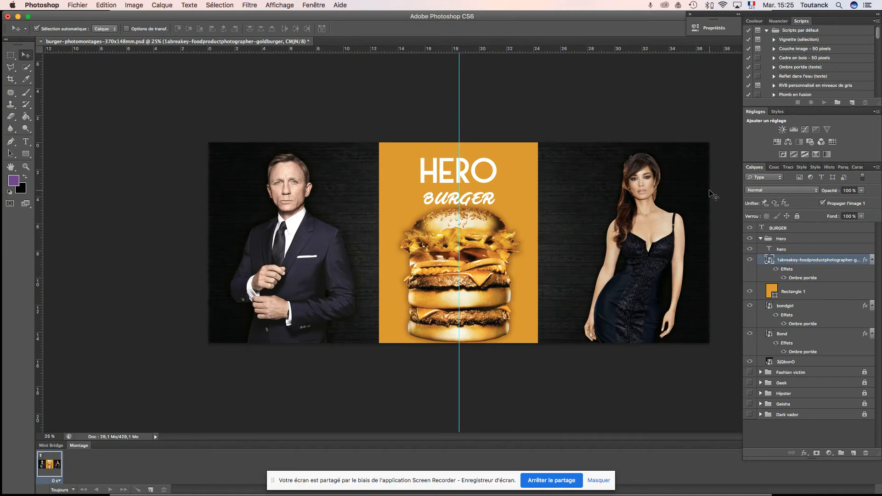
# Create a layer group named Vegan above the collapsed Hero group and hide the Hero group
pyautogui.click(760, 239)
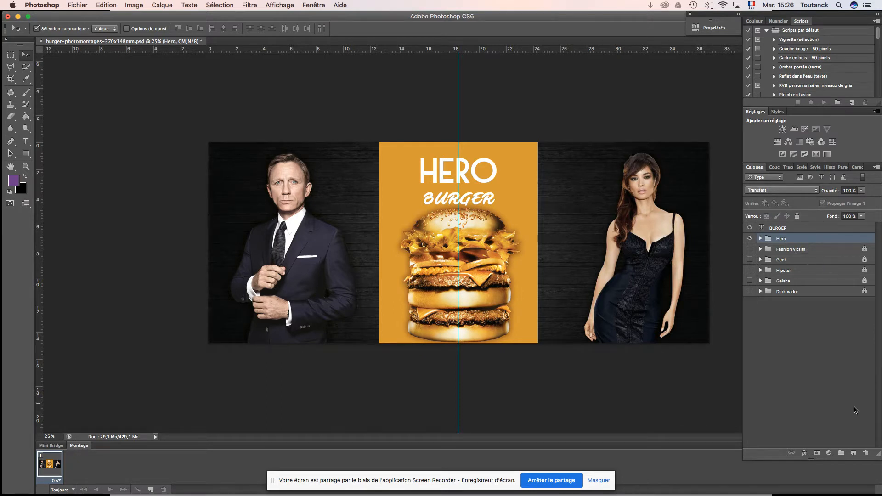
pyautogui.click(842, 454)
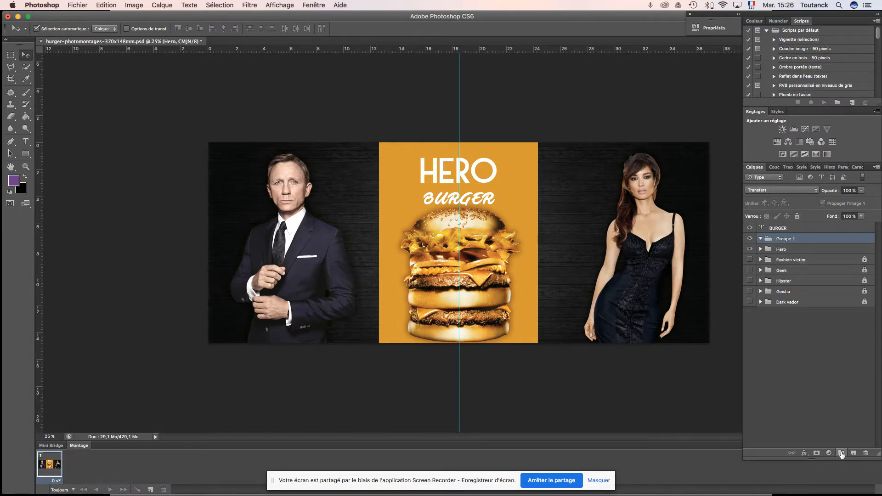
pyautogui.doubleClick(783, 239)
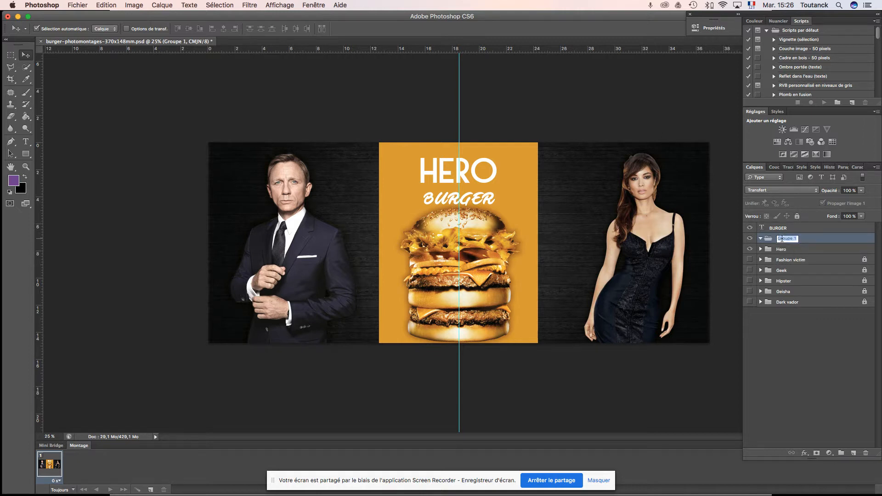
pyautogui.write('Vegan')
pyautogui.press('Return')
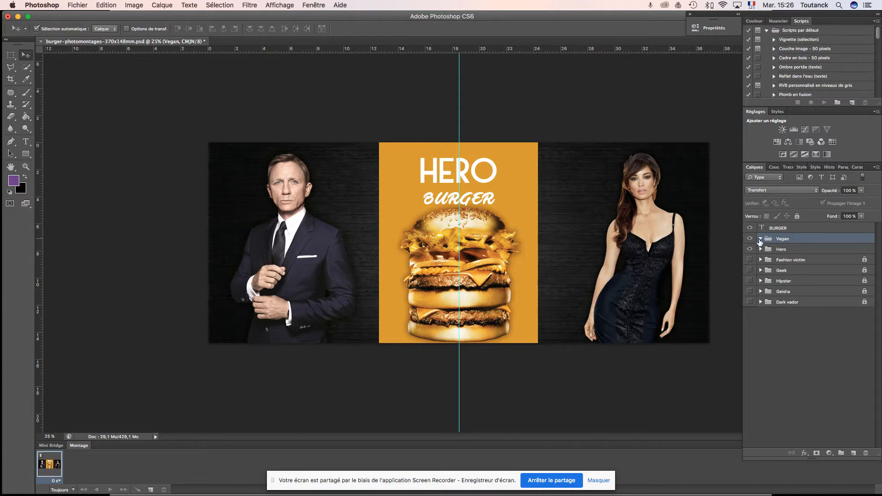
pyautogui.click(749, 249)
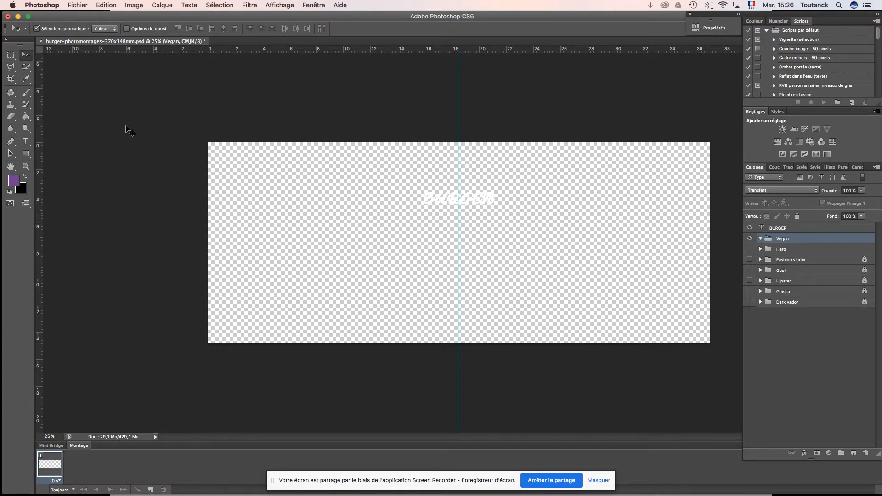
# Open the squirrel image ecureuil.png from the vegan-burger folder inside 08-cours/ex/_burgers
pyautogui.click(76, 5)
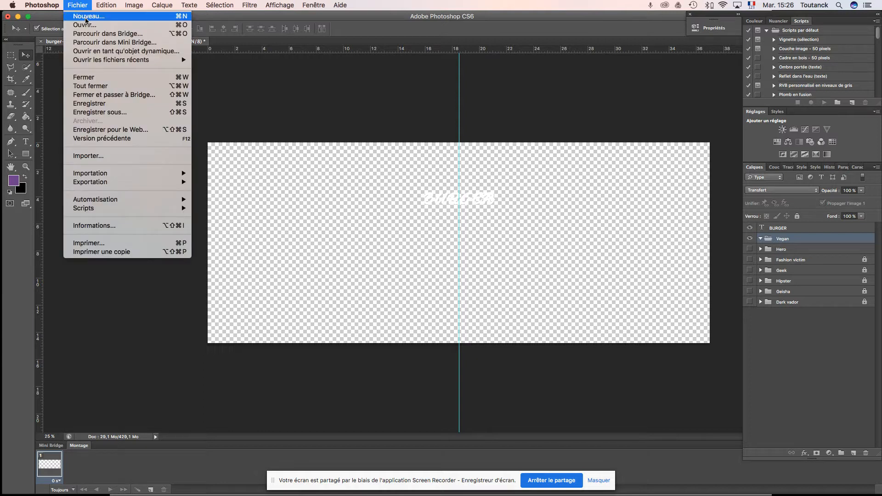
pyautogui.moveTo(93, 60)
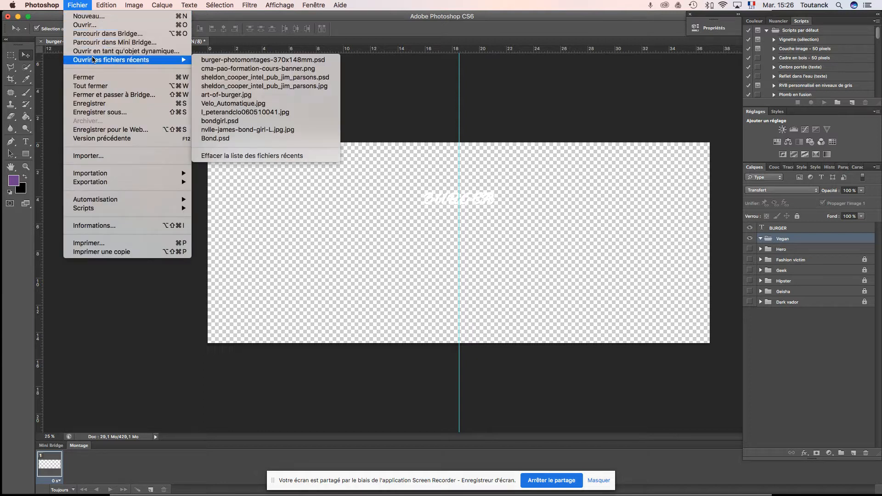
pyautogui.click(91, 25)
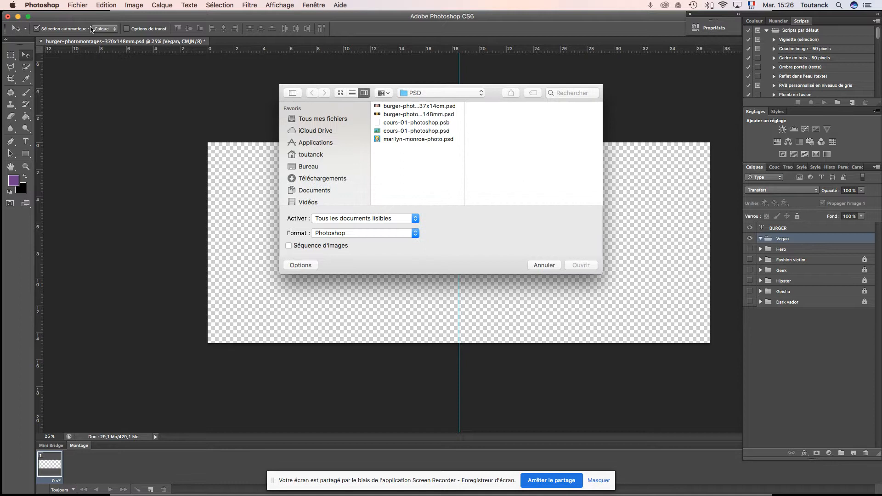
pyautogui.click(426, 92)
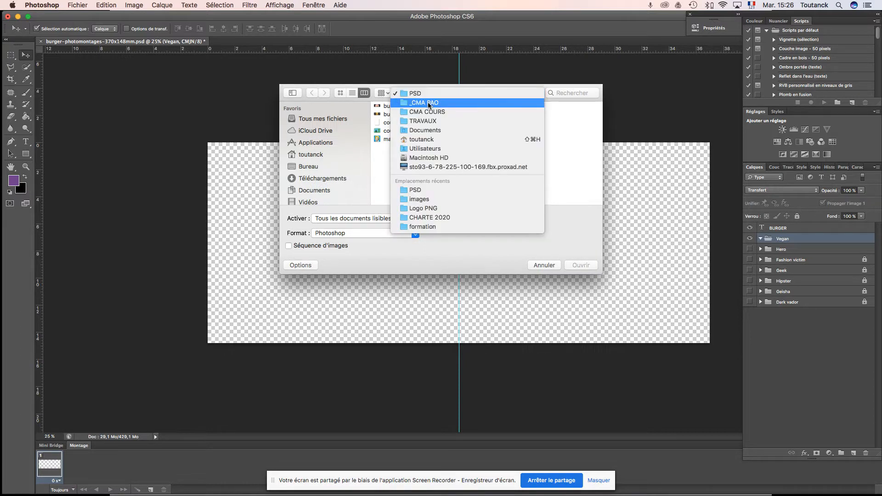
pyautogui.click(425, 102)
pyautogui.click(582, 115)
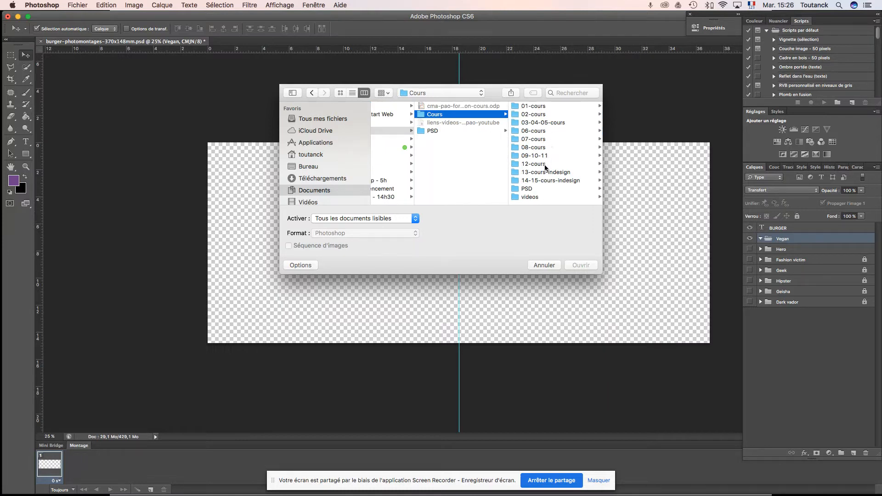
pyautogui.click(538, 131)
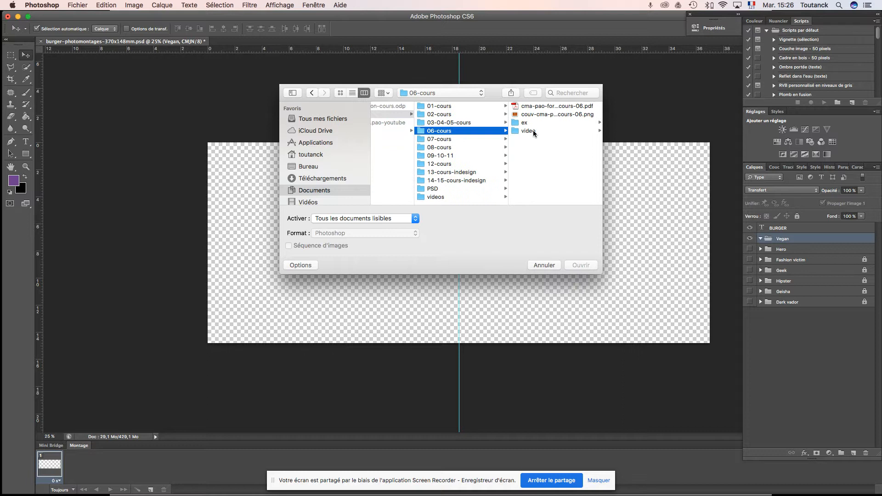
pyautogui.click(444, 147)
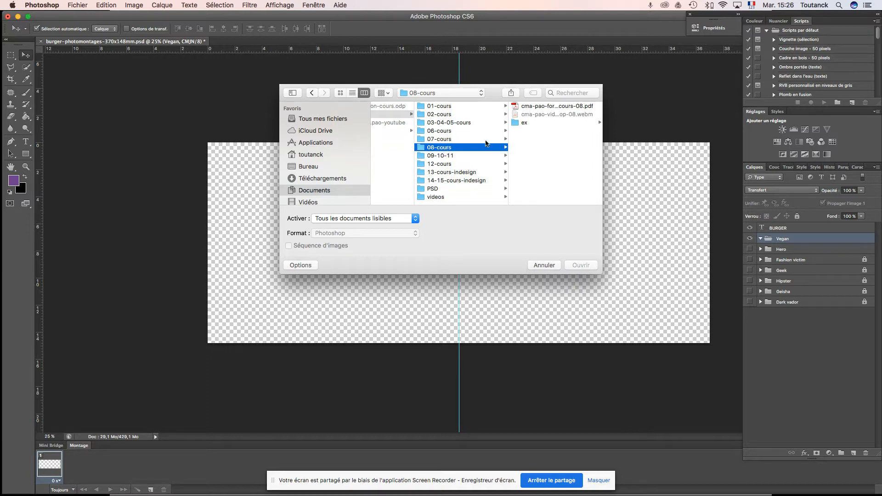
pyautogui.click(525, 123)
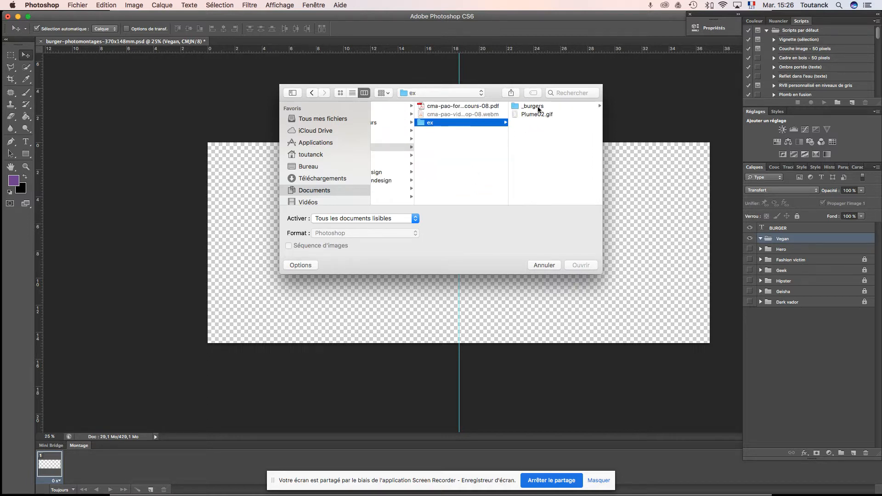
pyautogui.click(533, 107)
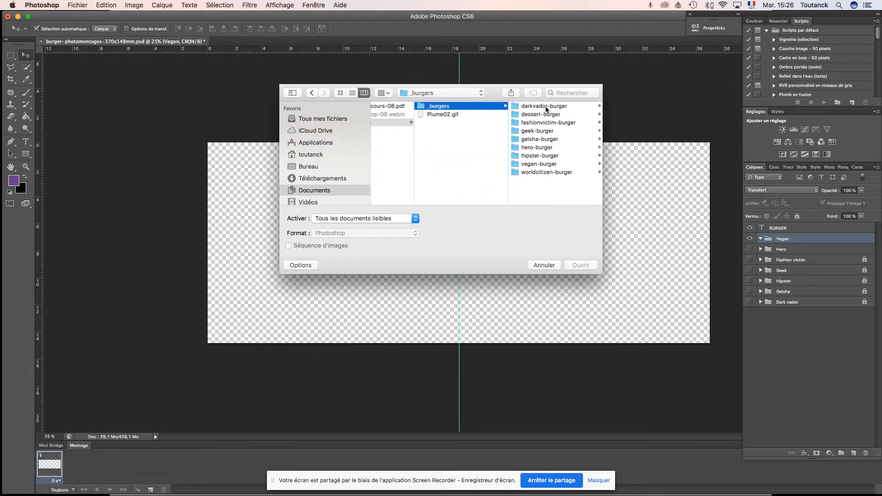
pyautogui.click(542, 164)
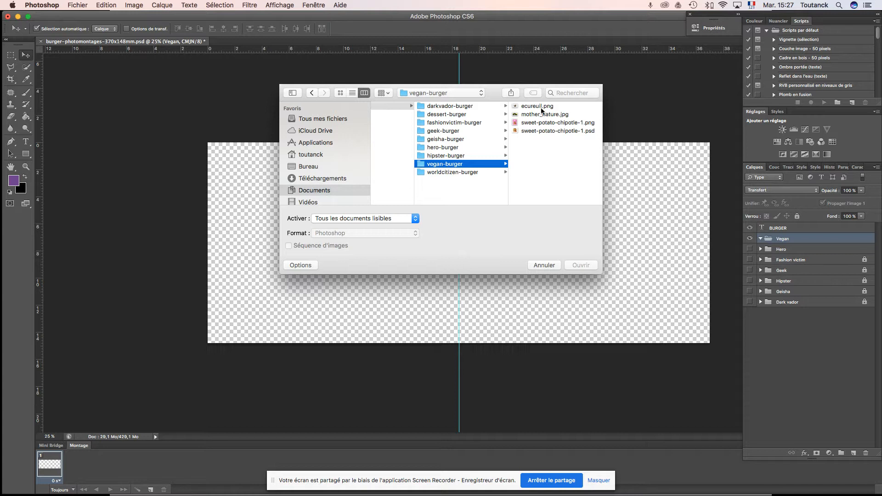
pyautogui.click(539, 109)
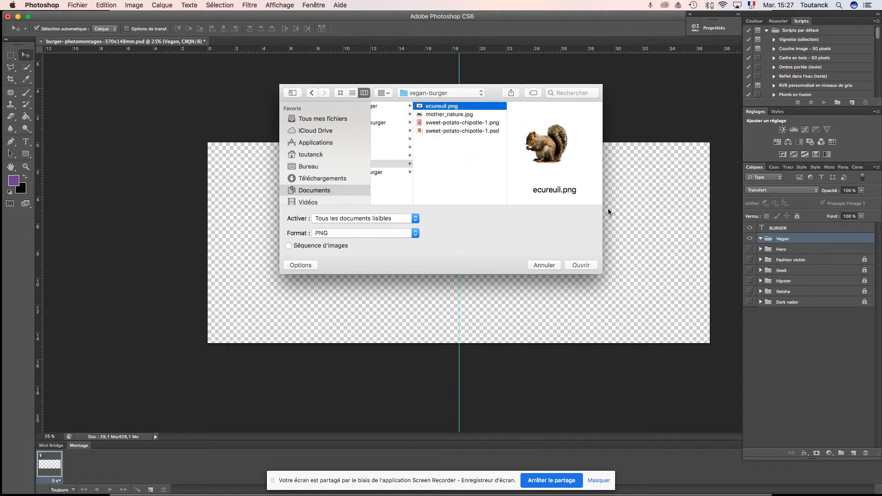
pyautogui.click(588, 265)
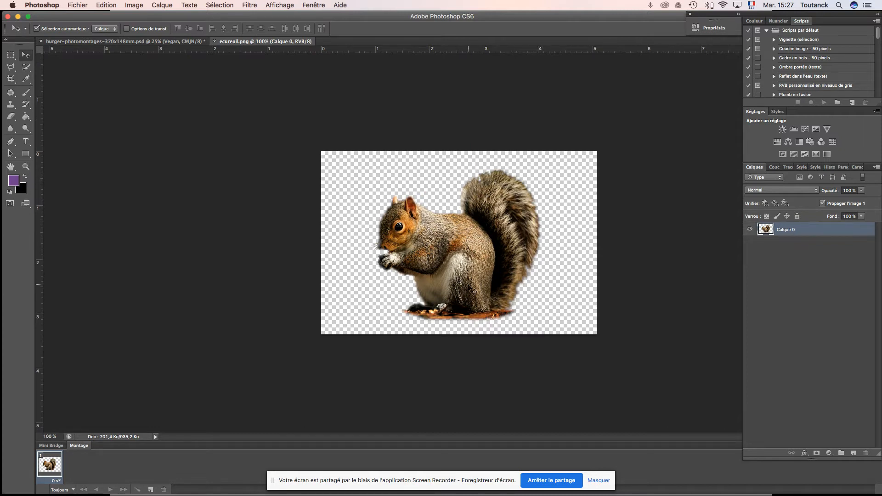
# Open the burger image sweet-potato-chipotle-1.png from the vegan-burger folder
pyautogui.click(79, 6)
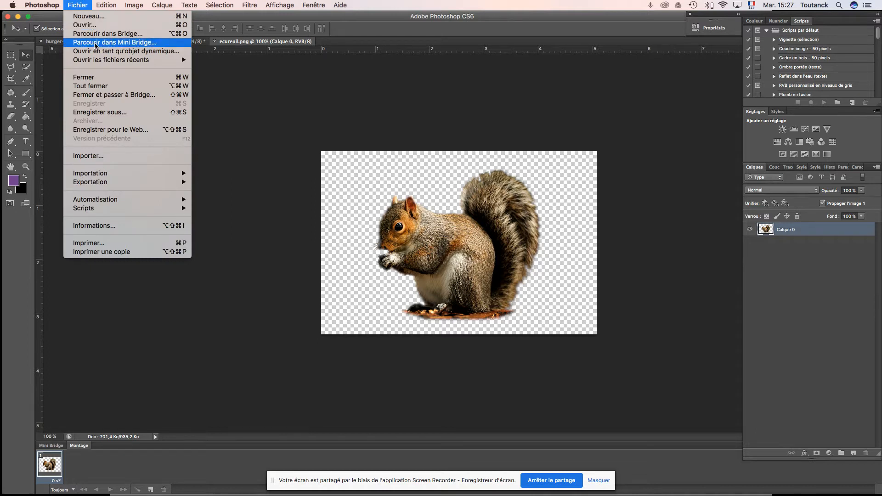
pyautogui.moveTo(98, 59)
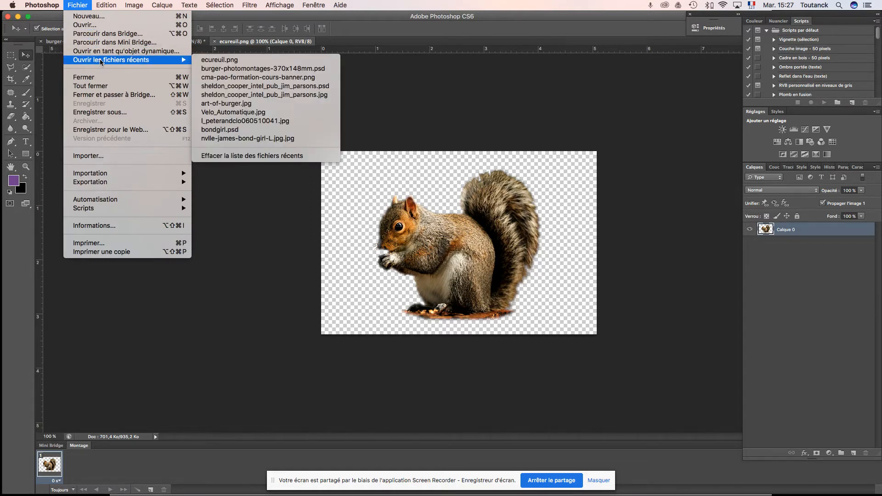
pyautogui.click(92, 25)
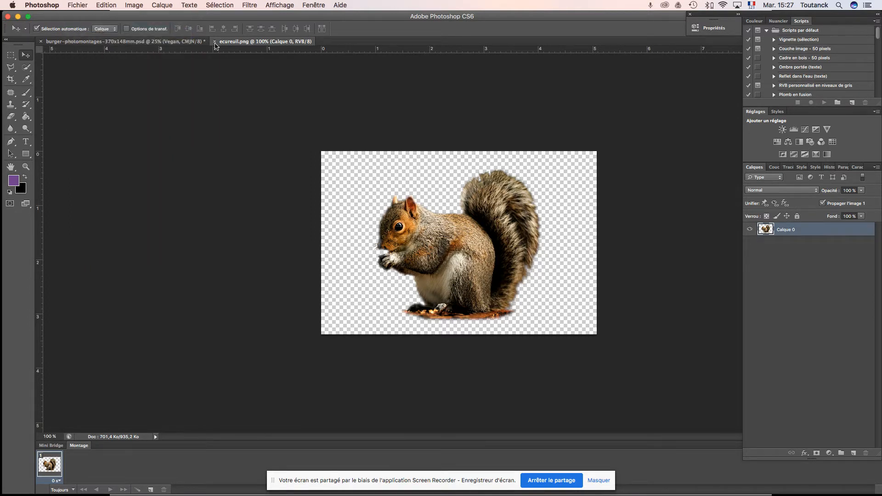
pyautogui.click(420, 122)
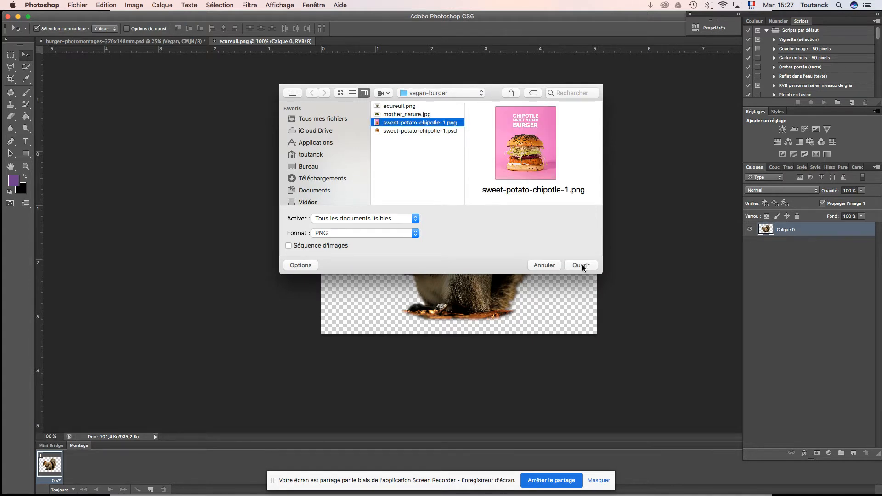
pyautogui.click(582, 265)
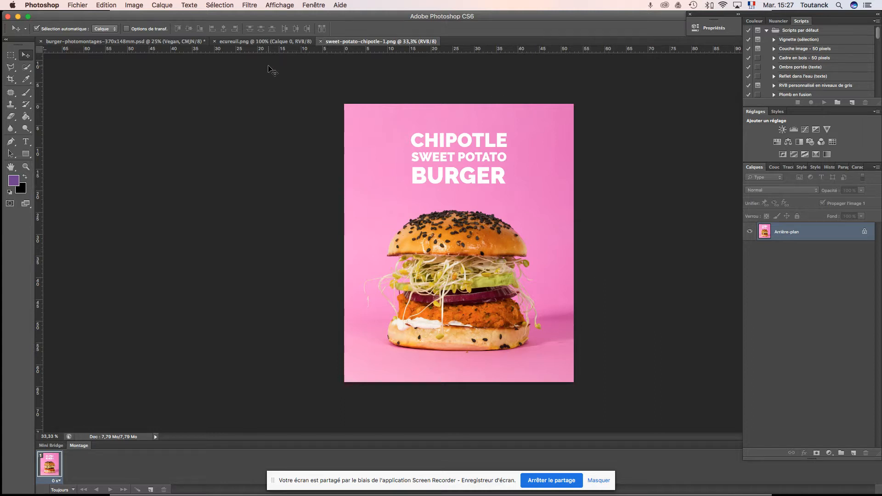
# Convert the burger image to CMYK colour mode (Couleurs CMJN), accepting the Coated FOGRA39 profile
pyautogui.click(135, 5)
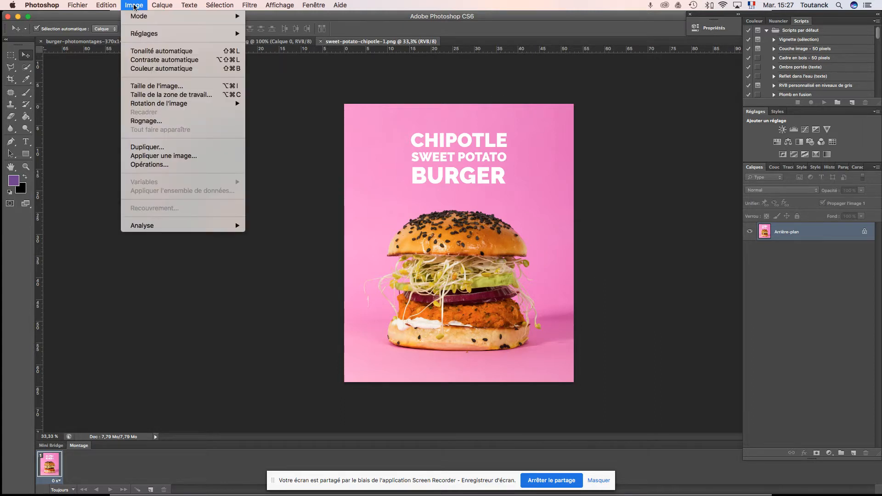
pyautogui.moveTo(140, 16)
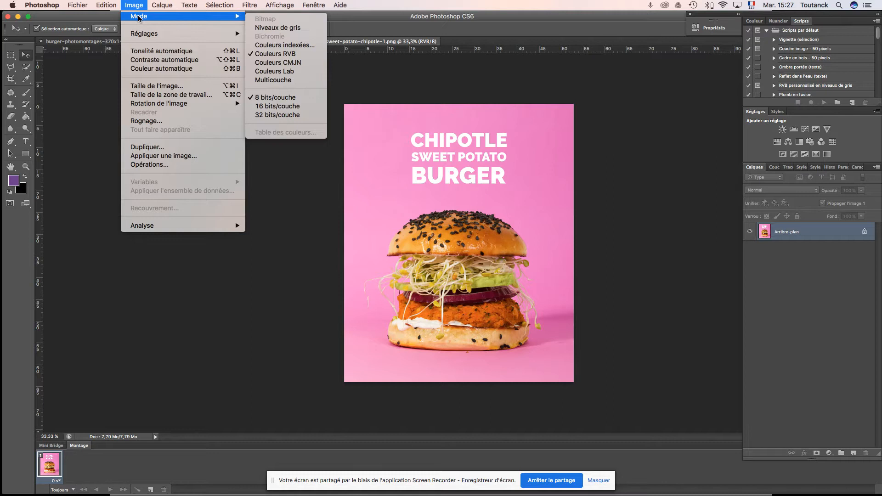
pyautogui.click(279, 65)
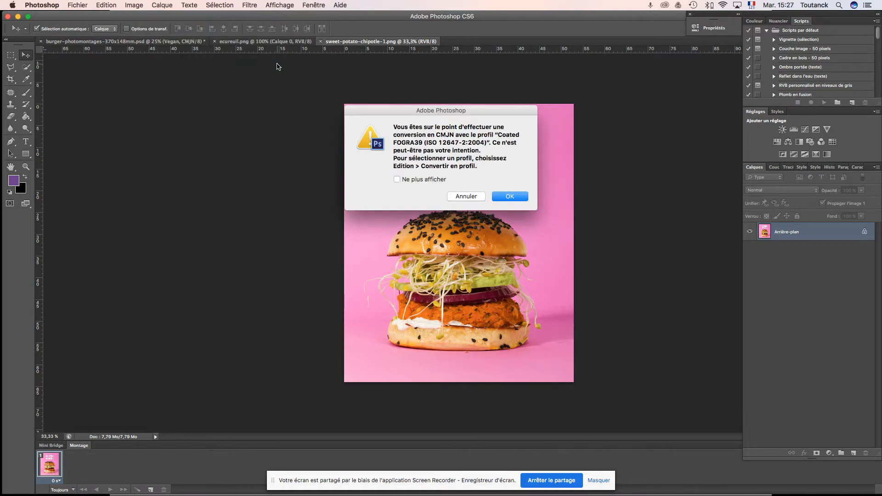
pyautogui.click(509, 197)
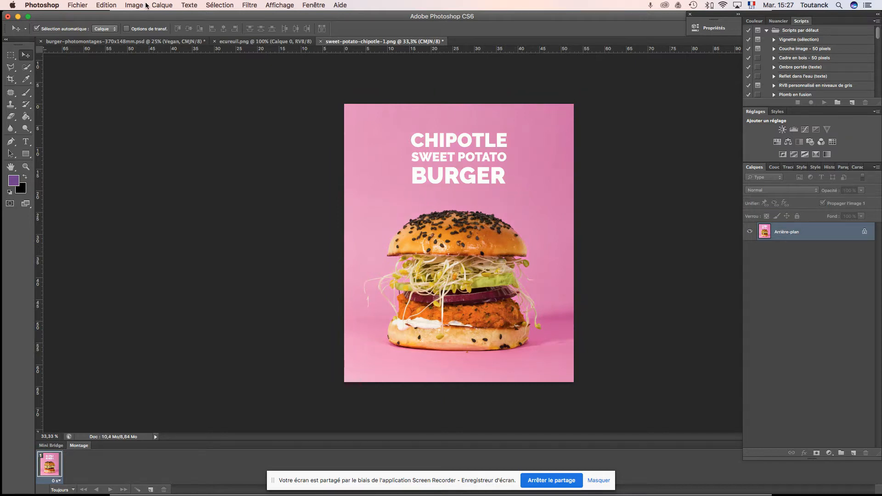
# Set the burger image's resolution to 300 pixels/inch
pyautogui.click(140, 7)
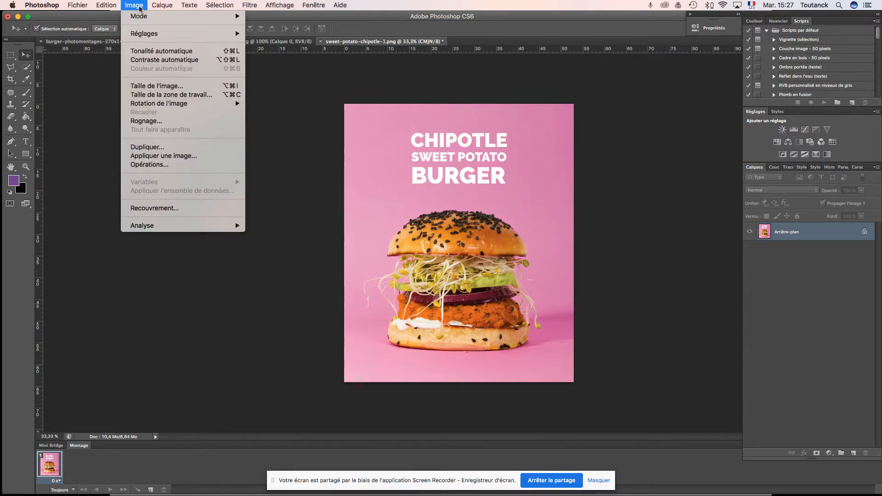
pyautogui.click(152, 85)
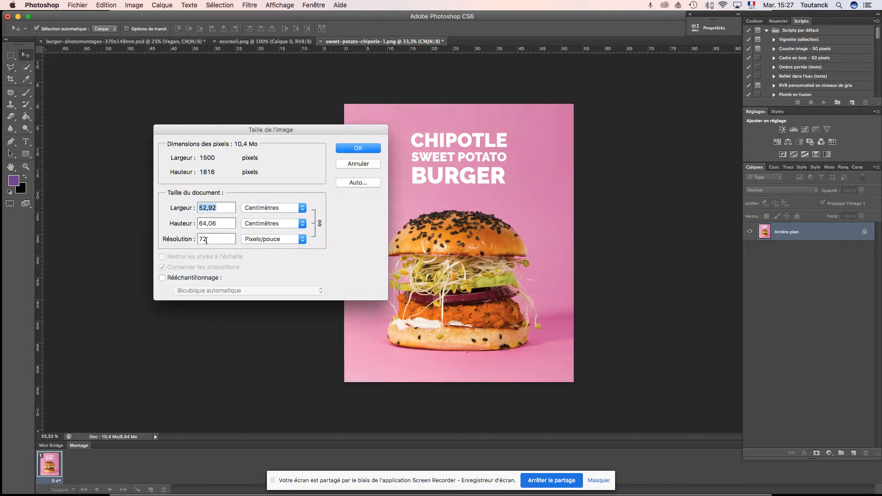
pyautogui.doubleClick(207, 239)
pyautogui.write('300')
pyautogui.click(363, 148)
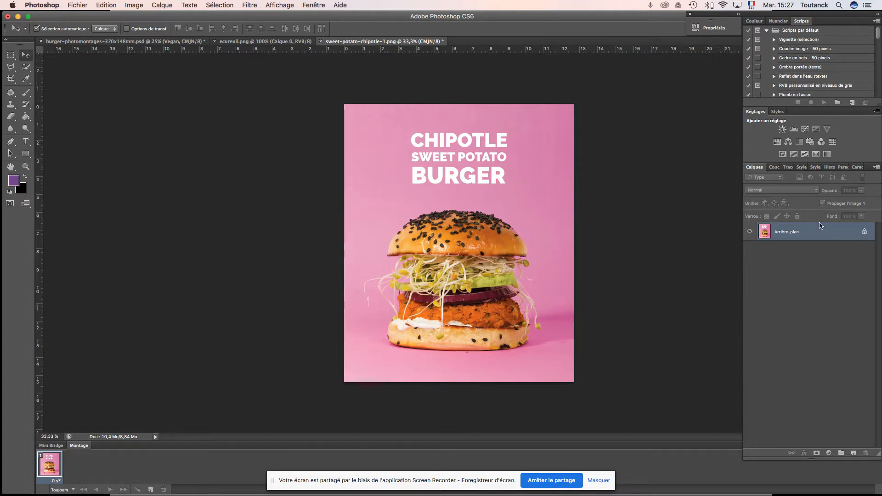
# Convert the burger image's locked background into a regular layer, Calque 0, and duplicate it
pyautogui.doubleClick(785, 234)
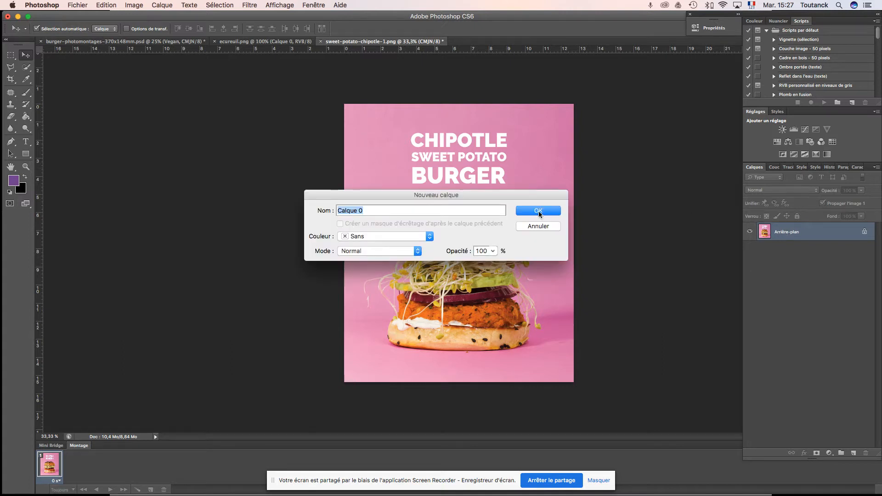
pyautogui.click(539, 212)
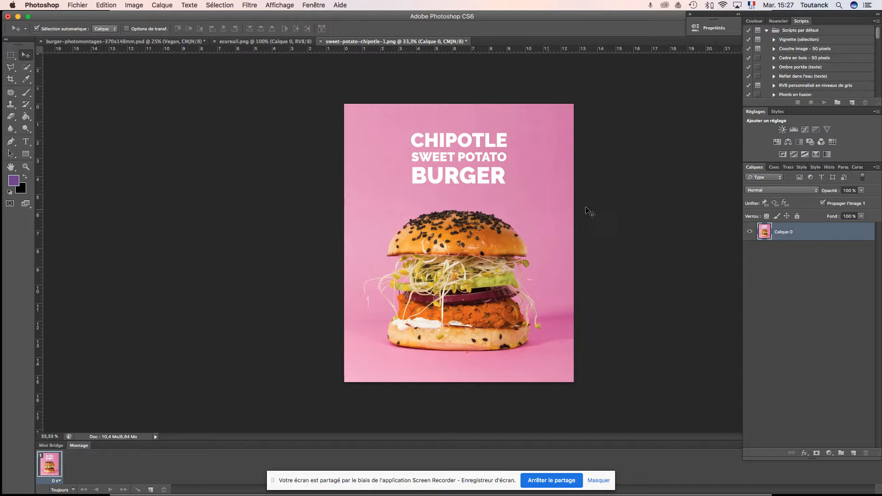
pyautogui.moveTo(788, 232); pyautogui.dragTo(854, 455)
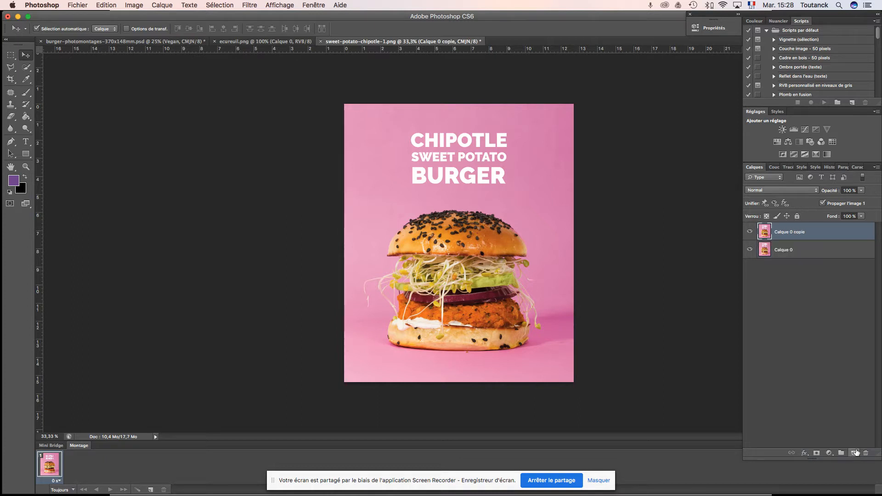
# Lock the original Calque 0 layer beneath the copy and hide it
pyautogui.click(799, 252)
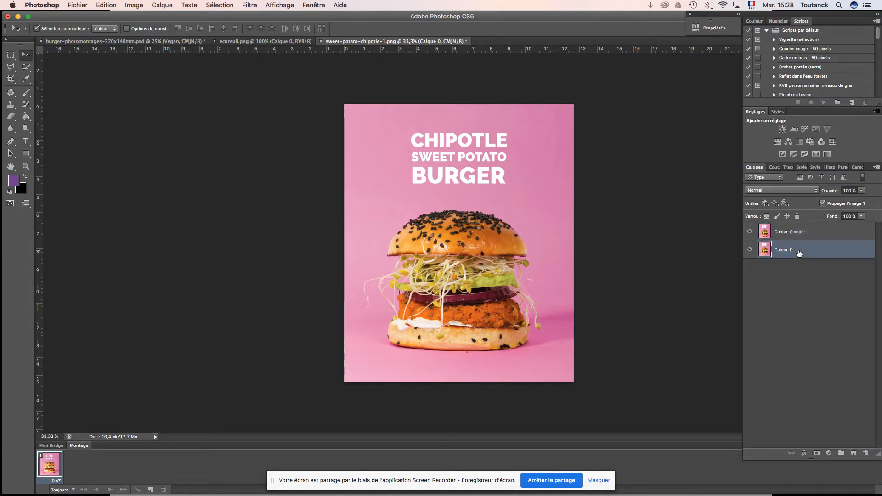
pyautogui.click(797, 216)
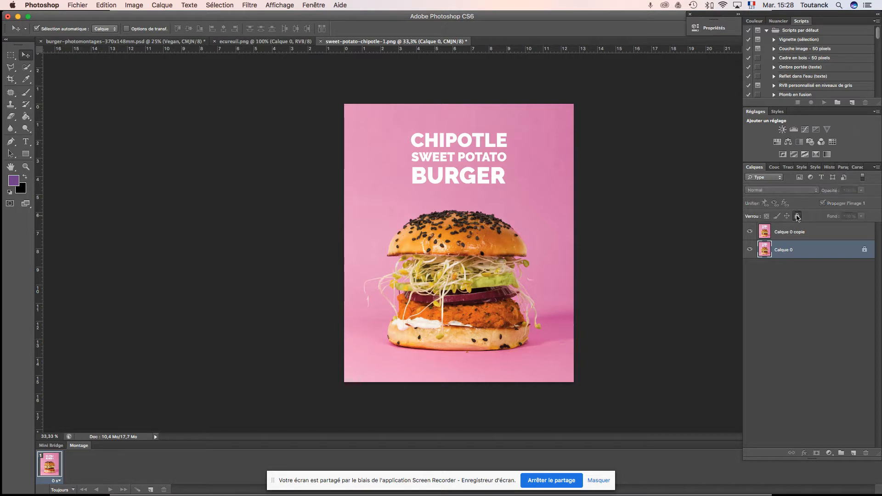
pyautogui.click(748, 250)
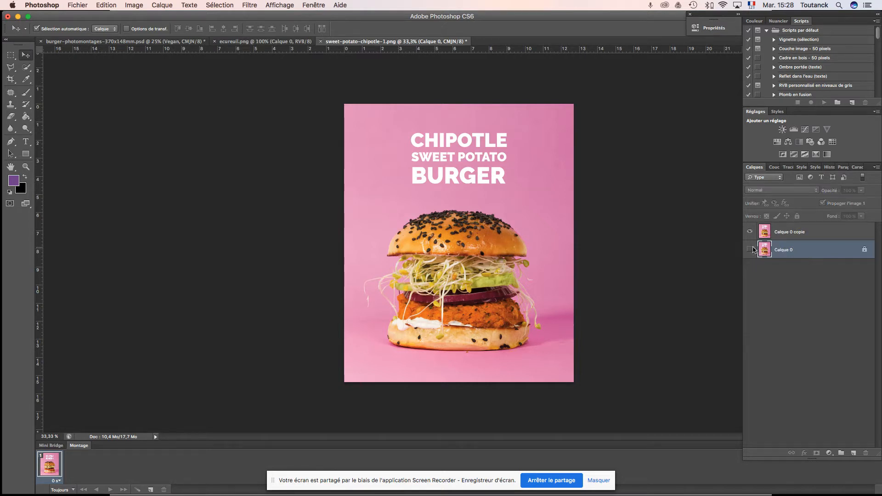
# Crop away the upper part of the image with the CHIPOTLE SWEET POTATO BURGER title, keeping some backdrop above the bun
pyautogui.click(793, 233)
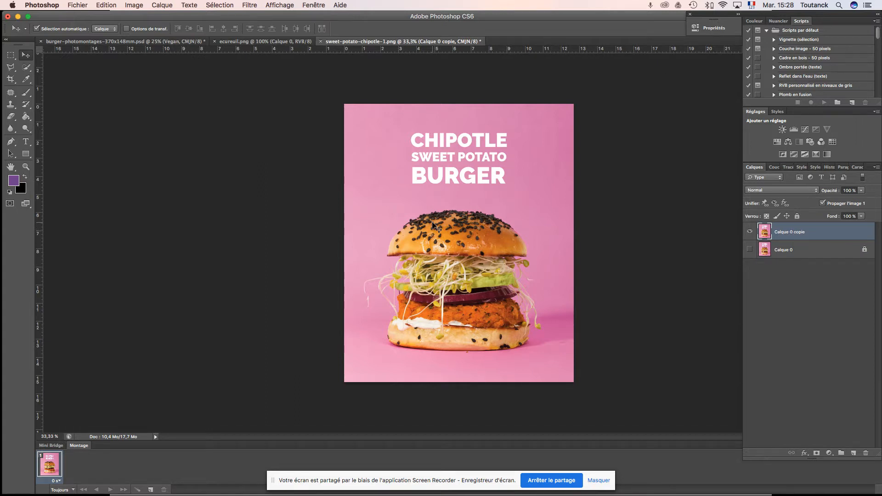
pyautogui.press('F2')
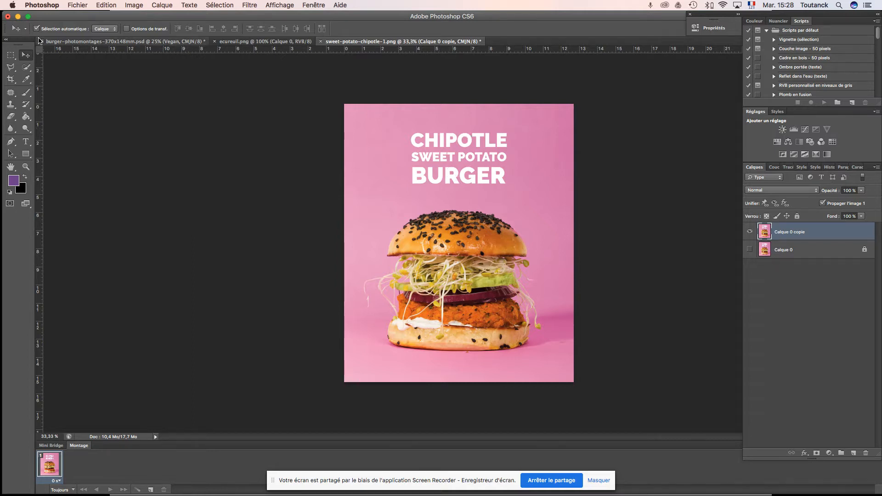
pyautogui.click(11, 80)
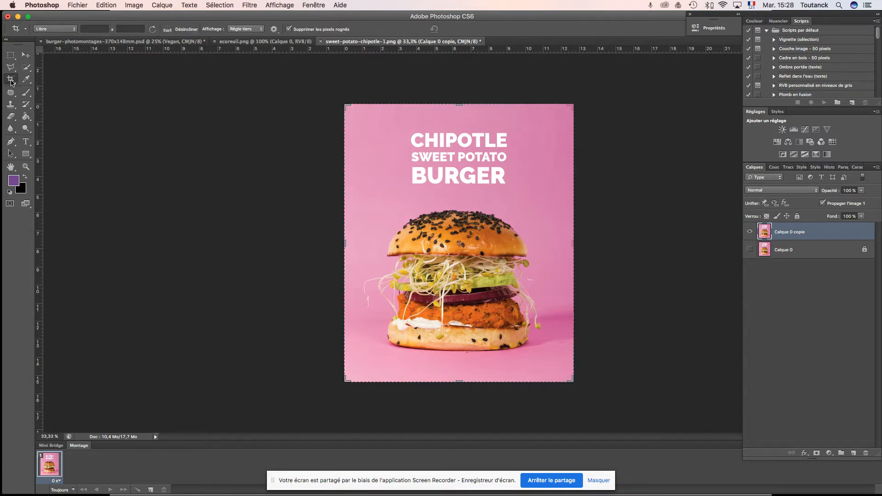
pyautogui.moveTo(459, 105); pyautogui.dragTo(462, 150)
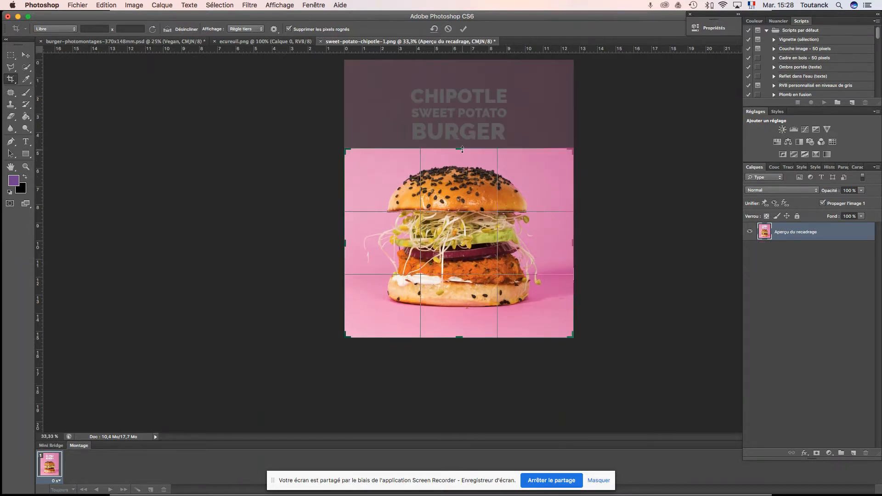
pyautogui.press('Return')
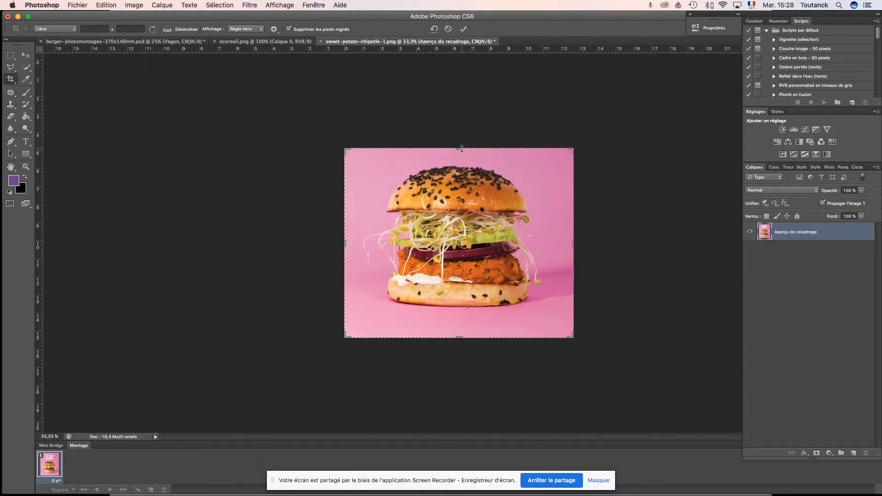
pyautogui.click(26, 55)
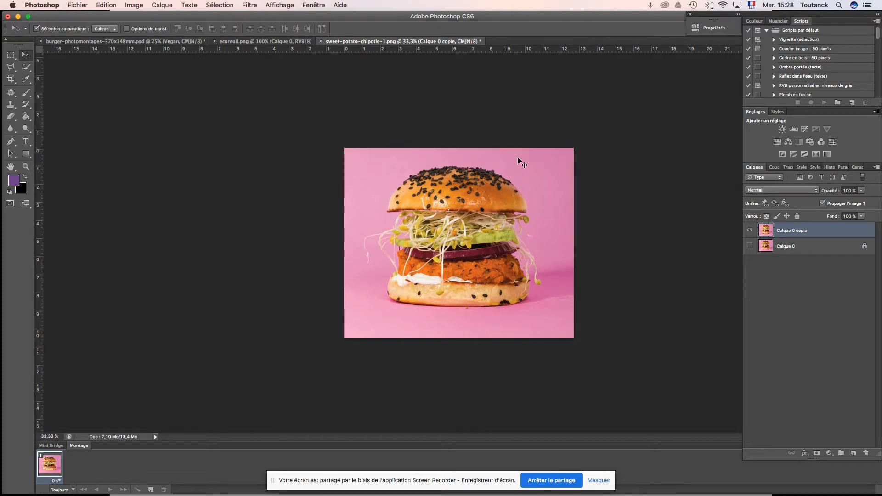
# Examine the burger's outline and the fine sprouts against the pink backdrop at several magnifications
pyautogui.press('super+plus')
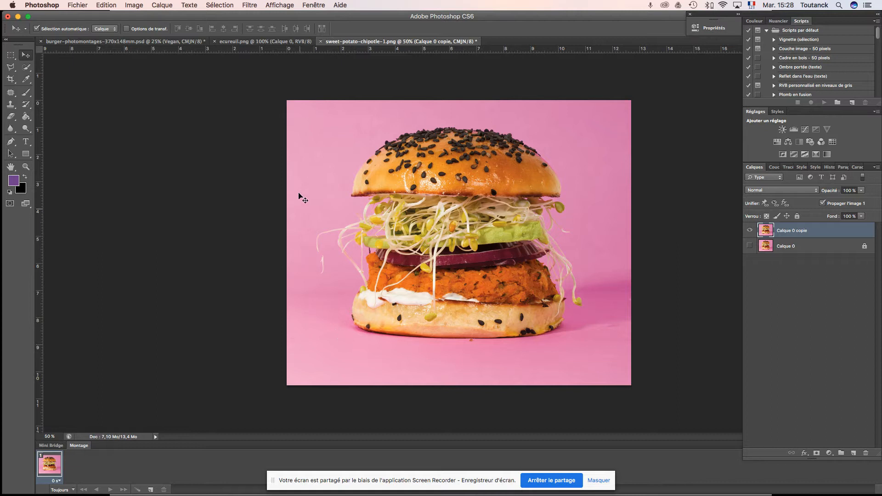
pyautogui.press('super+plus')
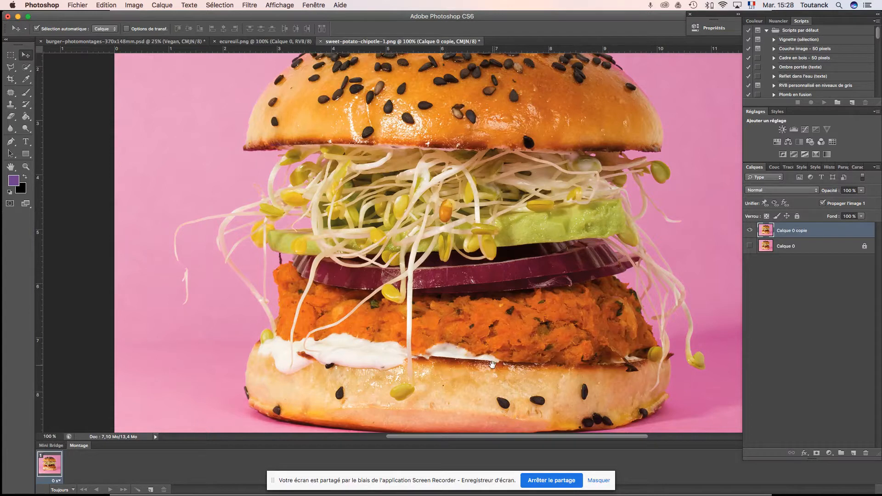
pyautogui.moveTo(496, 368); pyautogui.dragTo(376, 257)
pyautogui.moveTo(606, 154); pyautogui.dragTo(658, 331)
pyautogui.moveTo(654, 223); pyautogui.dragTo(617, 211)
pyautogui.press('super+minus')
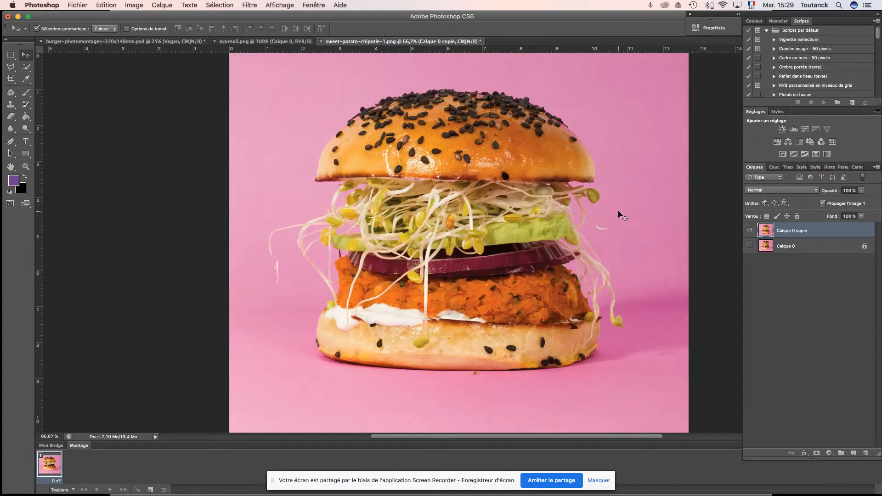
pyautogui.press('super+minus')
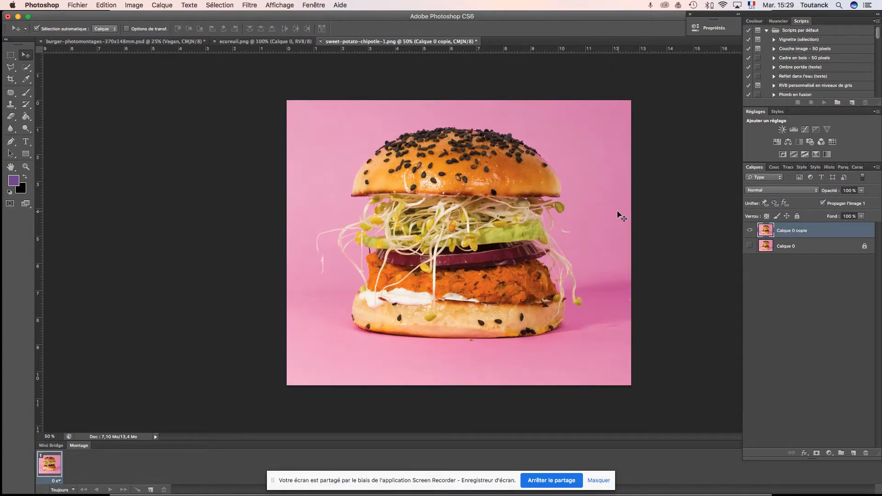
pyautogui.press('super+plus')
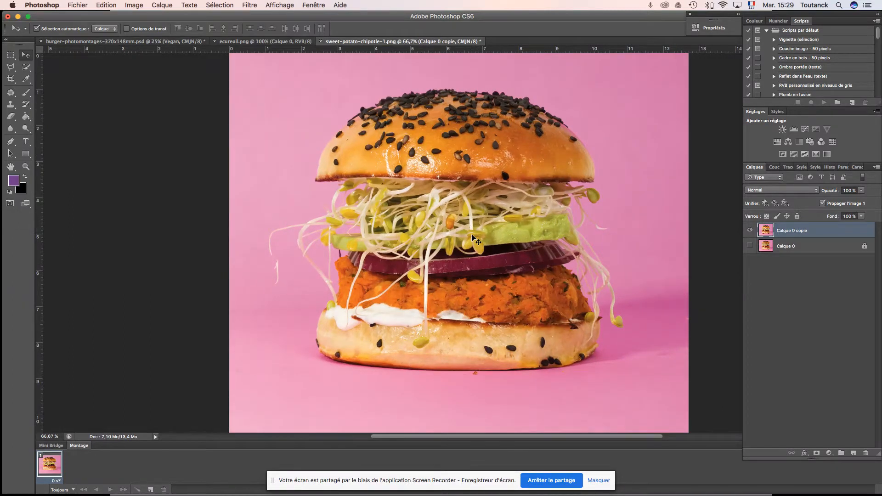
pyautogui.press('super+plus')
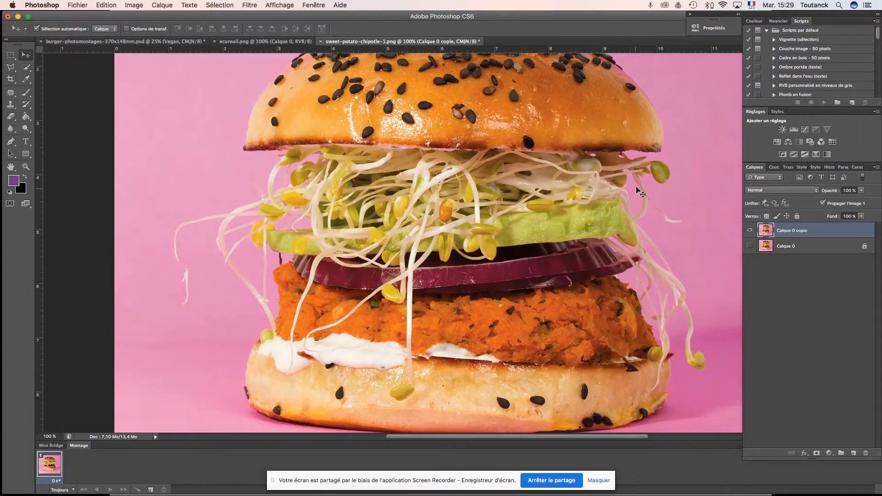
pyautogui.press('super+plus')
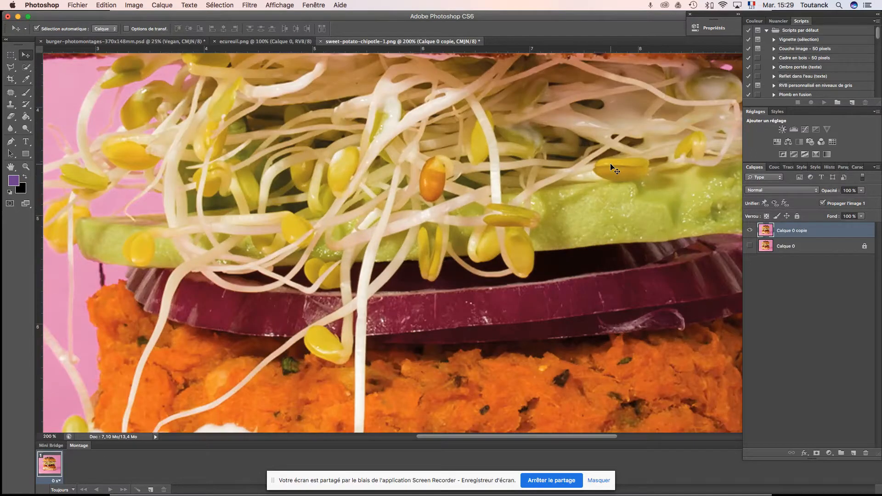
pyautogui.moveTo(224, 168); pyautogui.dragTo(332, 247)
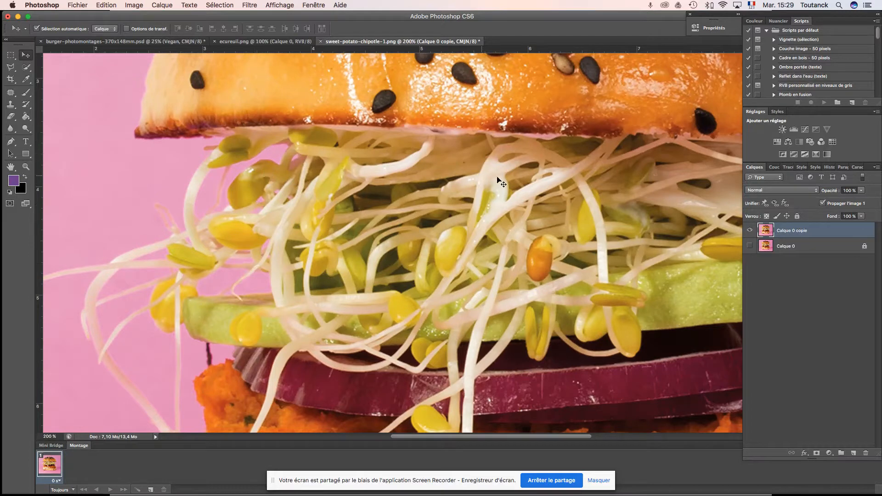
pyautogui.press('super+minus')
pyautogui.press('super+minus')
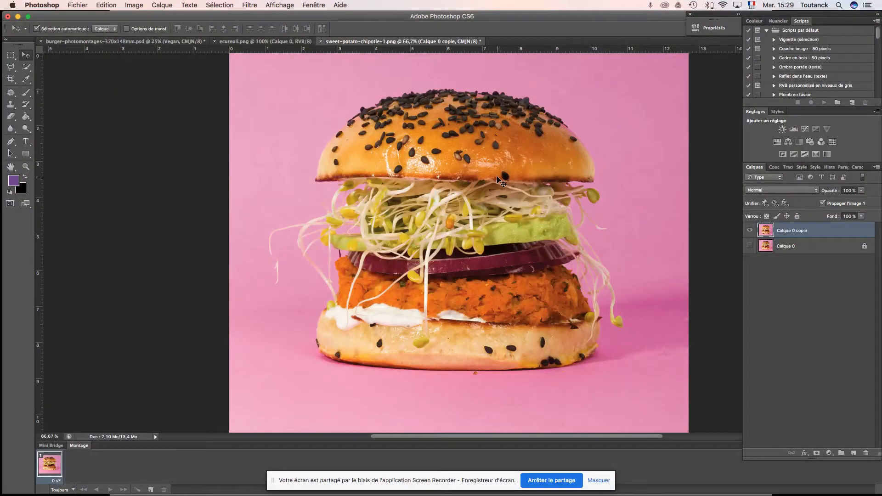
pyautogui.press('super+minus')
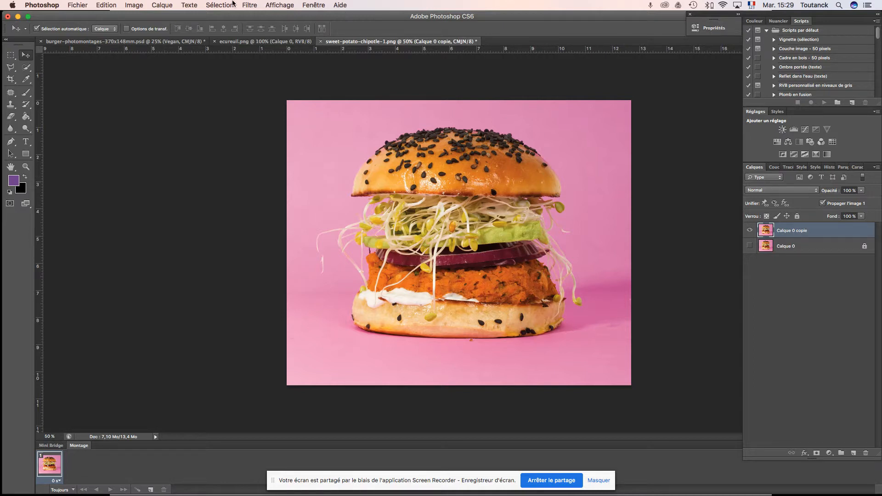
# Start a colour range selection (Plage de couleurs) on Calque 0 copie, sampling the pink backdrop at the image's upper-left corner
pyautogui.click(219, 6)
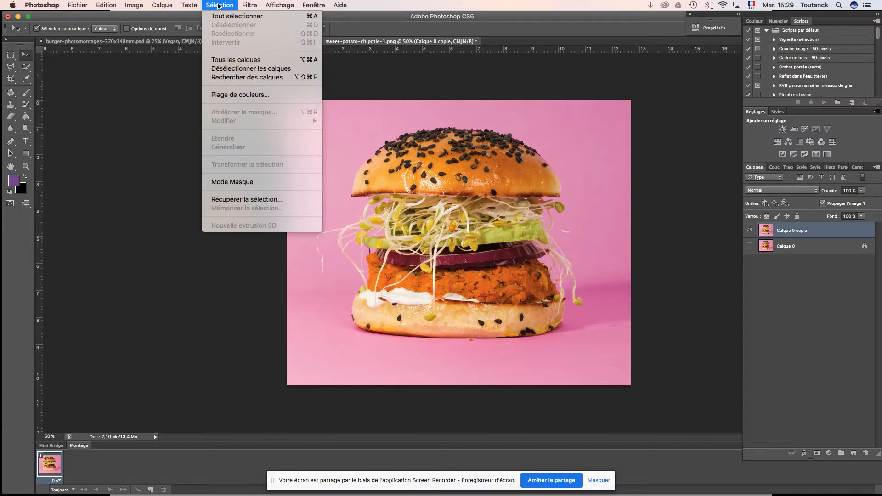
pyautogui.click(241, 95)
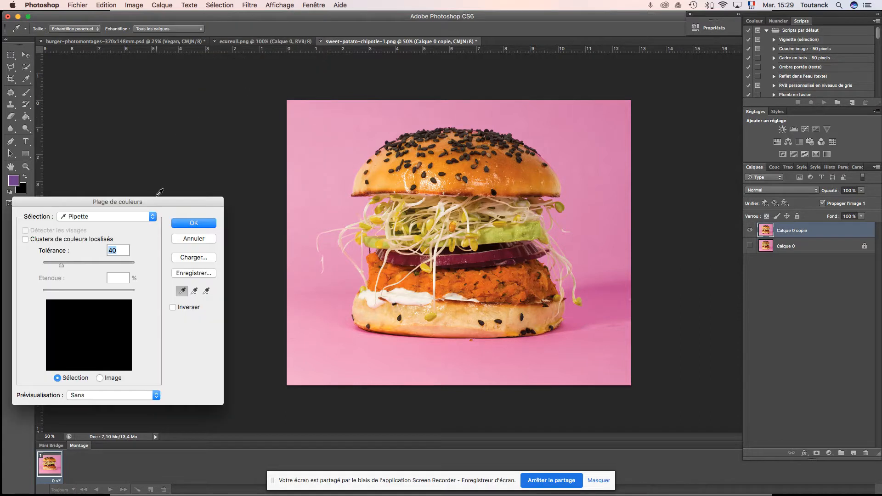
pyautogui.moveTo(158, 197); pyautogui.dragTo(217, 101)
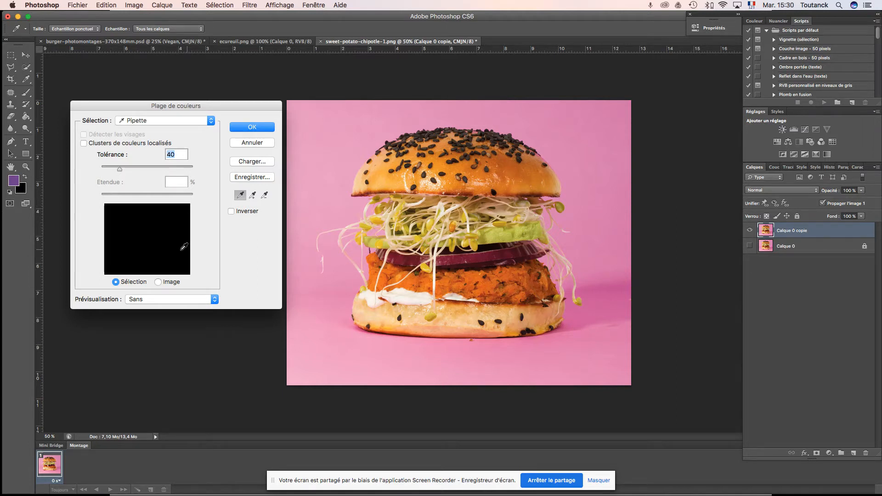
pyautogui.click(293, 104)
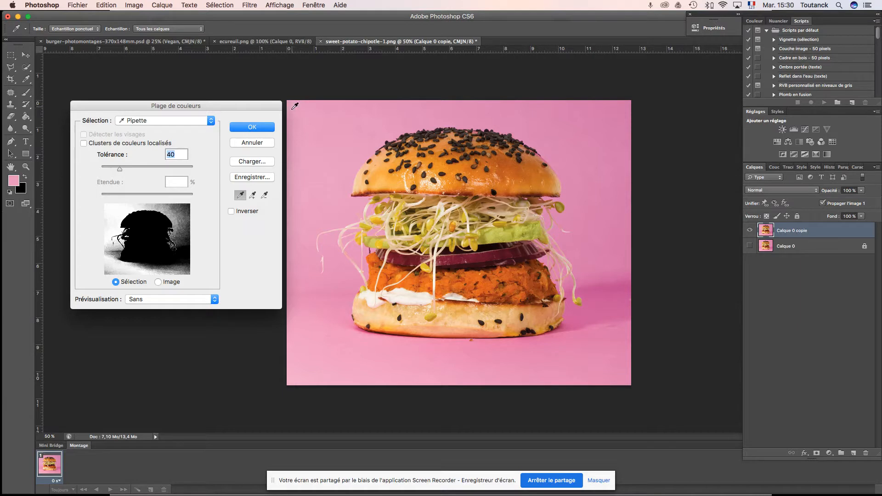
# Add the pink tones along the image's upper edge and right side, including the burger's shadow, to the colour range
pyautogui.click(252, 195)
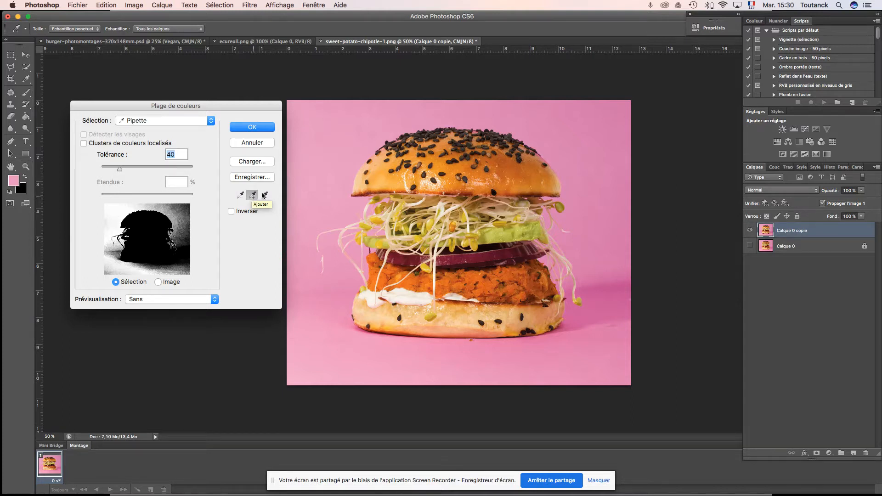
pyautogui.click(353, 107)
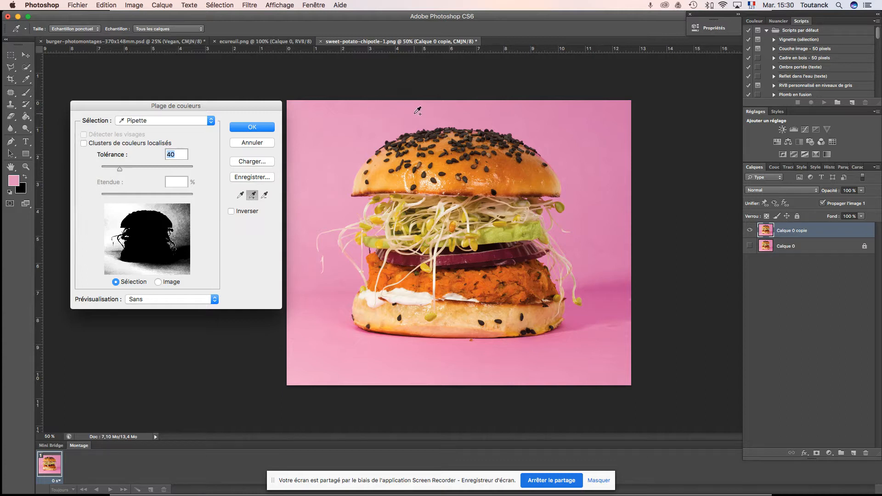
pyautogui.click(432, 109)
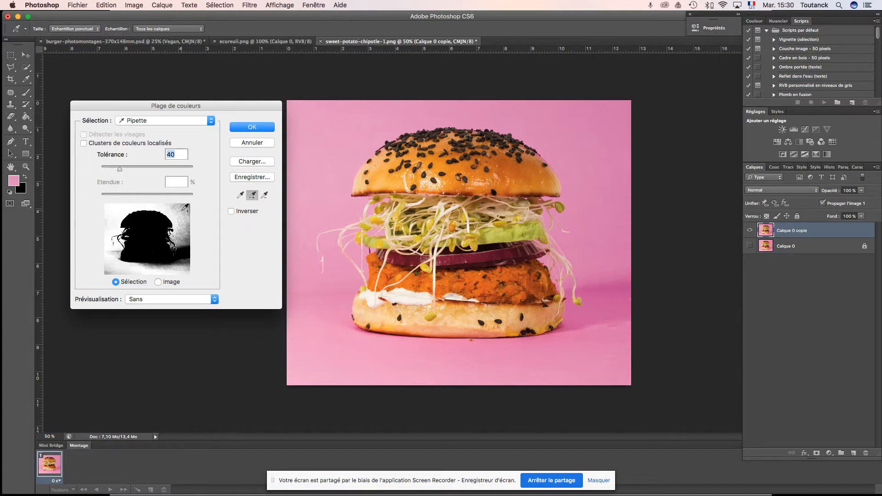
pyautogui.click(490, 107)
pyautogui.click(532, 109)
pyautogui.click(556, 112)
pyautogui.click(591, 113)
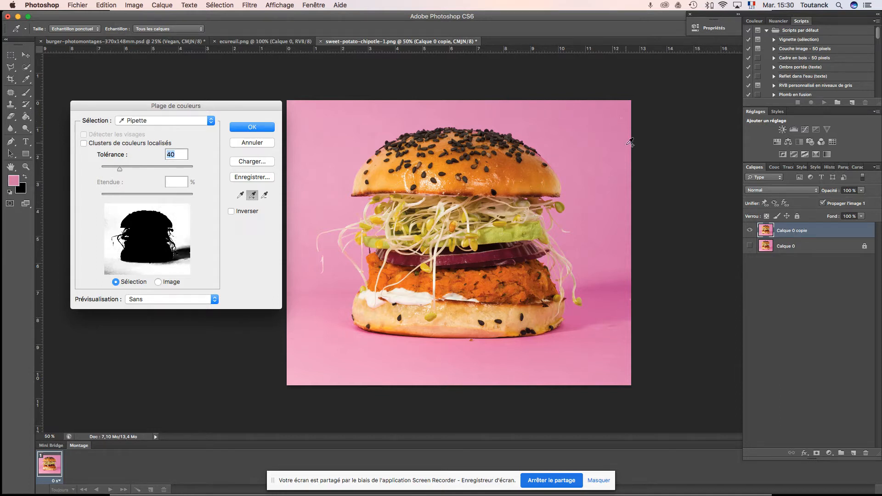
pyautogui.click(605, 226)
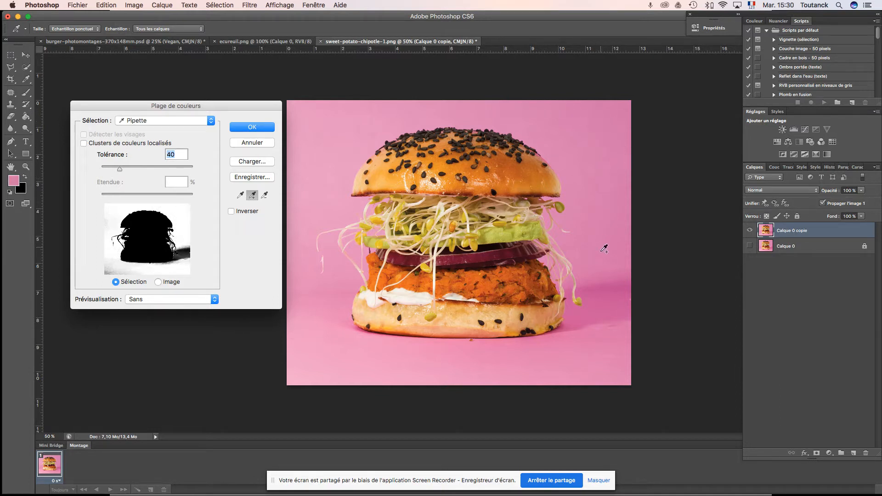
pyautogui.click(613, 285)
pyautogui.click(604, 335)
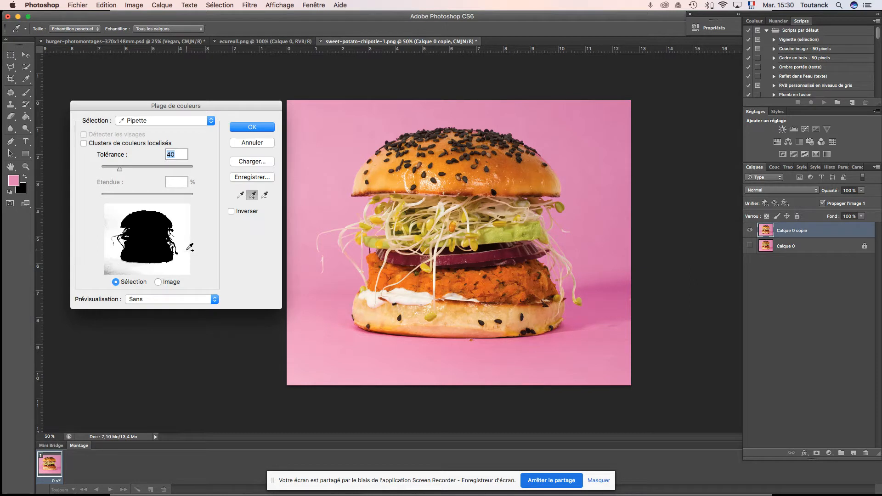
# Add the remaining backdrop tones along the left edge and in the lower corners to the colour range, and create the selection
pyautogui.click(109, 222)
pyautogui.click(110, 271)
pyautogui.click(108, 272)
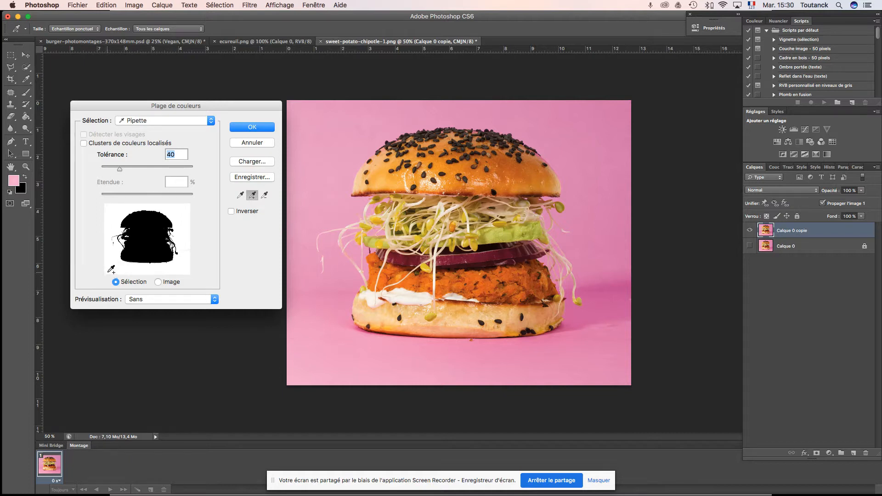
pyautogui.click(186, 271)
pyautogui.click(190, 248)
pyautogui.click(190, 267)
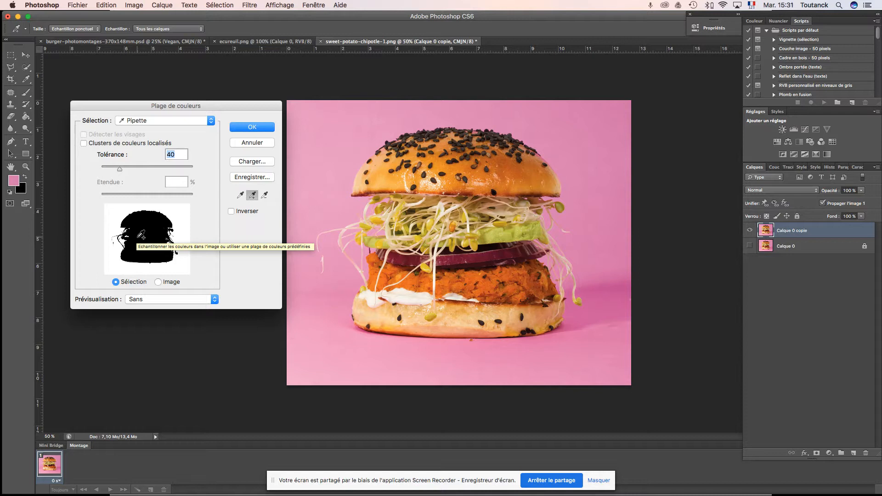
pyautogui.click(256, 127)
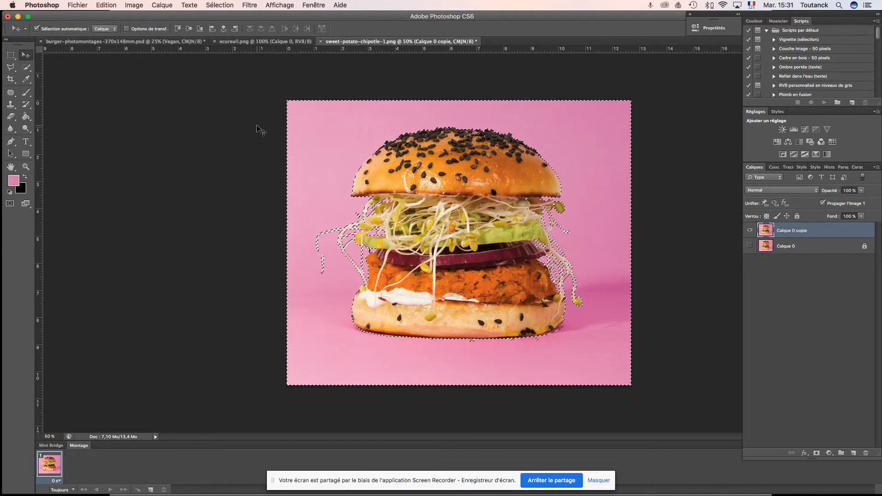
# Inspect the selection outline around the sprouts, avocado and onion for areas inside the burger that are wrongly selected
pyautogui.press('super+plus')
pyautogui.press('super+plus')
pyautogui.press('super+plus')
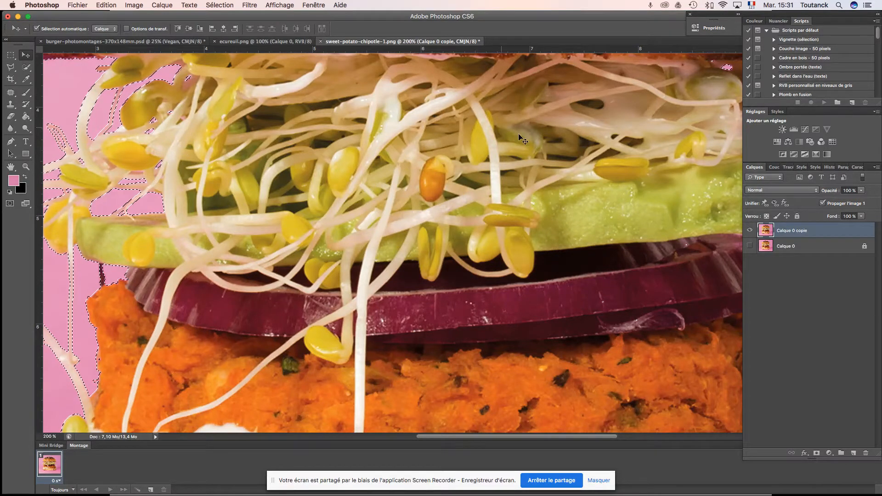
pyautogui.hscroll(15, 519, 138)
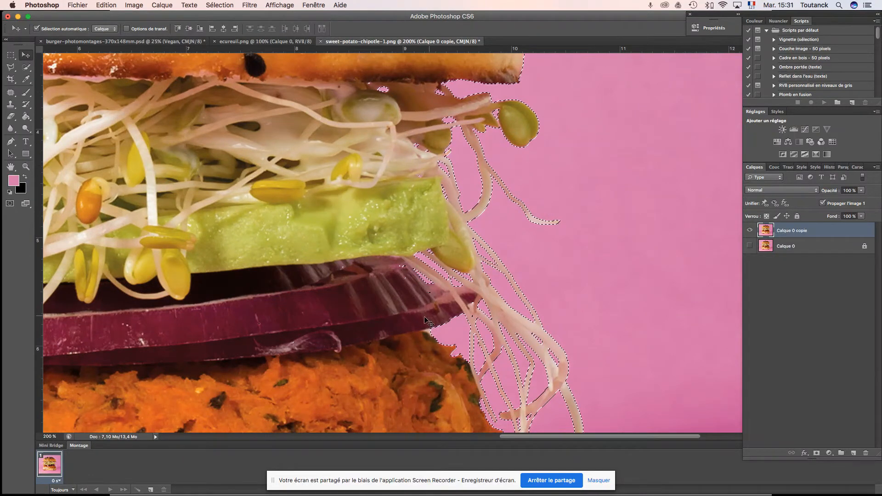
pyautogui.hscroll(-10, 473, 360)
pyautogui.scroll(4, 473, 360)
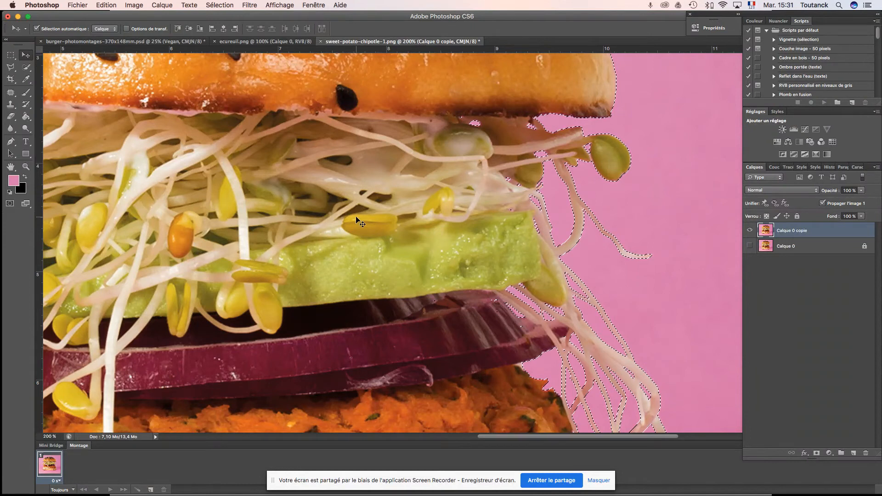
pyautogui.press('super+minus')
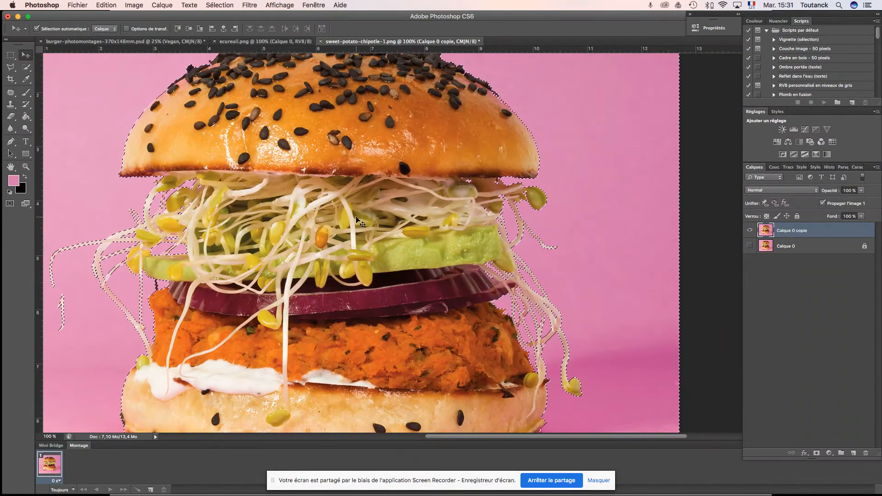
# Subtract the stray selected spots at the right end of the red onion from the selection with the Rectangular Marquee tool
pyautogui.click(10, 55)
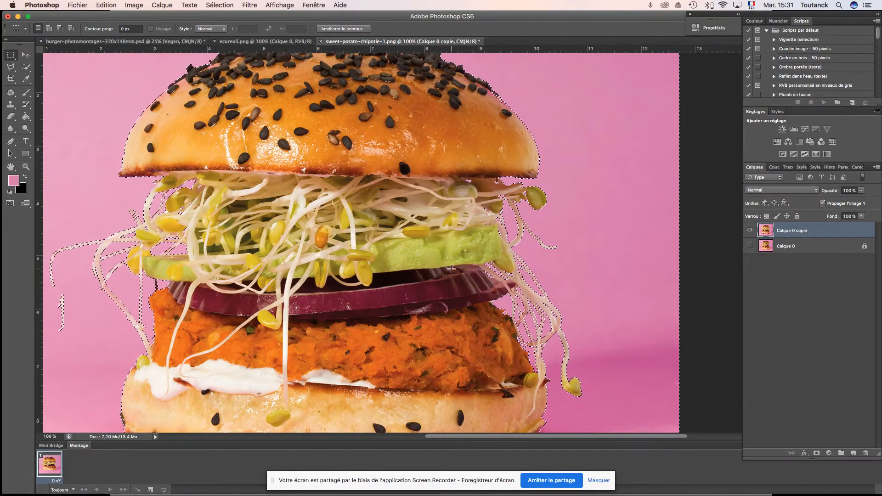
pyautogui.press('shift')
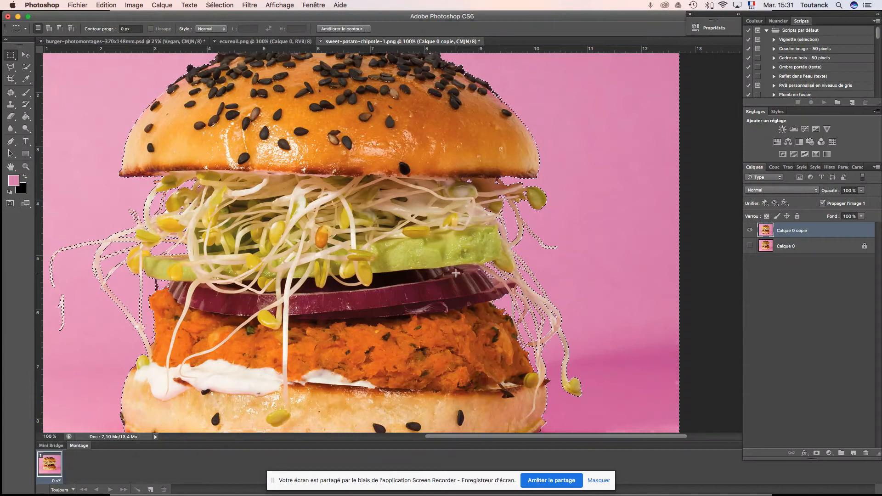
pyautogui.press('alt')
pyautogui.moveTo(443, 265); pyautogui.dragTo(458, 275)
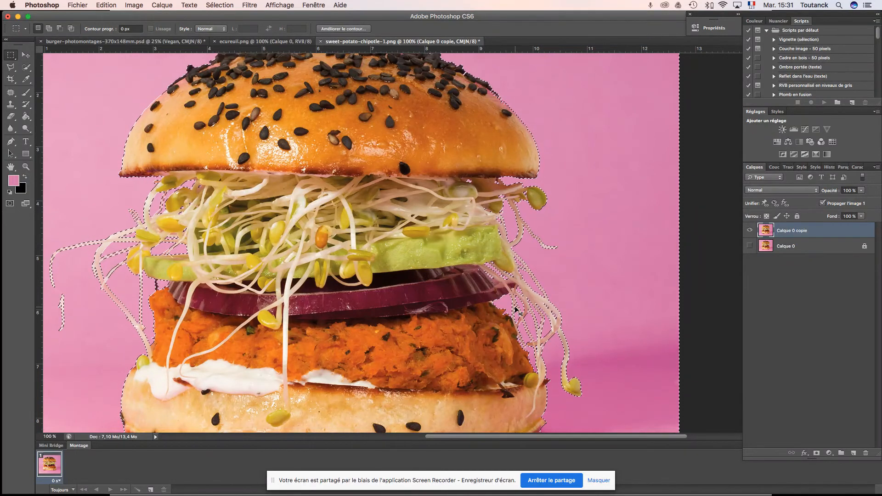
# Subtract further stray spots near the burger's right side from the selection and check the outline around the avocado and sprouts
pyautogui.press('super+plus')
pyautogui.press('super+plus')
pyautogui.moveTo(515, 308); pyautogui.dragTo(459, 317)
pyautogui.press('alt')
pyautogui.moveTo(495, 343); pyautogui.dragTo(486, 333)
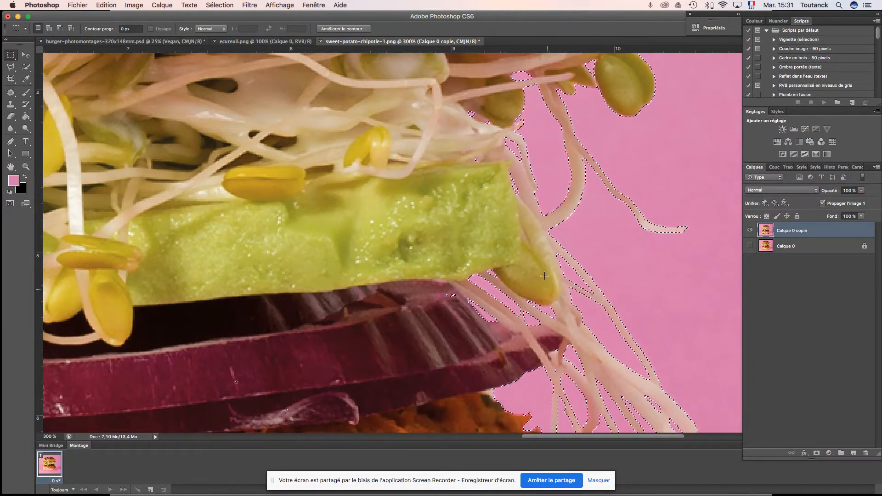
pyautogui.press('space')
pyautogui.moveTo(413, 181); pyautogui.dragTo(347, 293)
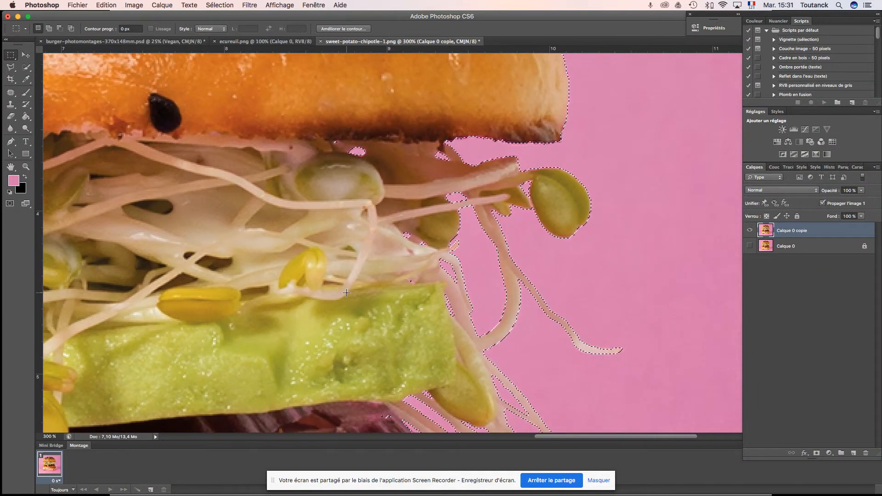
# Invert the selection so it covers the burger and add it as a layer mask on Calque 0 copie
pyautogui.press('super+1')
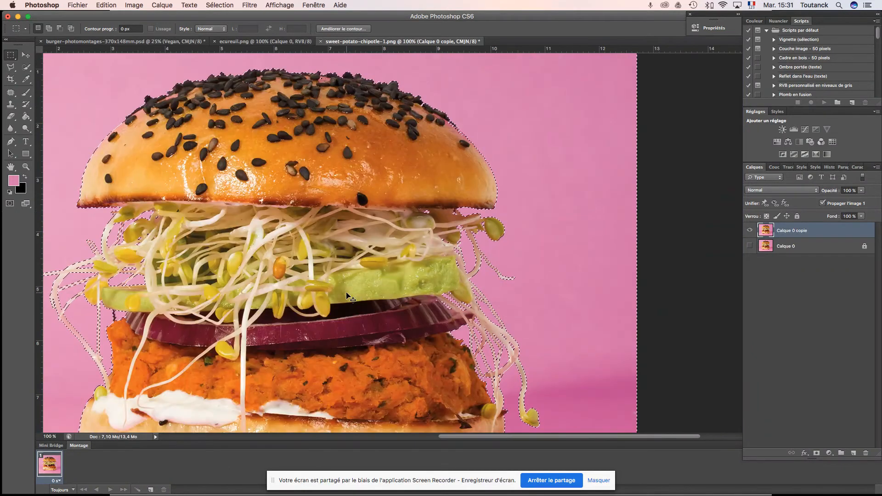
pyautogui.press('super+minus')
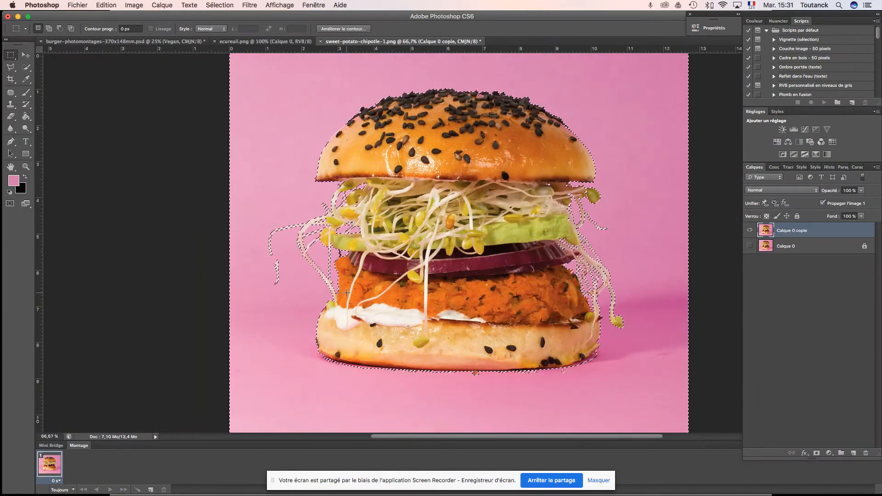
pyautogui.press('super+minus')
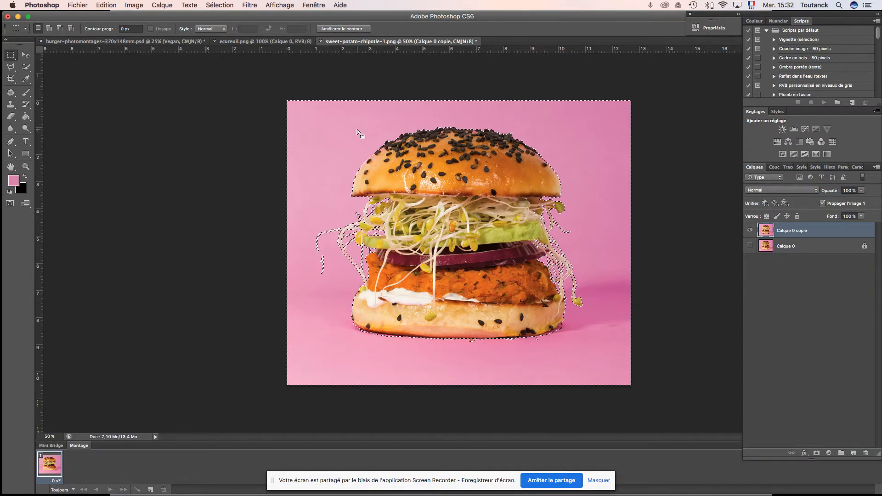
pyautogui.click(221, 6)
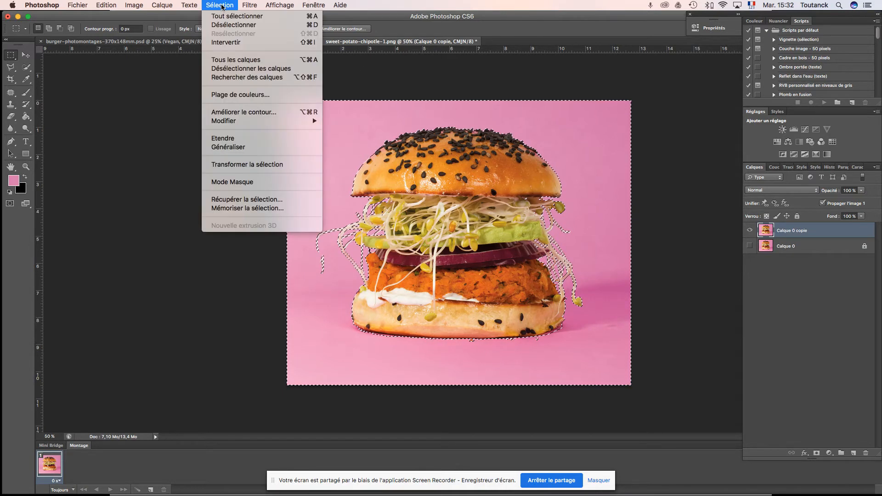
pyautogui.click(225, 42)
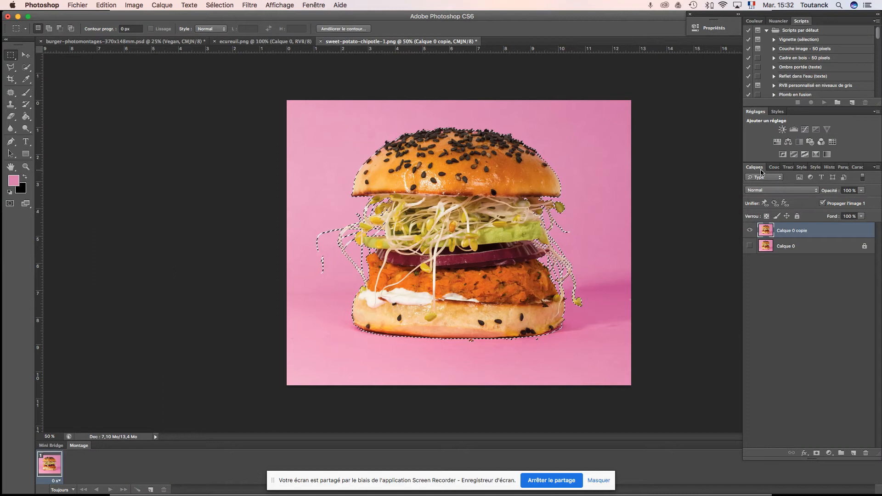
pyautogui.click(816, 453)
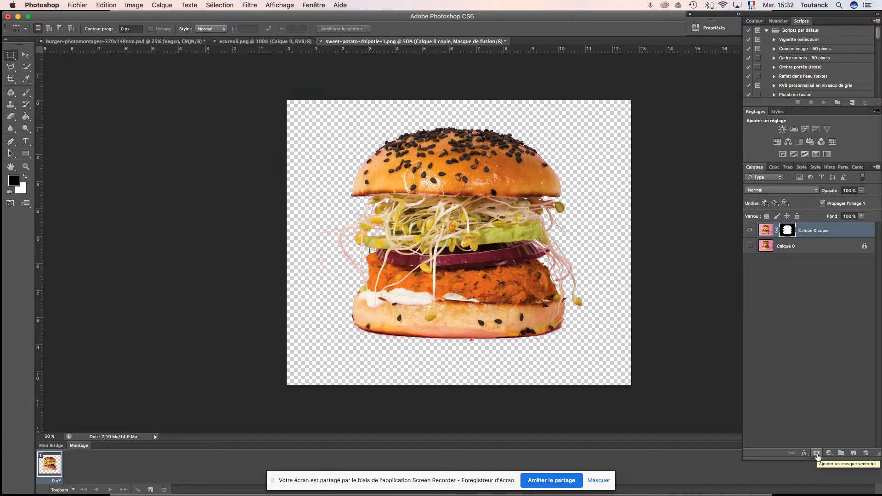
# Brush black on the layer mask to hide the pink fringe and crumb beneath the middle of the bottom bun
pyautogui.press('super+plus')
pyautogui.moveTo(536, 377); pyautogui.dragTo(535, 331)
pyautogui.press('super+plus')
pyautogui.press('super+plus')
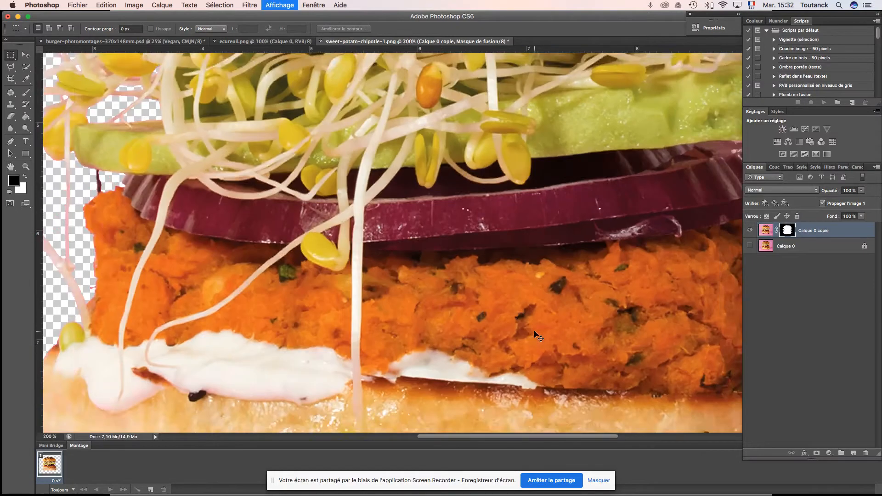
pyautogui.moveTo(457, 317); pyautogui.dragTo(434, 127)
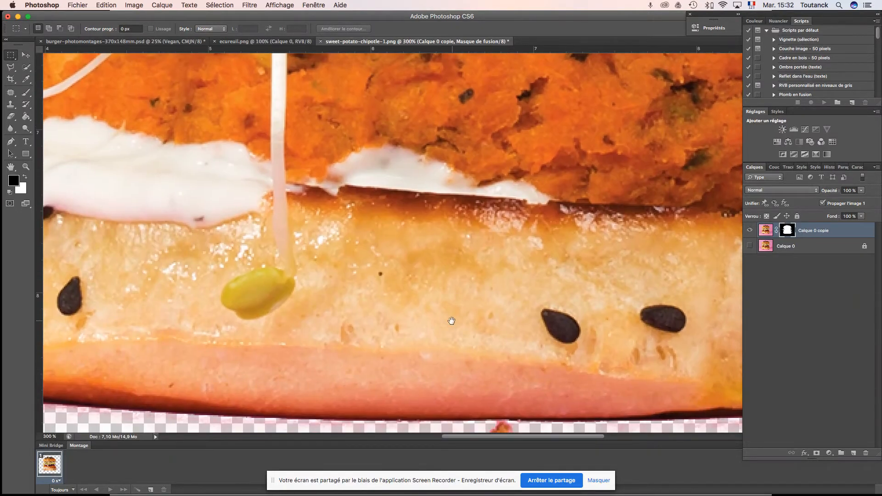
pyautogui.scroll(-5, 444, 297)
pyautogui.scroll(-2, 444, 297)
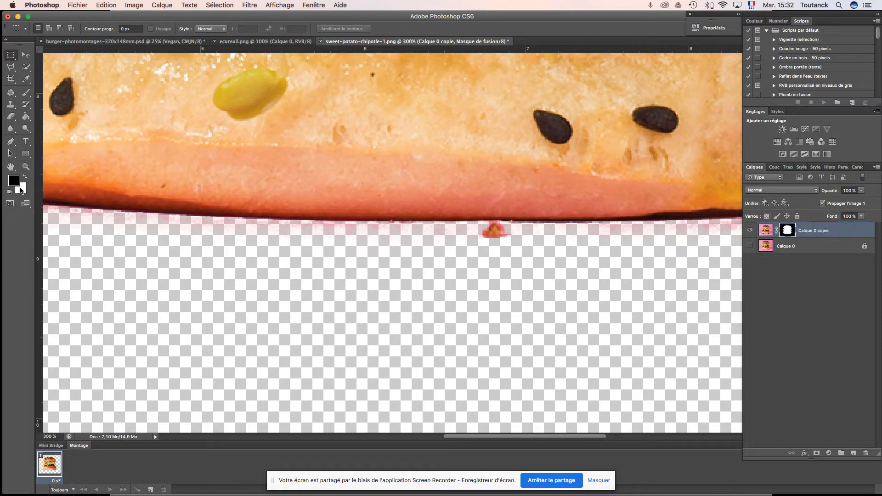
pyautogui.click(26, 94)
pyautogui.moveTo(488, 240)
pyautogui.mouseDown()
pyautogui.moveTo(502, 243)
pyautogui.moveTo(476, 240)
pyautogui.moveTo(508, 238)
pyautogui.moveTo(176, 236)
pyautogui.moveTo(414, 240)
pyautogui.moveTo(401, 243)
pyautogui.mouseUp()
# Brush away the pink shadow and stray crumb along the right underside of the bottom bun on the mask
pyautogui.press('space')
pyautogui.moveTo(634, 236); pyautogui.dragTo(217, 245)
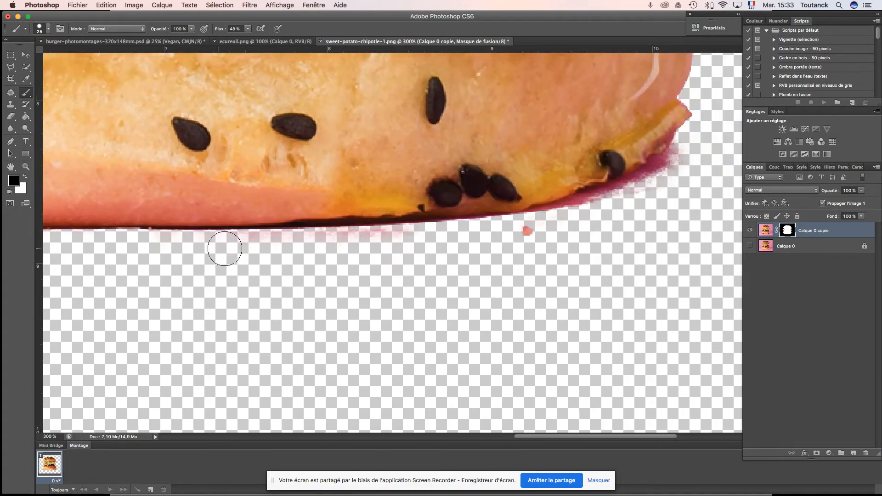
pyautogui.moveTo(428, 245)
pyautogui.mouseDown()
pyautogui.moveTo(298, 246)
pyautogui.moveTo(586, 231)
pyautogui.moveTo(528, 239)
pyautogui.moveTo(507, 233)
pyautogui.moveTo(601, 214)
pyautogui.moveTo(648, 193)
pyautogui.moveTo(690, 159)
pyautogui.moveTo(611, 207)
pyautogui.moveTo(522, 230)
pyautogui.moveTo(620, 201)
pyautogui.moveTo(694, 150)
pyautogui.mouseUp()
pyautogui.press('super+minus')
pyautogui.press('super+minus')
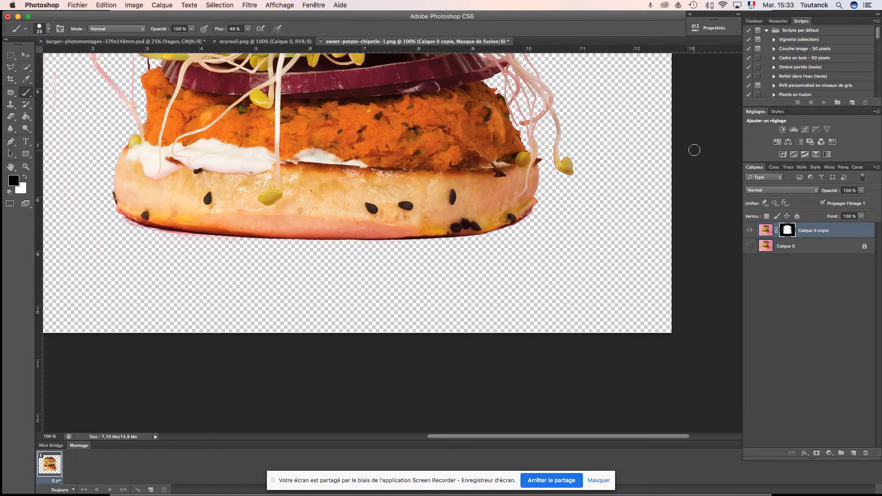
# Mask out the pink fringe at the bottom bun's lower-left edge and check the rest of the burger cutout
pyautogui.moveTo(123, 226)
pyautogui.mouseDown()
pyautogui.moveTo(261, 244)
pyautogui.moveTo(135, 230)
pyautogui.mouseUp()
pyautogui.moveTo(191, 140); pyautogui.dragTo(234, 316)
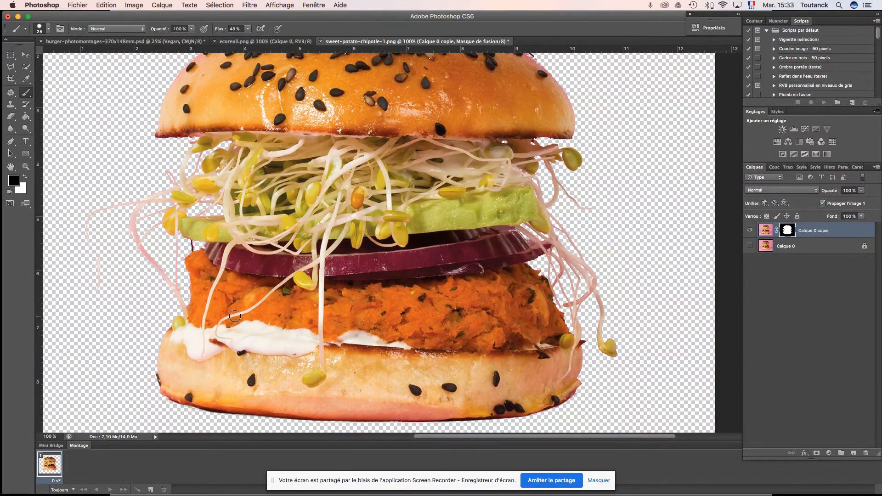
pyautogui.moveTo(278, 169); pyautogui.dragTo(265, 308)
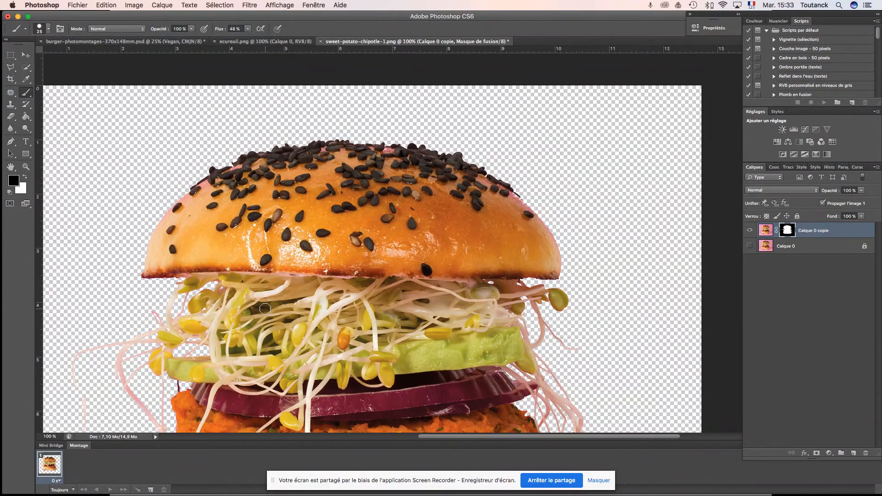
pyautogui.press('super+minus')
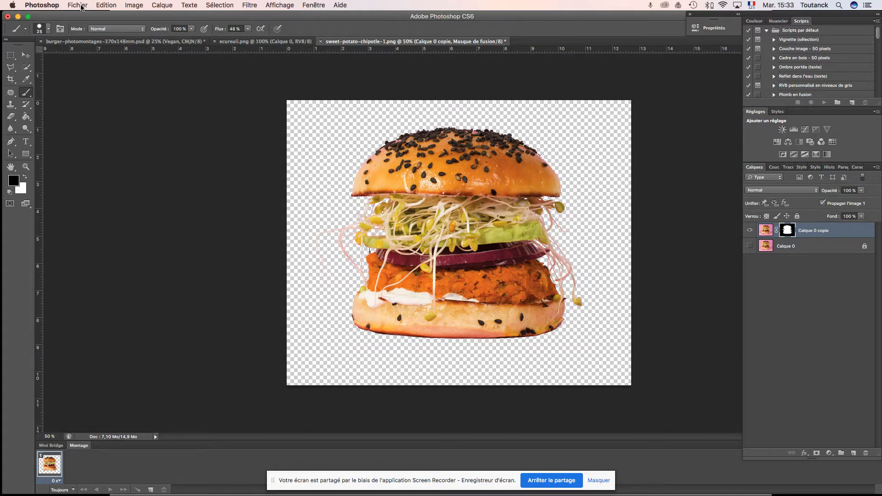
# Place mother_nature.jpg from the vegan-burger folder into the burger-photomontages-370x148mm.psd document
pyautogui.click(127, 43)
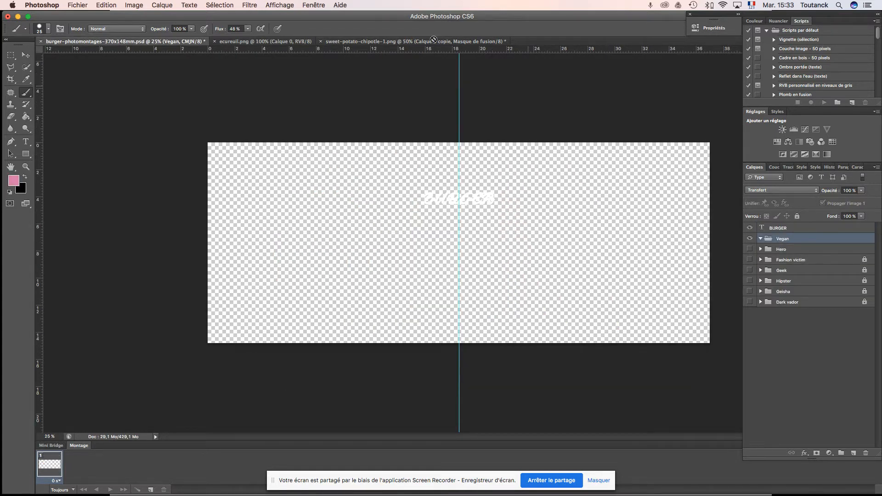
pyautogui.click(78, 5)
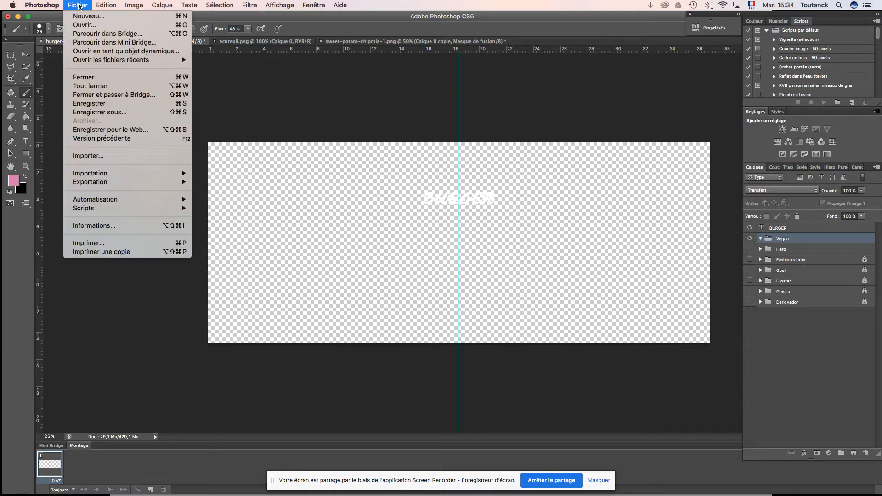
pyautogui.click(116, 155)
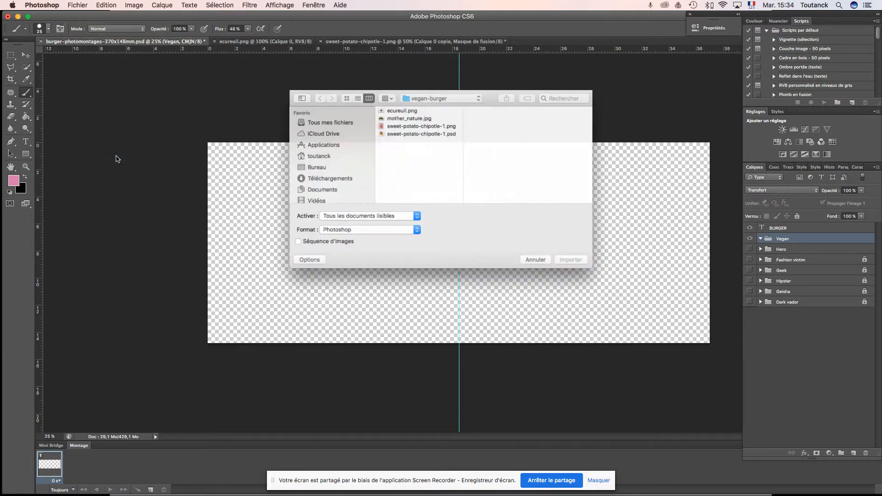
pyautogui.click(406, 115)
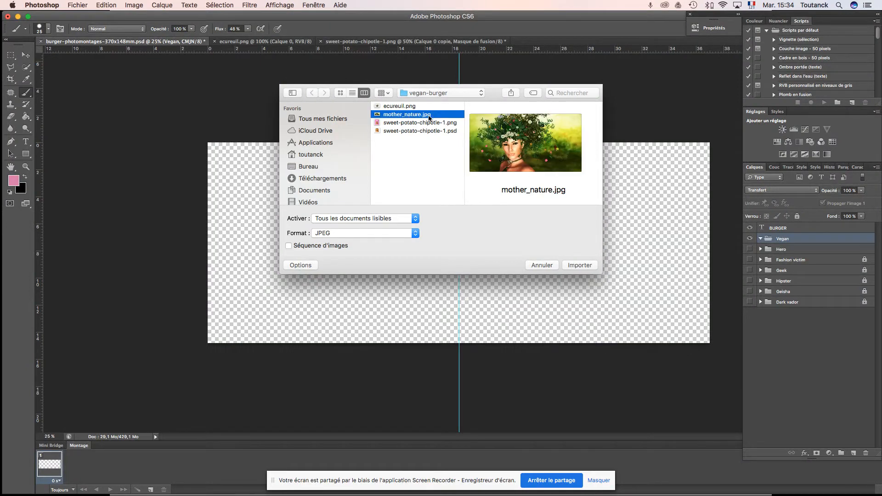
pyautogui.click(583, 264)
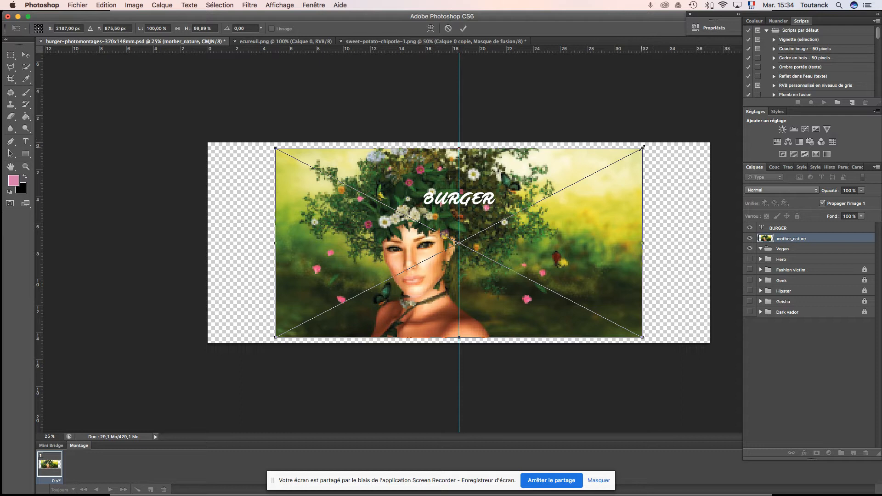
# Scale the placed mother_nature image to about 108% to fill the canvas height and move it left to about X 1516 px
pyautogui.moveTo(642, 148); pyautogui.dragTo(658, 143)
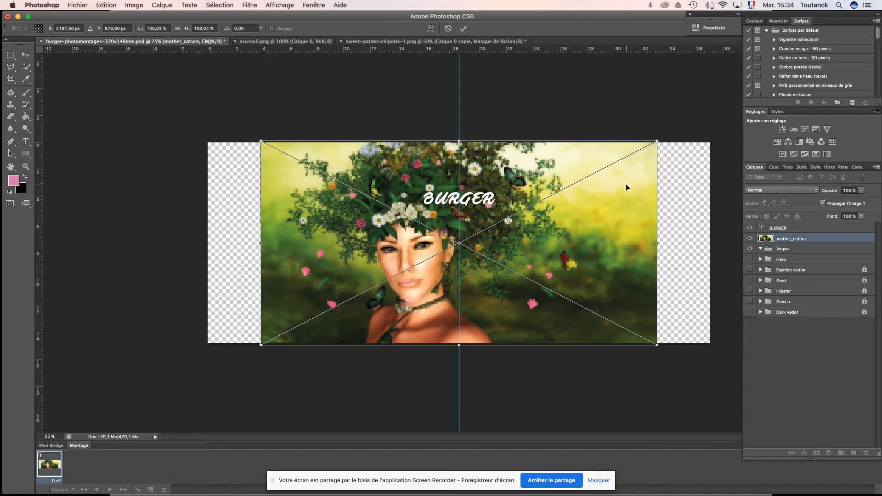
pyautogui.moveTo(626, 184); pyautogui.dragTo(548, 183)
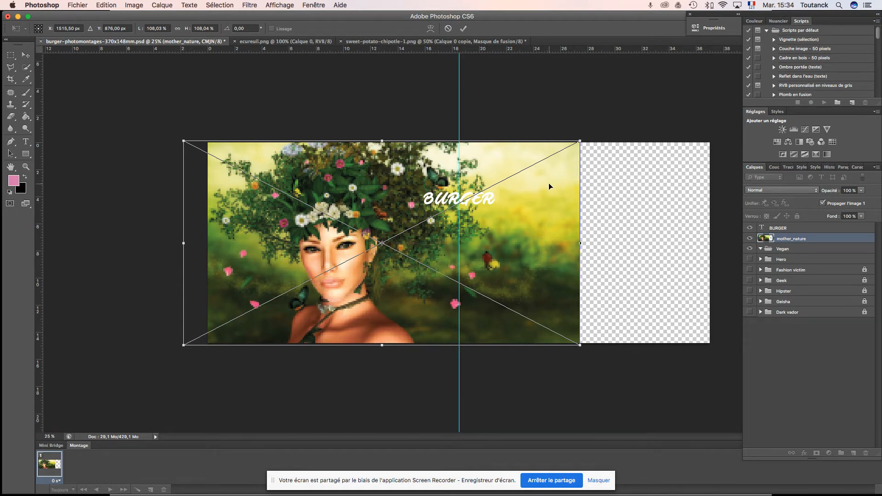
pyautogui.press('Return')
pyautogui.press('b')
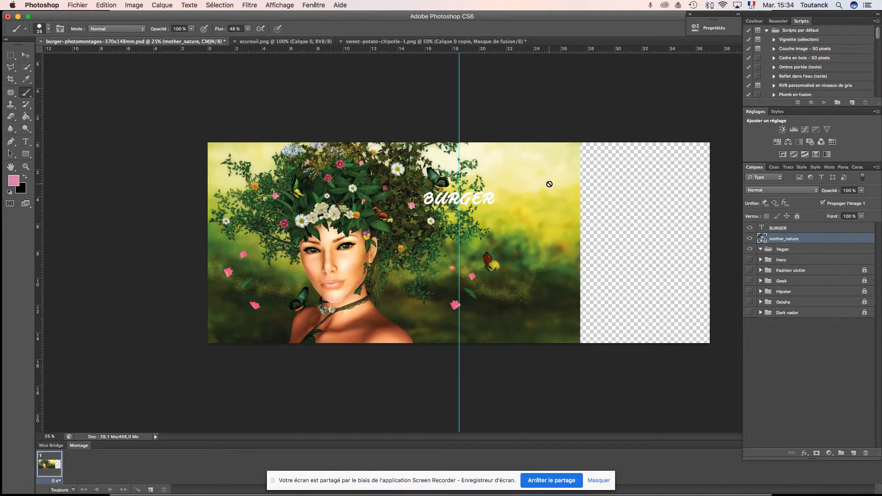
# Check the finished montage on the presentation slide and move the mother_nature layer into the Vegan group
pyautogui.press('super+Tab')
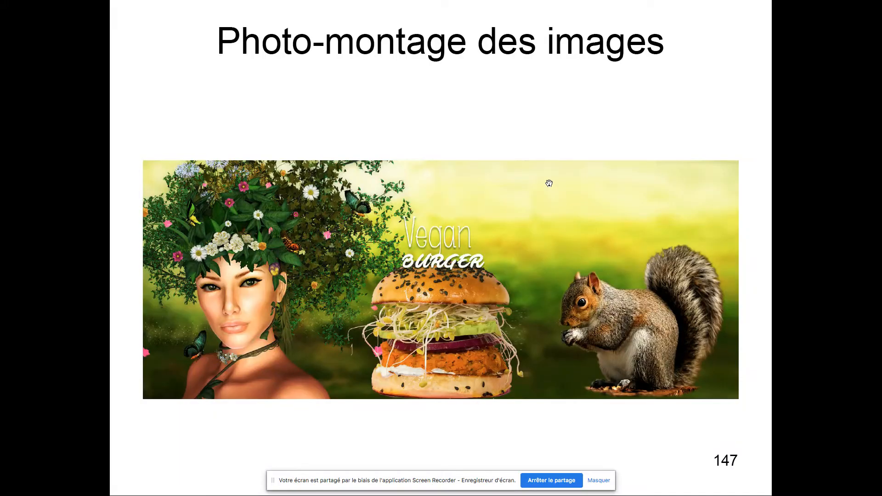
pyautogui.press('super+Tab')
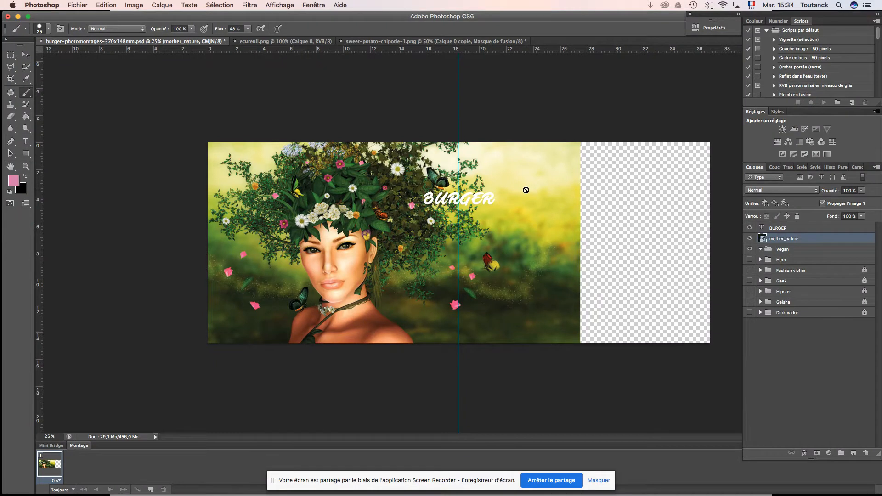
pyautogui.moveTo(777, 242); pyautogui.dragTo(794, 251)
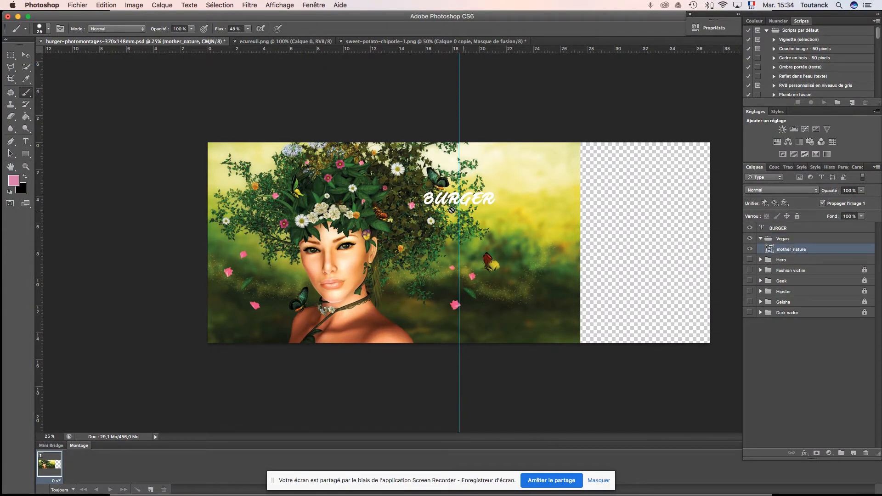
# Shift the mother_nature image further left so the woman sits close to the canvas's left edge, clear of the centre guide
pyautogui.click(26, 55)
pyautogui.moveTo(321, 191); pyautogui.dragTo(304, 192)
pyautogui.hotkey('shift', 'Left')
pyautogui.hotkey('shift', 'Left')
pyautogui.hotkey('shift', 'Left')
pyautogui.hotkey('shift', 'Left')
pyautogui.hotkey('shift', 'Left')
pyautogui.hotkey('shift', 'Left')
pyautogui.hotkey('shift', 'Left')
pyautogui.hotkey('shift', 'Left')
pyautogui.hotkey('shift', 'Left')
pyautogui.hotkey('shift', 'Left')
pyautogui.hotkey('shift', 'Left')
pyautogui.hotkey('shift', 'Left')
pyautogui.hotkey('shift', 'Left')
pyautogui.hotkey('shift', 'Left')
pyautogui.hotkey('shift', 'Left')
pyautogui.hotkey('shift', 'Left')
pyautogui.hotkey('shift', 'Left')
pyautogui.hotkey('shift', 'Left')
pyautogui.hotkey('shift', 'Left')
pyautogui.hotkey('shift', 'Left')
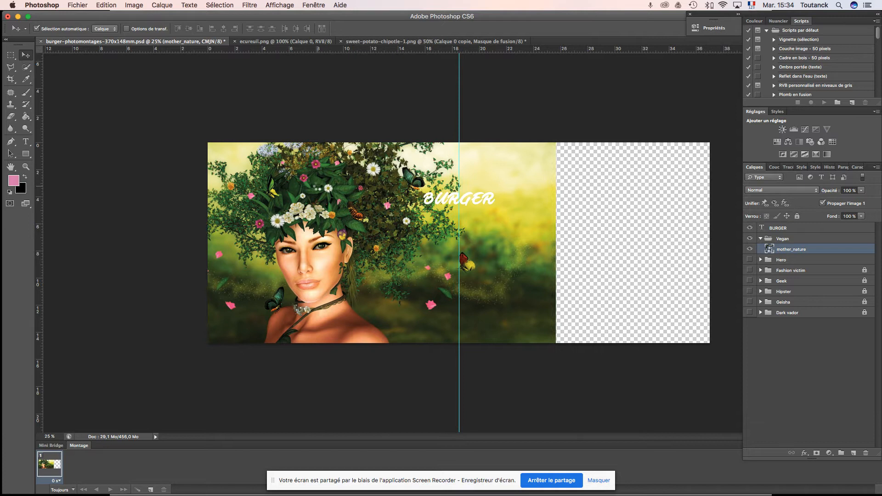
pyautogui.hotkey('shift', 'Left')
pyautogui.hotkey('shift', 'Left')
pyautogui.hotkey('shift', 'Left')
pyautogui.hotkey('shift', 'Left')
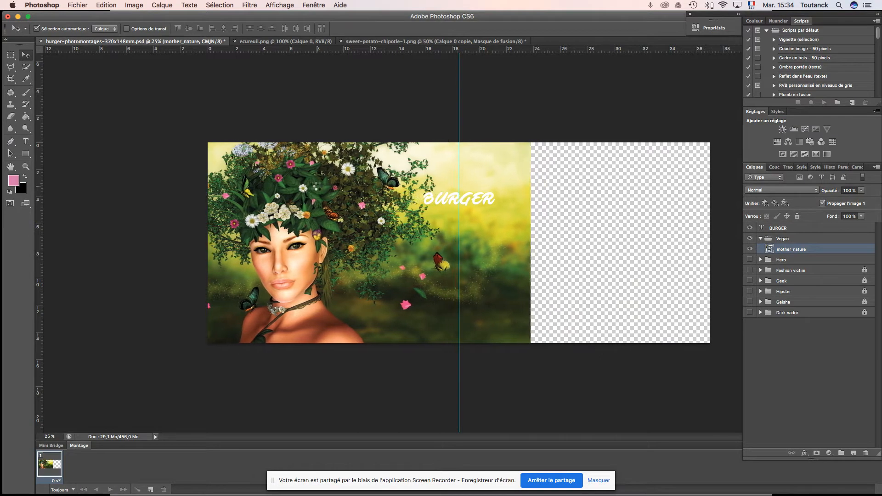
pyautogui.hotkey('shift', 'Right')
pyautogui.hotkey('shift', 'Right')
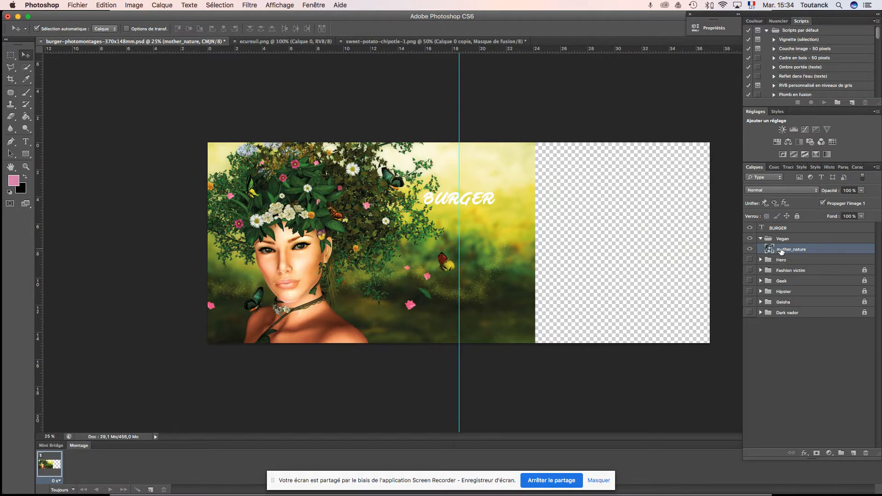
# Rasterize the mother_nature smart object layer (Pixelliser le calque)
pyautogui.rightClick(782, 250)
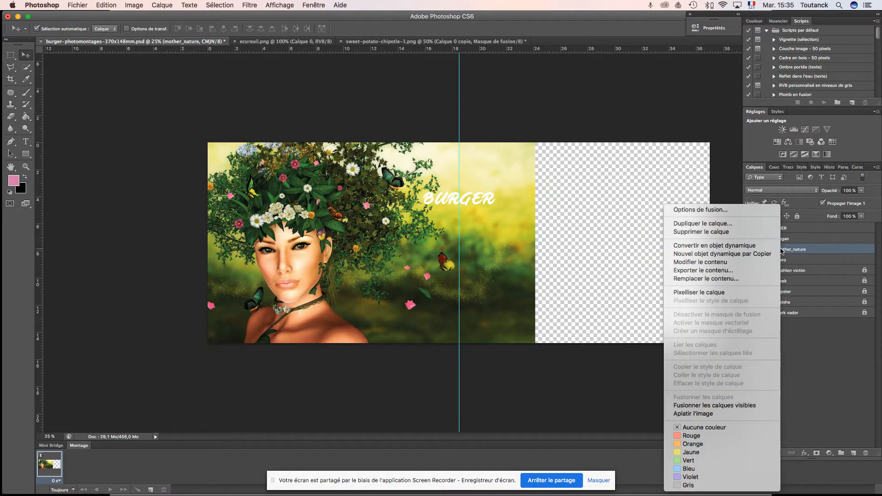
pyautogui.click(717, 293)
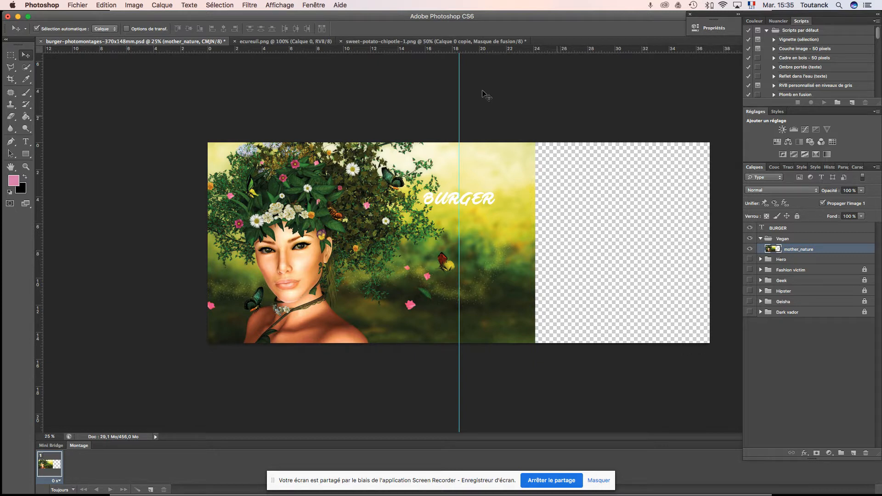
# Hide the BURGER text layer and marquee-select the full-height mother_nature background strip between the centre guide and the image's right edge
pyautogui.click(10, 56)
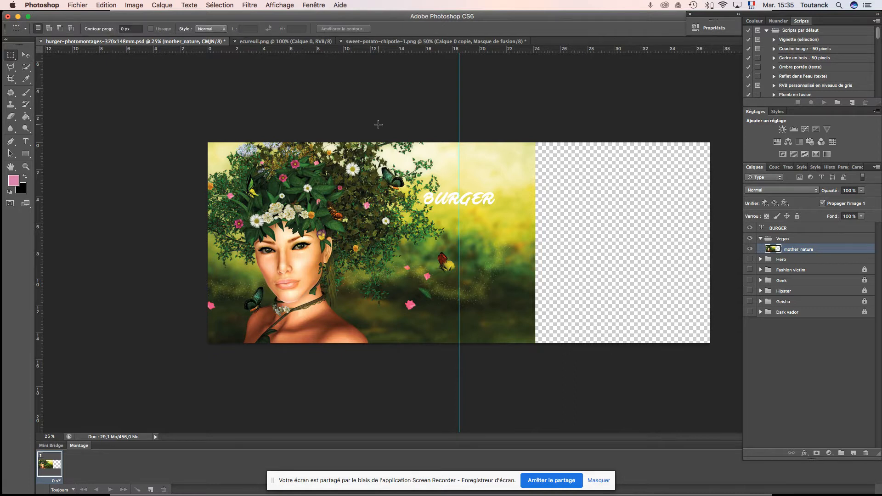
pyautogui.press('super+plus')
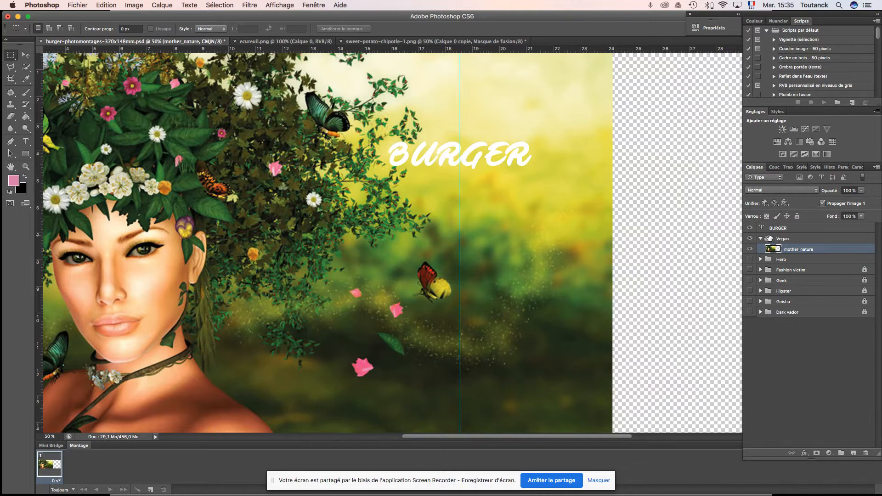
pyautogui.click(749, 228)
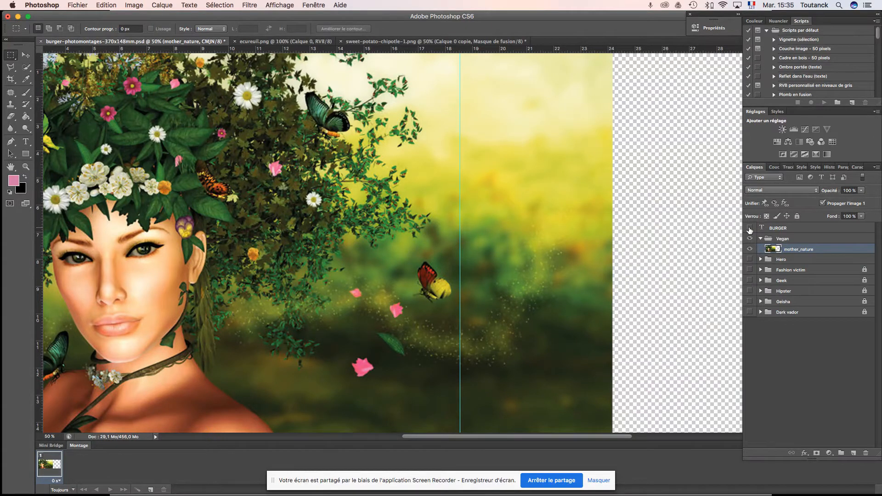
pyautogui.press('super+minus')
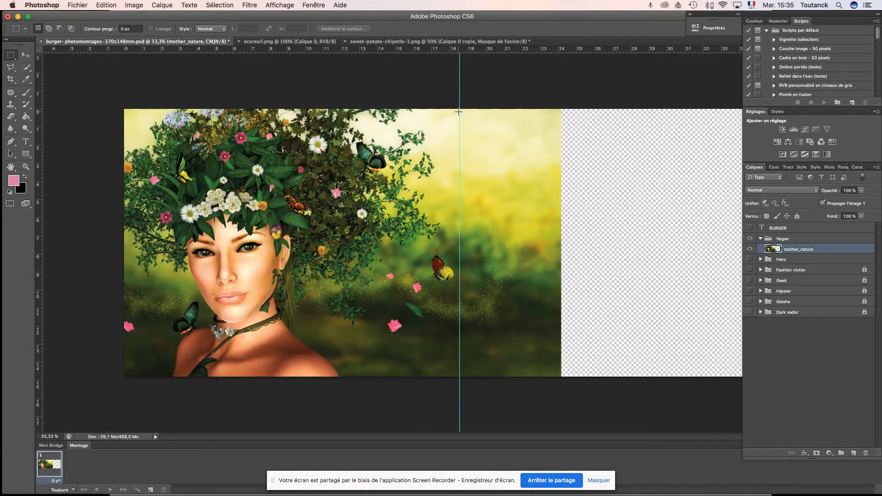
pyautogui.moveTo(458, 108); pyautogui.dragTo(560, 379)
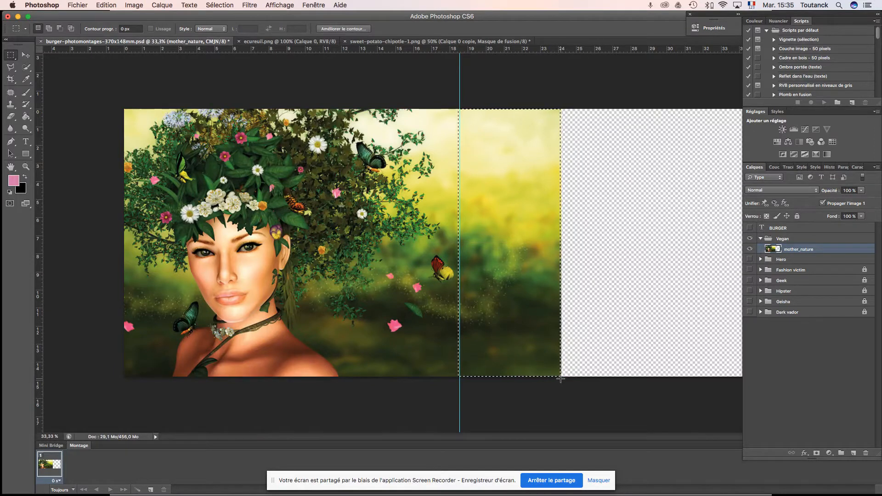
# Copy the selected background strip to a new layer and place it flush against the right edge of the mother_nature image
pyautogui.press('v')
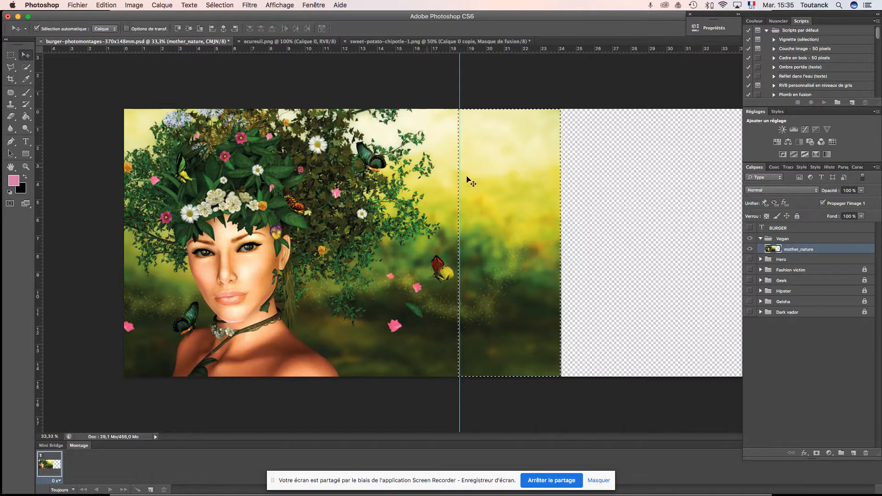
pyautogui.press('super+t')
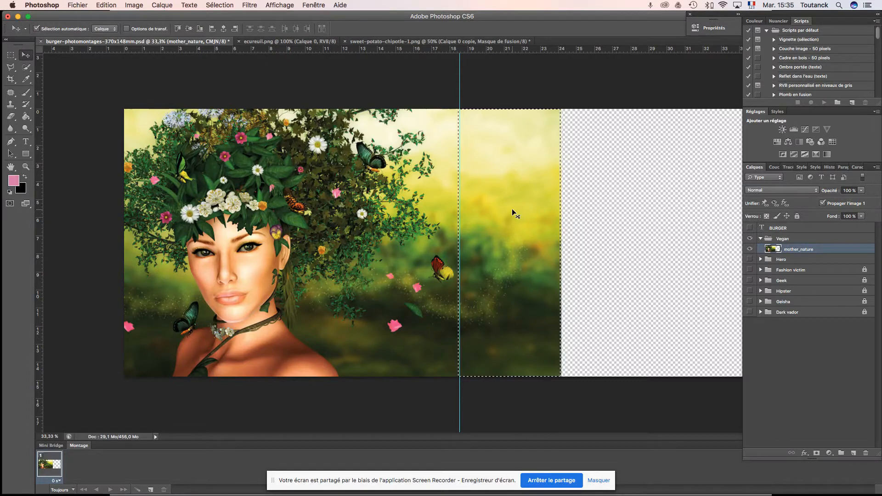
pyautogui.press('super+j')
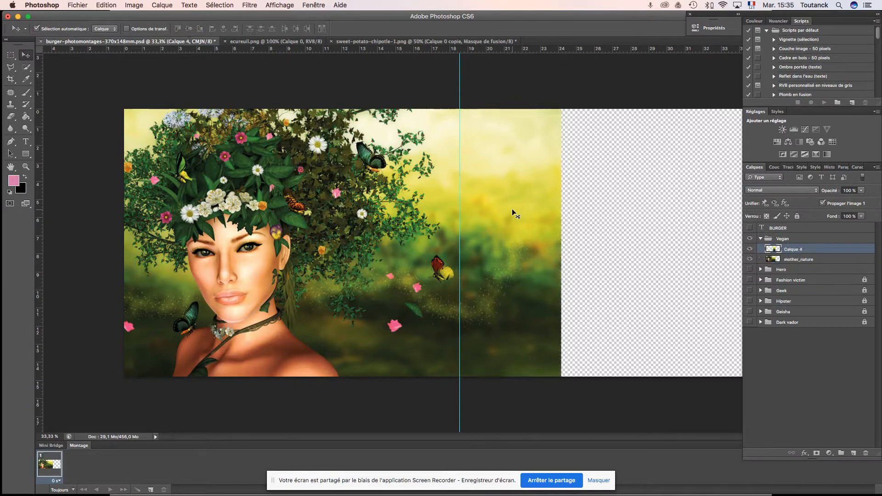
pyautogui.moveTo(508, 234); pyautogui.dragTo(609, 235)
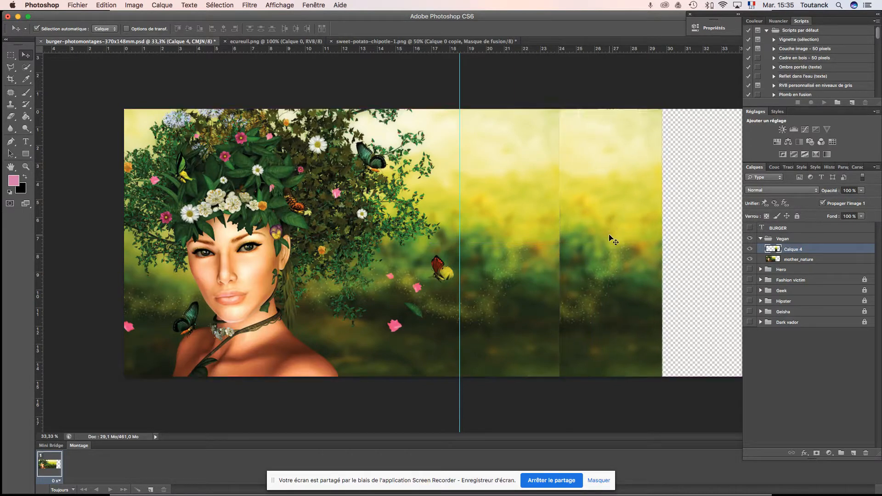
# Duplicate the Calque 4 strip and position the copy flush against the first strip's right edge
pyautogui.moveTo(796, 252); pyautogui.dragTo(863, 448)
pyautogui.moveTo(853, 453); pyautogui.dragTo(853, 453)
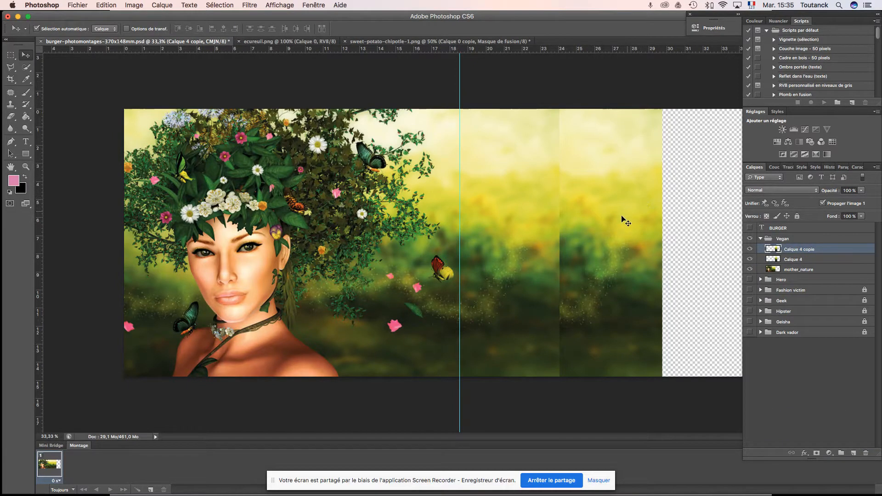
pyautogui.moveTo(621, 216); pyautogui.dragTo(717, 218)
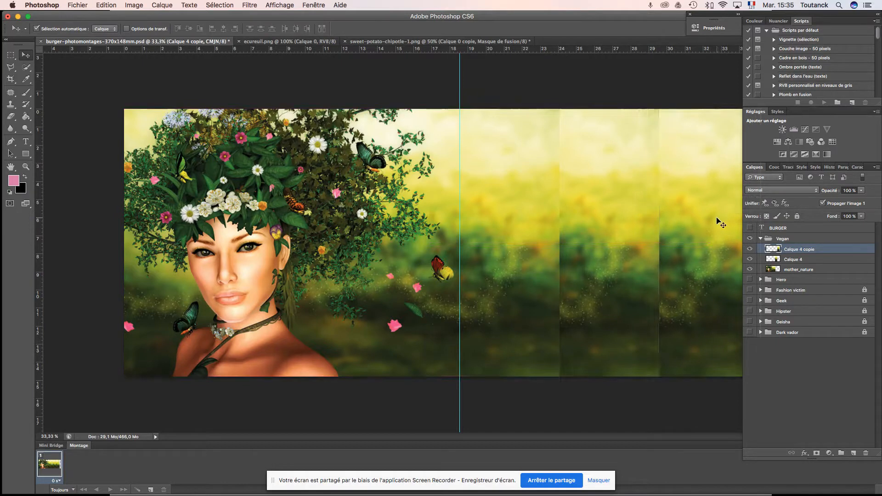
pyautogui.press('super+minus')
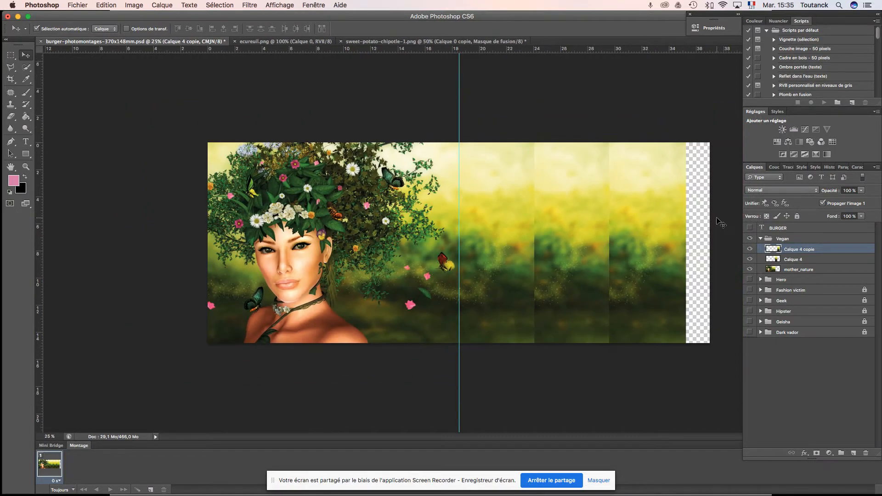
pyautogui.hotkey('shift', 'Right')
pyautogui.hotkey('shift', 'Right')
pyautogui.hotkey('shift', 'Right')
pyautogui.hotkey('shift', 'Left')
pyautogui.hotkey('shift', 'Left')
# Scale up the second background strip until it covers the remaining transparent area up to the canvas's right edge
pyautogui.press('super+t')
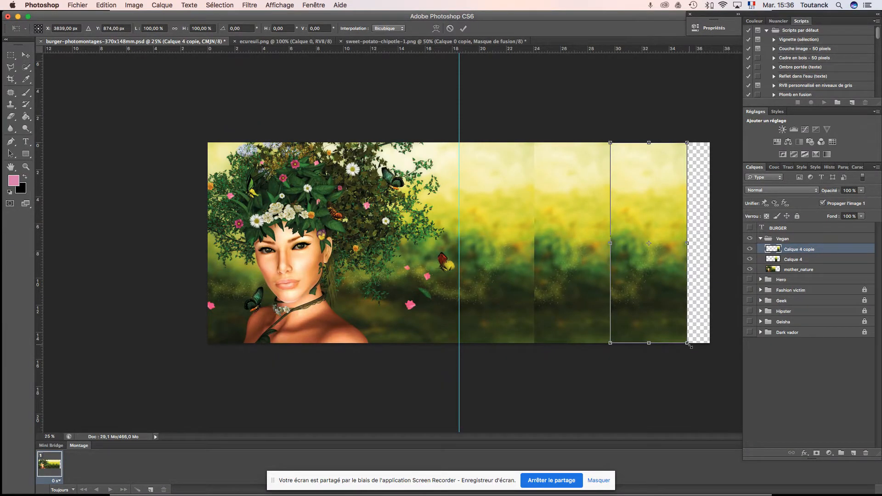
pyautogui.moveTo(687, 343); pyautogui.dragTo(698, 368)
pyautogui.moveTo(655, 324)
pyautogui.mouseDown()
pyautogui.moveTo(674, 324)
pyautogui.moveTo(664, 325)
pyautogui.mouseUp()
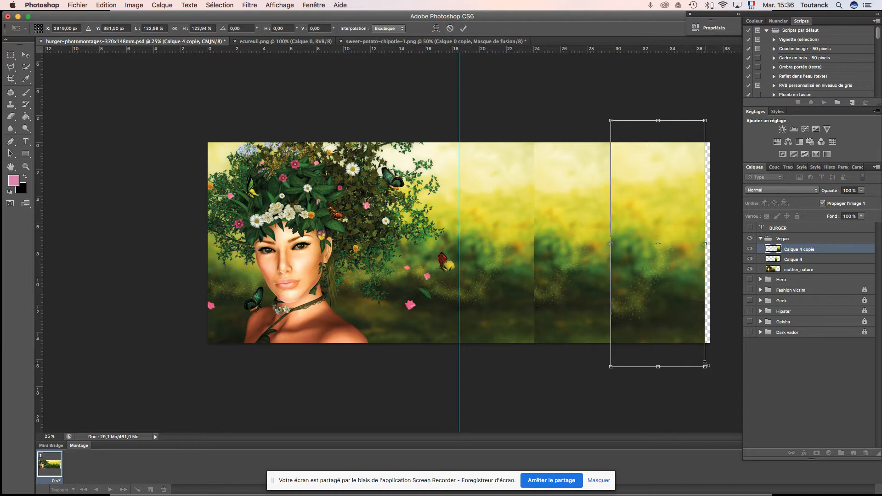
pyautogui.moveTo(706, 367); pyautogui.dragTo(692, 344)
pyautogui.press('Return')
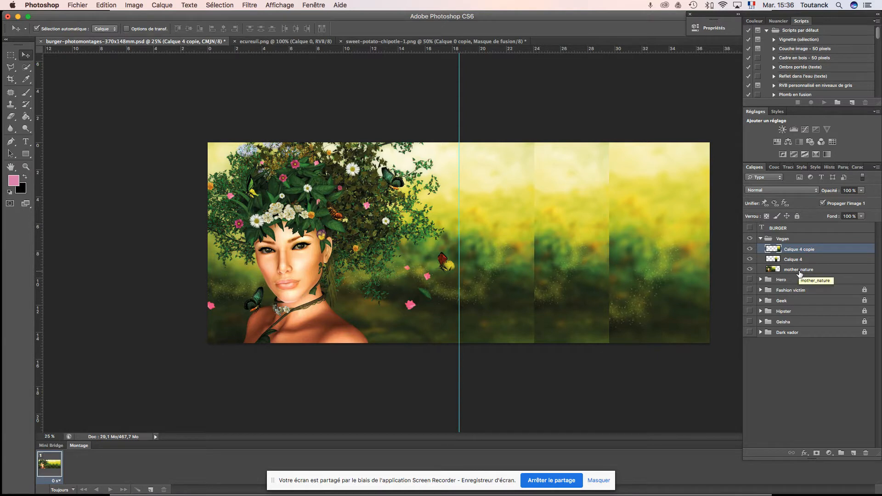
# Merge the Calque 4 copie, Calque 4 and mother_nature layers into one layer (Fusionner les calques)
pyautogui.keyDown('shift'); pyautogui.click(799, 271); pyautogui.keyUp('shift')
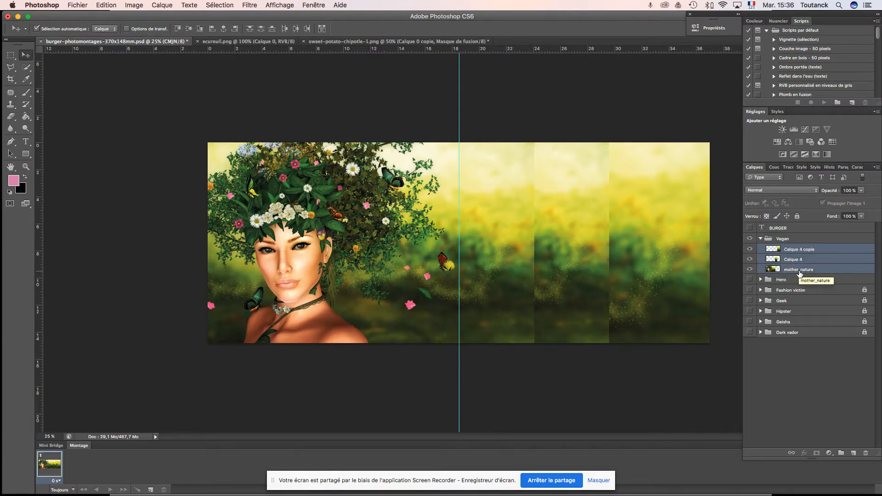
pyautogui.rightClick(799, 272)
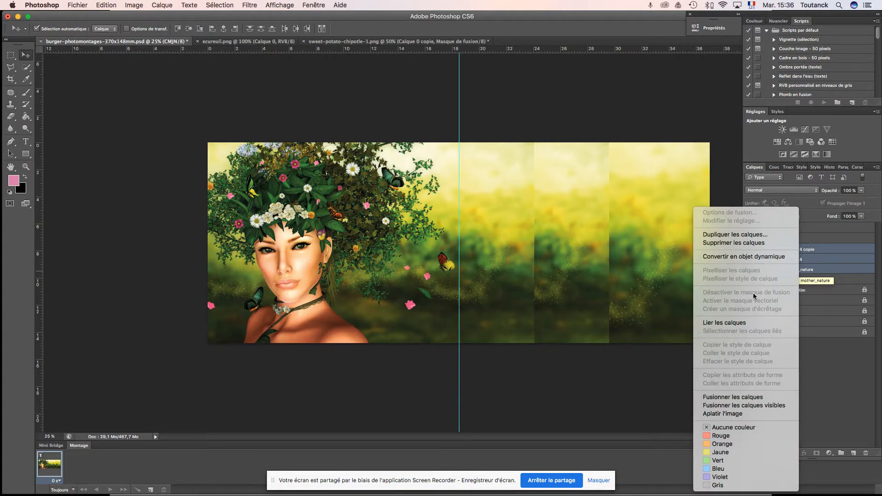
pyautogui.click(746, 398)
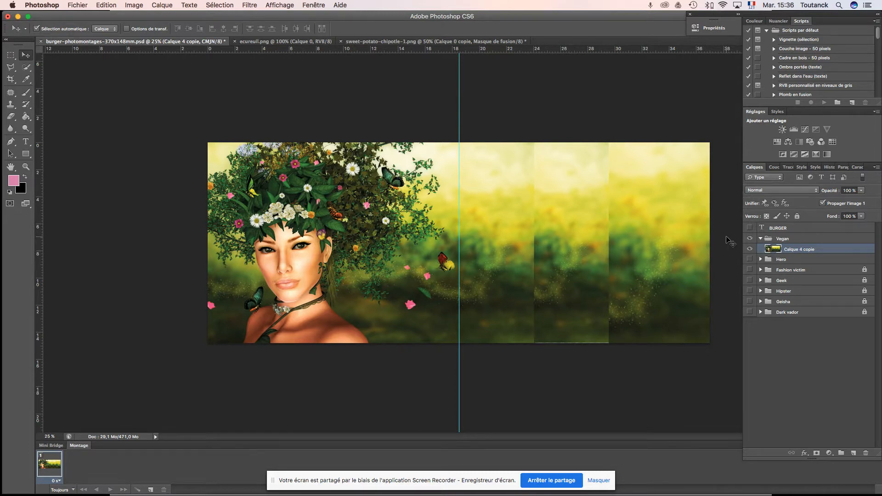
# Patch the full-height seam between the original image and the first strip with background texture from its right, then clear the selection
pyautogui.press('super+plus')
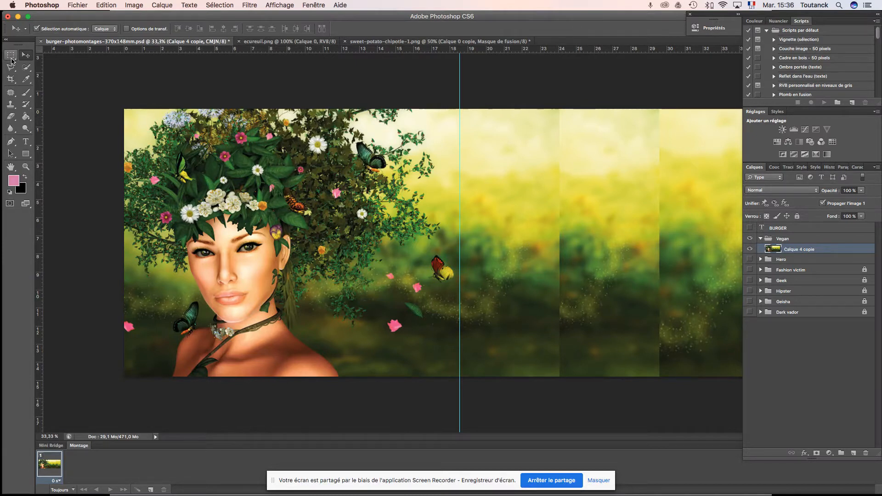
pyautogui.click(10, 92)
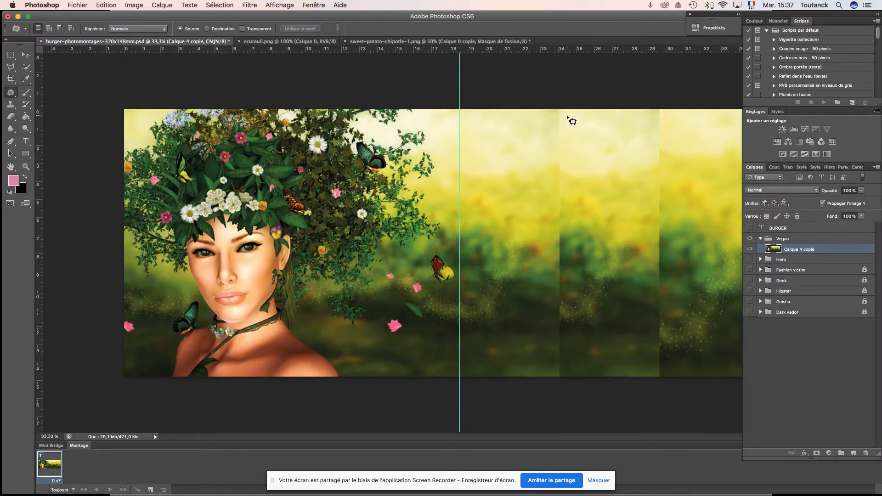
pyautogui.moveTo(547, 131); pyautogui.dragTo(545, 265)
pyautogui.moveTo(552, 379); pyautogui.dragTo(570, 380)
pyautogui.moveTo(572, 348); pyautogui.dragTo(568, 116)
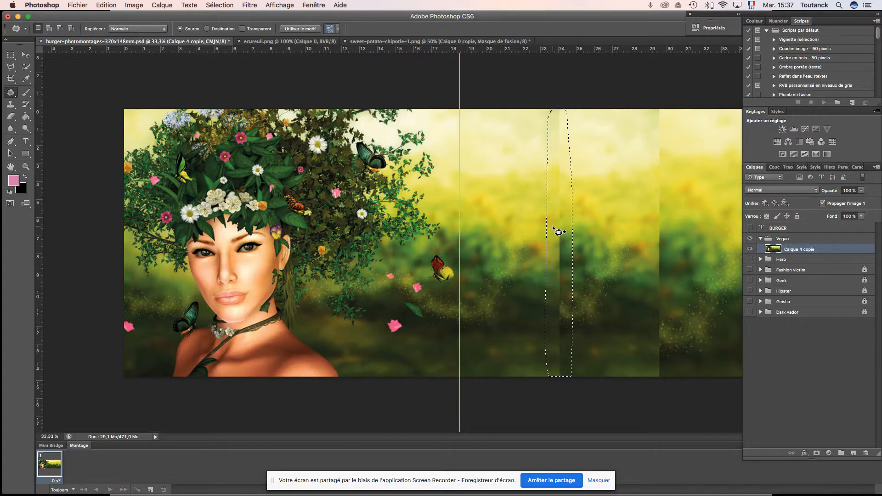
pyautogui.moveTo(555, 226); pyautogui.dragTo(616, 228)
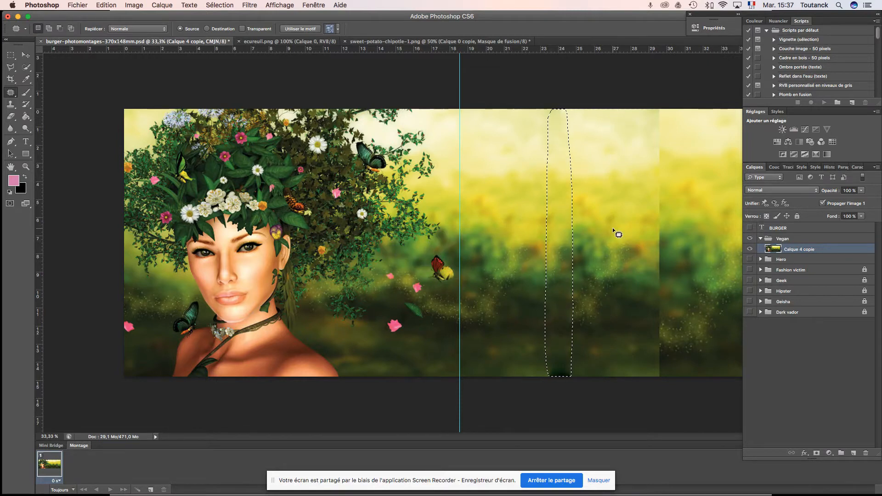
pyautogui.press('super+d')
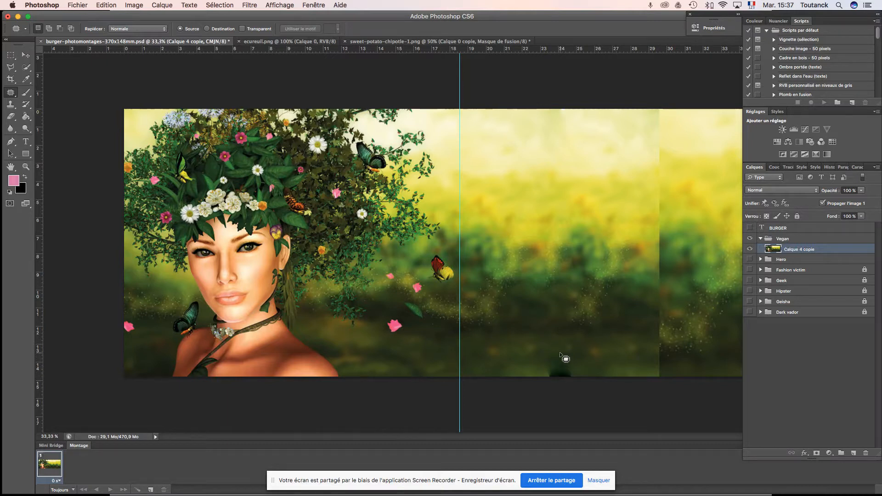
# Patch the foliage around the first seam with texture from the enlarged strip at the far right, then clear the selection
pyautogui.moveTo(578, 241)
pyautogui.mouseDown()
pyautogui.moveTo(571, 218)
pyautogui.moveTo(556, 208)
pyautogui.moveTo(532, 246)
pyautogui.moveTo(537, 310)
pyautogui.mouseUp()
pyautogui.moveTo(583, 244); pyautogui.dragTo(582, 248)
pyautogui.moveTo(547, 284); pyautogui.dragTo(674, 275)
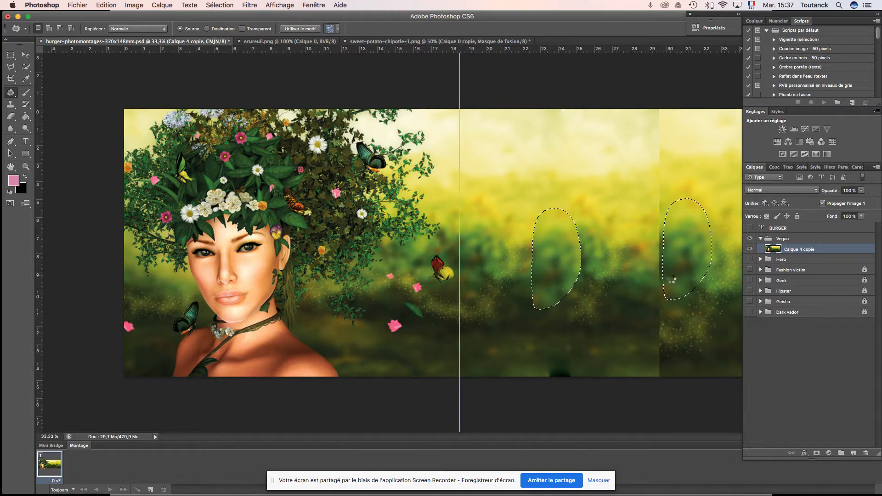
pyautogui.press('super+d')
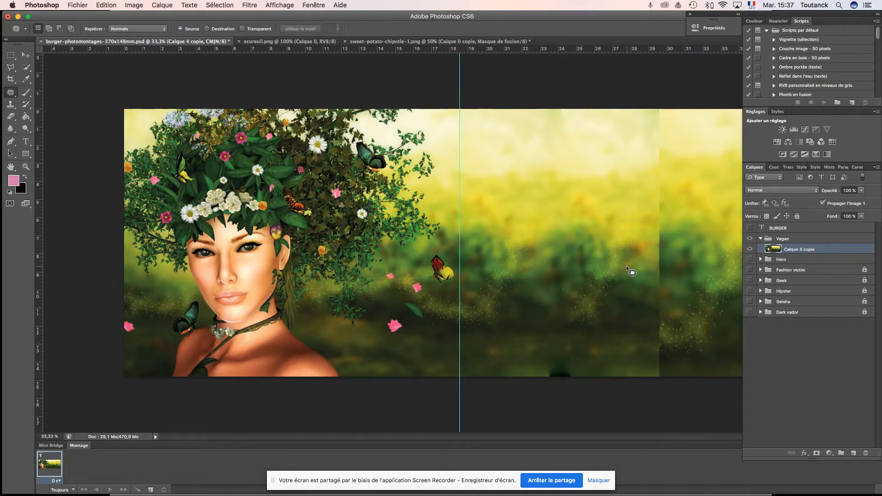
# Patch the second vertical seam and the foliage around it with background texture from just right of the centre guide
pyautogui.moveTo(667, 112)
pyautogui.mouseDown()
pyautogui.moveTo(655, 118)
pyautogui.moveTo(649, 316)
pyautogui.moveTo(673, 242)
pyautogui.moveTo(668, 112)
pyautogui.mouseUp()
pyautogui.moveTo(662, 255); pyautogui.dragTo(478, 248)
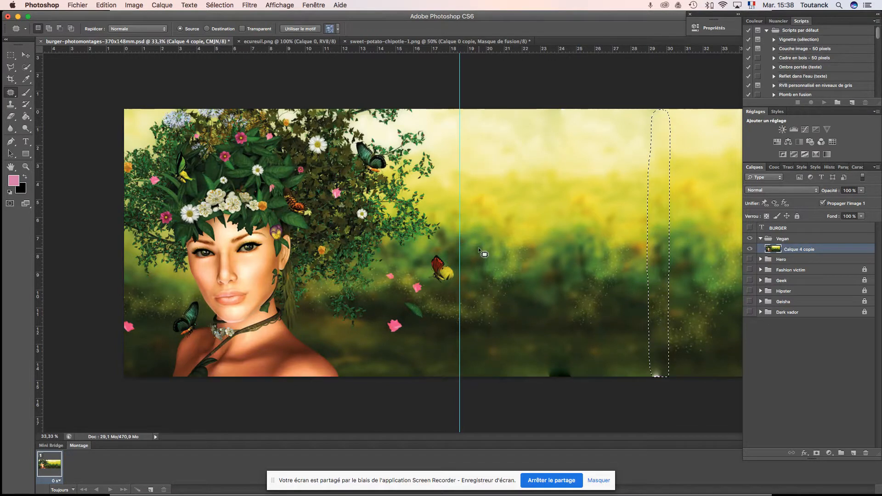
pyautogui.press('super+d')
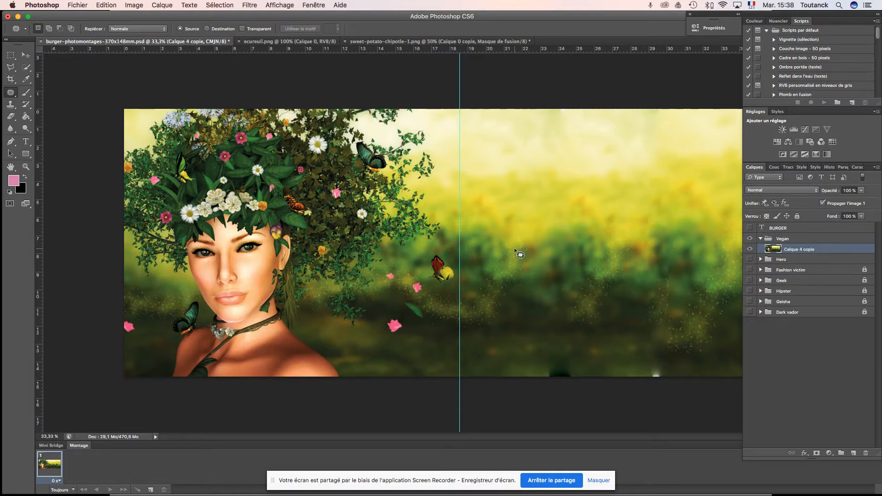
pyautogui.moveTo(678, 237)
pyautogui.mouseDown()
pyautogui.moveTo(672, 217)
pyautogui.moveTo(653, 212)
pyautogui.moveTo(635, 240)
pyautogui.moveTo(645, 267)
pyautogui.moveTo(675, 257)
pyautogui.moveTo(675, 231)
pyautogui.moveTo(591, 245)
pyautogui.moveTo(472, 243)
pyautogui.mouseUp()
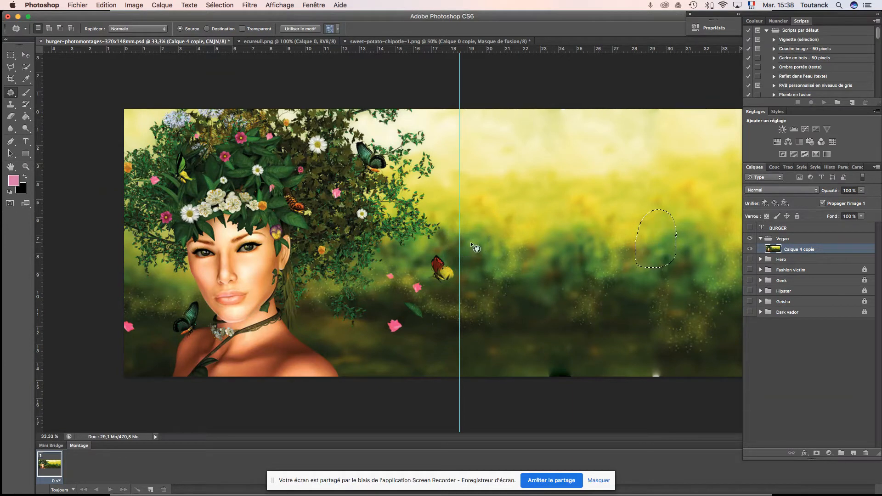
pyautogui.press('super+d')
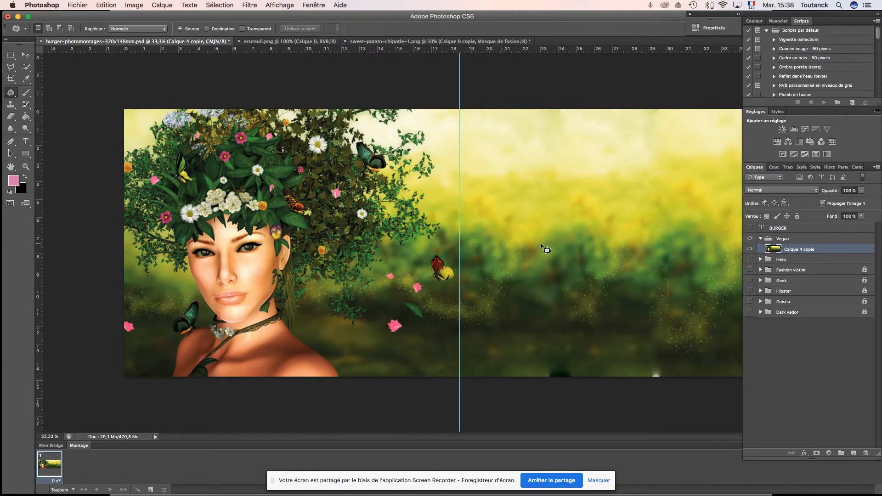
# Set the Clone Stamp brush size to 151 px for retouching the dark and white spots along the image's bottom edge
pyautogui.press('super+plus')
pyautogui.press('super+plus')
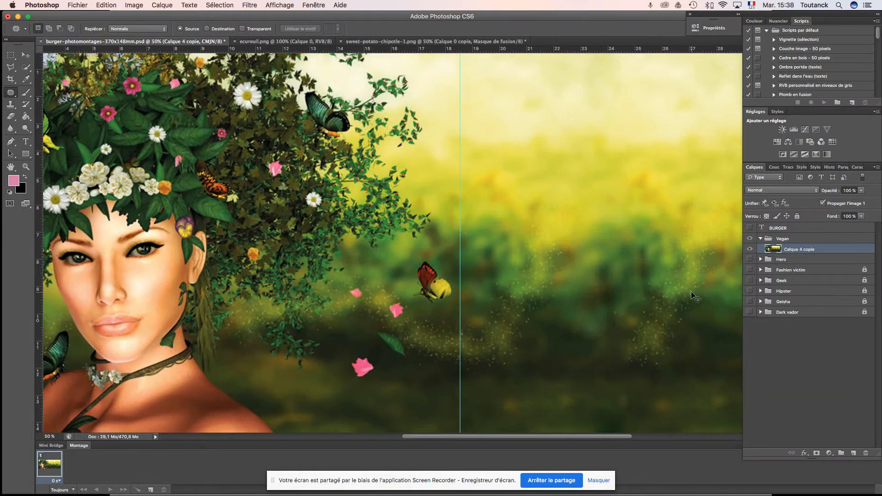
pyautogui.moveTo(684, 335); pyautogui.dragTo(313, 164)
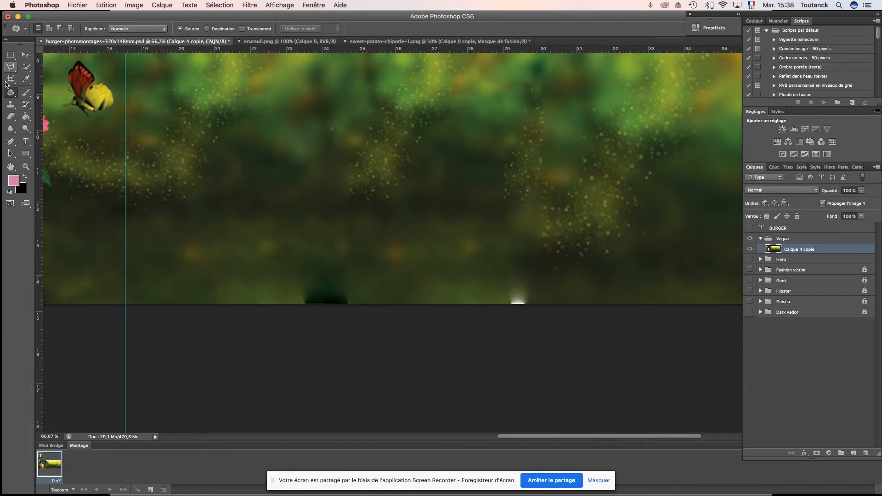
pyautogui.click(10, 105)
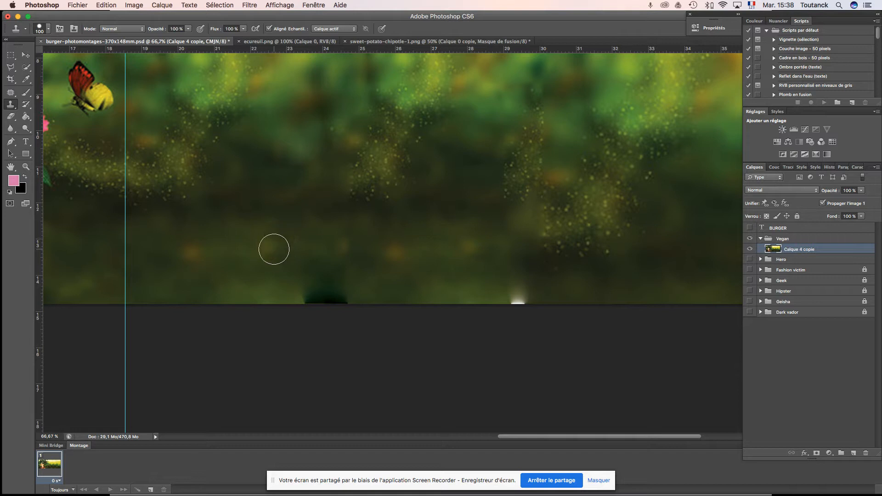
pyautogui.click(48, 29)
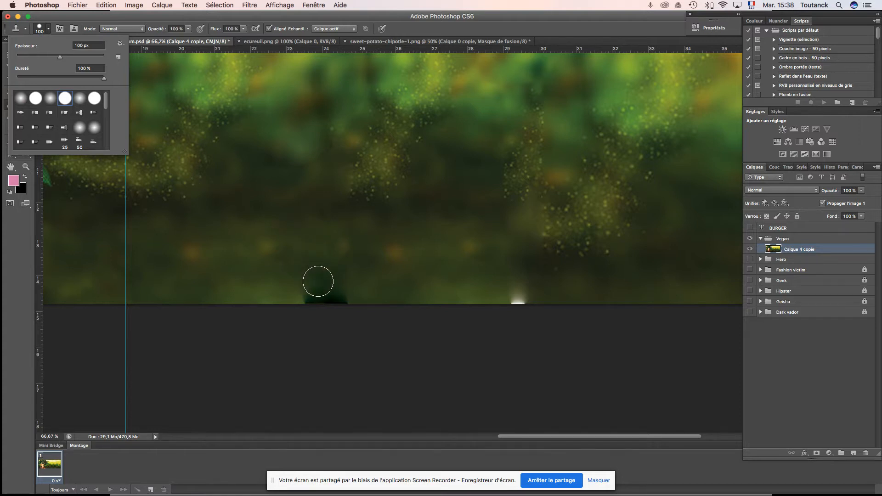
pyautogui.moveTo(60, 59); pyautogui.dragTo(71, 58)
pyautogui.scroll(1, 276, 184)
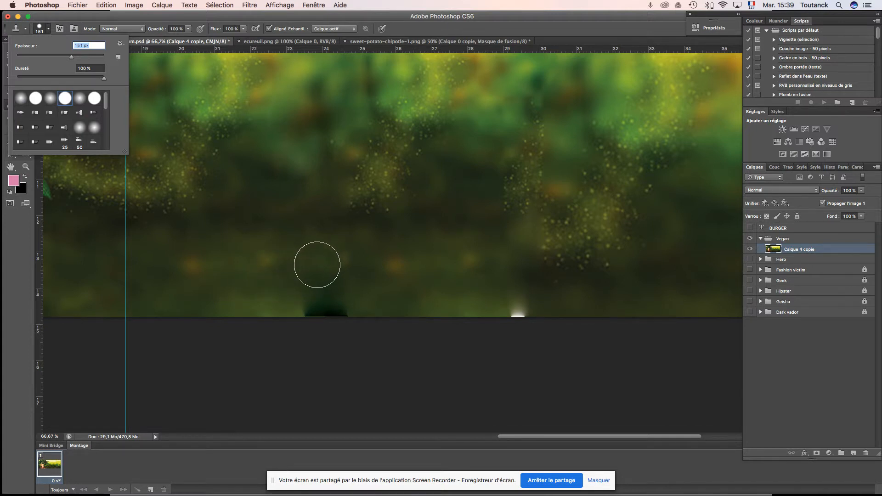
pyautogui.press('Return')
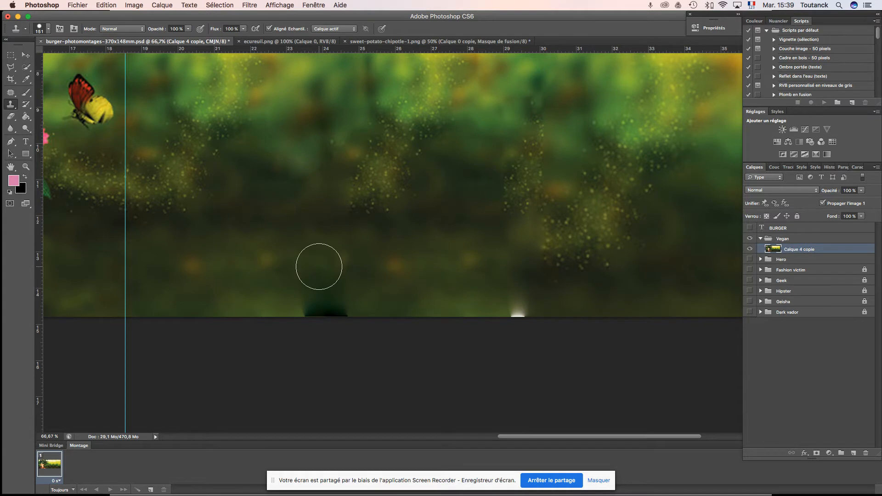
# Cover the dark spot on the image's bottom edge by cloning ground texture from the area to its left
pyautogui.scroll(-1, 318, 263)
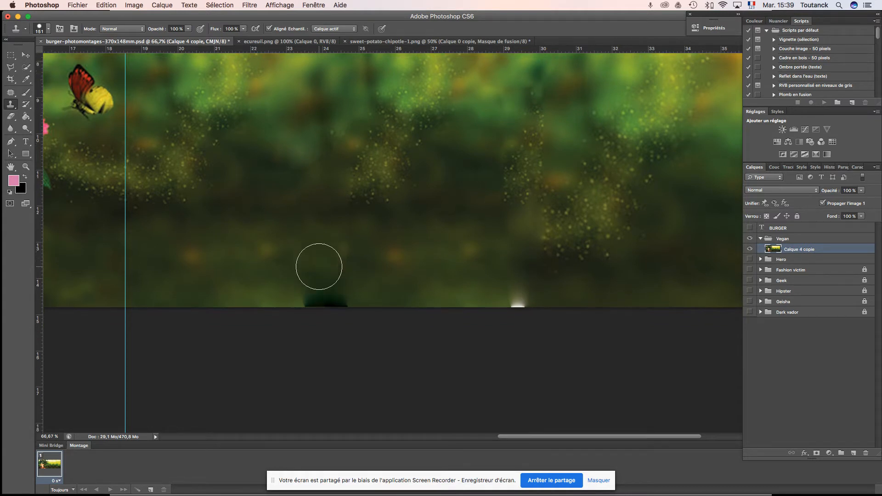
pyautogui.moveTo(324, 290)
pyautogui.mouseDown()
pyautogui.moveTo(318, 300)
pyautogui.moveTo(333, 296)
pyautogui.mouseUp()
pyautogui.click(497, 280)
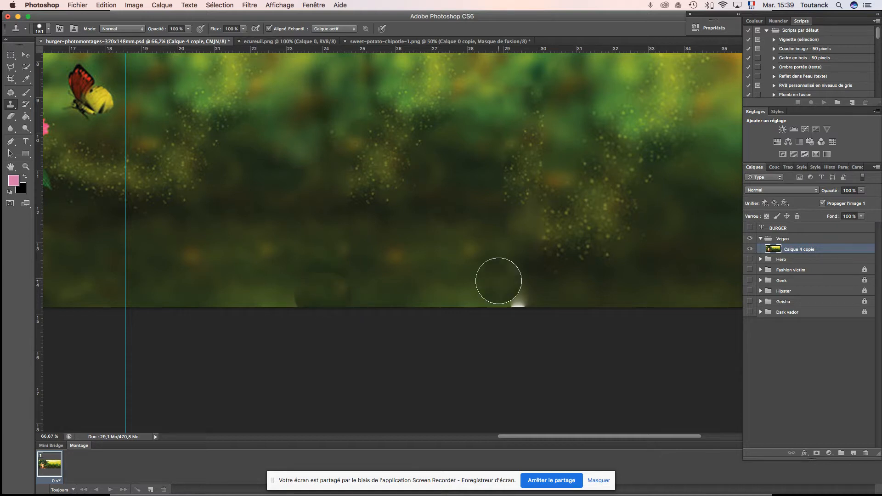
pyautogui.press('super+z')
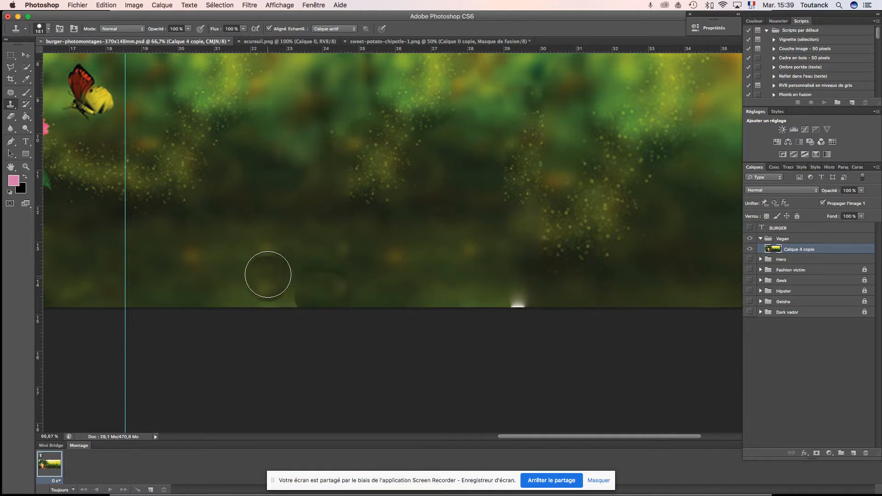
pyautogui.keyDown('alt'); pyautogui.click(265, 283); pyautogui.keyUp('alt')
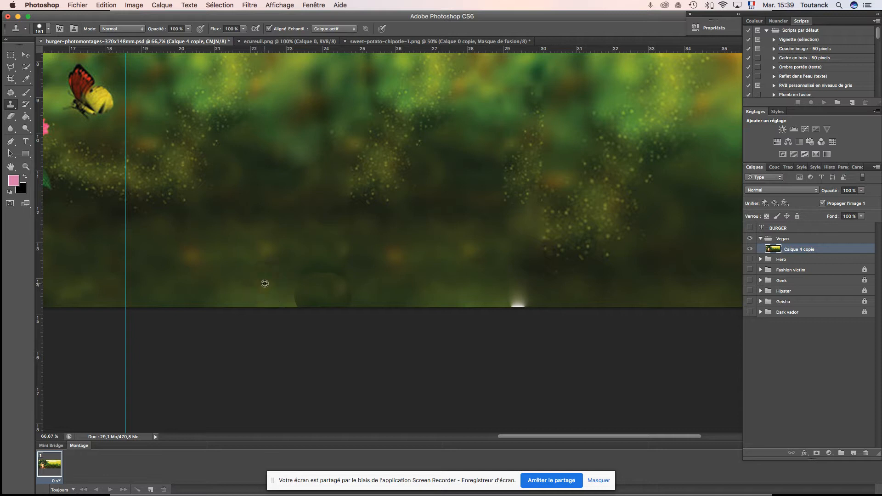
pyautogui.keyDown('alt'); pyautogui.click(265, 283); pyautogui.keyUp('alt')
pyautogui.moveTo(269, 287)
pyautogui.mouseDown()
pyautogui.moveTo(341, 289)
pyautogui.moveTo(294, 288)
pyautogui.moveTo(330, 287)
pyautogui.mouseUp()
pyautogui.keyDown('alt'); pyautogui.click(262, 283); pyautogui.keyUp('alt')
pyautogui.moveTo(287, 290); pyautogui.dragTo(356, 291)
# Try to clone over the white spot on the bottom edge with nearby ground texture, undoing and resampling from its right
pyautogui.keyDown('alt'); pyautogui.click(441, 224); pyautogui.keyUp('alt')
pyautogui.click(519, 233)
pyautogui.press('space')
pyautogui.moveTo(515, 234)
pyautogui.mouseDown()
pyautogui.moveTo(405, 220)
pyautogui.moveTo(378, 236)
pyautogui.mouseUp()
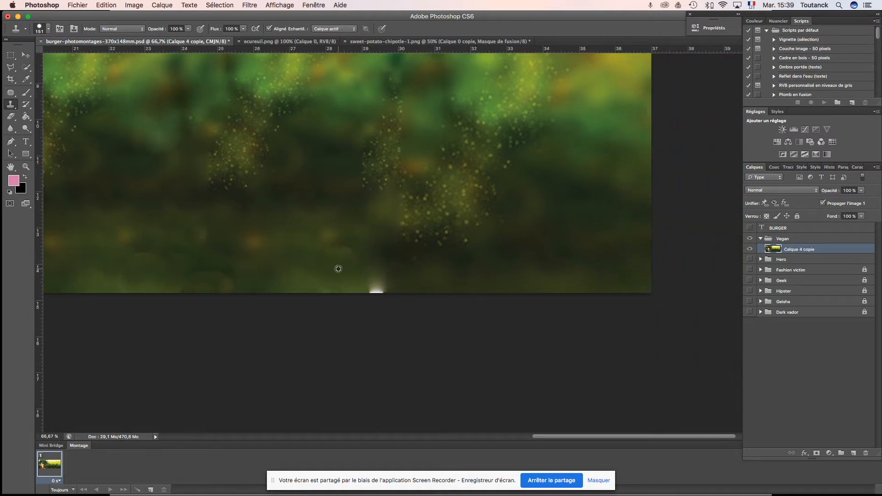
pyautogui.moveTo(352, 273)
pyautogui.mouseDown()
pyautogui.moveTo(388, 272)
pyautogui.moveTo(456, 234)
pyautogui.moveTo(430, 266)
pyautogui.mouseUp()
pyautogui.press('super+z')
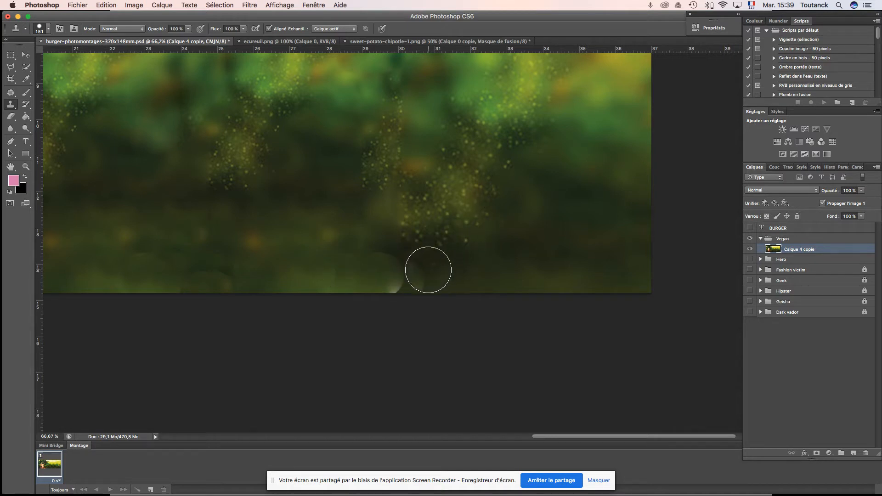
pyautogui.keyDown('alt'); pyautogui.click(430, 269); pyautogui.keyUp('alt')
pyautogui.moveTo(408, 274); pyautogui.dragTo(377, 272)
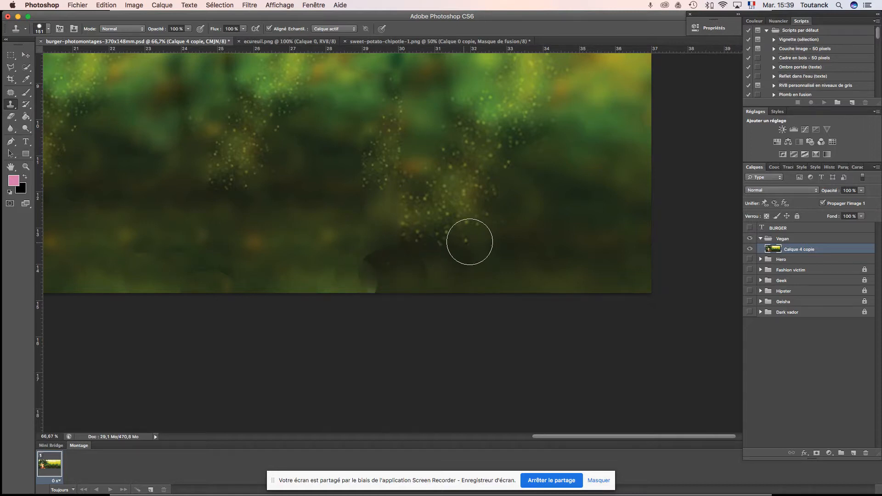
# Switch the Clone Stamp to a soft round brush of 151 px with 78% hardness
pyautogui.press('super+minus')
pyautogui.press('super+minus')
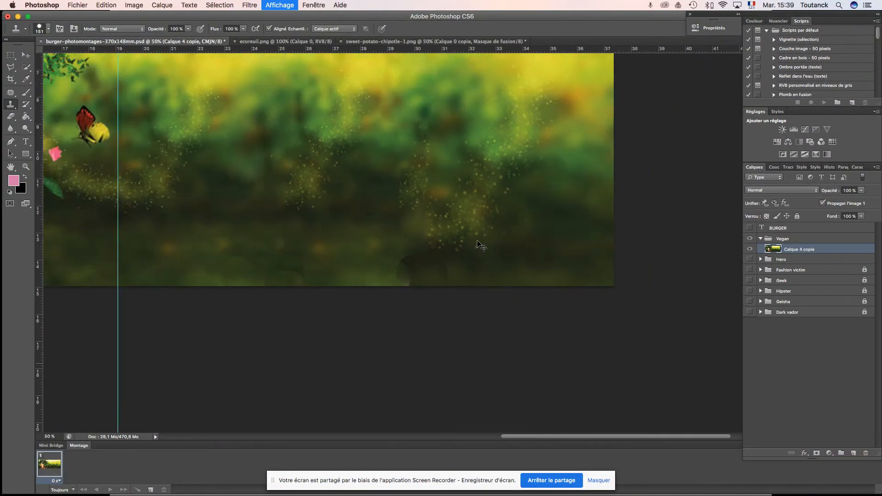
pyautogui.press('super+plus')
pyautogui.press('super+plus')
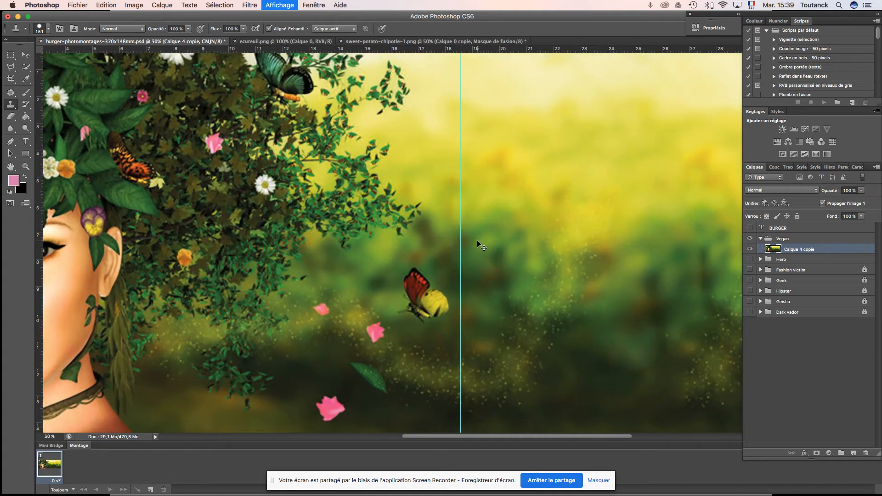
pyautogui.moveTo(565, 285); pyautogui.dragTo(212, 128)
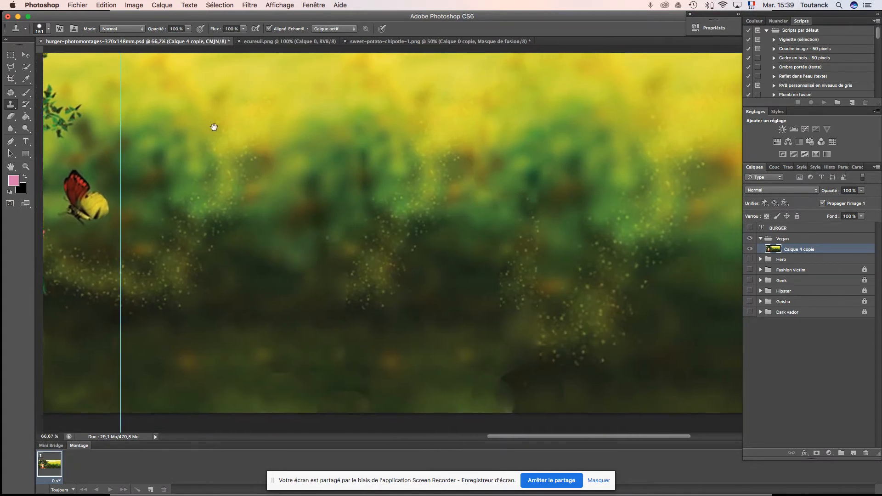
pyautogui.click(48, 32)
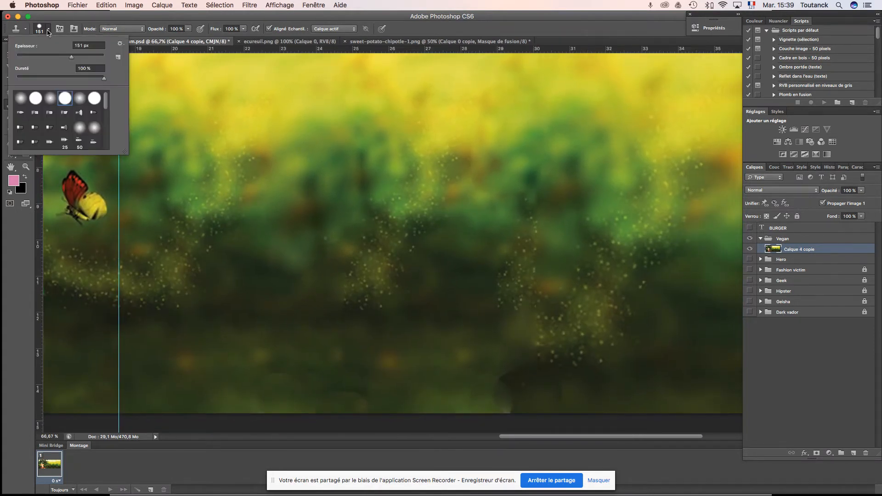
pyautogui.click(50, 98)
pyautogui.click(21, 98)
pyautogui.moveTo(17, 80); pyautogui.dragTo(34, 81)
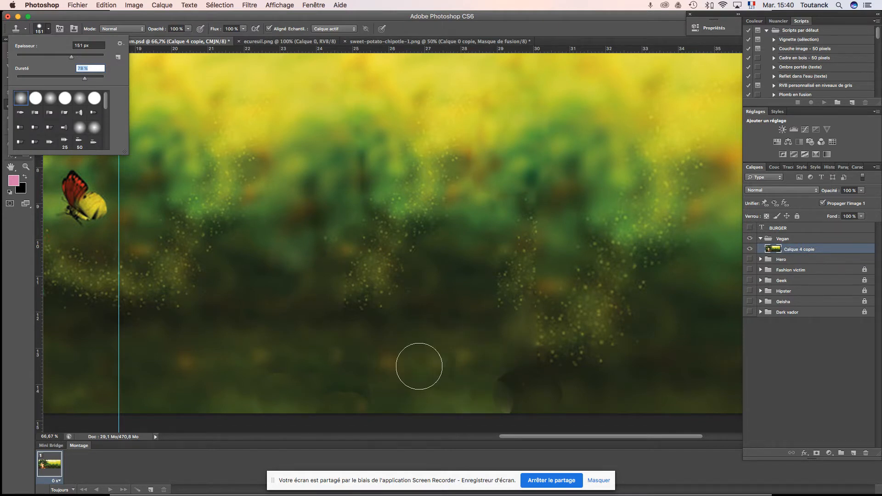
# Try blending the cloned patches in the dark ground, and undo these strokes together with the white-spot patch
pyautogui.click(398, 390)
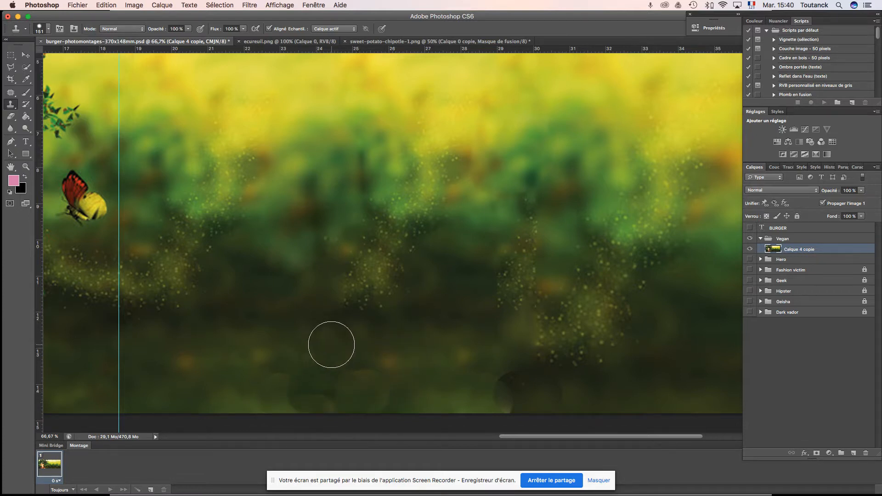
pyautogui.moveTo(327, 350)
pyautogui.mouseDown()
pyautogui.moveTo(316, 366)
pyautogui.moveTo(277, 396)
pyautogui.mouseUp()
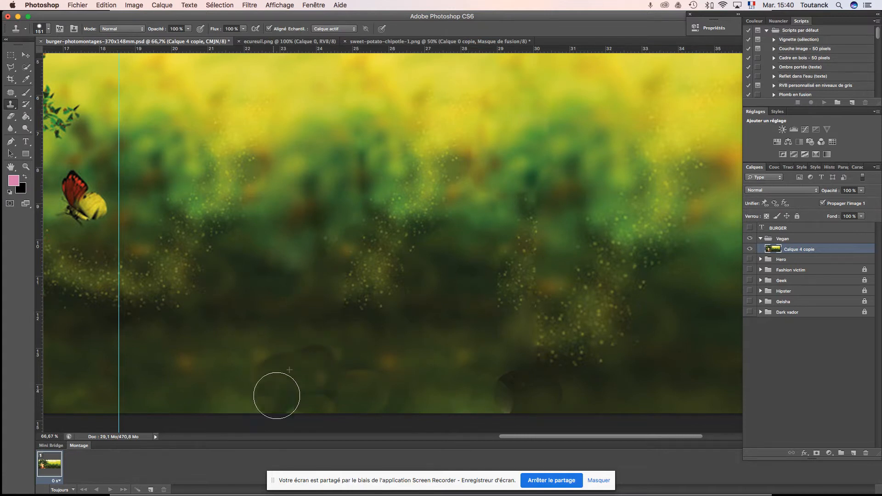
pyautogui.press('super+minus')
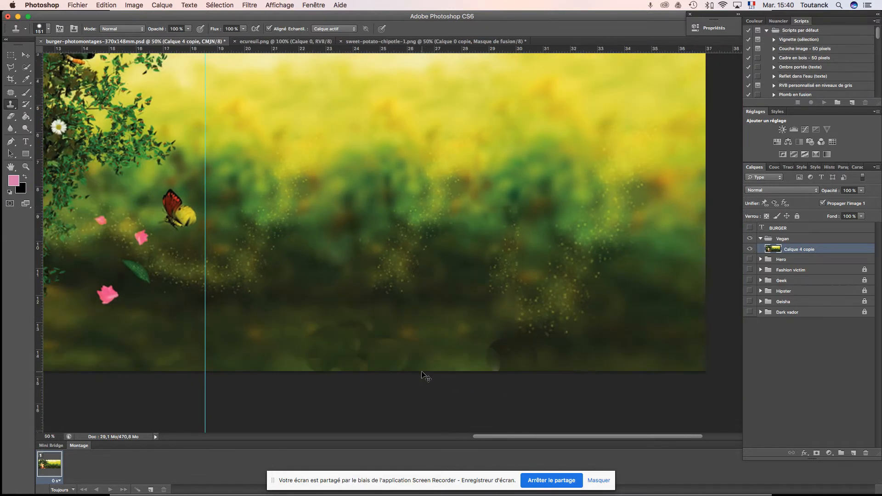
pyautogui.press('super+minus')
pyautogui.press('super+alt+z')
pyautogui.press('super+alt+z')
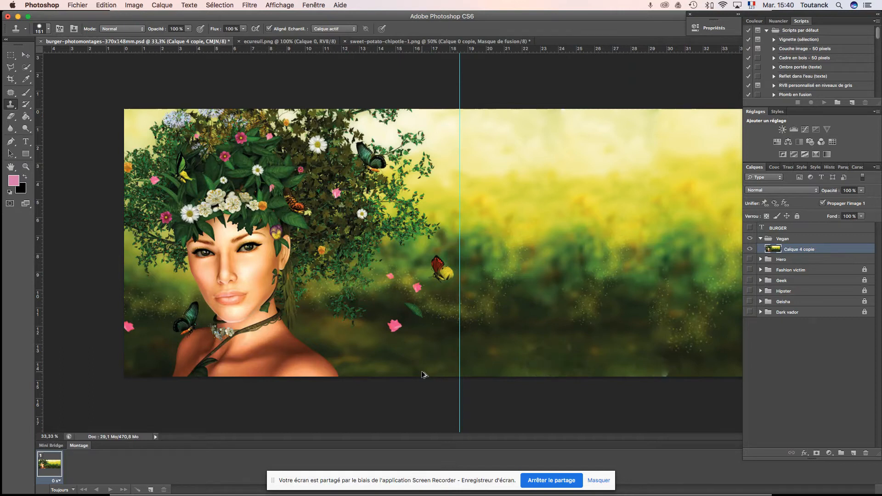
pyautogui.press('super+alt+z')
# Try to cover the white spot with the softer 151 px brush, extending the cloned ground texture to its right
pyautogui.press('super+plus')
pyautogui.press('super+plus')
pyautogui.moveTo(599, 368)
pyautogui.mouseDown()
pyautogui.moveTo(222, 223)
pyautogui.moveTo(94, 210)
pyautogui.mouseUp()
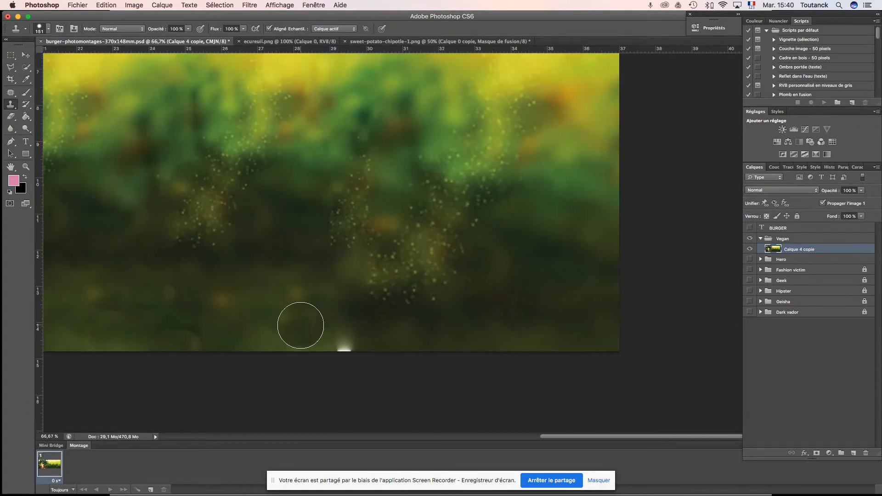
pyautogui.moveTo(387, 331)
pyautogui.mouseDown()
pyautogui.moveTo(334, 336)
pyautogui.moveTo(419, 277)
pyautogui.moveTo(392, 323)
pyautogui.moveTo(303, 330)
pyautogui.moveTo(408, 328)
pyautogui.moveTo(357, 336)
pyautogui.moveTo(424, 348)
pyautogui.moveTo(369, 336)
pyautogui.moveTo(433, 339)
pyautogui.moveTo(393, 339)
pyautogui.moveTo(431, 347)
pyautogui.moveTo(464, 316)
pyautogui.moveTo(399, 338)
pyautogui.moveTo(444, 356)
pyautogui.moveTo(478, 350)
pyautogui.mouseUp()
pyautogui.press('alt+super+z')
pyautogui.keyDown('alt'); pyautogui.click(306, 330); pyautogui.keyUp('alt')
pyautogui.keyDown('alt'); pyautogui.click(390, 328); pyautogui.keyUp('alt')
pyautogui.keyDown('alt'); pyautogui.click(312, 325); pyautogui.keyUp('alt')
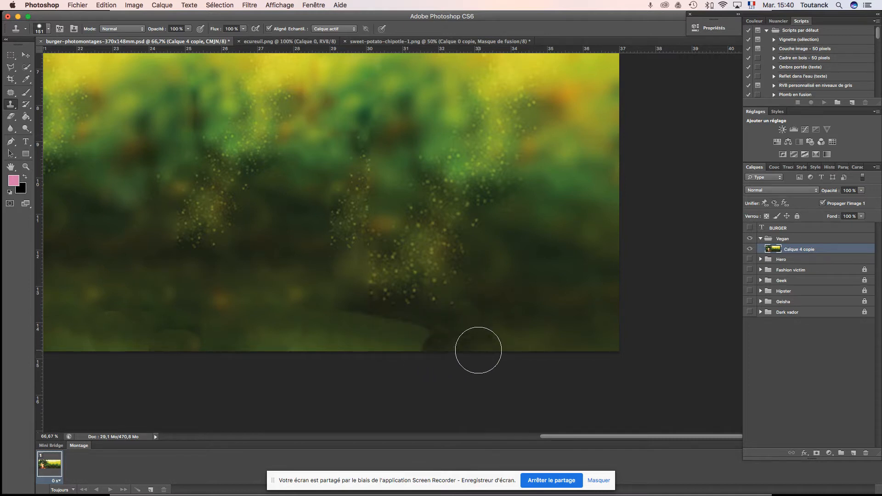
pyautogui.press('super+minus')
pyautogui.press('super+minus')
pyautogui.press('super+minus')
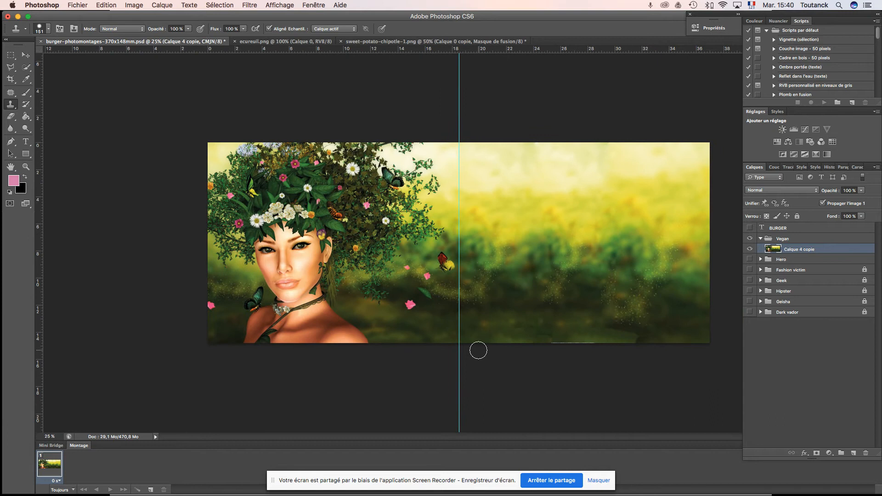
# Reduce the Clone Stamp brush to 69 px and cover the white spot with ground texture sampled beside it
pyautogui.press('super+plus')
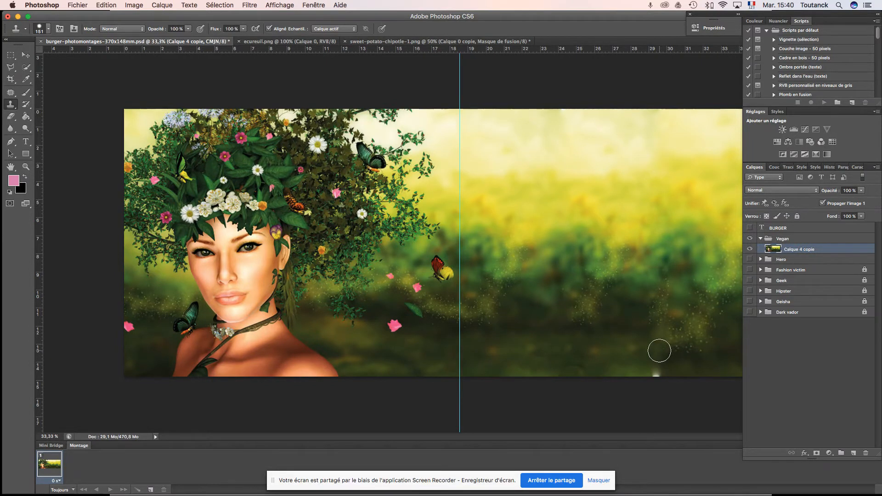
pyautogui.click(48, 30)
pyautogui.moveTo(72, 60); pyautogui.dragTo(51, 60)
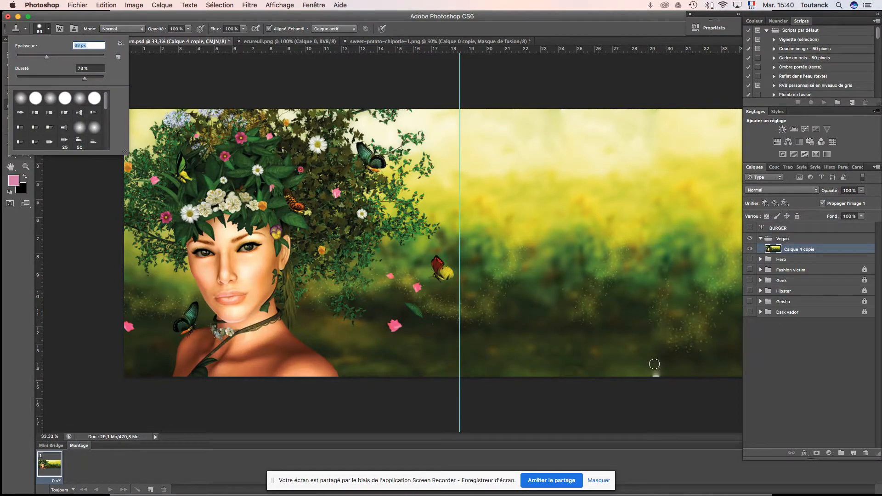
pyautogui.keyDown('alt'); pyautogui.click(668, 373); pyautogui.keyUp('alt')
pyautogui.click(657, 374)
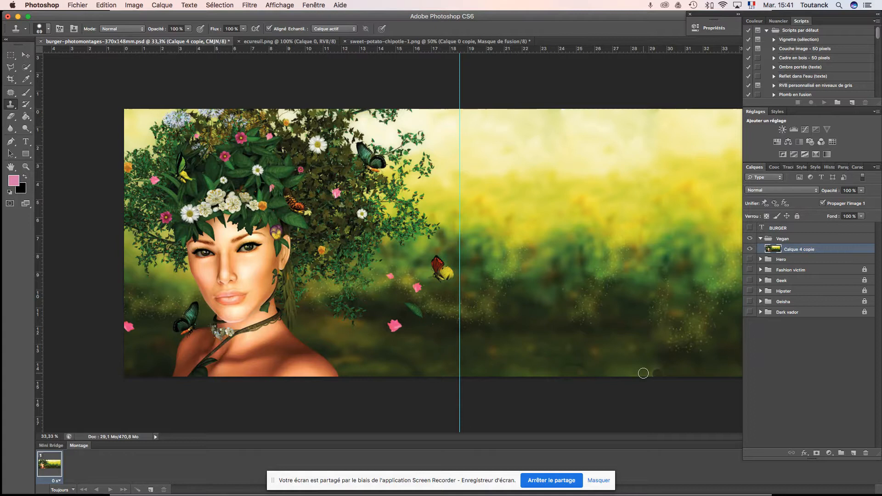
pyautogui.moveTo(657, 373); pyautogui.dragTo(663, 372)
pyautogui.press('super+minus')
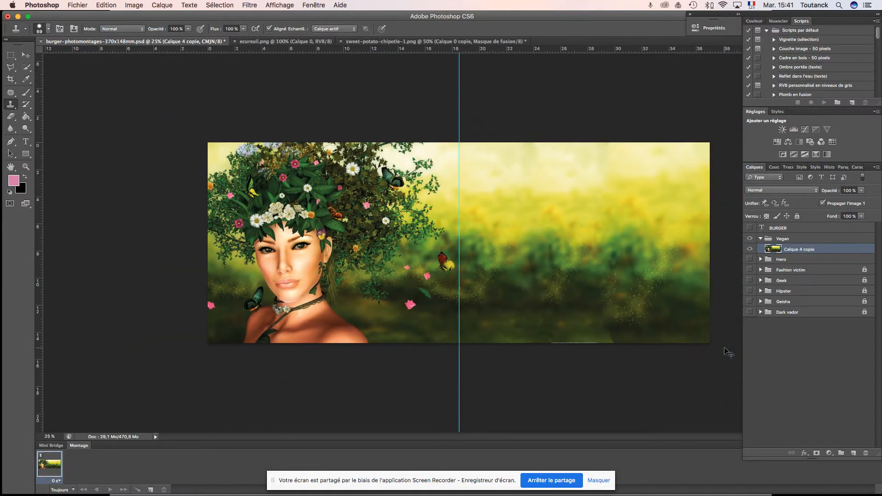
pyautogui.press('super+plus')
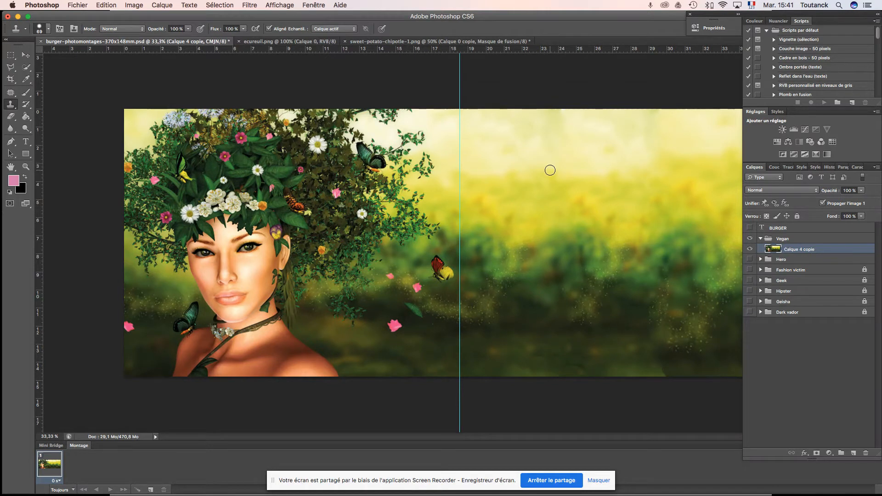
# Place sweet-potato-chipotle-1.psd from the vegan-burger folder above the background in the Vegan group
pyautogui.click(78, 5)
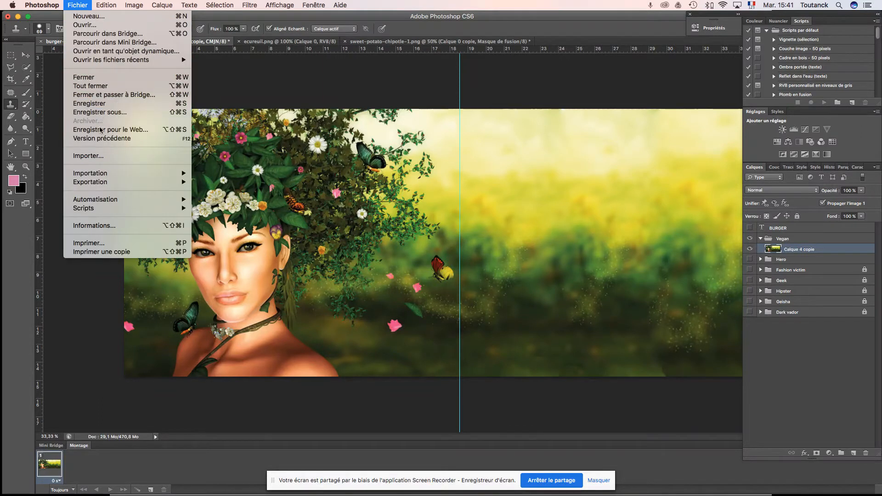
pyautogui.click(97, 157)
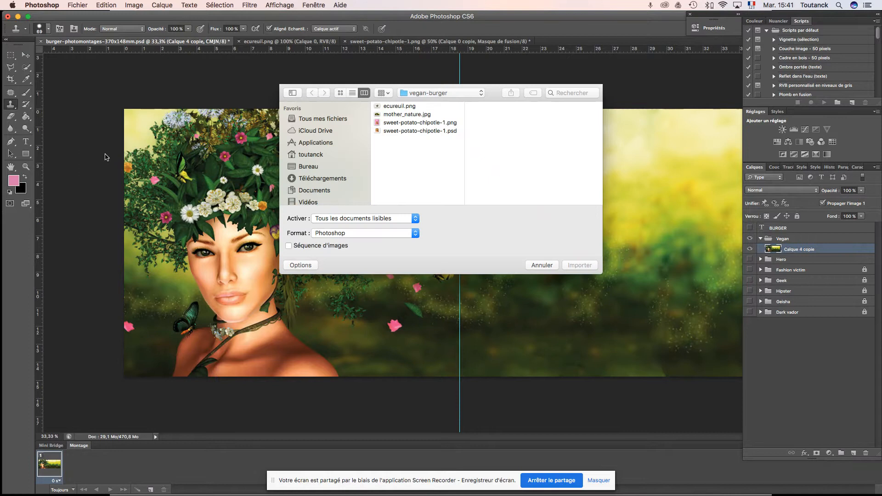
pyautogui.click(426, 131)
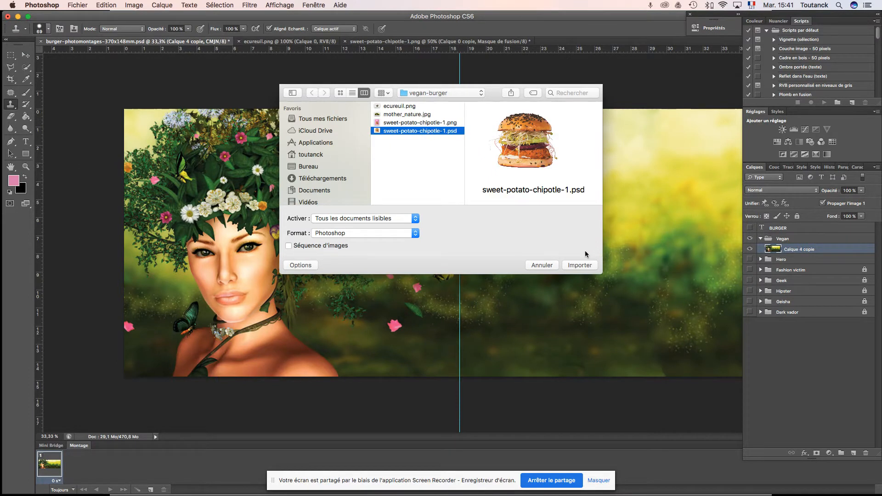
pyautogui.click(579, 266)
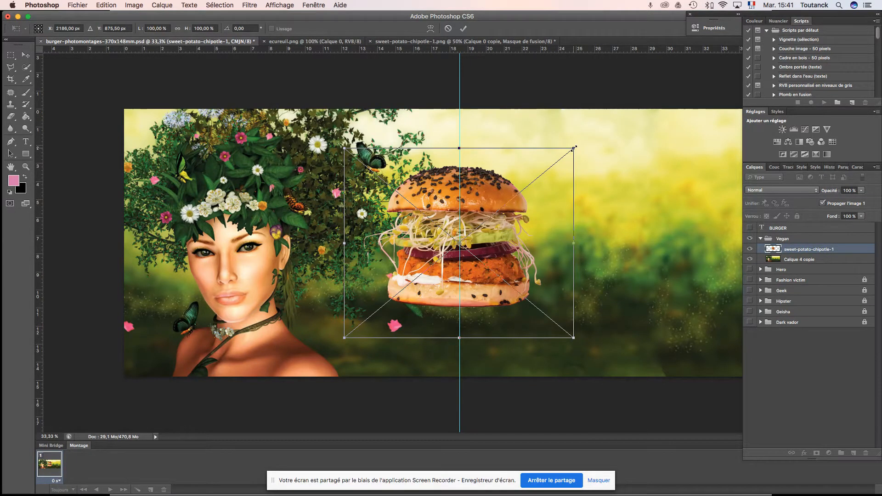
# Scale the placed burger proportionally to about 112.8%, move it straight down to Y 1206 px and commit the placement
pyautogui.moveTo(574, 148); pyautogui.dragTo(589, 136)
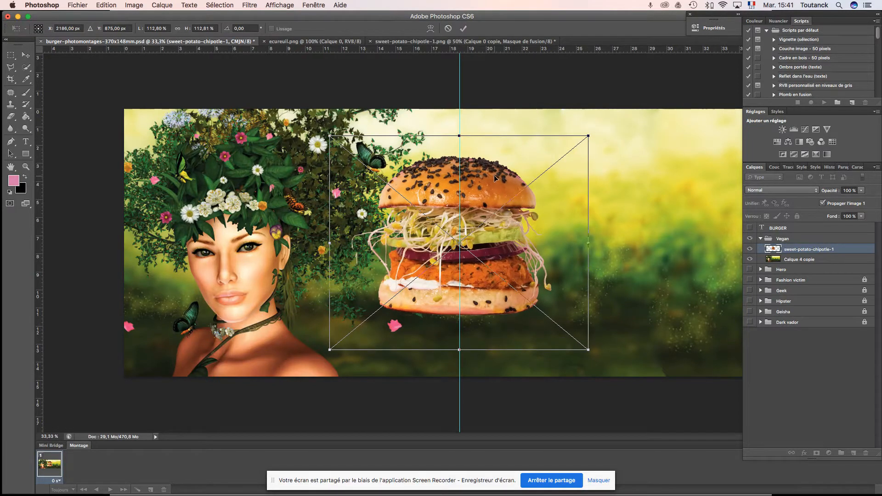
pyautogui.moveTo(495, 187); pyautogui.dragTo(497, 229)
pyautogui.press('s')
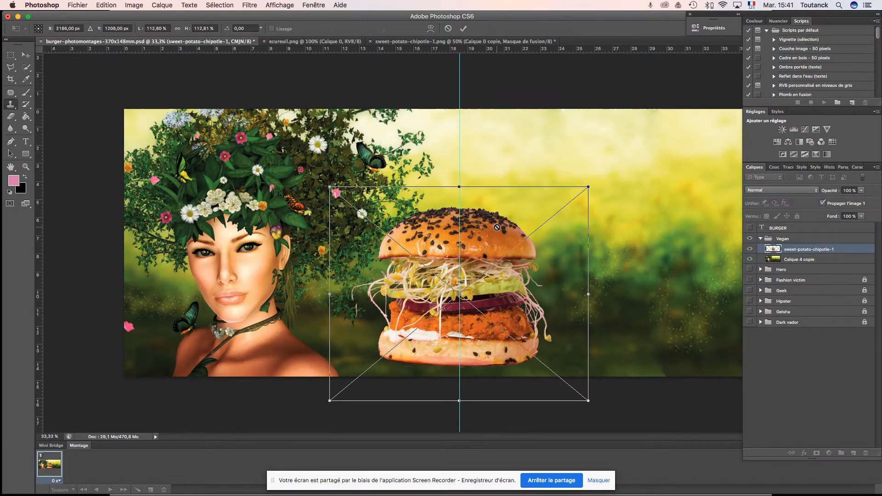
pyautogui.press('Return')
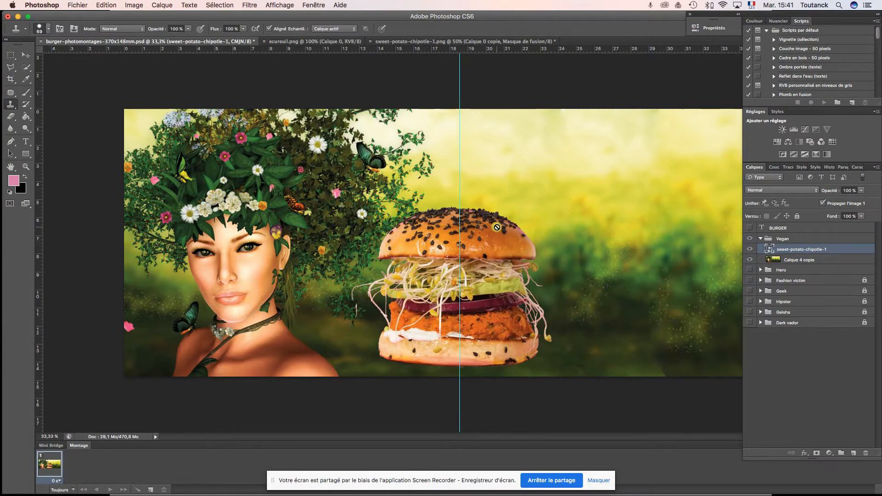
# Show the BURGER title layer and nudge the sweet potato burger slightly upward with the Move tool
pyautogui.click(750, 228)
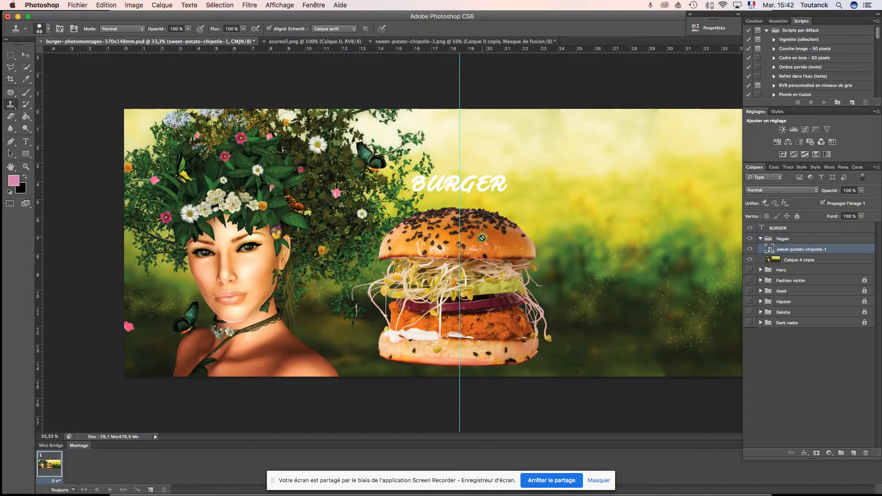
pyautogui.click(25, 55)
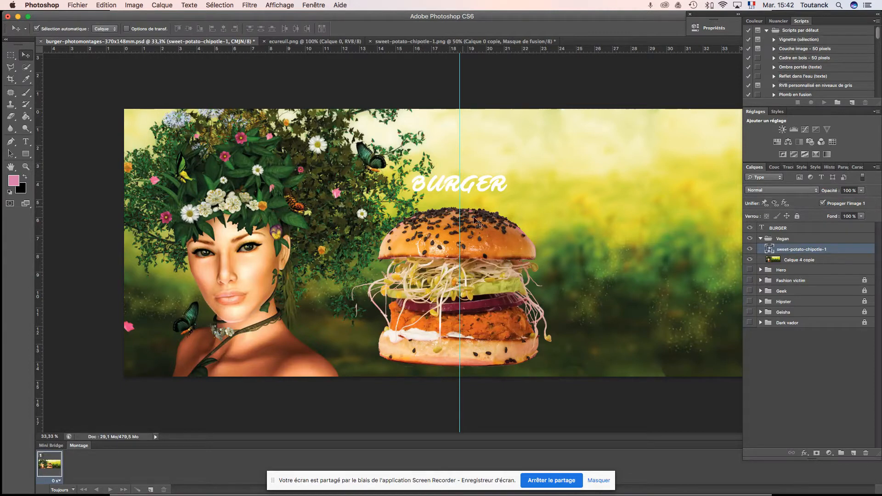
pyautogui.hotkey('shift', 'Up')
pyautogui.hotkey('shift', 'Up')
pyautogui.hotkey('shift', 'Up')
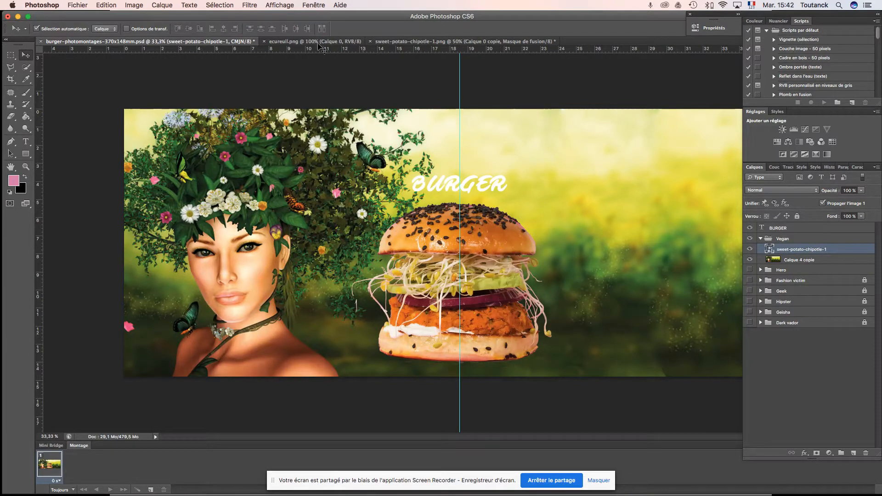
# Place ecureuil.png from the vegan-burger folder above the sweet potato burger in the Vegan group
pyautogui.click(79, 6)
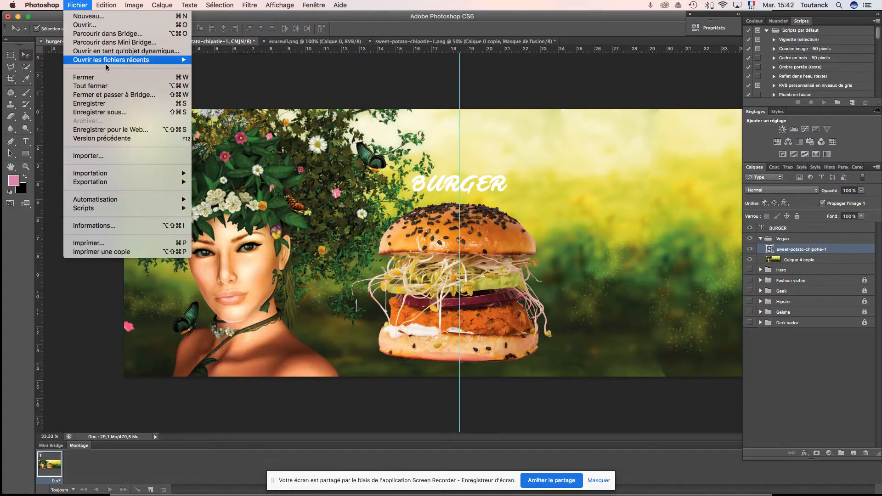
pyautogui.click(101, 157)
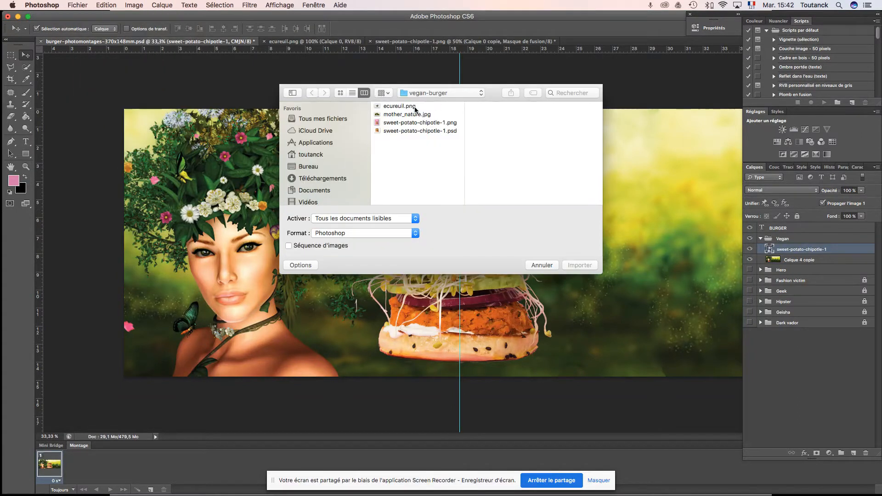
pyautogui.click(411, 107)
pyautogui.doubleClick(409, 107)
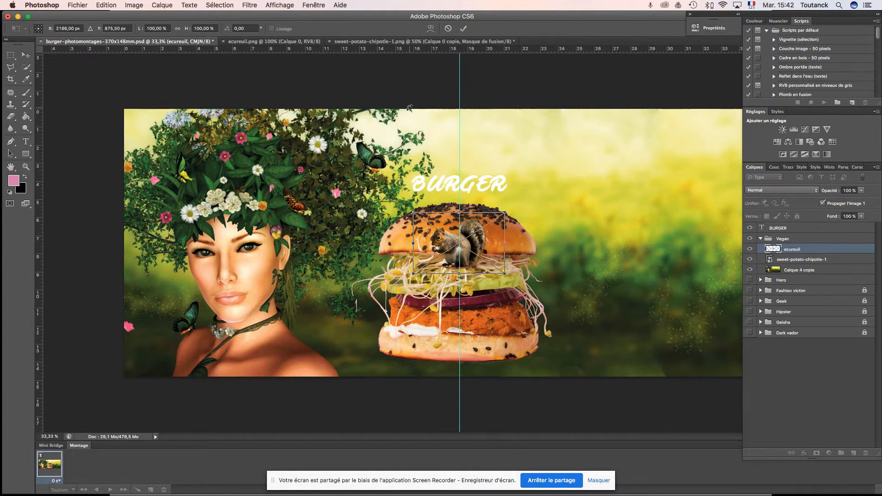
# Scale the placed squirrel to about 230%, move it right of the burger to about X 3595 px, Y 1136 px, and commit the placement
pyautogui.moveTo(504, 214); pyautogui.dragTo(564, 173)
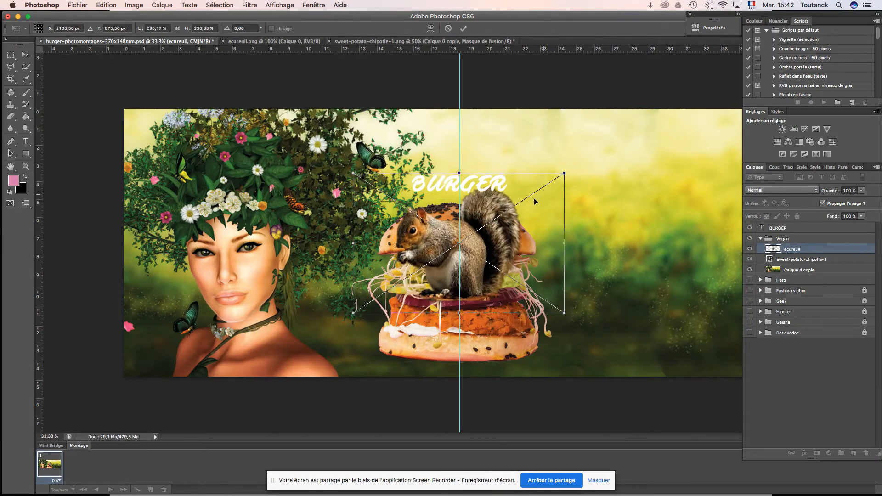
pyautogui.moveTo(491, 235); pyautogui.dragTo(708, 275)
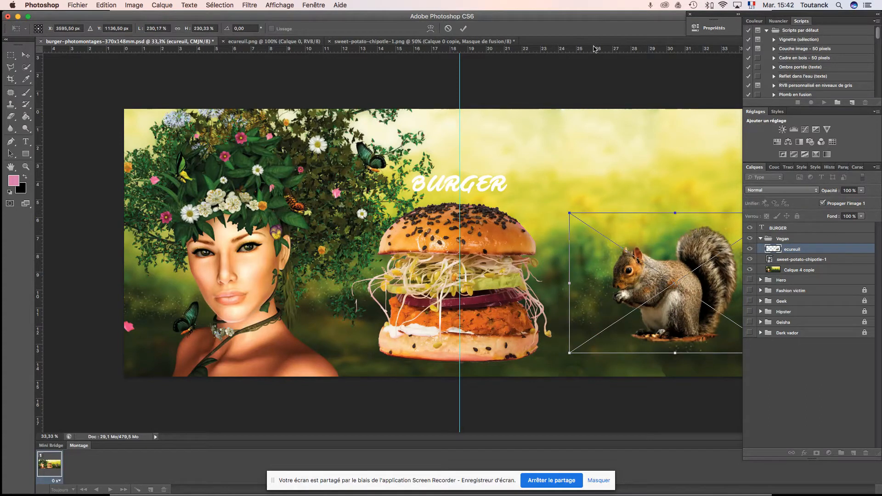
pyautogui.press('Return')
pyautogui.moveTo(593, 17); pyautogui.dragTo(527, 8)
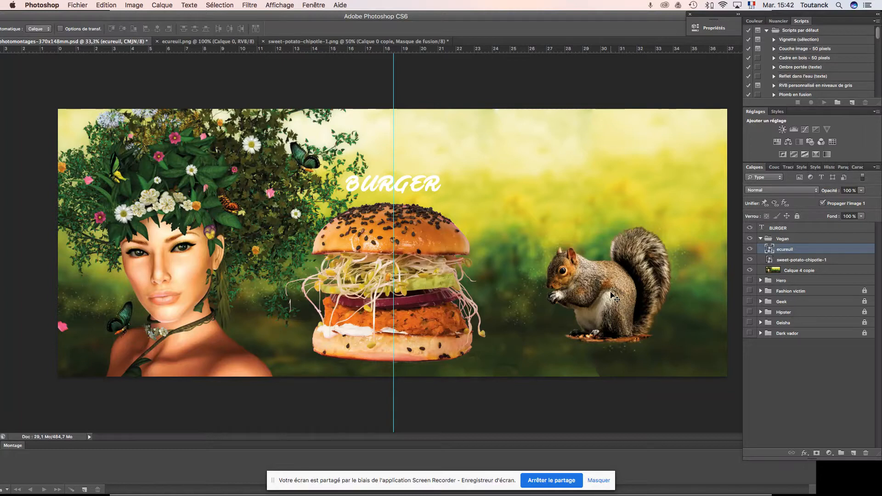
# Duplicate the hero text layer, move the copy to the top of the Vegan group, and collapse and hide the Hero group
pyautogui.click(760, 281)
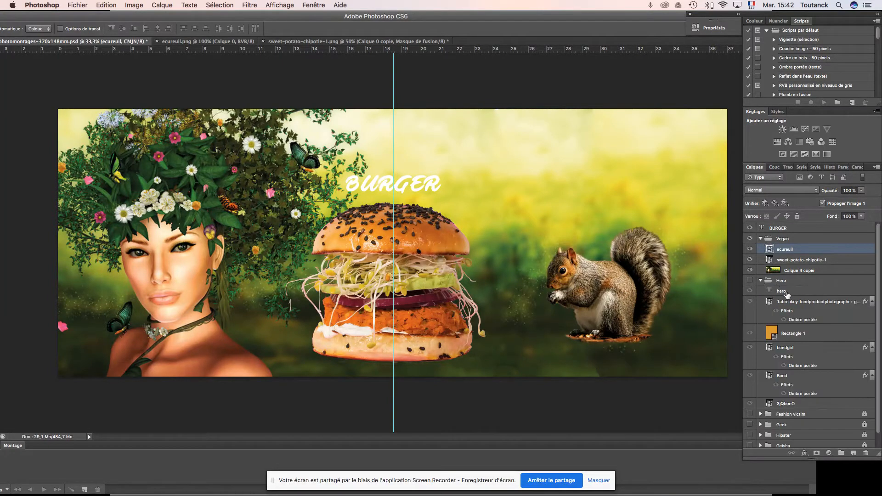
pyautogui.moveTo(788, 294); pyautogui.dragTo(853, 454)
pyautogui.moveTo(786, 290); pyautogui.dragTo(785, 247)
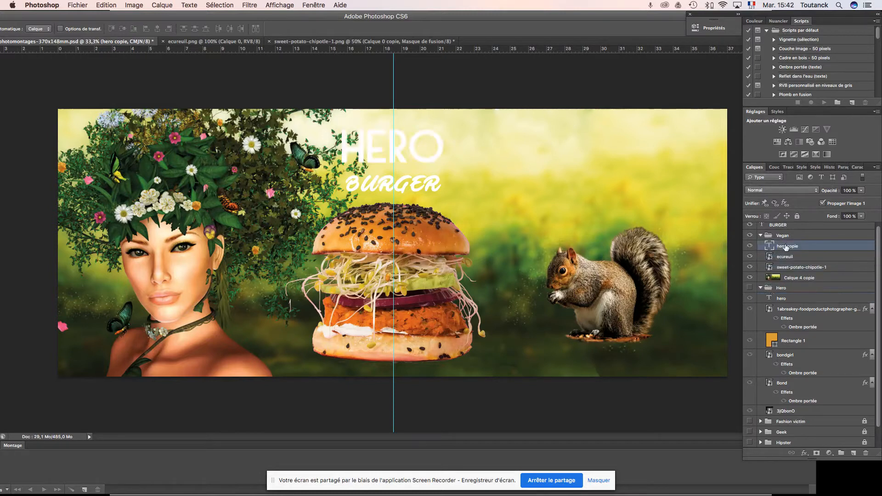
pyautogui.click(760, 288)
pyautogui.click(750, 291)
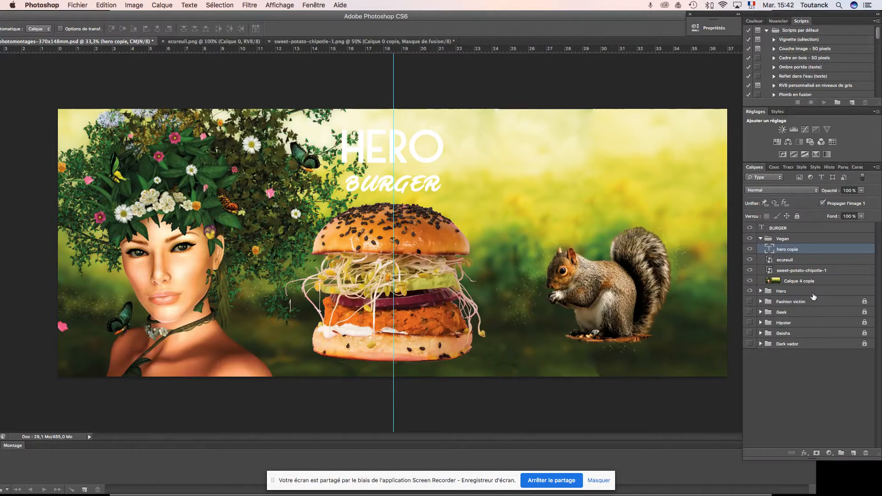
pyautogui.click(787, 293)
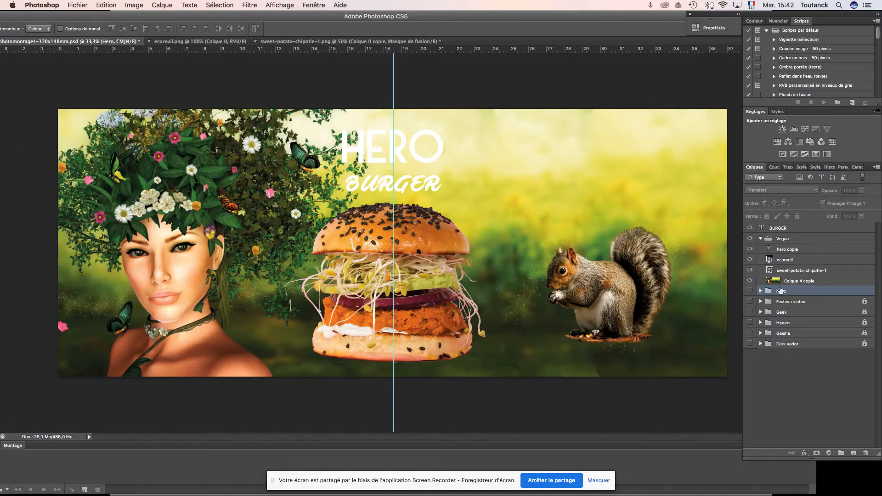
# Replace the text of the copied HERO title above BURGER with VEGAN
pyautogui.click(777, 239)
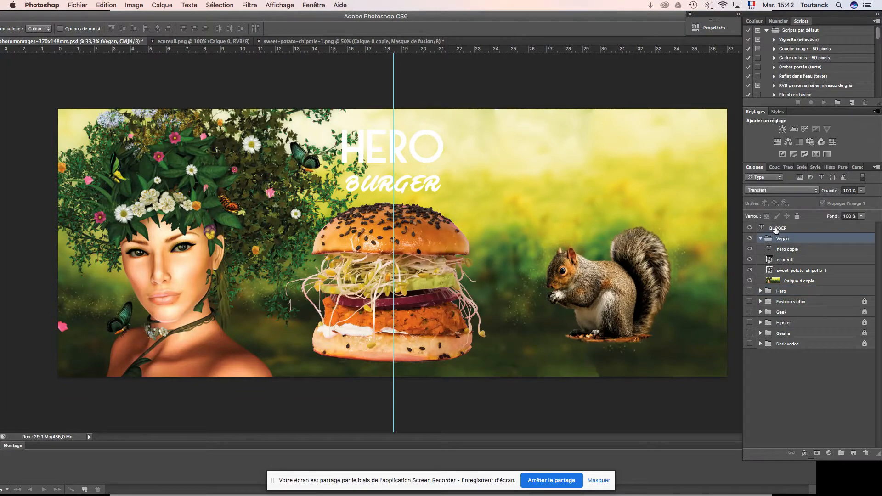
pyautogui.click(775, 229)
pyautogui.moveTo(100, 19); pyautogui.dragTo(165, 13)
pyautogui.click(25, 144)
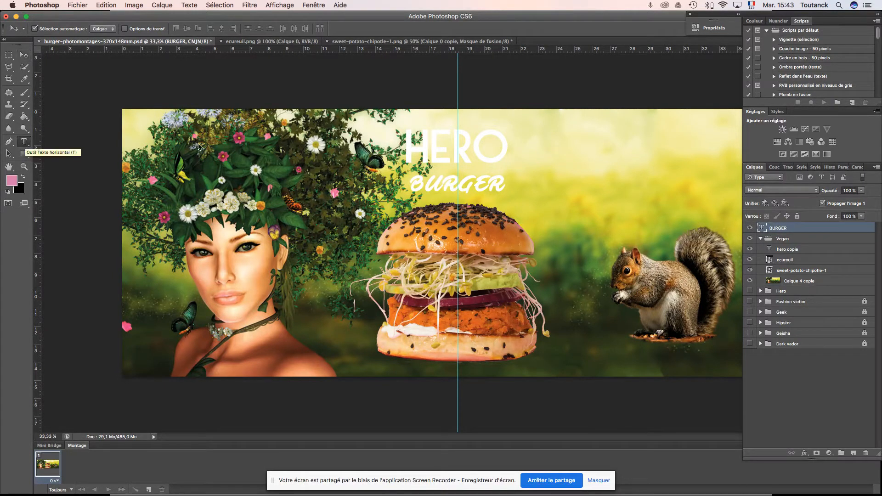
pyautogui.doubleClick(431, 149)
pyautogui.write('VEGAN')
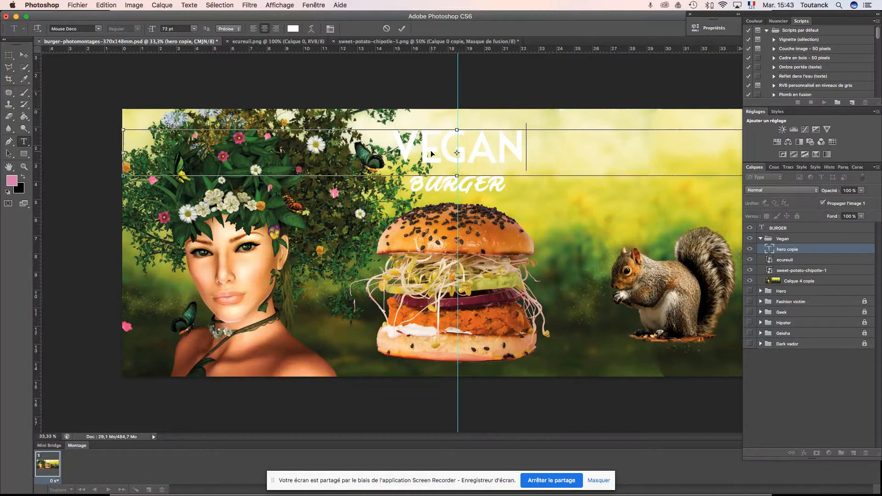
# Change the whole VEGAN title's font to the KG Somebody Th… handwritten typeface and commit the text edit
pyautogui.doubleClick(431, 151)
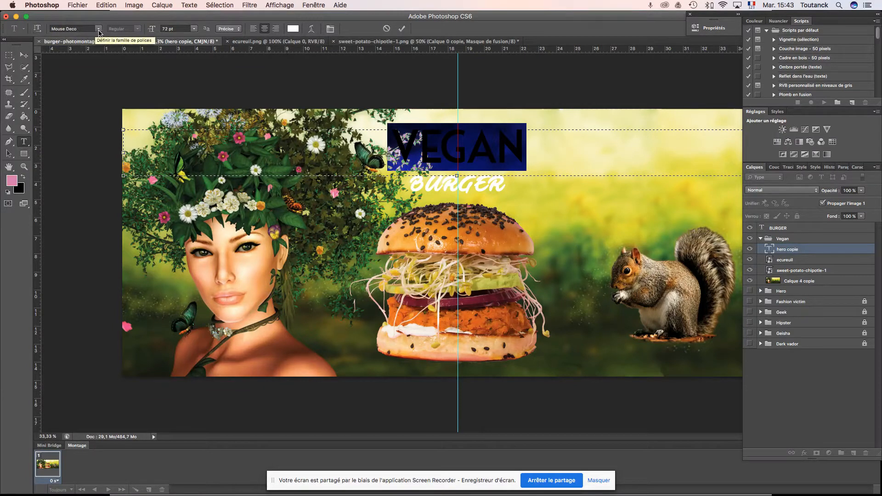
pyautogui.click(98, 29)
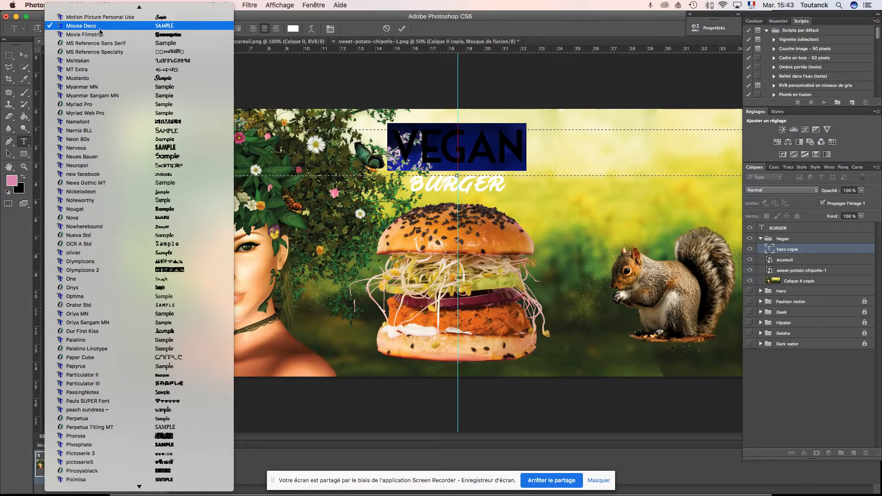
pyautogui.click(100, 26)
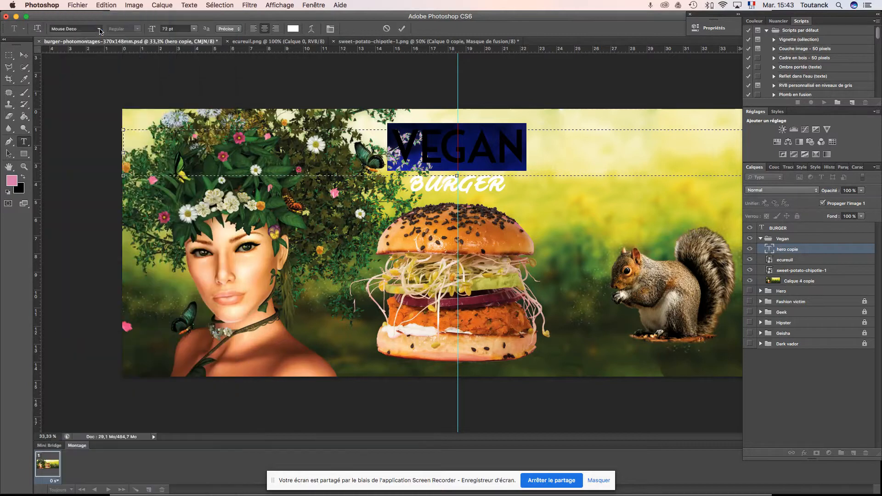
pyautogui.tripleClick(80, 26)
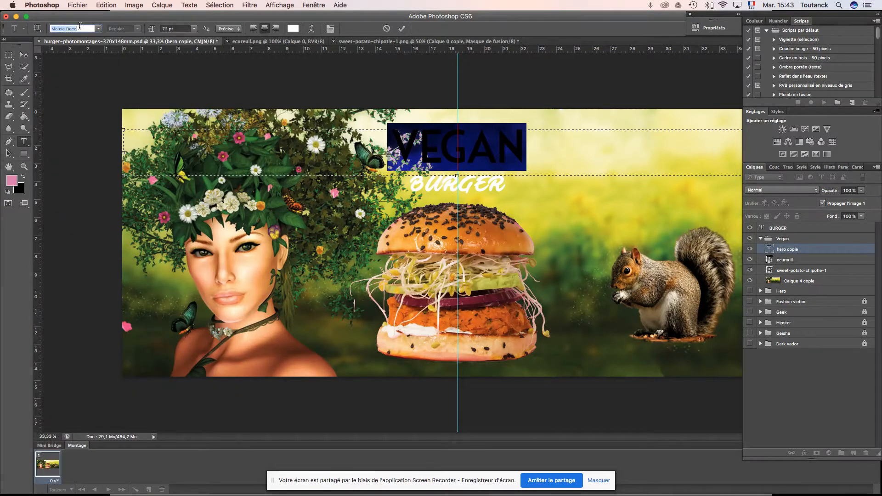
pyautogui.write('KG Somebody Th')
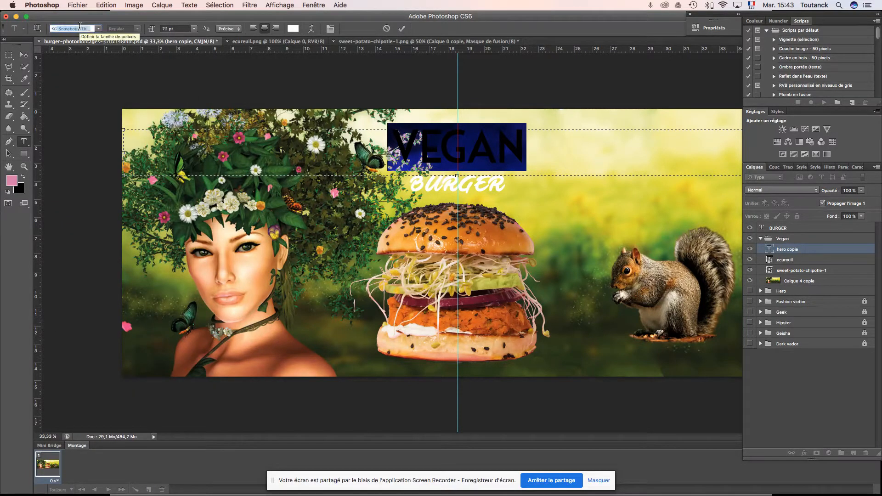
pyautogui.press('Return')
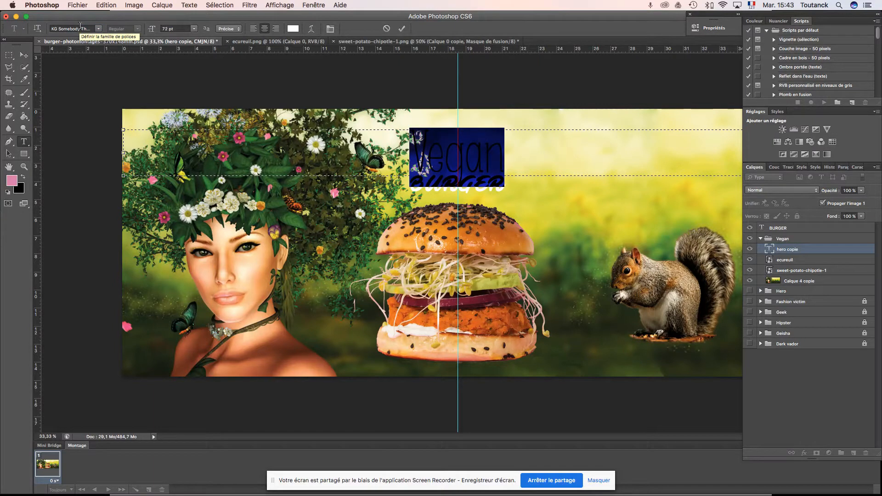
pyautogui.click(24, 55)
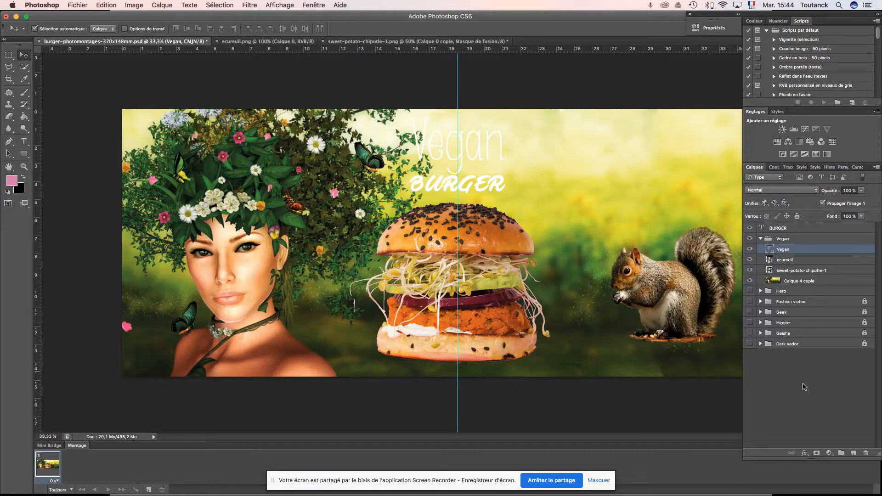
# Add an Ombre portée (drop shadow) effect to the Vegan text layer, keeping the title in view beside the style dialog
pyautogui.click(804, 454)
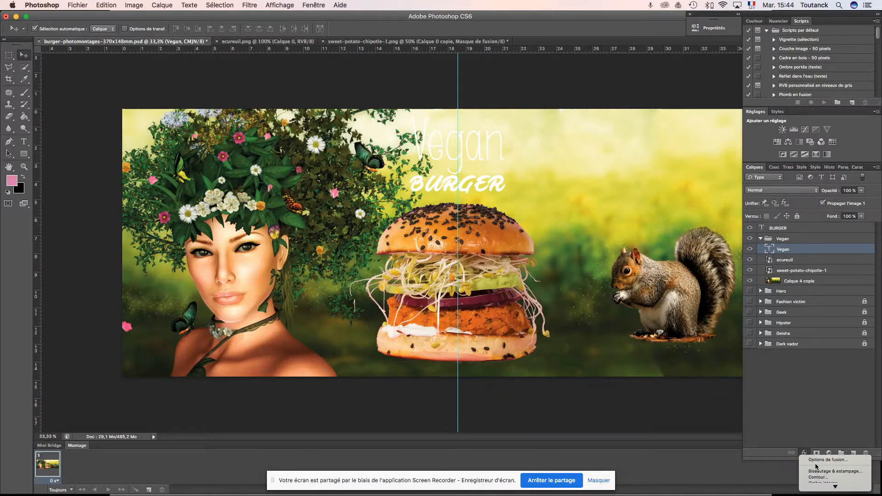
pyautogui.scroll(-1, 823, 478)
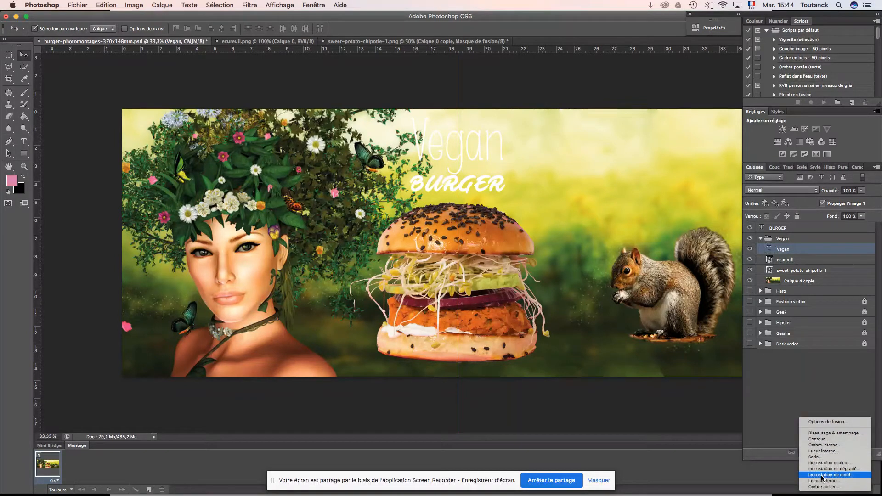
pyautogui.click(821, 487)
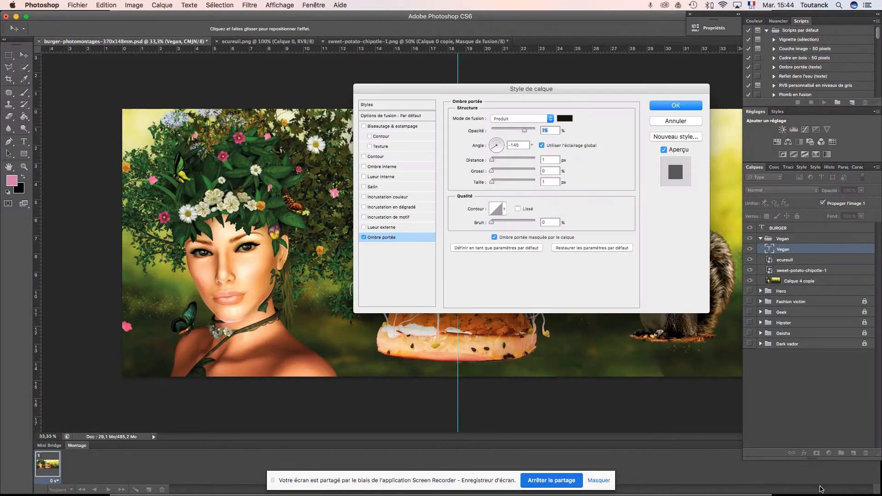
pyautogui.moveTo(588, 88); pyautogui.dragTo(256, 178)
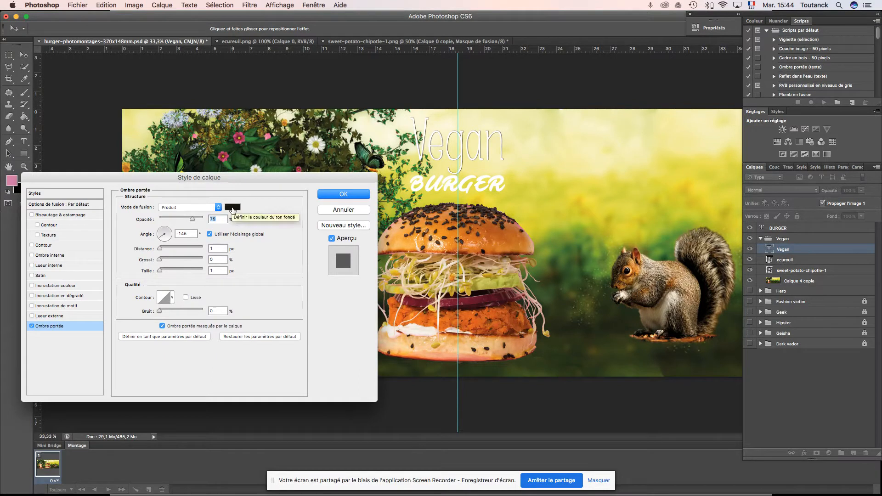
# Set the drop shadow colour to dark green 2f401b, sampled from the foliage beside the Vegan title
pyautogui.click(234, 211)
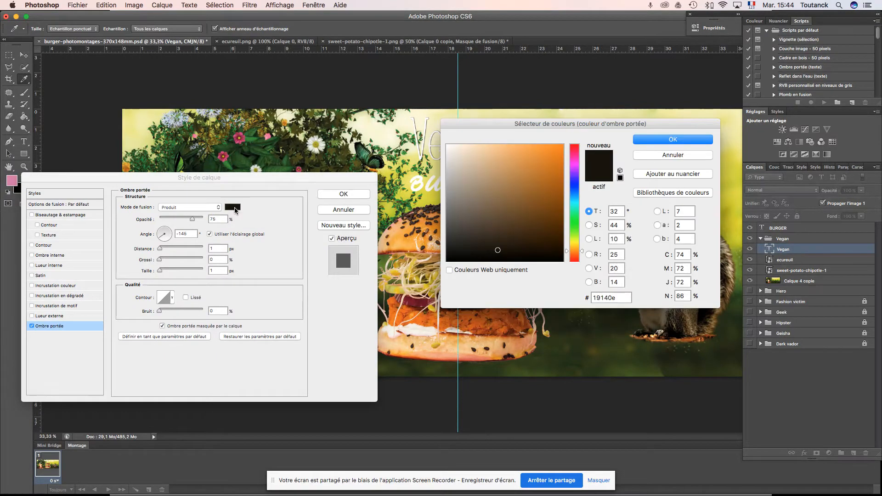
pyautogui.moveTo(490, 122); pyautogui.dragTo(580, 175)
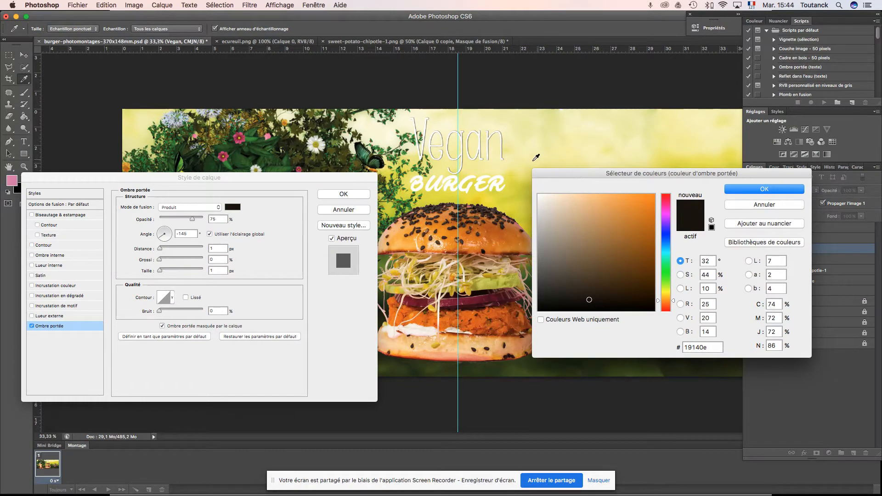
pyautogui.click(523, 186)
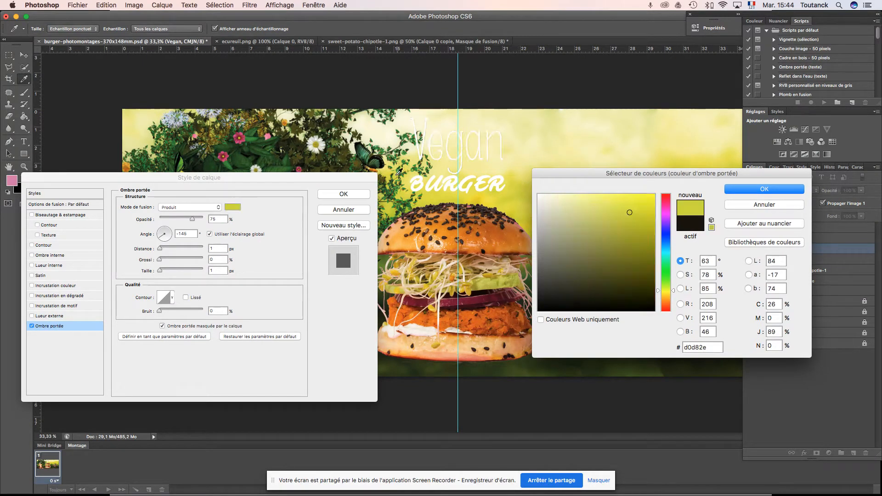
pyautogui.click(407, 150)
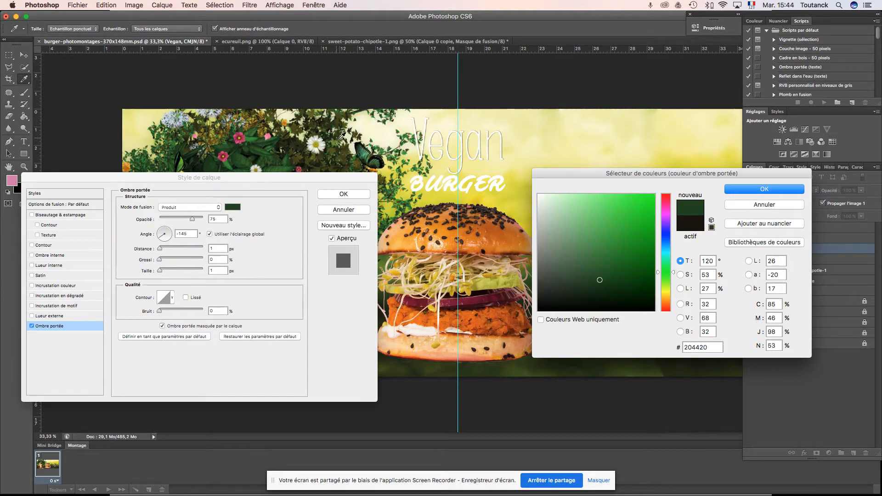
pyautogui.click(363, 149)
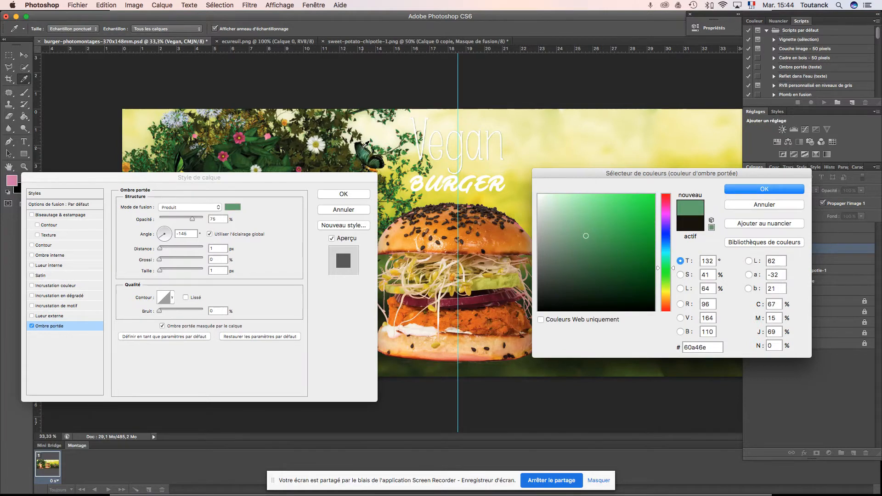
pyautogui.click(391, 177)
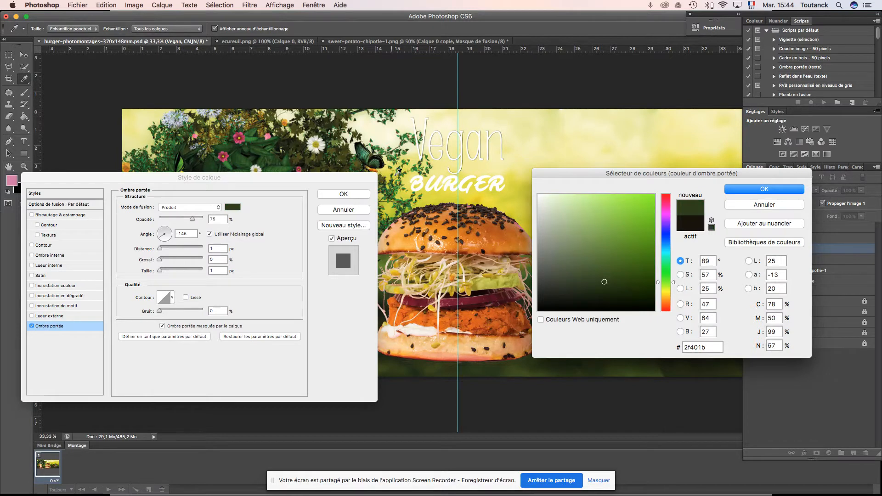
pyautogui.click(752, 190)
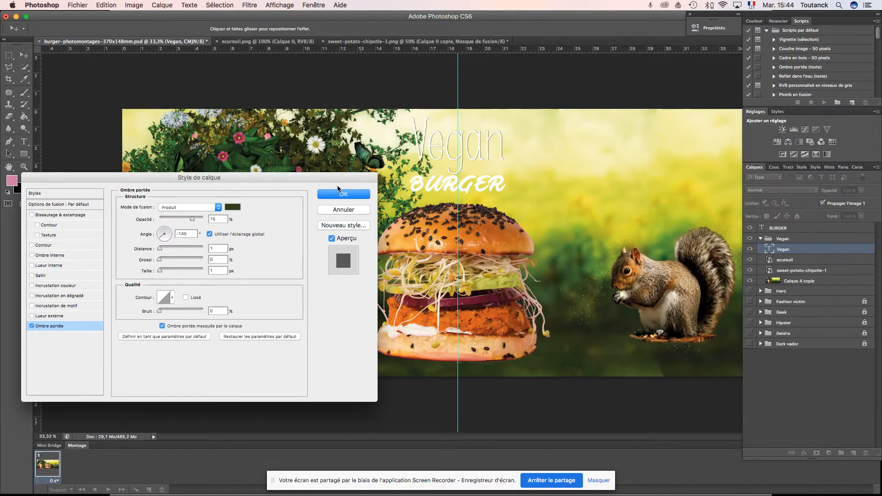
# Try the Obscurcir blend mode for the title's drop shadow and return it to Produit
pyautogui.click(217, 208)
pyautogui.click(205, 202)
pyautogui.click(219, 208)
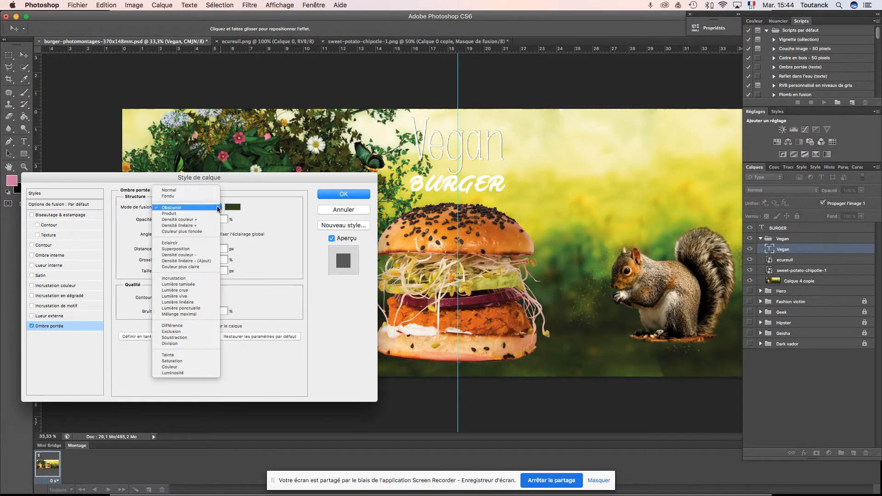
pyautogui.click(205, 214)
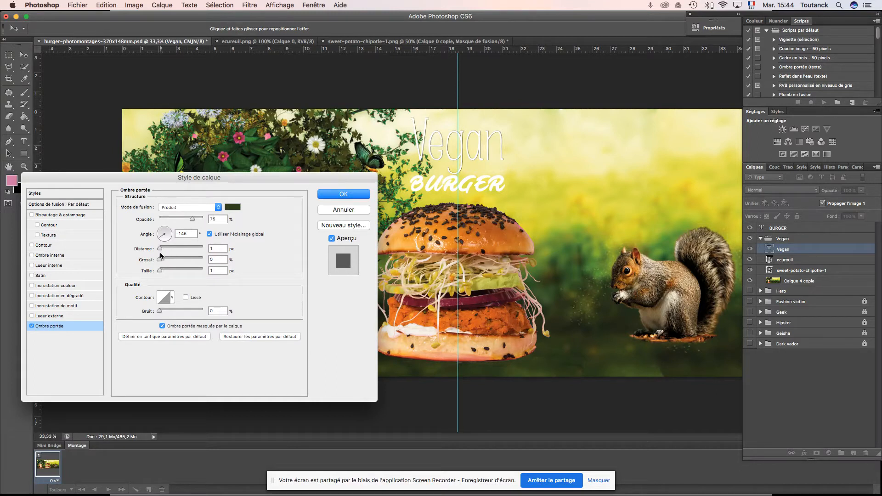
# Set the Vegan title's drop shadow to angle -167°, distance 8 px, Grossi 0% and size 35 px, and apply the style
pyautogui.moveTo(160, 250)
pyautogui.mouseDown()
pyautogui.moveTo(175, 252)
pyautogui.moveTo(165, 251)
pyautogui.mouseUp()
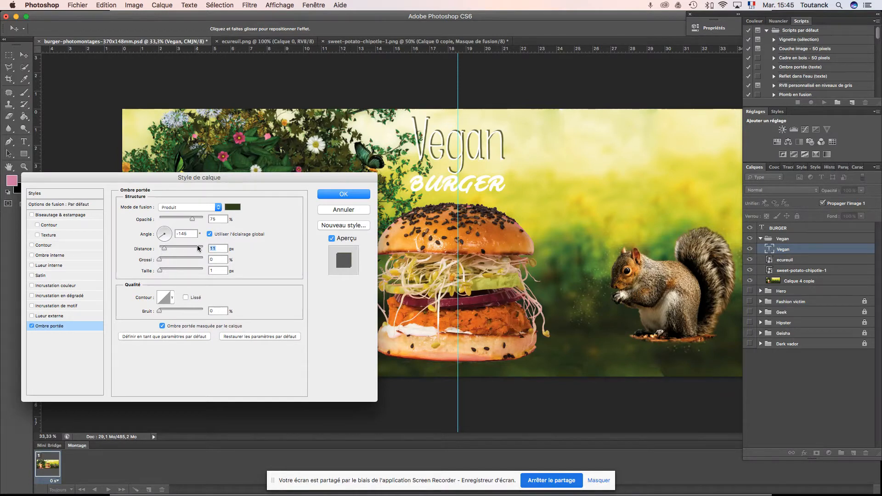
pyautogui.moveTo(159, 261)
pyautogui.mouseDown()
pyautogui.moveTo(172, 261)
pyautogui.moveTo(161, 271)
pyautogui.moveTo(171, 271)
pyautogui.moveTo(186, 260)
pyautogui.moveTo(163, 272)
pyautogui.mouseUp()
pyautogui.moveTo(161, 238); pyautogui.dragTo(159, 237)
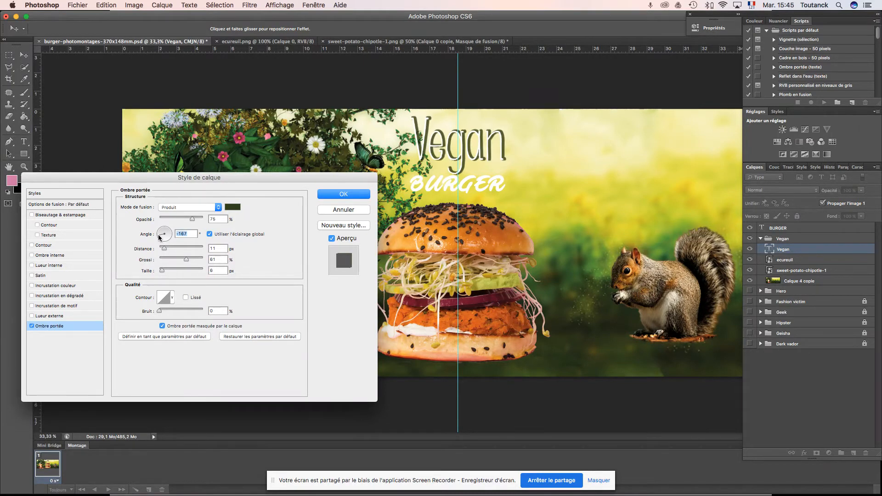
pyautogui.moveTo(166, 250); pyautogui.dragTo(163, 251)
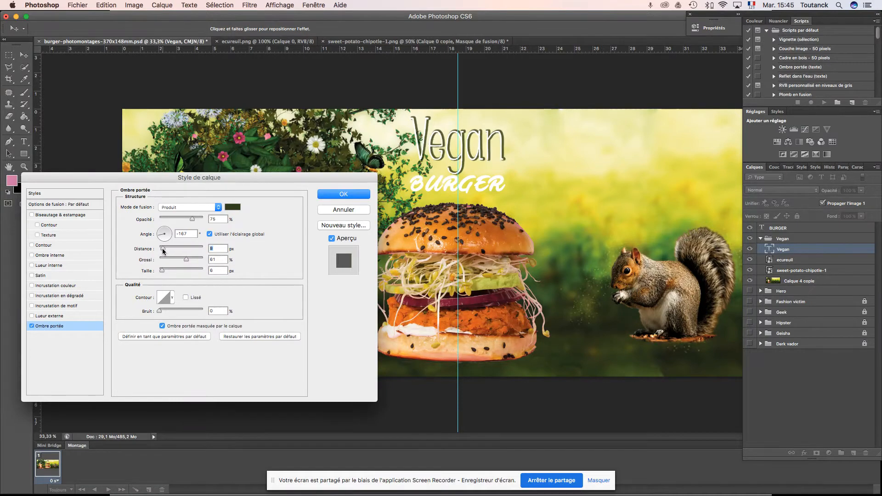
pyautogui.moveTo(185, 259); pyautogui.dragTo(159, 260)
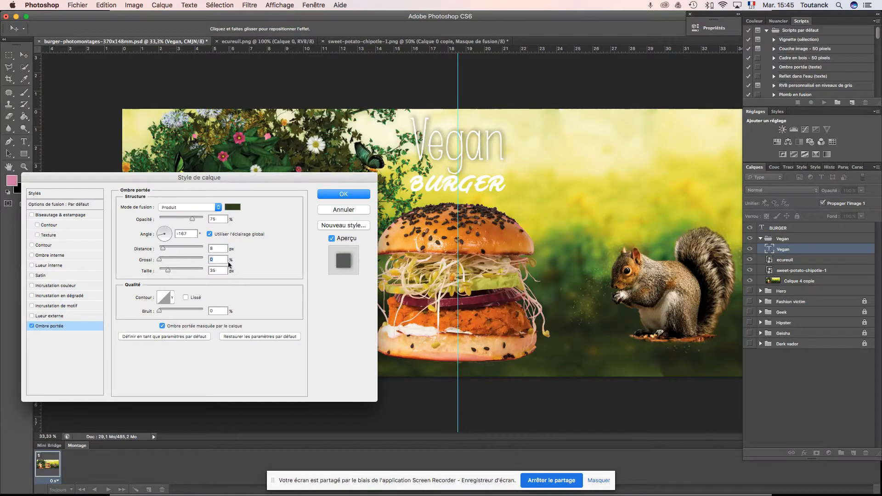
pyautogui.click(337, 194)
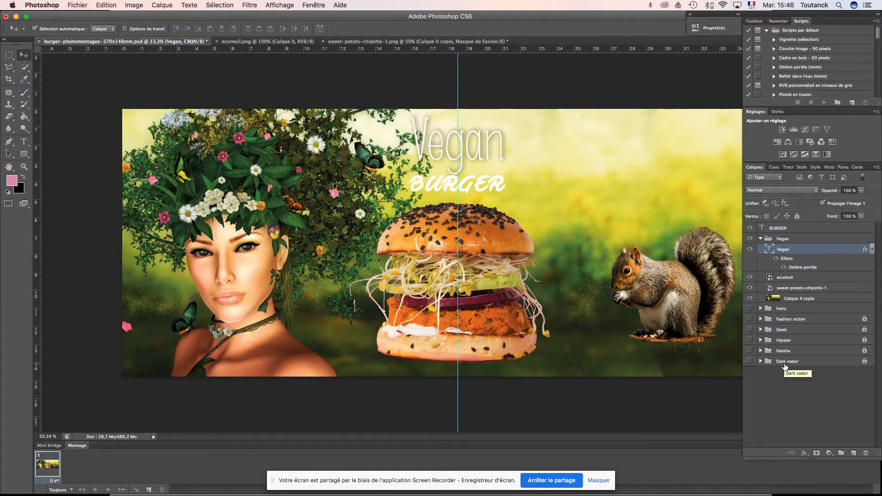
# Duplicate the BURGER text layer, move the copy into the Vegan group above the Vegan text, and hide the original
pyautogui.click(770, 229)
pyautogui.moveTo(770, 228); pyautogui.dragTo(853, 453)
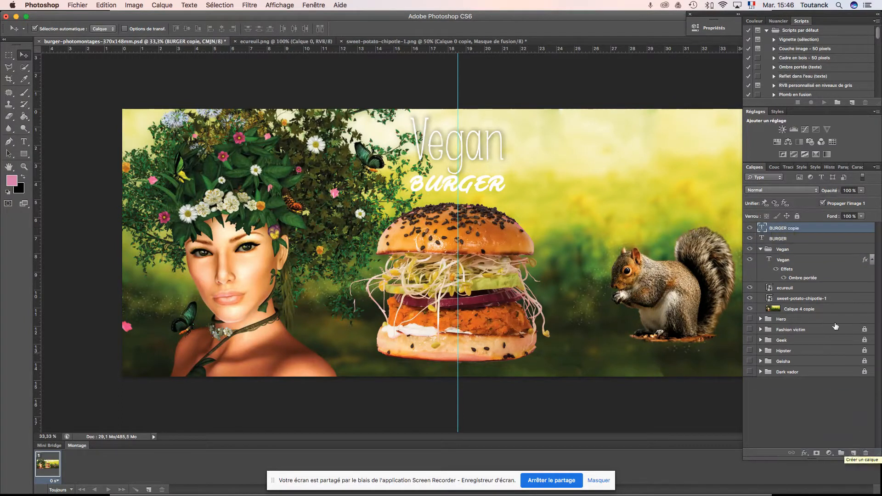
pyautogui.moveTo(782, 229); pyautogui.dragTo(780, 253)
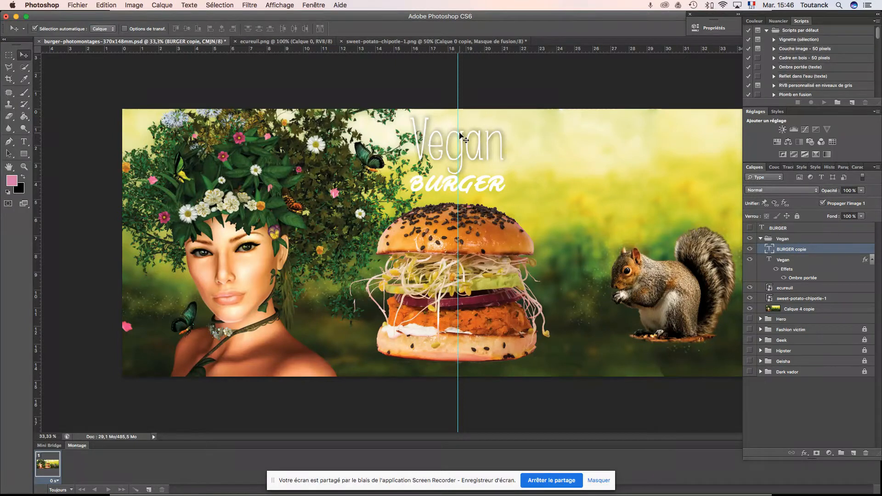
# Copy the drop shadow layer style from the Vegan text layer and paste it onto the BURGER copie layer
pyautogui.click(785, 261)
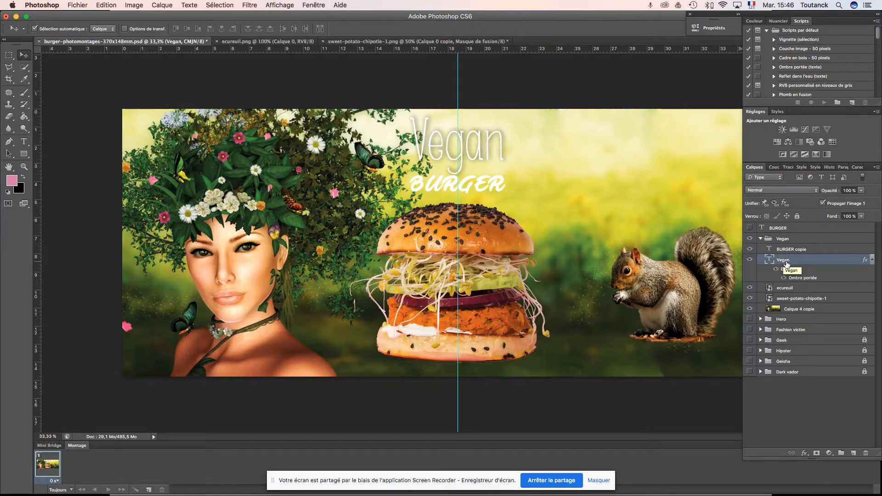
pyautogui.rightClick(804, 278)
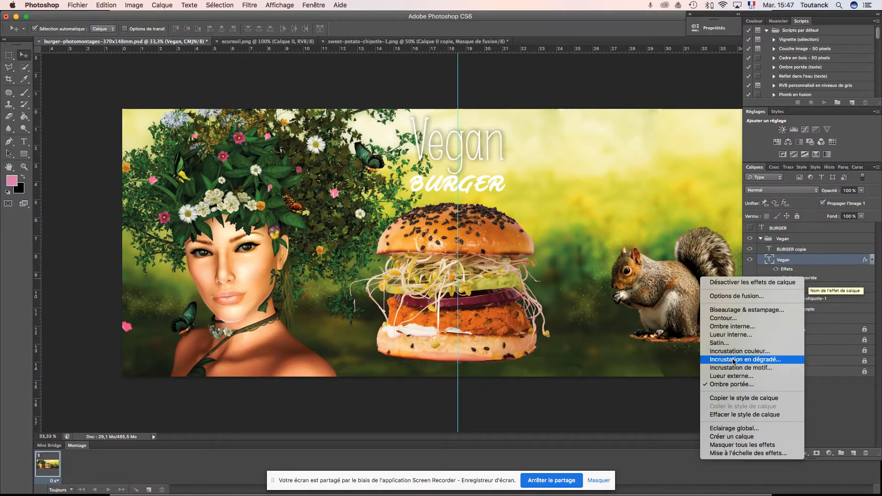
pyautogui.click(744, 399)
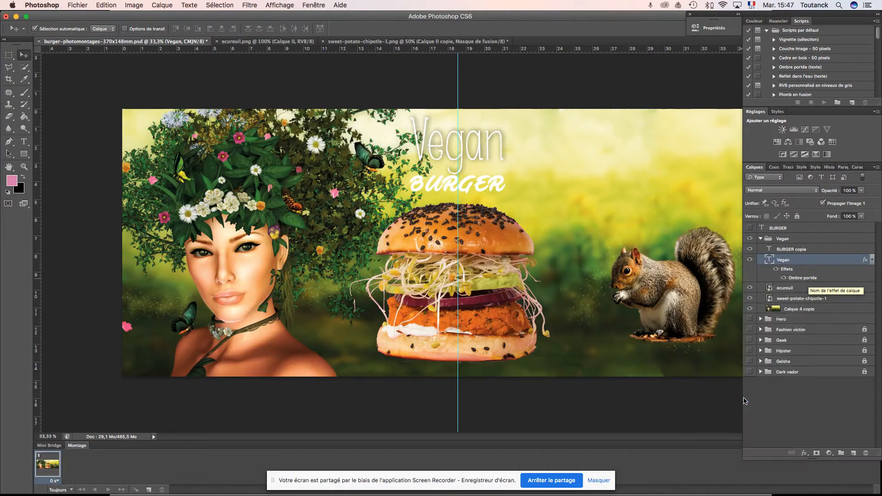
pyautogui.click(793, 250)
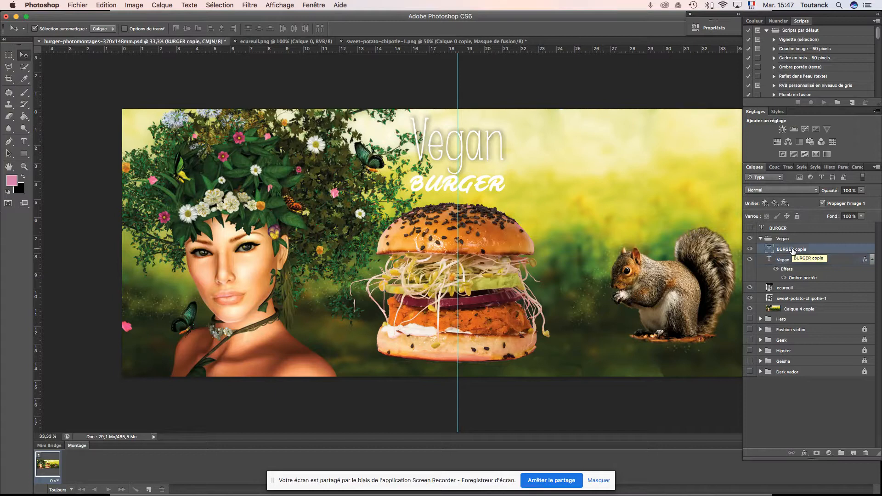
pyautogui.rightClick(794, 251)
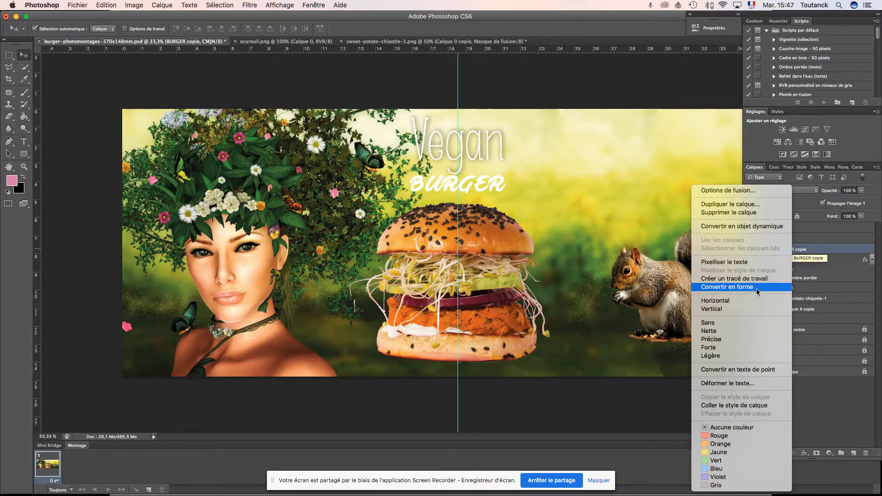
pyautogui.click(740, 406)
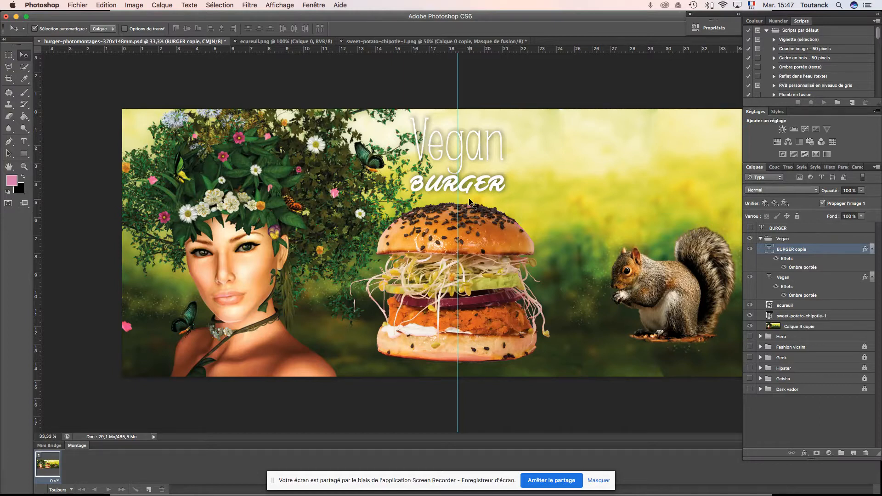
# Collapse and hide the Vegan group, show the original BURGER text layer, and save the document
pyautogui.click(760, 239)
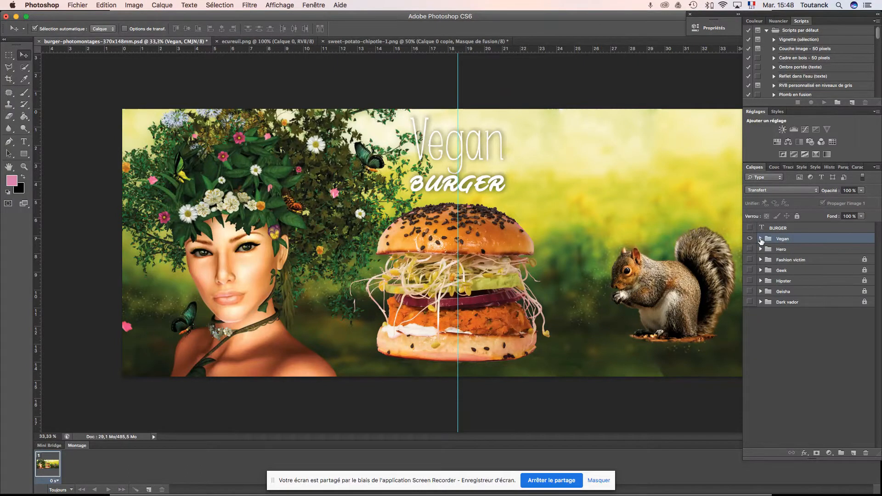
pyautogui.press('super+s')
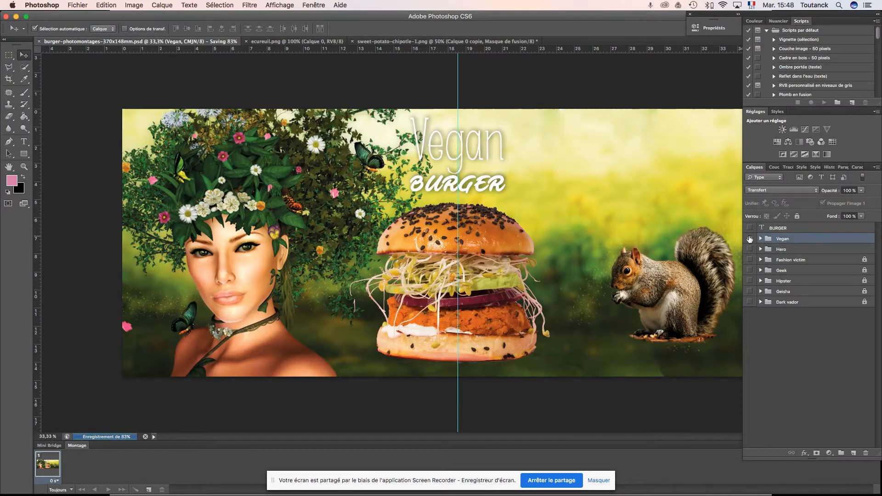
pyautogui.click(750, 239)
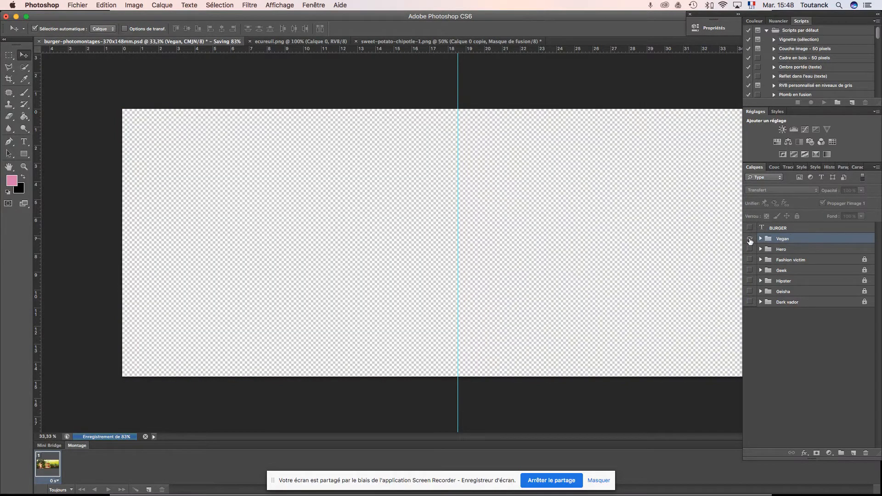
pyautogui.click(750, 239)
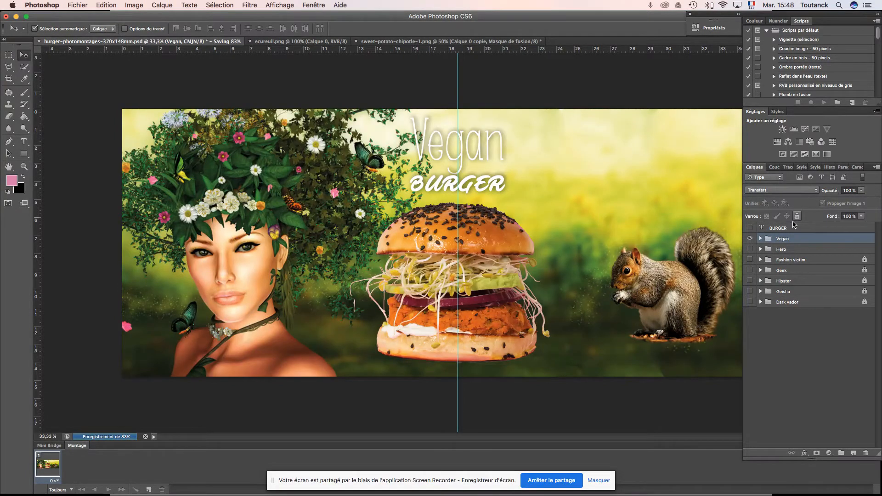
pyautogui.click(750, 239)
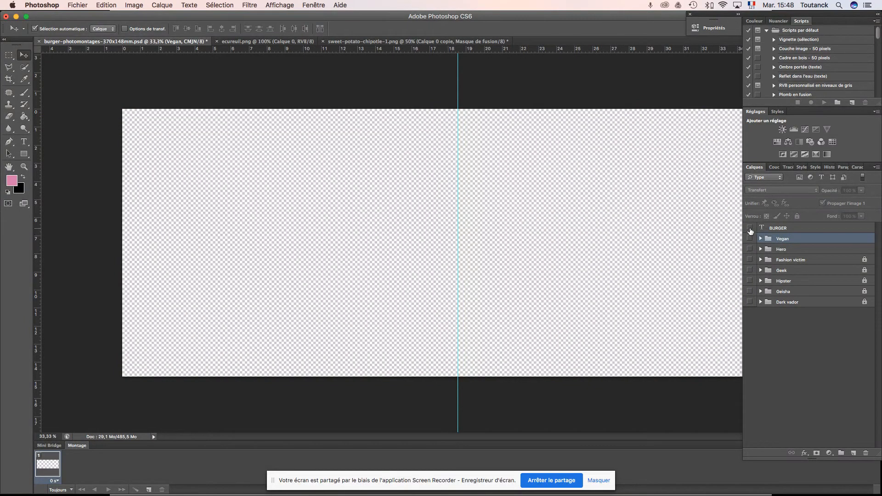
pyautogui.click(750, 228)
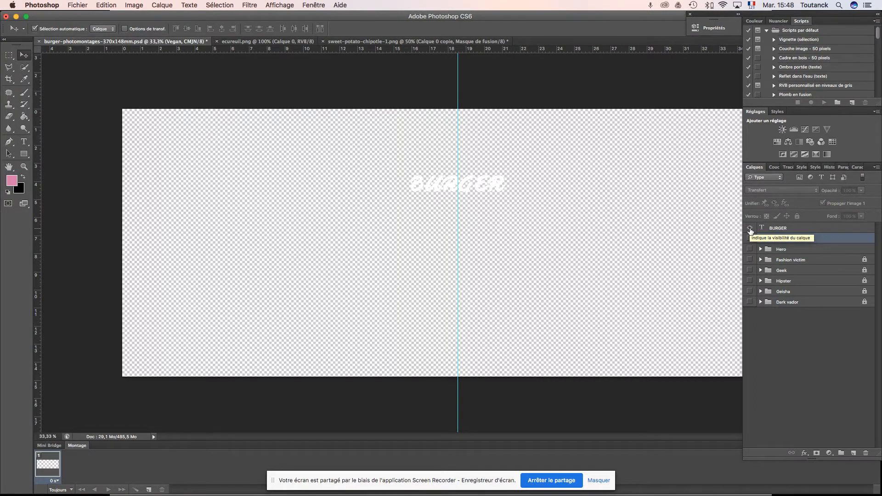
pyautogui.press('super+s')
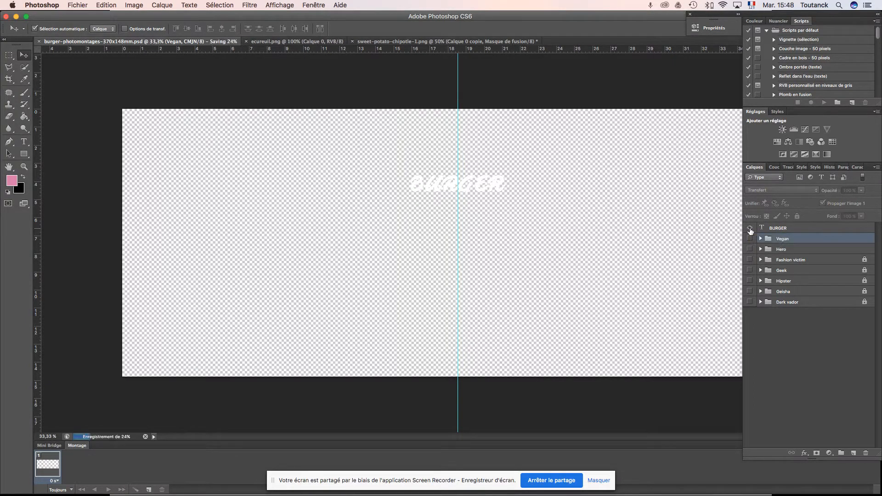
# Switch to the course slides, view the World Citizen burger montage on slide 148, and return to Photoshop
pyautogui.press('super+Tab')
pyautogui.press('super+Tab')
pyautogui.press('super+Tab')
pyautogui.press('super+Tab')
pyautogui.press('super+Tab')
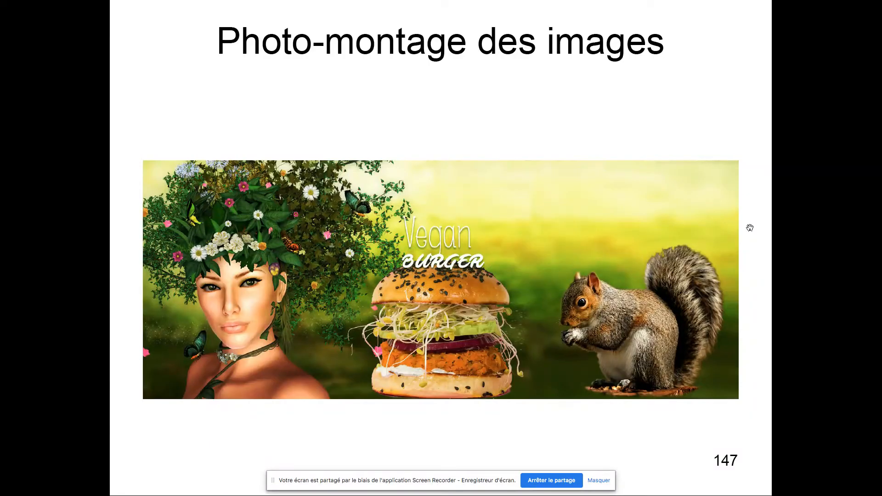
pyautogui.press('Right')
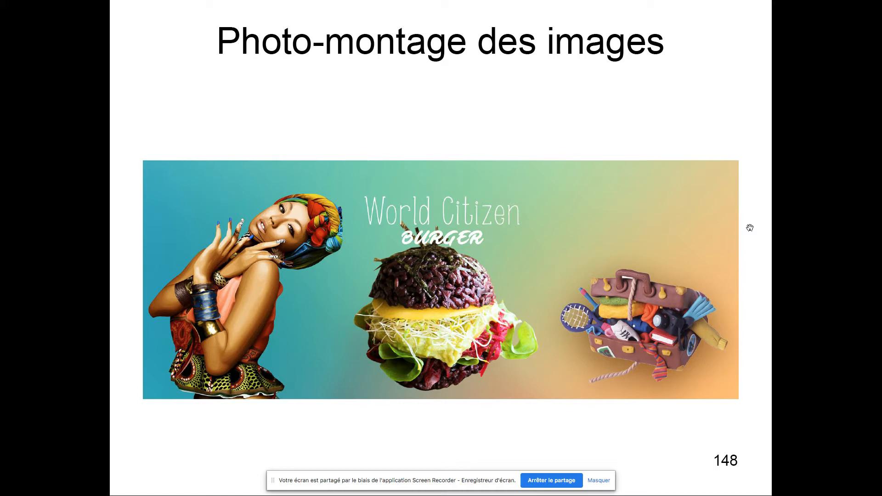
pyautogui.press('super+Tab')
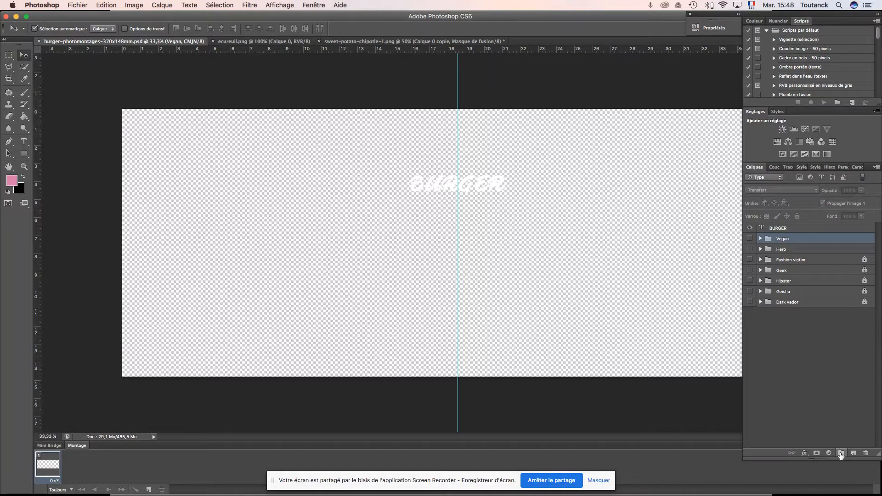
# Create a layer group named World citizen above the Vegan group and save the document
pyautogui.click(840, 453)
pyautogui.doubleClick(784, 239)
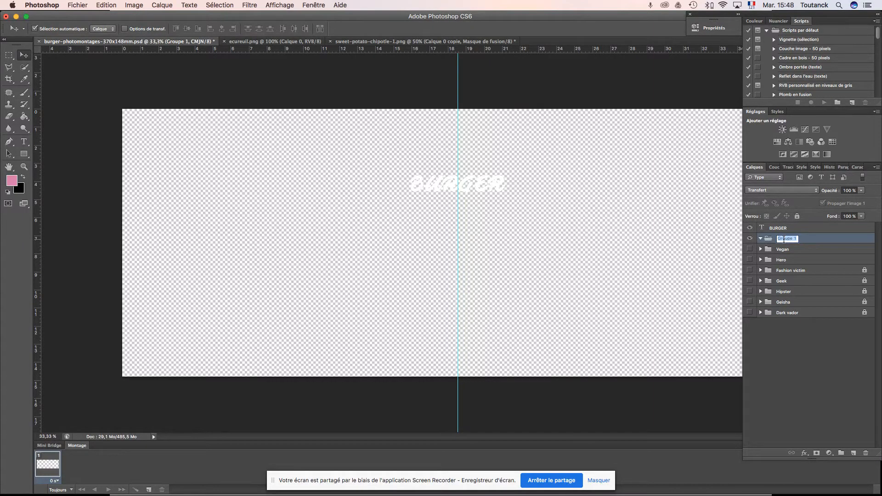
pyautogui.write('World citizen')
pyautogui.press('Return')
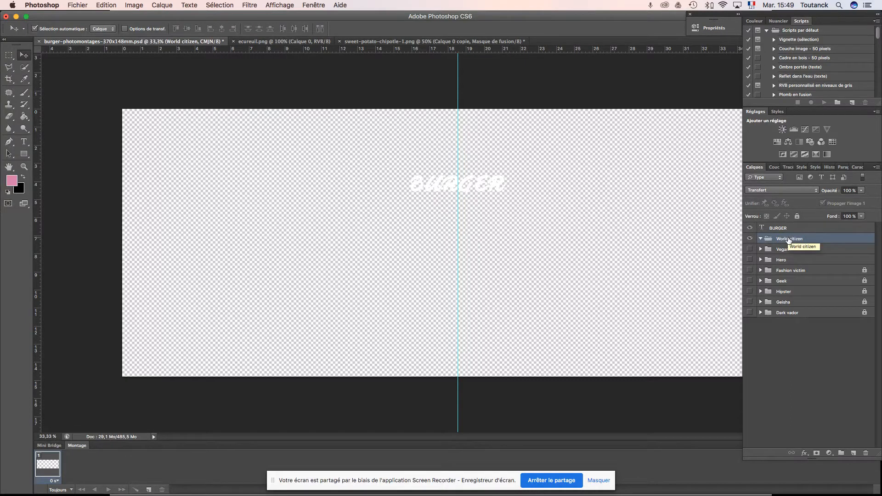
pyautogui.press('super+s')
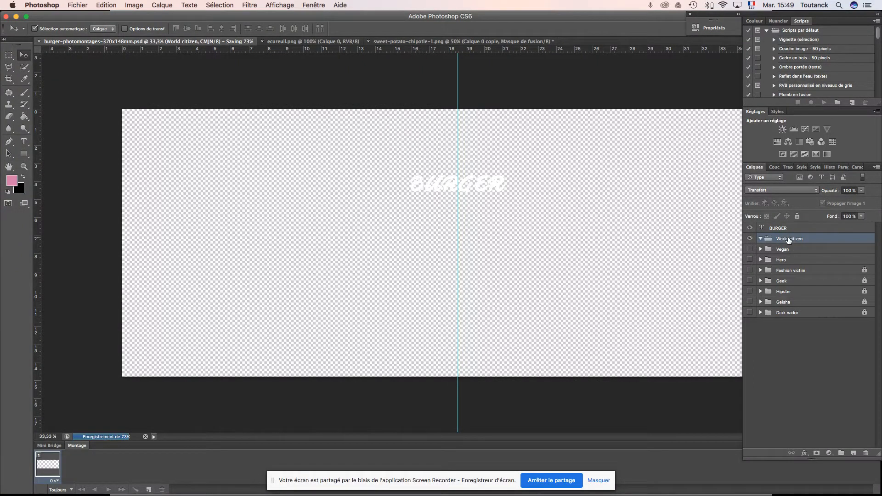
# Place gradient-background.jpg from the worldcitizen-burger folder into the burger photomontage
pyautogui.click(78, 5)
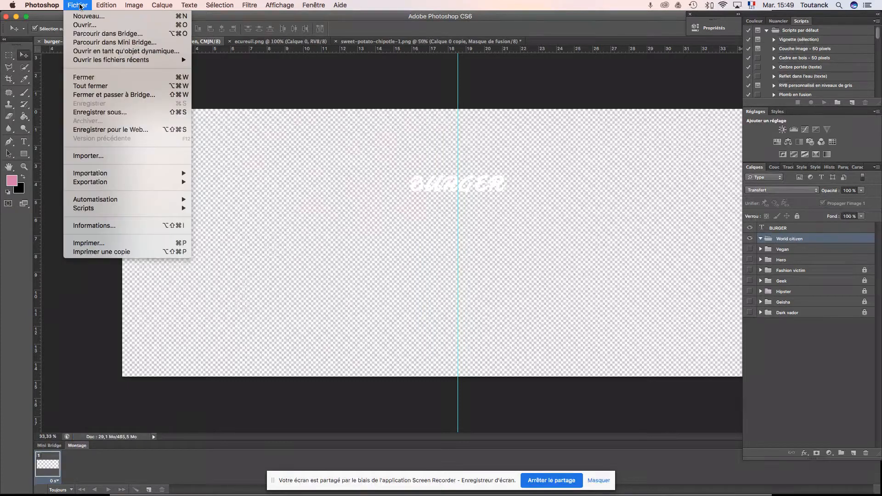
pyautogui.click(103, 156)
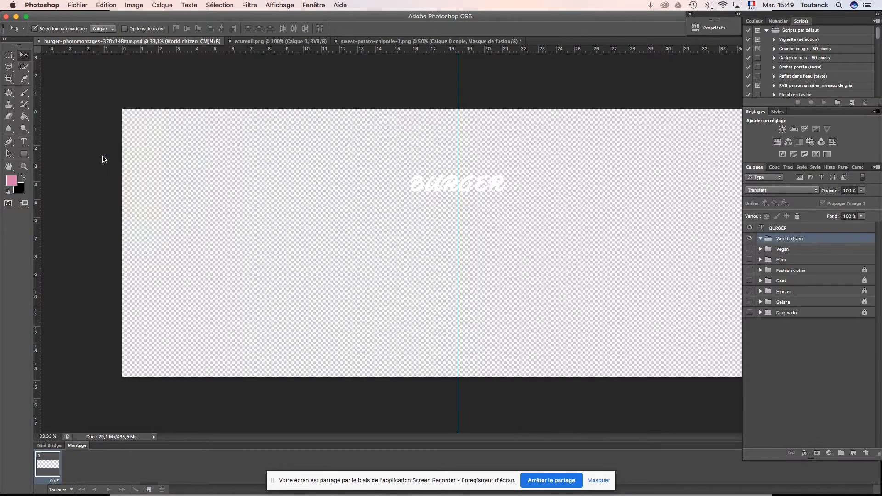
pyautogui.click(429, 94)
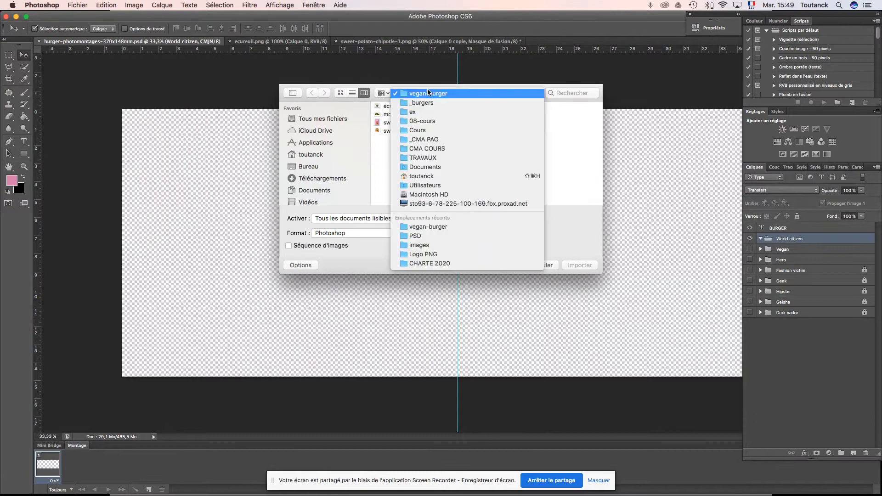
pyautogui.click(428, 102)
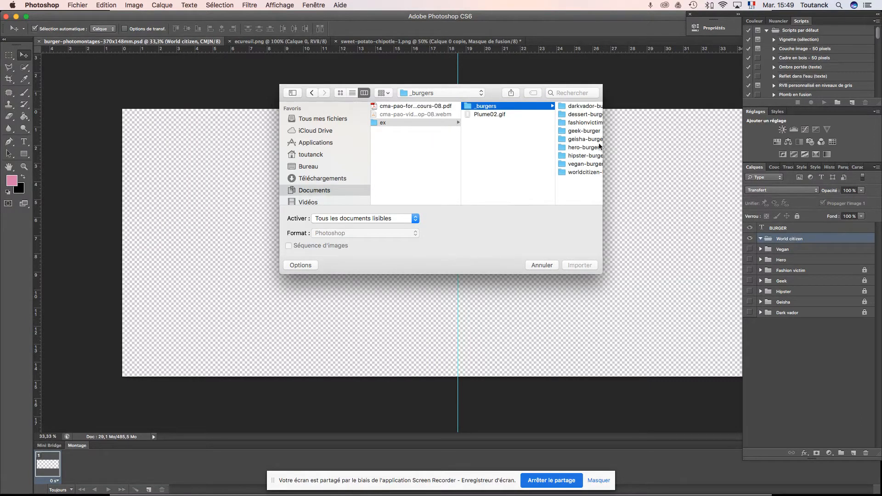
pyautogui.click(581, 173)
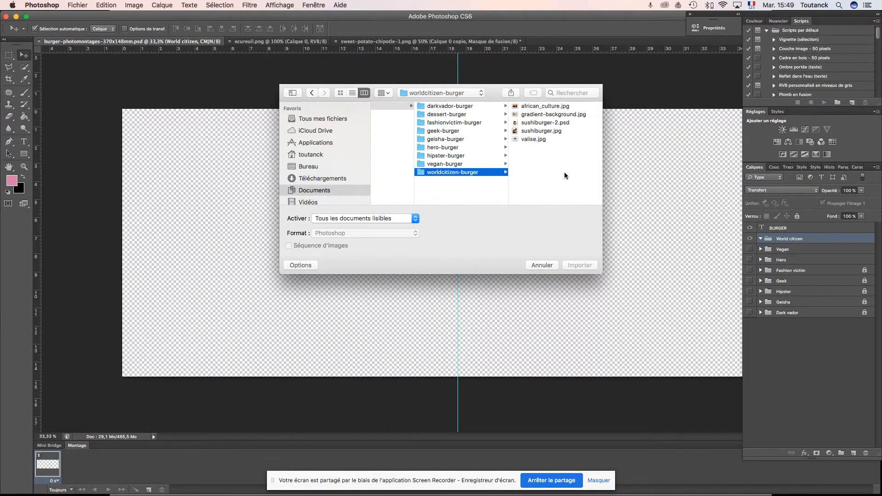
pyautogui.click(548, 117)
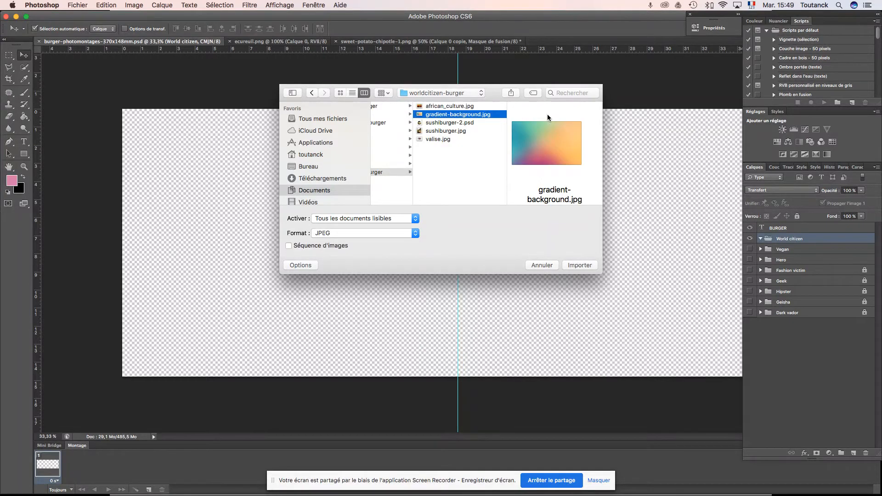
pyautogui.click(580, 265)
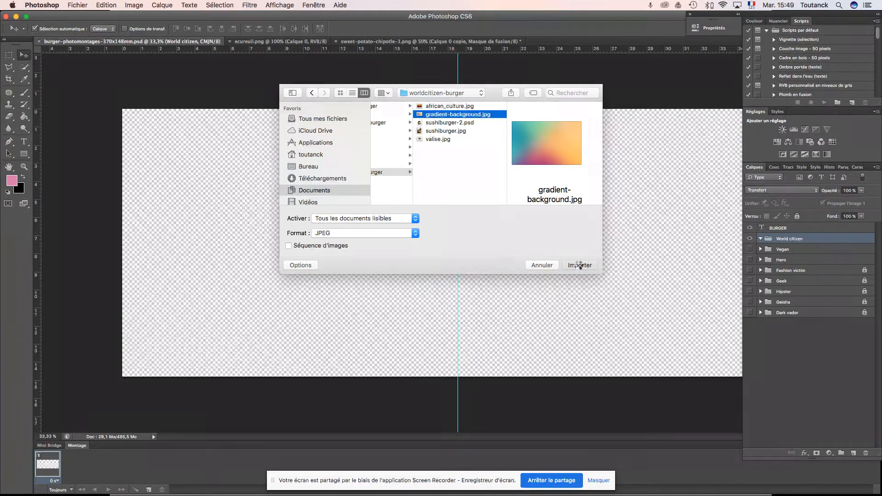
# Scale the gradient background proportionally from its centre to about 41.28% so it covers the canvas, apply it, and save the document
pyautogui.press('super+minus')
pyautogui.press('super+minus')
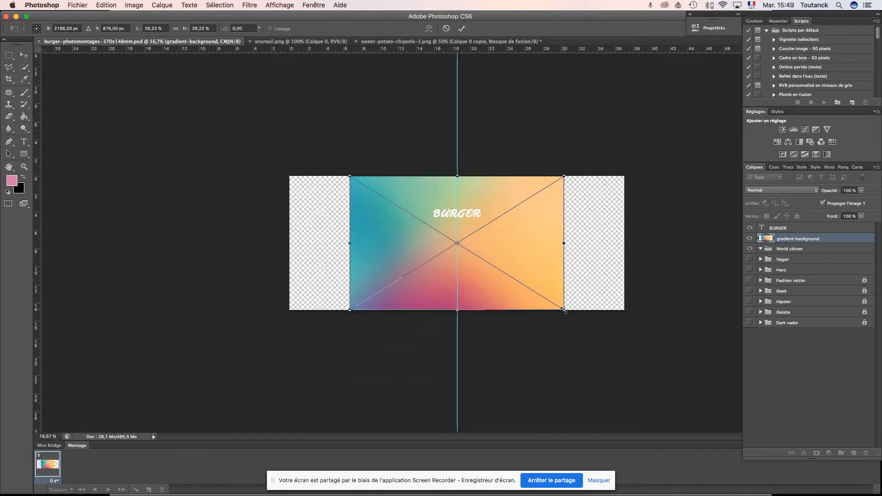
pyautogui.moveTo(565, 311); pyautogui.dragTo(637, 328)
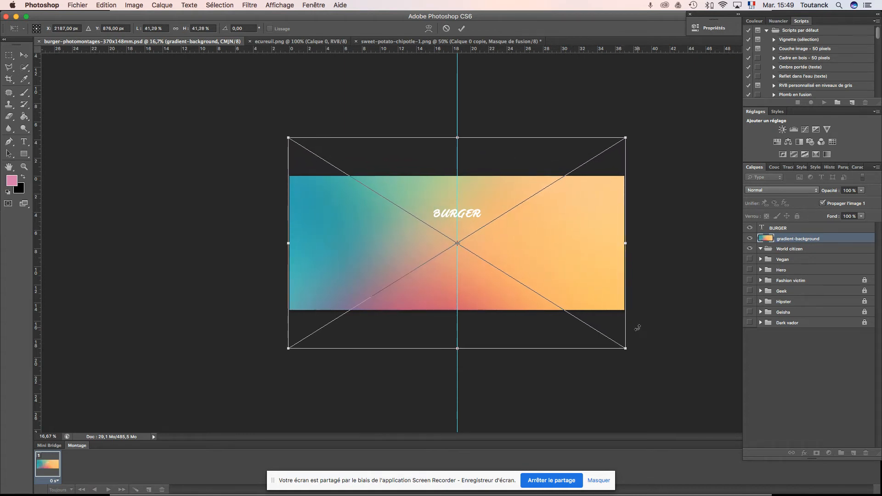
pyautogui.press('Return')
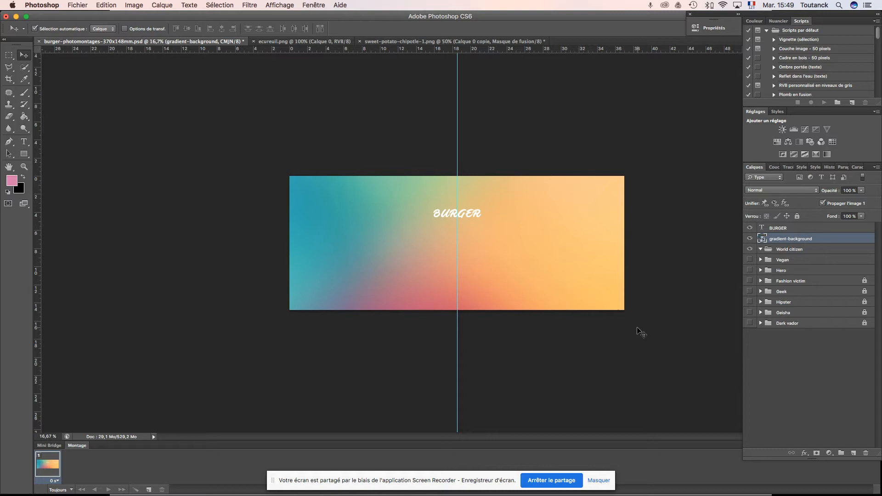
pyautogui.press('super+s')
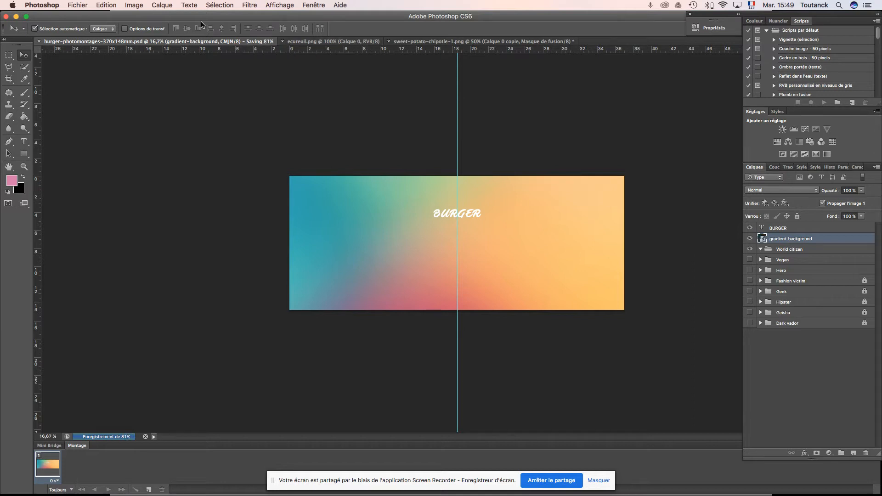
# Open african_culture.jpg from the worldcitizen-burger folder as a separate document
pyautogui.click(74, 6)
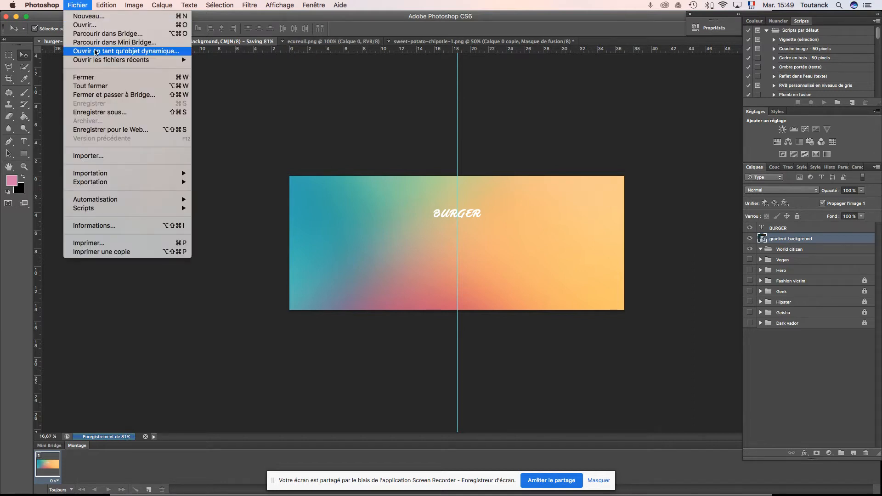
pyautogui.click(102, 25)
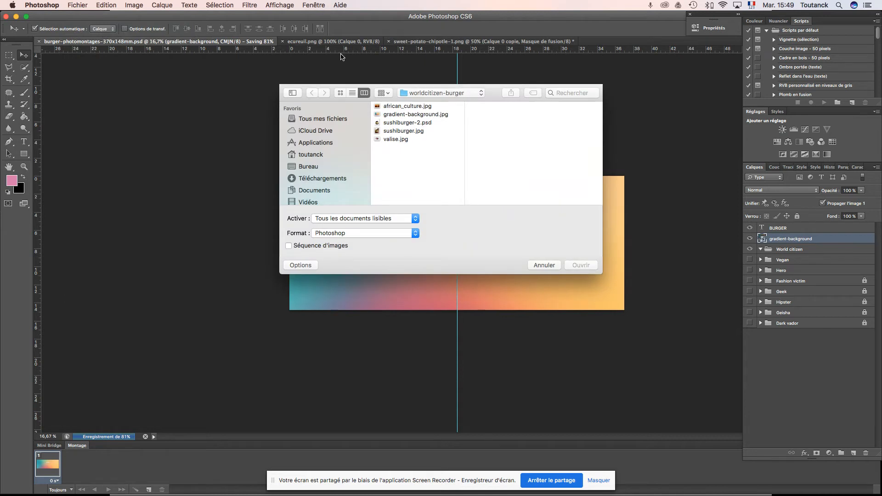
pyautogui.click(411, 107)
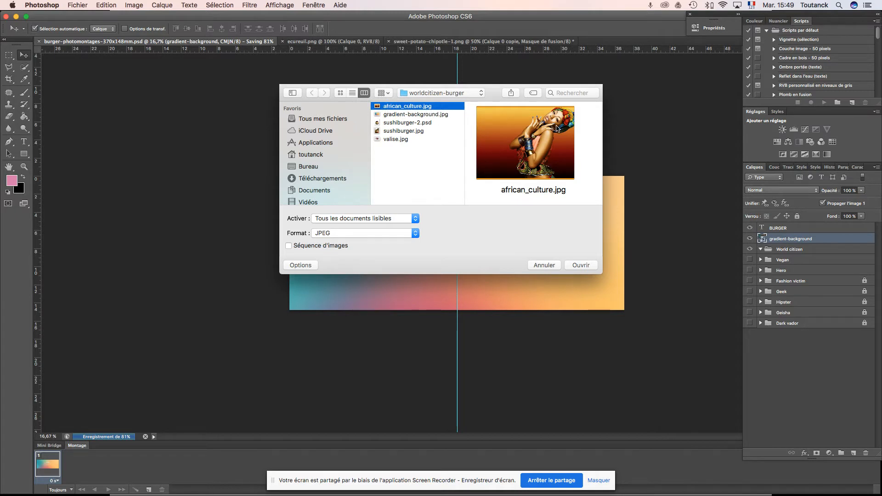
pyautogui.click(581, 266)
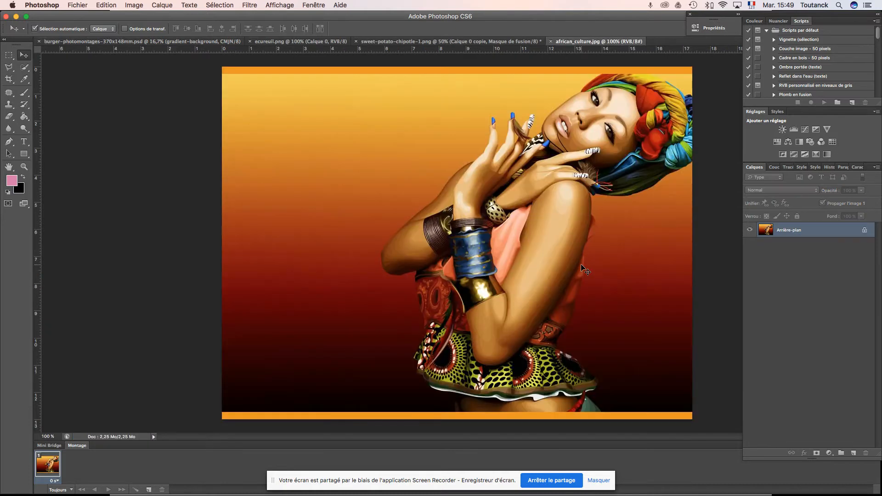
# Convert the african_culture.jpg image from RGB to CMYK colour mode and accept the conversion
pyautogui.click(133, 5)
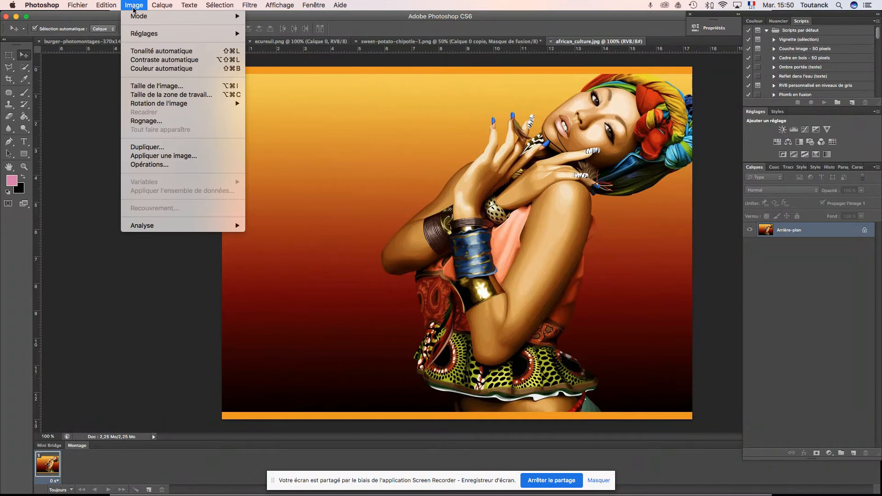
pyautogui.moveTo(138, 16)
pyautogui.click(285, 63)
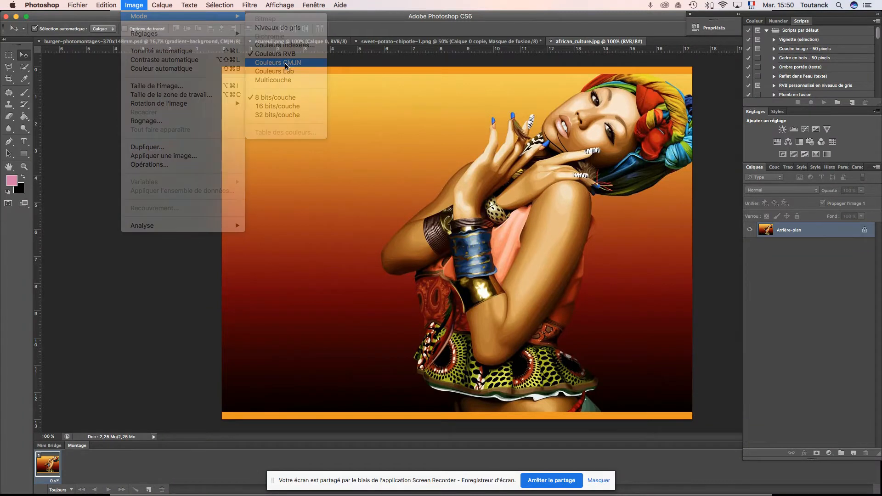
pyautogui.click(506, 199)
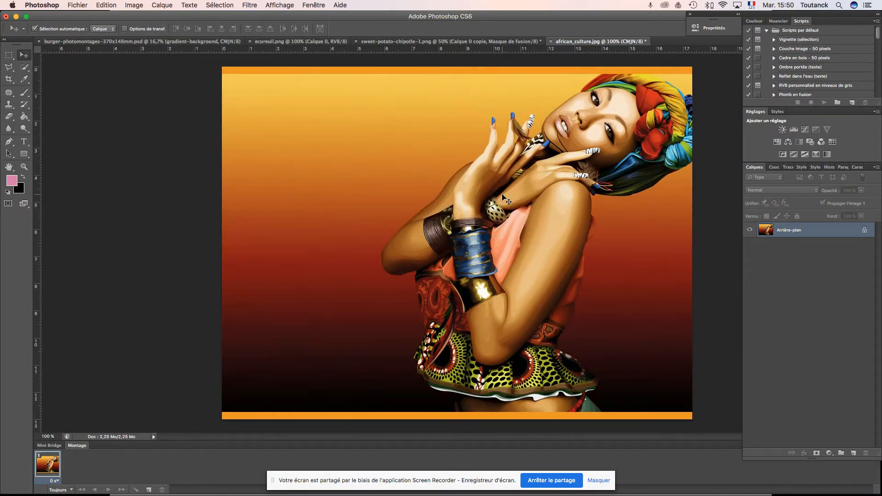
# Set the image resolution to 300 pixels per inch without resampling
pyautogui.click(135, 6)
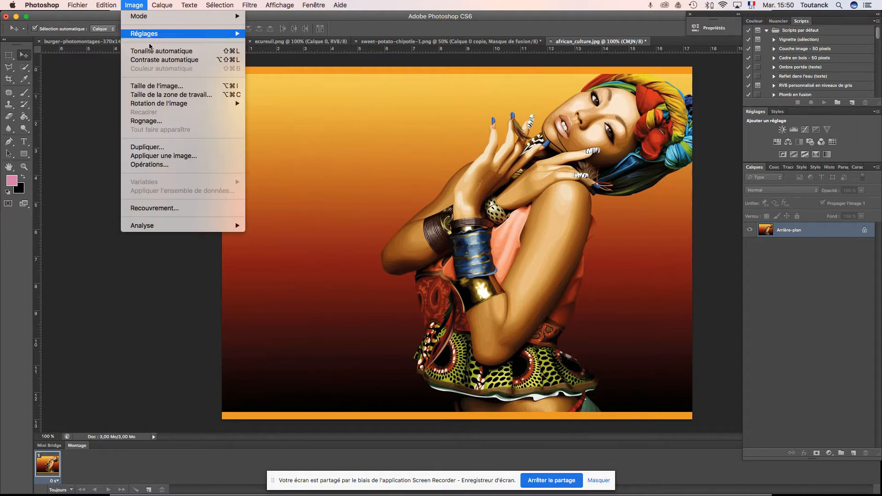
pyautogui.click(159, 86)
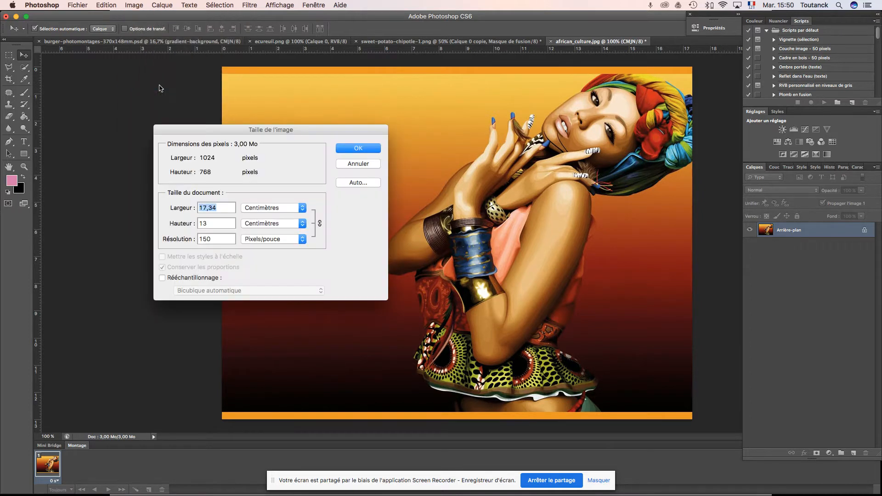
pyautogui.click(216, 240)
pyautogui.write('300')
pyautogui.press('Return')
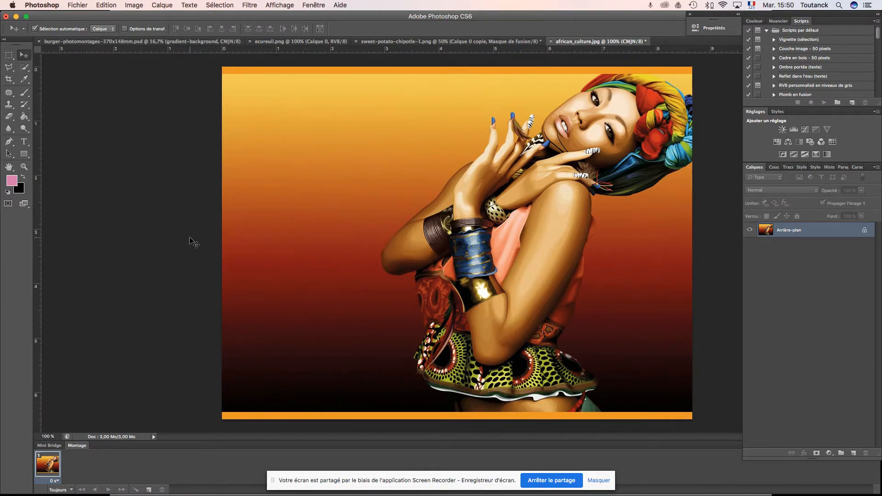
# Convert the locked background to a regular layer and duplicate it
pyautogui.doubleClick(794, 232)
pyautogui.click(543, 214)
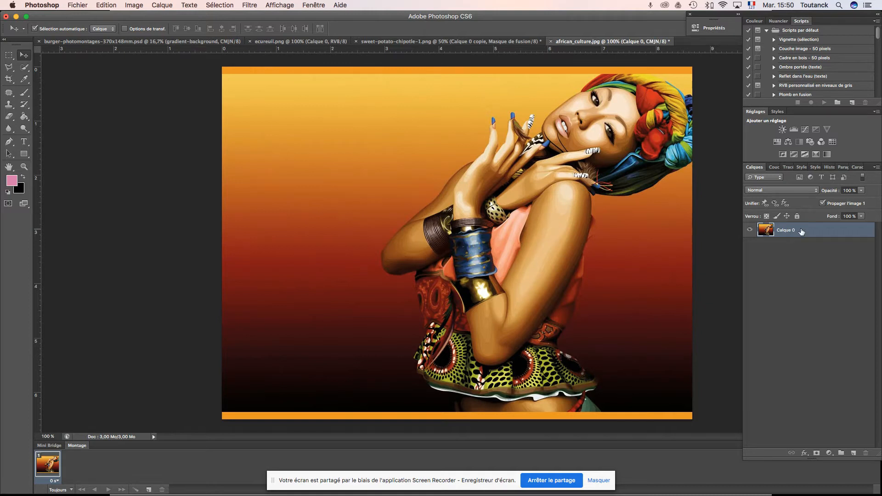
pyautogui.moveTo(802, 231); pyautogui.dragTo(853, 453)
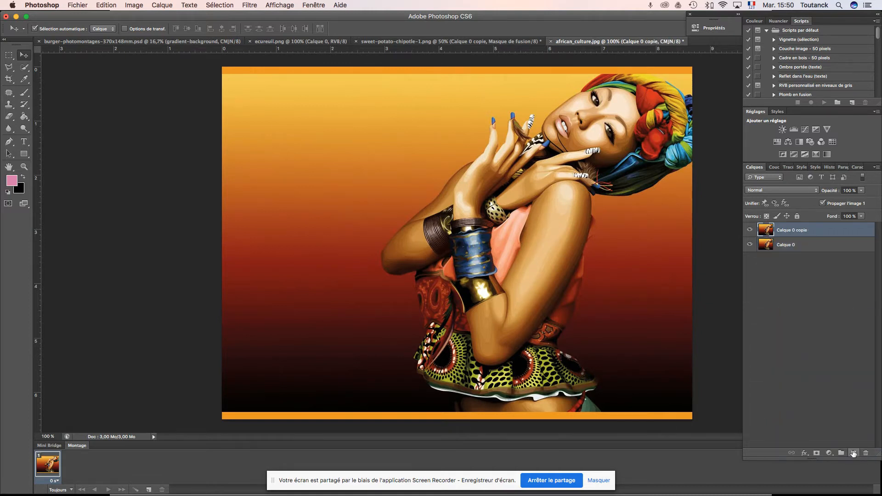
# Lock and hide the original Calque 0 layer, leaving the copy selected for editing
pyautogui.click(797, 247)
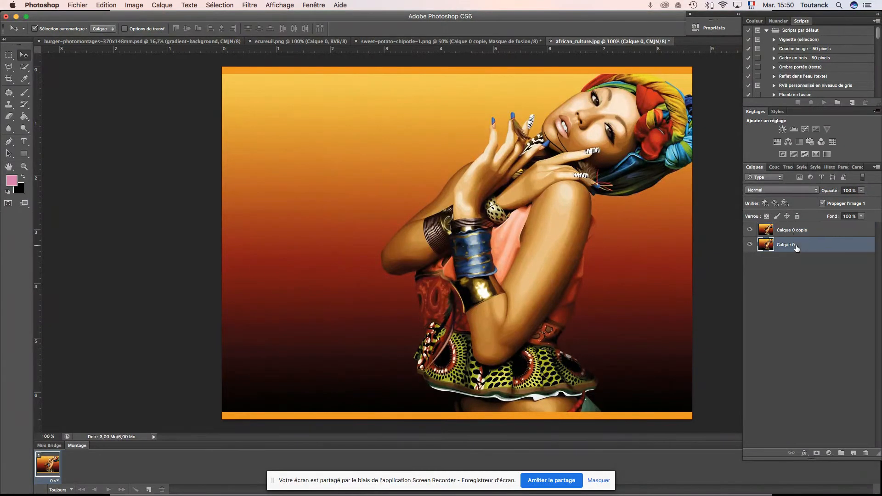
pyautogui.click(797, 216)
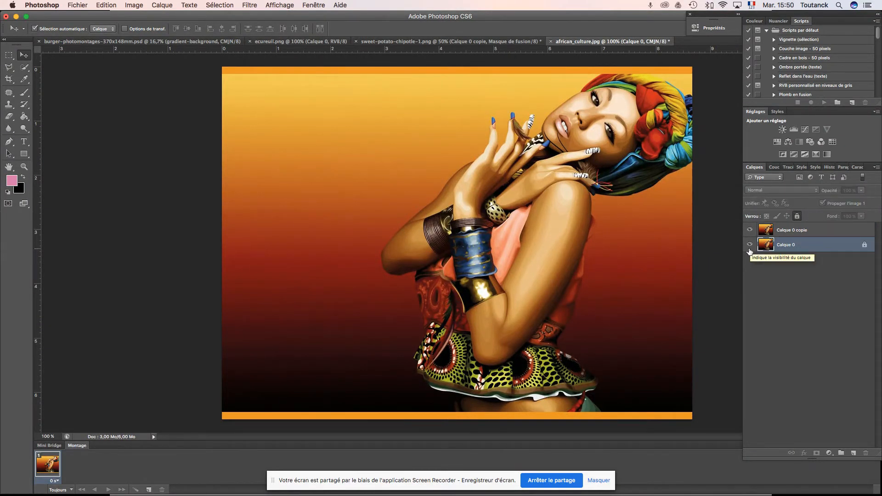
pyautogui.click(800, 231)
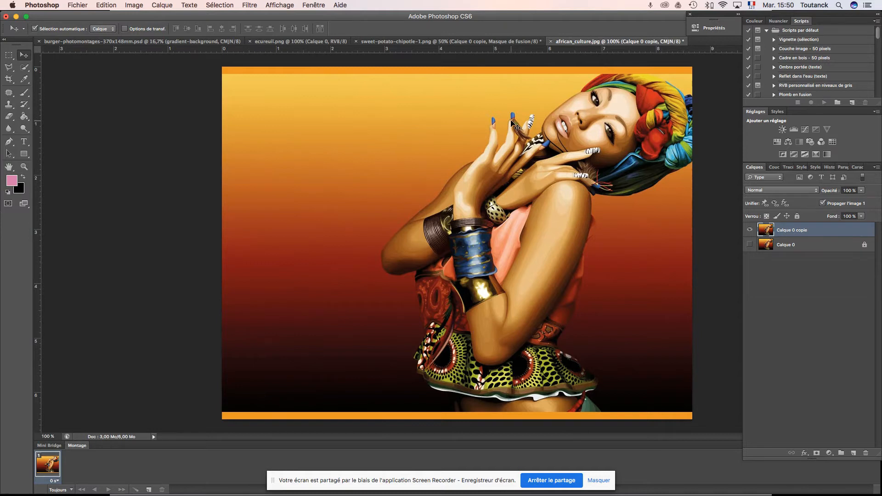
pyautogui.press('super+plus')
pyautogui.moveTo(547, 330); pyautogui.dragTo(347, 344)
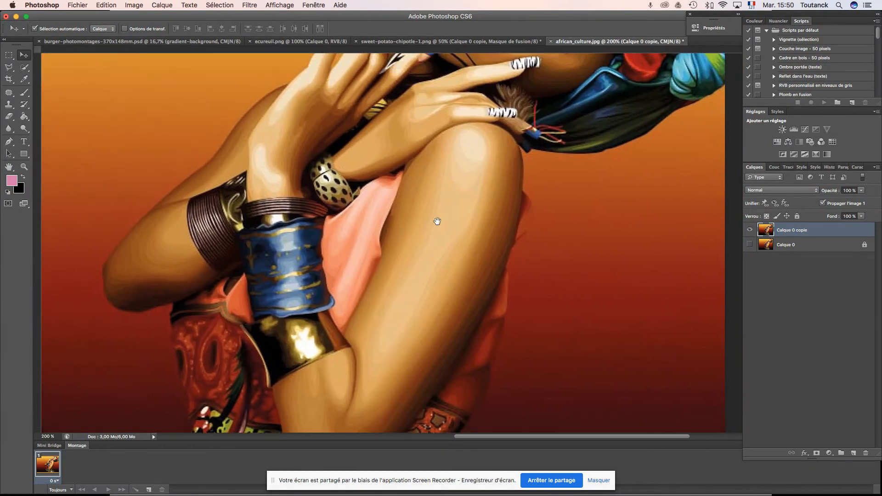
pyautogui.moveTo(514, 123); pyautogui.dragTo(440, 259)
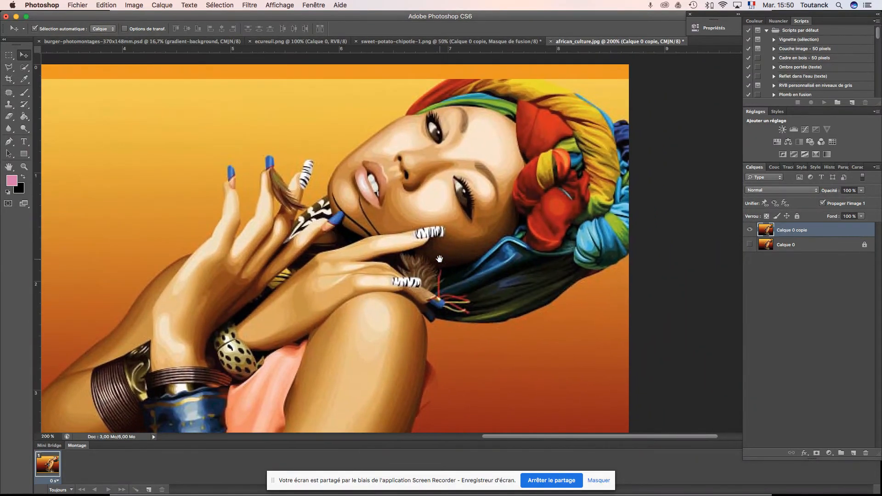
pyautogui.moveTo(373, 281); pyautogui.dragTo(427, 277)
pyautogui.press('super+1')
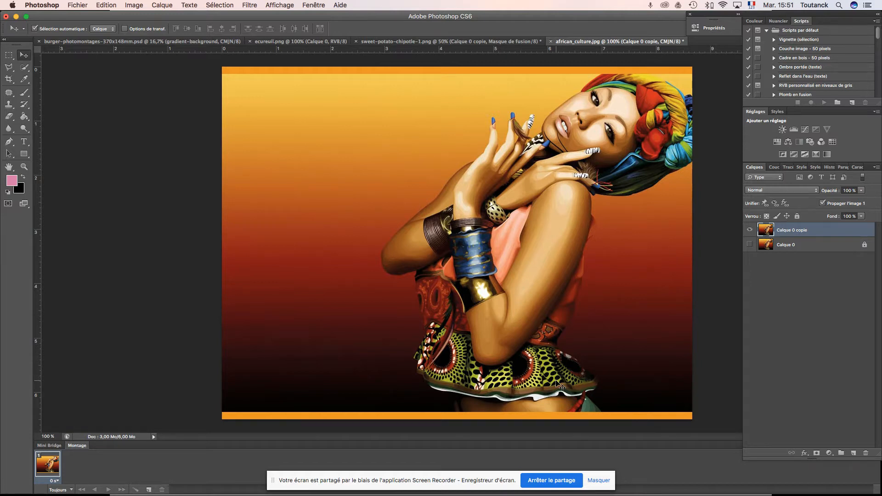
# Start a Pen tool path at the woman's lower waist and trace the left end of the skirt's hem
pyautogui.click(9, 144)
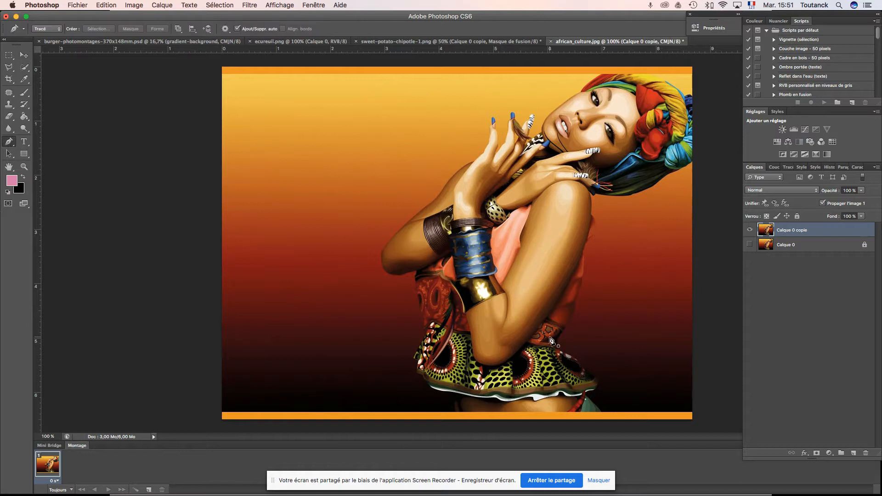
pyautogui.press('super+plus')
pyautogui.press('super+plus')
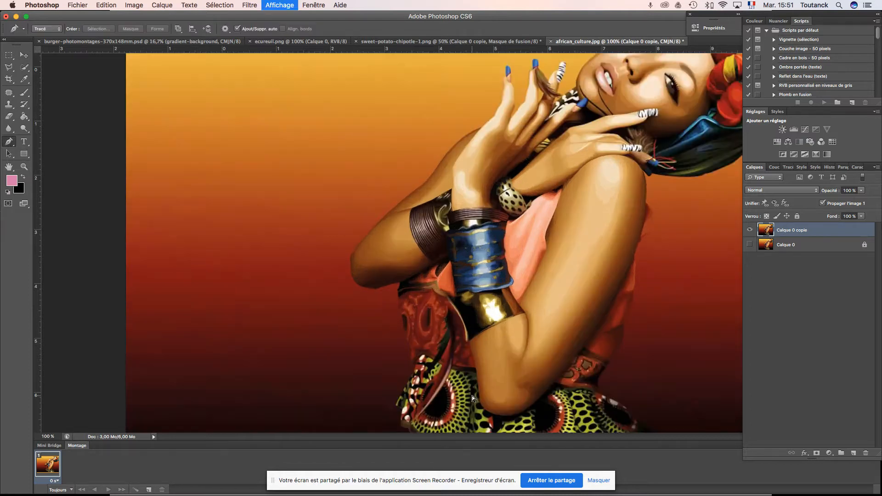
pyautogui.moveTo(520, 411); pyautogui.dragTo(443, 181)
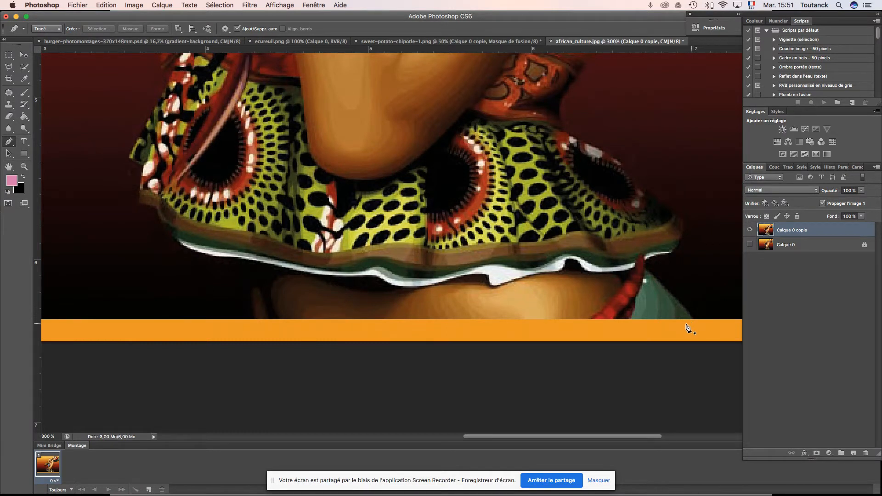
pyautogui.click(258, 314)
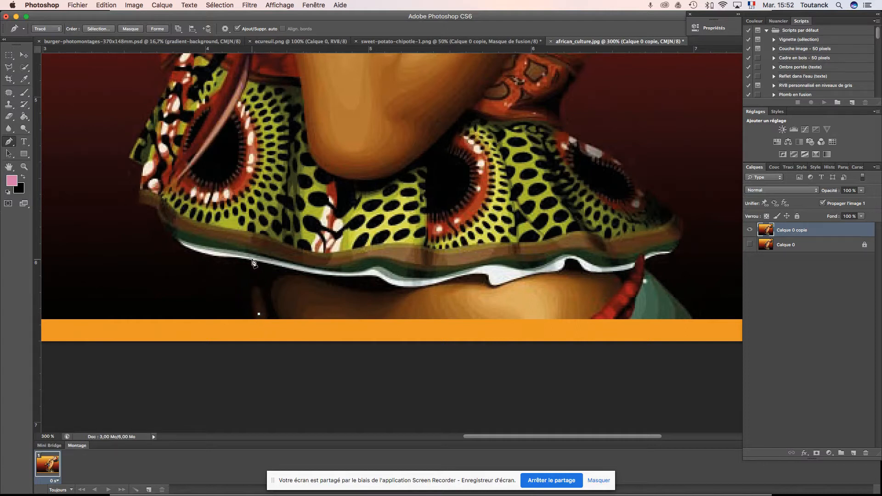
pyautogui.moveTo(255, 238); pyautogui.dragTo(205, 254)
pyautogui.moveTo(161, 210)
pyautogui.mouseDown()
pyautogui.moveTo(146, 167)
pyautogui.moveTo(152, 198)
pyautogui.mouseUp()
pyautogui.click(141, 200)
pyautogui.scroll(-1, 145, 169)
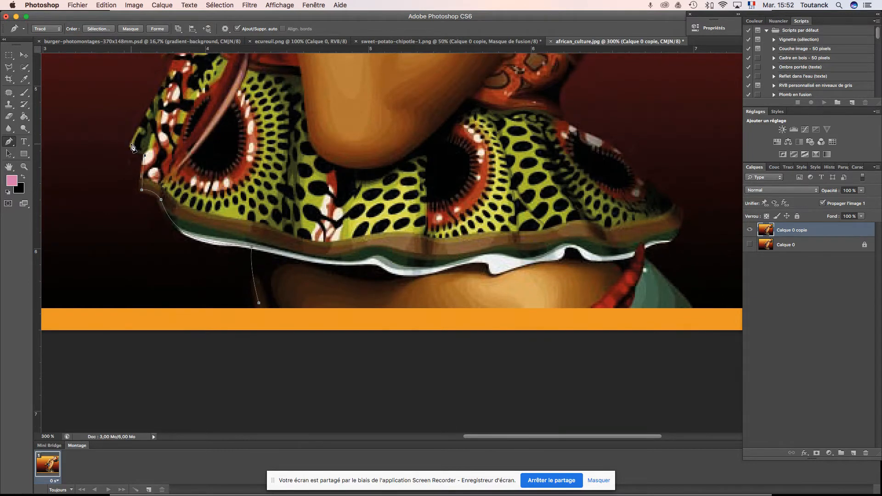
# Continue the pen path up the skirt's left edge and along the side of the red top
pyautogui.scroll(10, 165, 145)
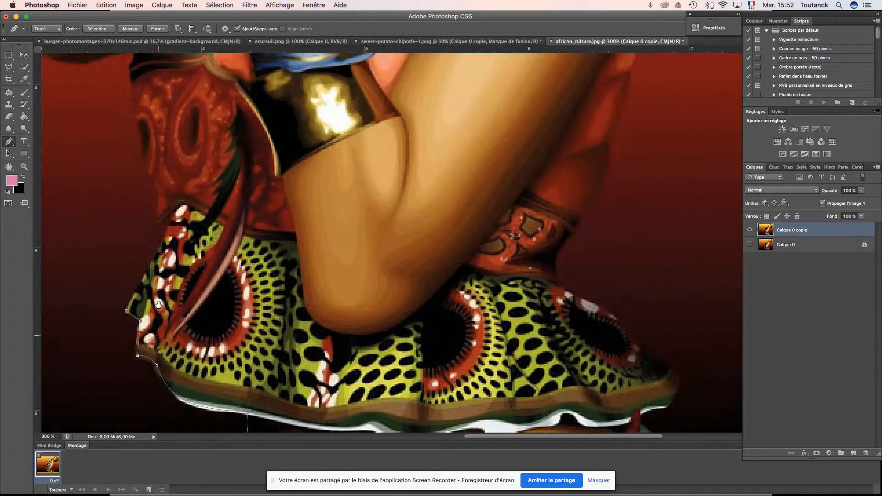
pyautogui.scroll(-1, 181, 219)
pyautogui.hscroll(-1, 181, 219)
pyautogui.click(187, 204)
pyautogui.moveTo(187, 206); pyautogui.dragTo(170, 220)
pyautogui.moveTo(226, 180); pyautogui.dragTo(290, 342)
pyautogui.moveTo(220, 305); pyautogui.dragTo(216, 263)
pyautogui.press('super+z')
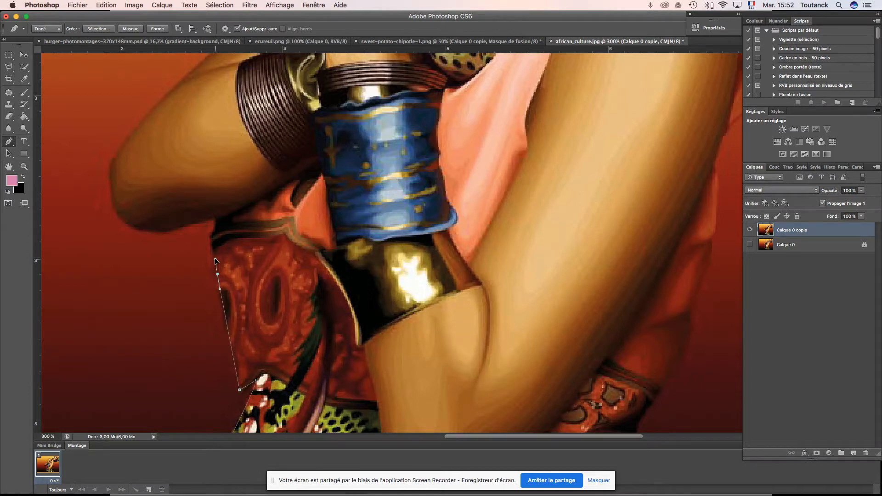
# Extend the pen path from the top around the bent left elbow and along the outer edge of the arm
pyautogui.moveTo(216, 219); pyautogui.dragTo(165, 231)
pyautogui.click(215, 216)
pyautogui.moveTo(117, 160); pyautogui.dragTo(122, 143)
pyautogui.moveTo(175, 111); pyautogui.dragTo(138, 301)
pyautogui.moveTo(233, 199); pyautogui.dragTo(315, 143)
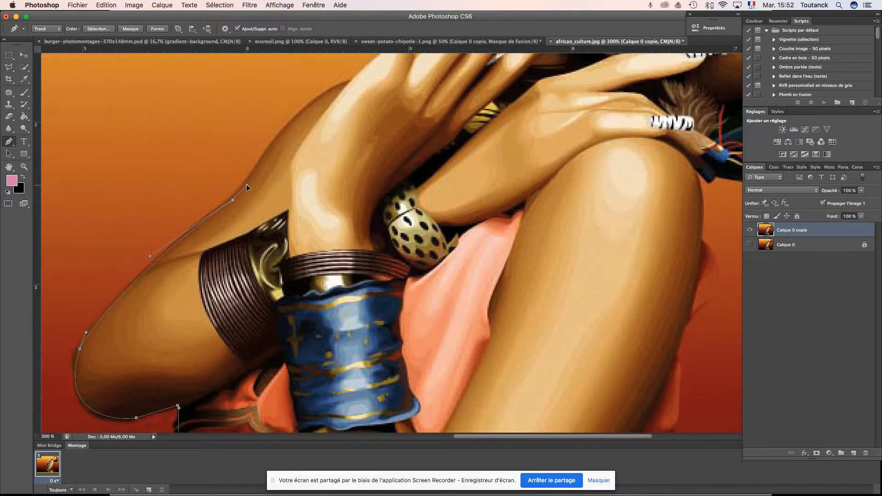
# Trace the pen path from the arm along the edge of the raised hand to the base of the outermost finger's blue nail
pyautogui.moveTo(350, 81); pyautogui.dragTo(407, 61)
pyautogui.moveTo(410, 64); pyautogui.dragTo(309, 256)
pyautogui.click(280, 249)
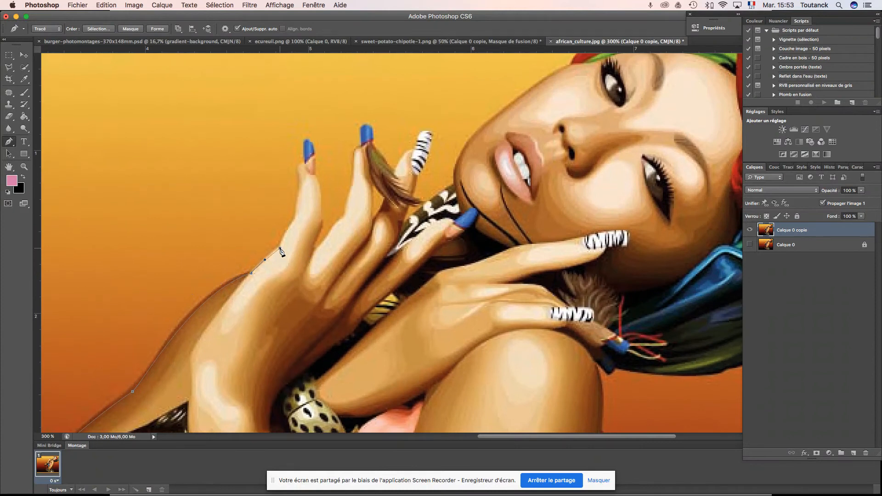
pyautogui.moveTo(296, 222); pyautogui.dragTo(299, 179)
pyautogui.scroll(-3, 299, 179)
pyautogui.moveTo(303, 120); pyautogui.dragTo(313, 120)
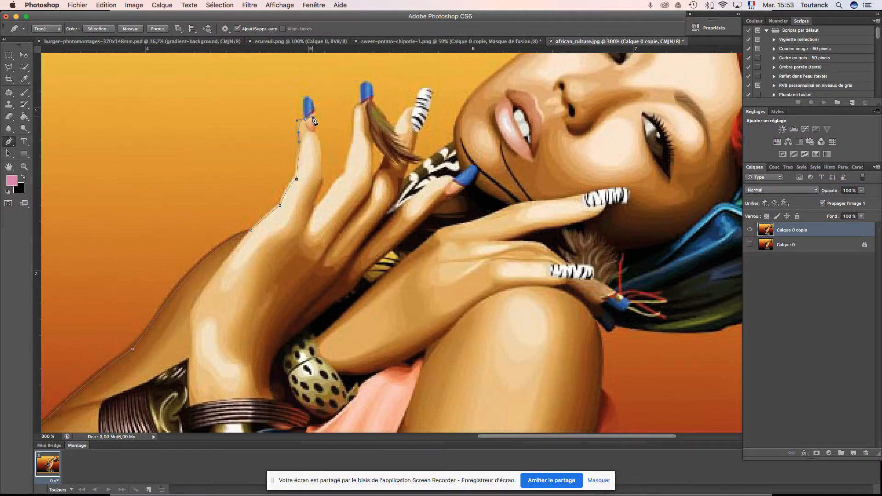
# Continue the pen path around the outermost finger's blue nail and down its inner edge to the gap beside the next finger
pyautogui.press('super+plus')
pyautogui.press('super+plus')
pyautogui.moveTo(312, 117); pyautogui.dragTo(329, 305)
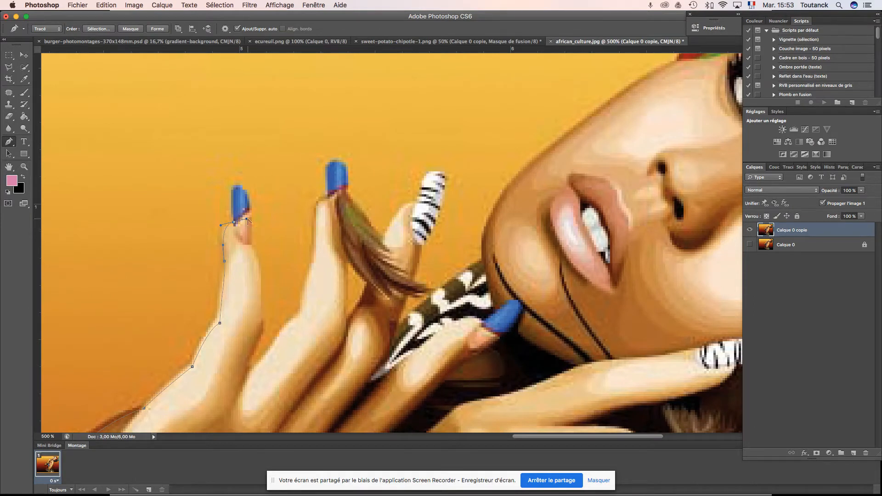
pyautogui.click(235, 188)
pyautogui.moveTo(251, 249); pyautogui.dragTo(251, 257)
pyautogui.scroll(-5, 265, 241)
pyautogui.moveTo(261, 240); pyautogui.dragTo(260, 262)
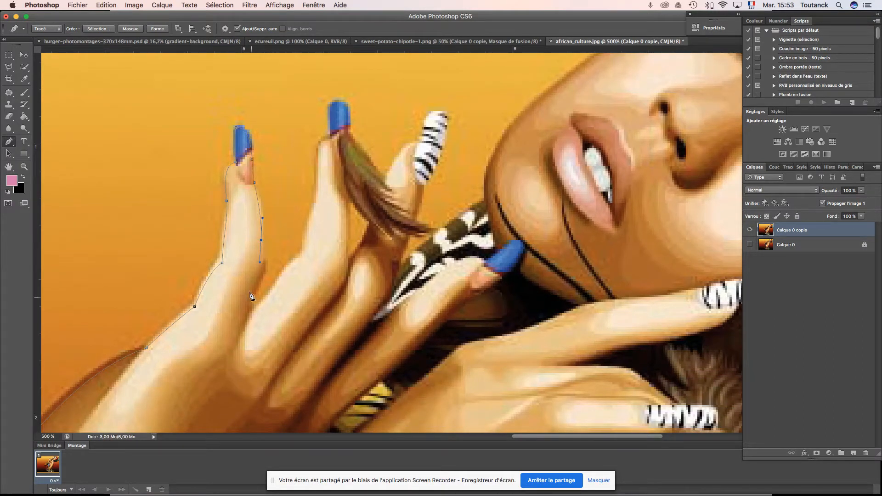
pyautogui.click(252, 298)
pyautogui.moveTo(244, 315); pyautogui.dragTo(245, 321)
pyautogui.click(246, 324)
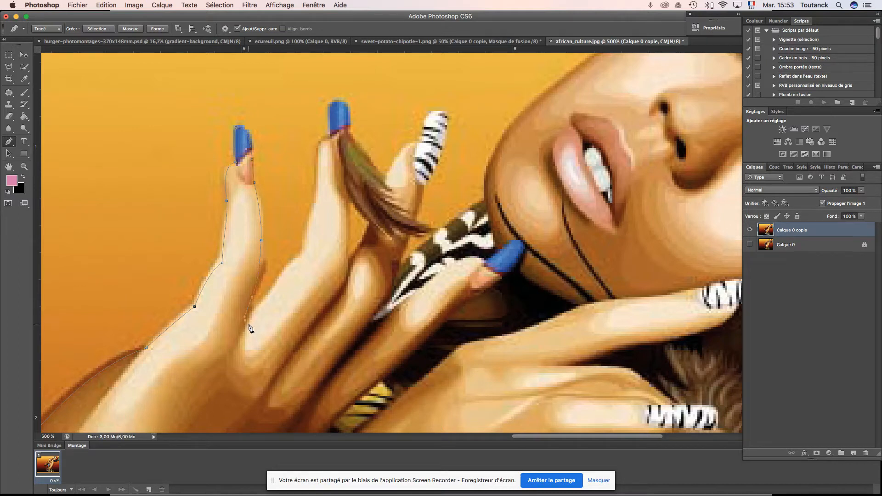
# Trace the pen path up the outer edge of the second finger and around its blue nail
pyautogui.click(302, 256)
pyautogui.moveTo(302, 256); pyautogui.dragTo(311, 252)
pyautogui.moveTo(317, 192); pyautogui.dragTo(316, 179)
pyautogui.moveTo(321, 143); pyautogui.dragTo(329, 141)
pyautogui.click(329, 137)
pyautogui.click(330, 106)
pyautogui.moveTo(346, 103); pyautogui.dragTo(358, 111)
pyautogui.click(349, 126)
# Extend the pen path around the third finger's zebra-striped nail and along the patterned collar to the chin
pyautogui.moveTo(415, 144); pyautogui.dragTo(427, 146)
pyautogui.moveTo(436, 112); pyautogui.dragTo(440, 153)
pyautogui.moveTo(421, 184); pyautogui.dragTo(422, 192)
pyautogui.moveTo(398, 276); pyautogui.dragTo(398, 288)
pyautogui.moveTo(485, 201); pyautogui.dragTo(502, 201)
pyautogui.moveTo(487, 178); pyautogui.dragTo(486, 189)
# Trace the pen path along the chin, cheek and forehead to the start of the headscarf
pyautogui.press('space')
pyautogui.moveTo(505, 152); pyautogui.dragTo(314, 264)
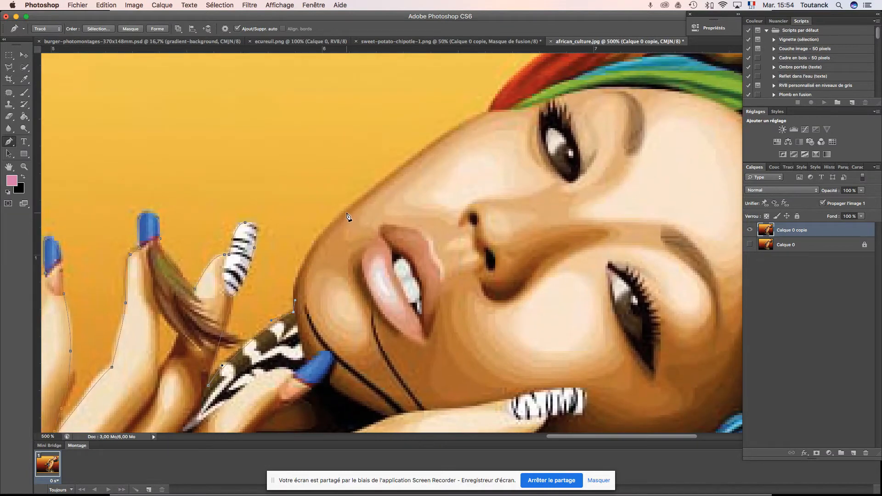
pyautogui.moveTo(381, 190); pyautogui.dragTo(395, 176)
pyautogui.click(484, 112)
pyautogui.moveTo(489, 111); pyautogui.dragTo(129, 246)
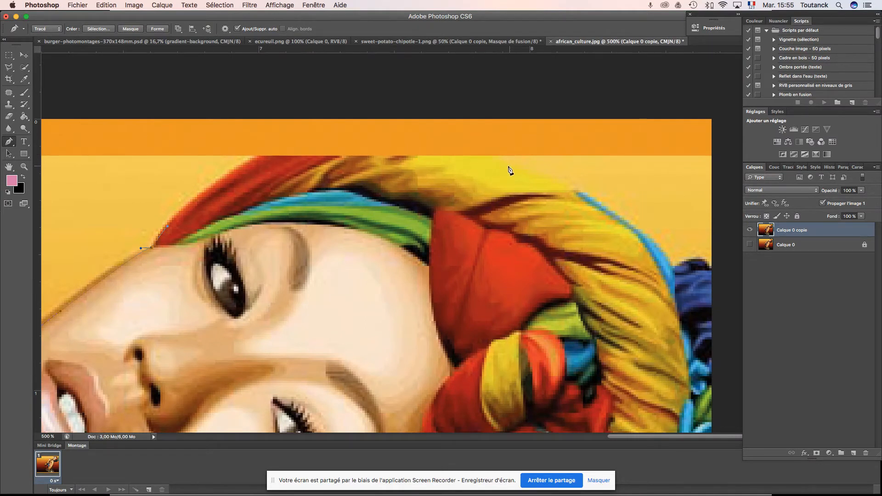
# Continue the pen path over the crown of the headscarf and down the outer edge of its yellow band
pyautogui.moveTo(512, 165); pyautogui.dragTo(626, 175)
pyautogui.moveTo(520, 167); pyautogui.dragTo(517, 167)
pyautogui.moveTo(590, 188); pyautogui.dragTo(392, 175)
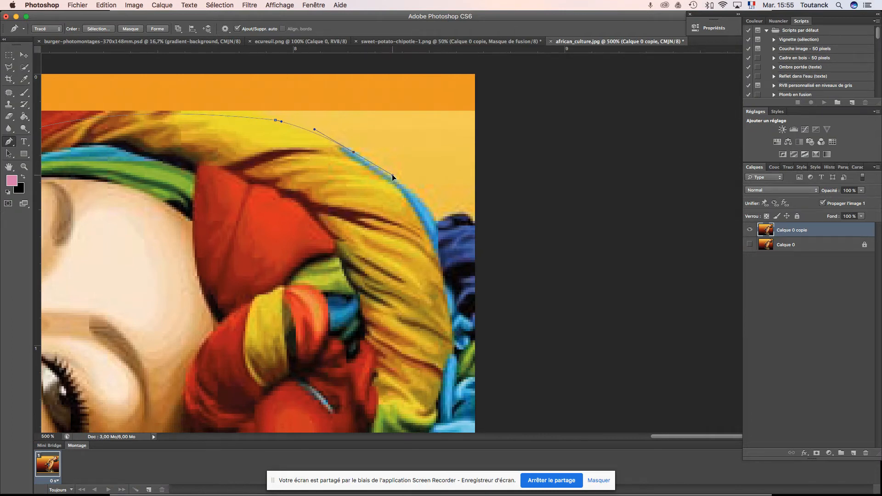
pyautogui.click(437, 226)
pyautogui.moveTo(481, 262); pyautogui.dragTo(527, 166)
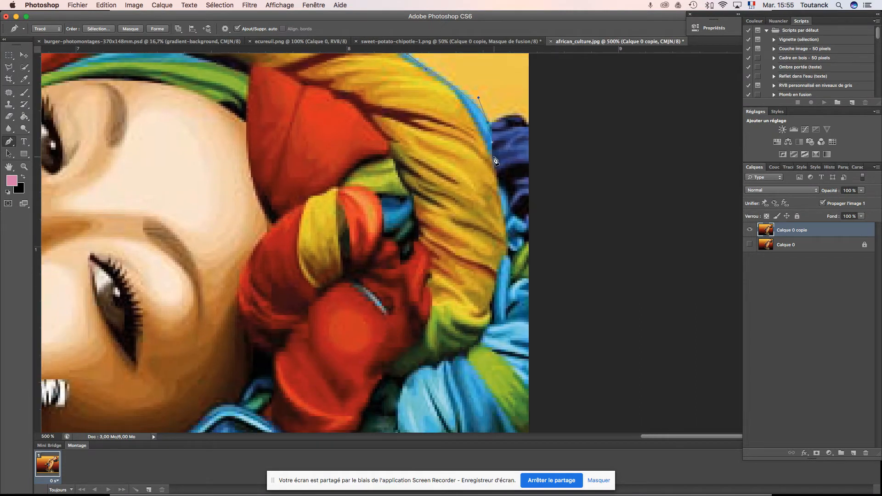
pyautogui.moveTo(492, 176); pyautogui.dragTo(498, 189)
# Trace the pen path around the small blue folds beside the yellow band to the top of the light-blue knot
pyautogui.moveTo(500, 240); pyautogui.dragTo(517, 170)
pyautogui.click(531, 141)
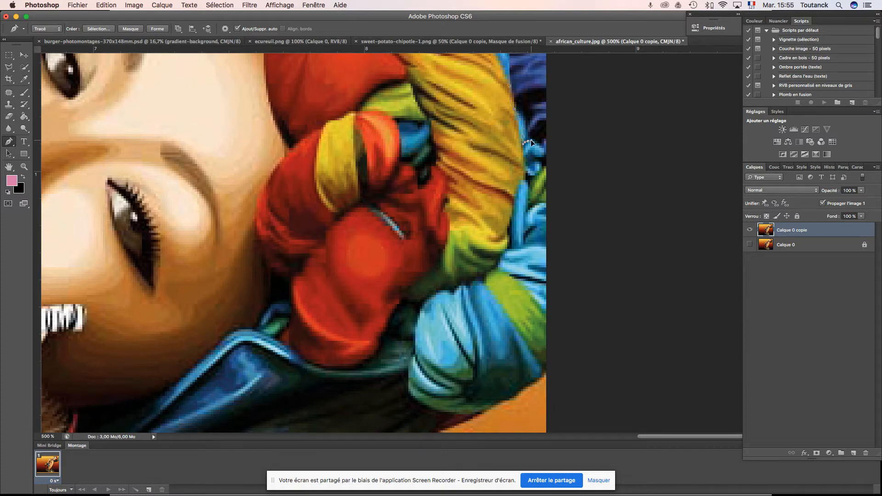
pyautogui.moveTo(537, 157)
pyautogui.mouseDown()
pyautogui.moveTo(523, 178)
pyautogui.moveTo(542, 156)
pyautogui.mouseUp()
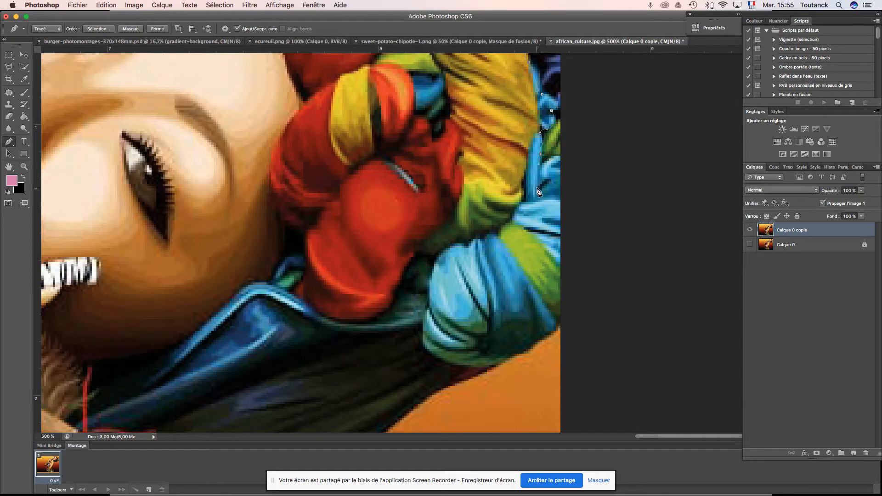
pyautogui.moveTo(536, 193); pyautogui.dragTo(537, 198)
pyautogui.press('super+minus')
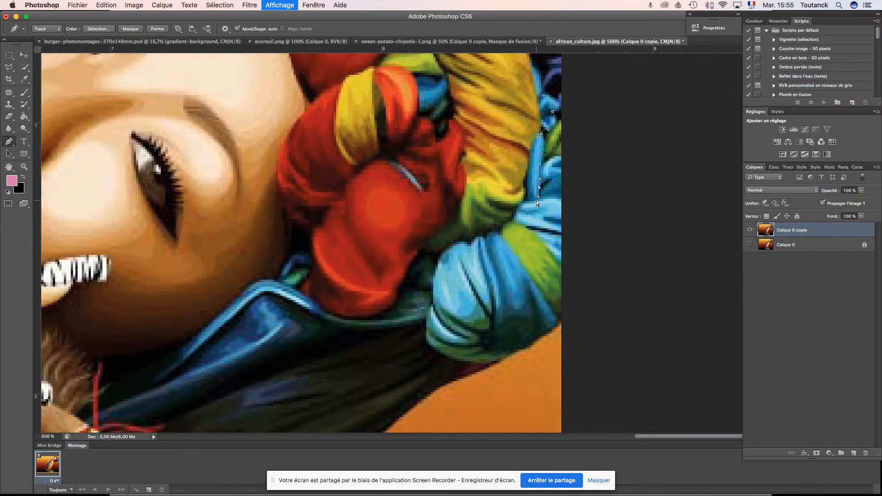
pyautogui.press('super+minus')
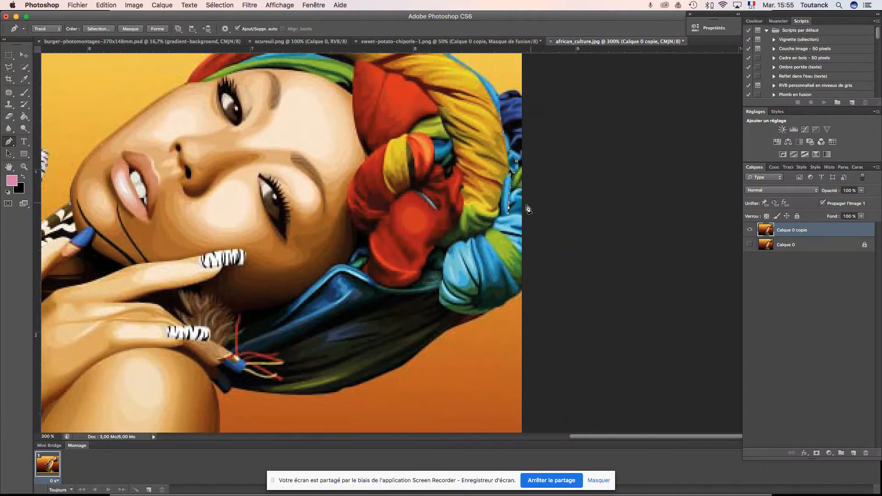
pyautogui.moveTo(500, 217); pyautogui.dragTo(496, 216)
pyautogui.press('super+plus')
pyautogui.press('super+plus')
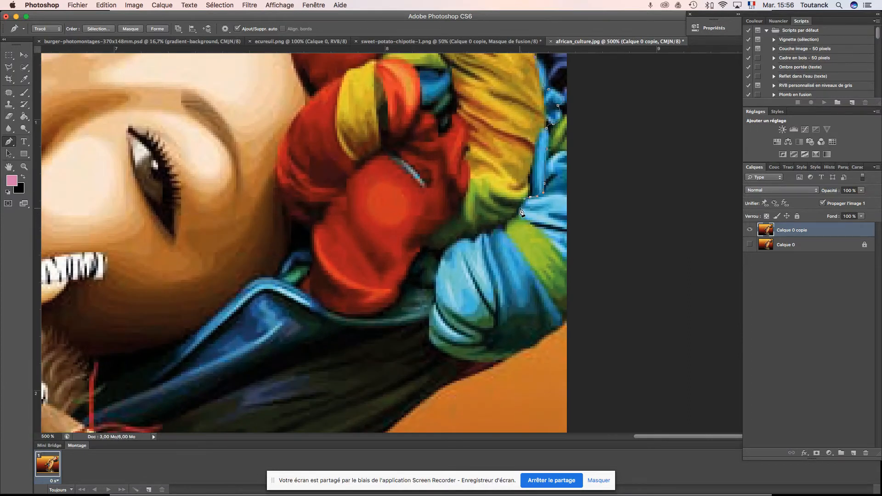
pyautogui.moveTo(500, 225); pyautogui.dragTo(458, 240)
pyautogui.press('space')
pyautogui.moveTo(441, 281); pyautogui.dragTo(498, 211)
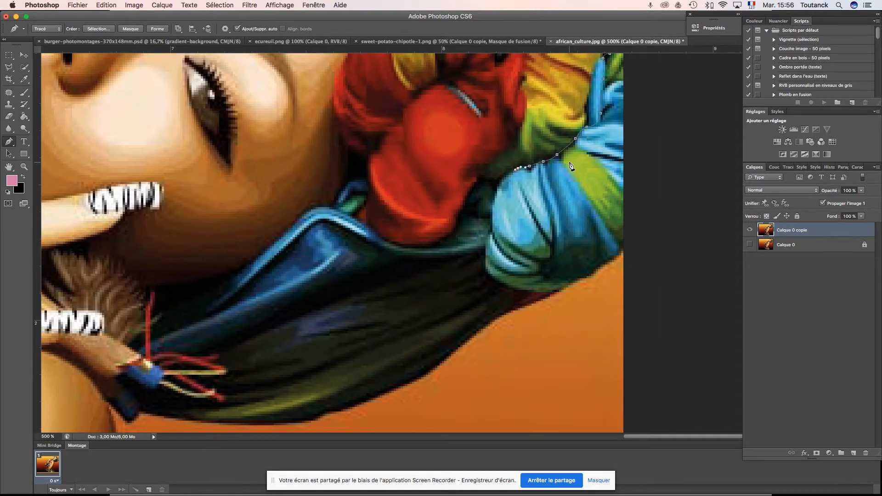
pyautogui.press('super+minus')
pyautogui.press('super+minus')
pyautogui.press('super+minus')
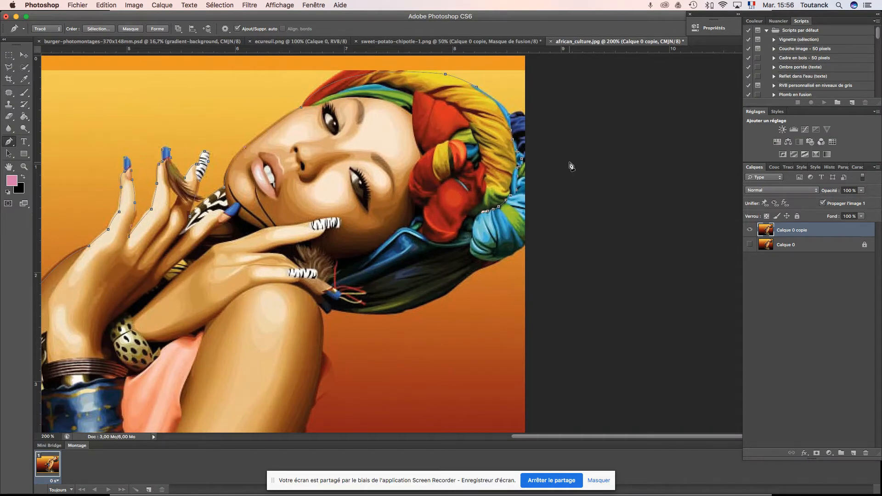
pyautogui.press('super+z')
pyautogui.press('super+z')
# Run the pen path down through the light-blue knot to the headscarf's lower edge
pyautogui.press('super+plus')
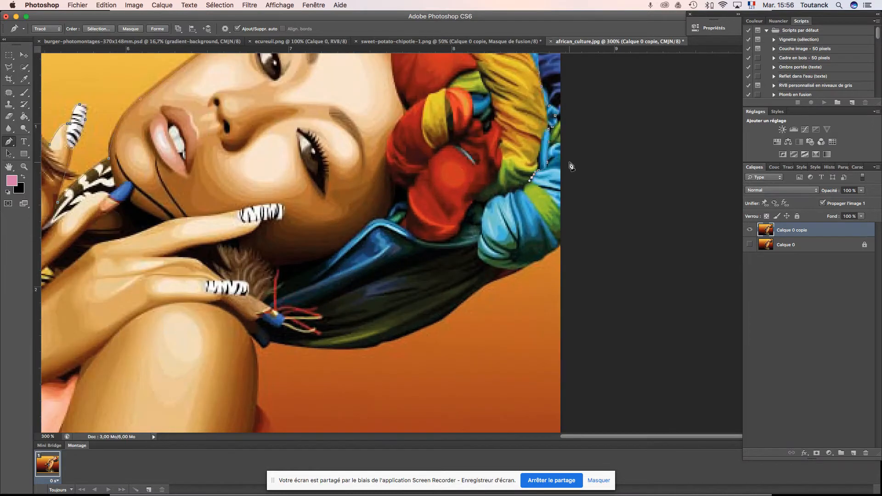
pyautogui.click(516, 199)
pyautogui.moveTo(512, 252); pyautogui.dragTo(506, 261)
pyautogui.moveTo(482, 255); pyautogui.dragTo(568, 299)
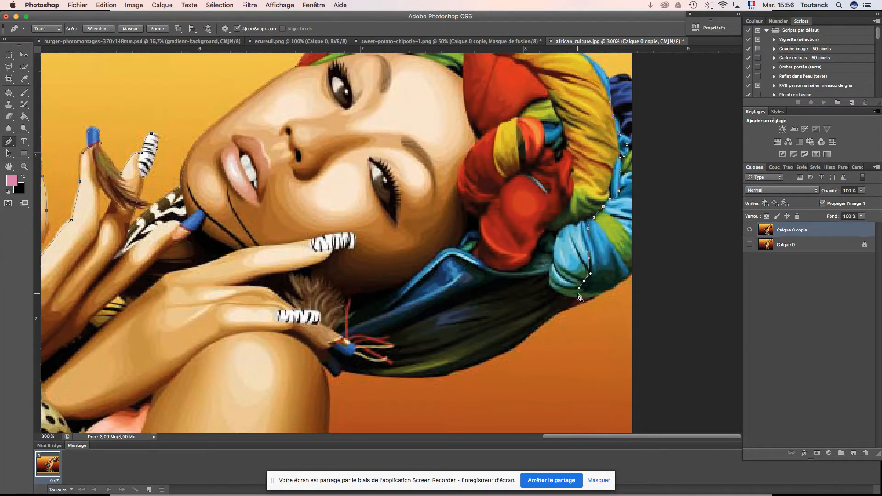
# Trace the pen path along the lower edge of the dark headscarf to the top of the raised knee
pyautogui.moveTo(567, 298); pyautogui.dragTo(565, 303)
pyautogui.moveTo(527, 333); pyautogui.dragTo(523, 338)
pyautogui.click(471, 367)
pyautogui.moveTo(471, 366); pyautogui.dragTo(443, 376)
pyautogui.click(447, 371)
pyautogui.moveTo(341, 369); pyautogui.dragTo(269, 356)
pyautogui.keyDown('alt'); pyautogui.click(342, 368); pyautogui.keyUp('alt')
pyautogui.click(319, 360)
# Continue the pen path down the outer edge of the knee to where the red fabric begins
pyautogui.press('super+plus')
pyautogui.press('super+minus')
pyautogui.press('super+minus')
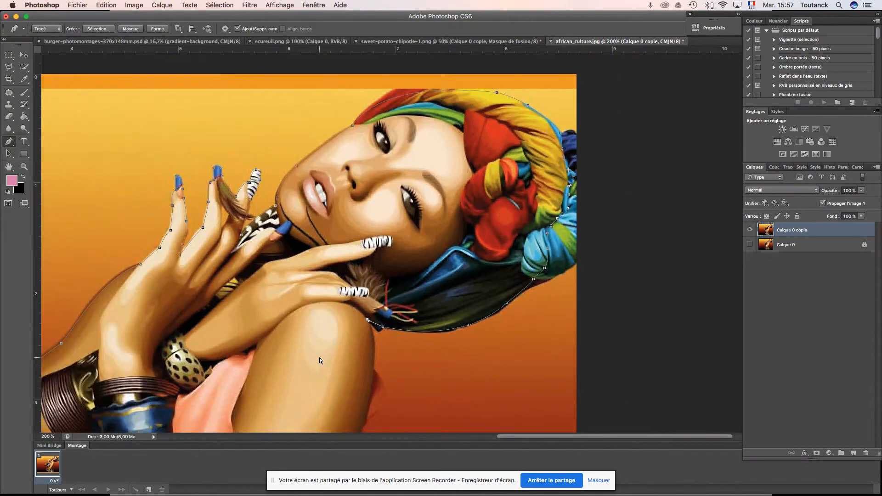
pyautogui.press('super+plus')
pyautogui.press('super+plus')
pyautogui.press('super+plus')
pyautogui.moveTo(398, 347); pyautogui.dragTo(576, 58)
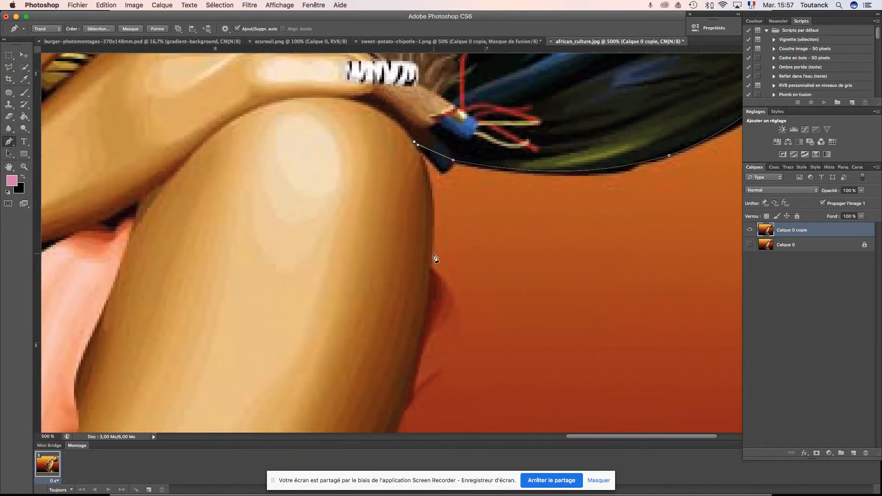
pyautogui.moveTo(427, 256); pyautogui.dragTo(420, 324)
pyautogui.press('super+minus')
pyautogui.press('super+minus')
pyautogui.press('super+minus')
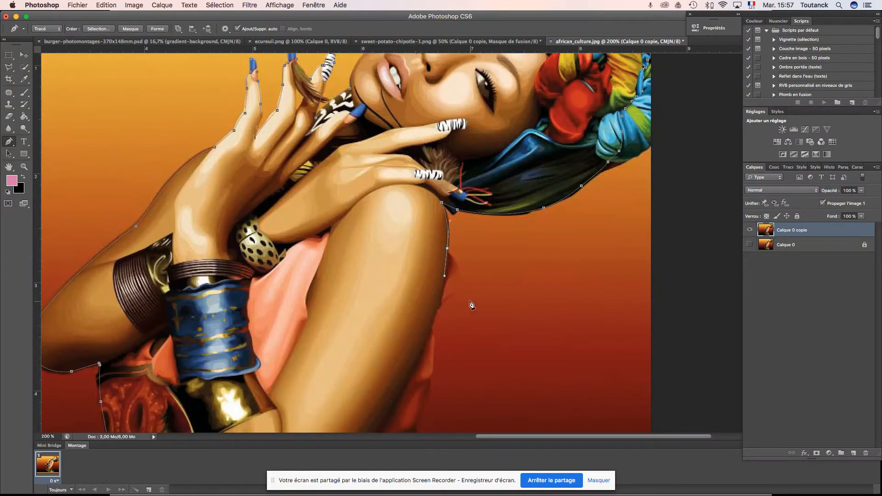
pyautogui.press('super+plus')
pyautogui.press('super+plus')
pyautogui.press('super+plus')
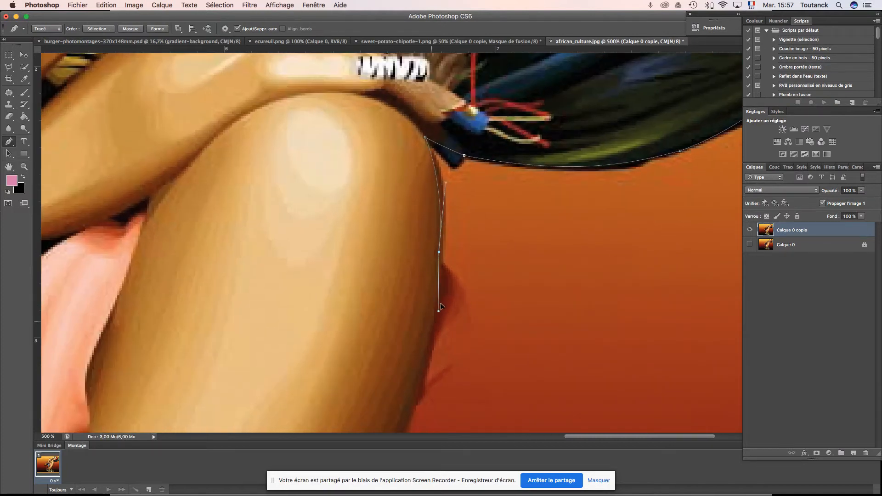
pyautogui.moveTo(441, 270); pyautogui.dragTo(441, 268)
# Trace the pen path along the outer edge of the red top down to the waistband
pyautogui.moveTo(495, 279); pyautogui.dragTo(498, 181)
pyautogui.moveTo(472, 230); pyautogui.dragTo(457, 261)
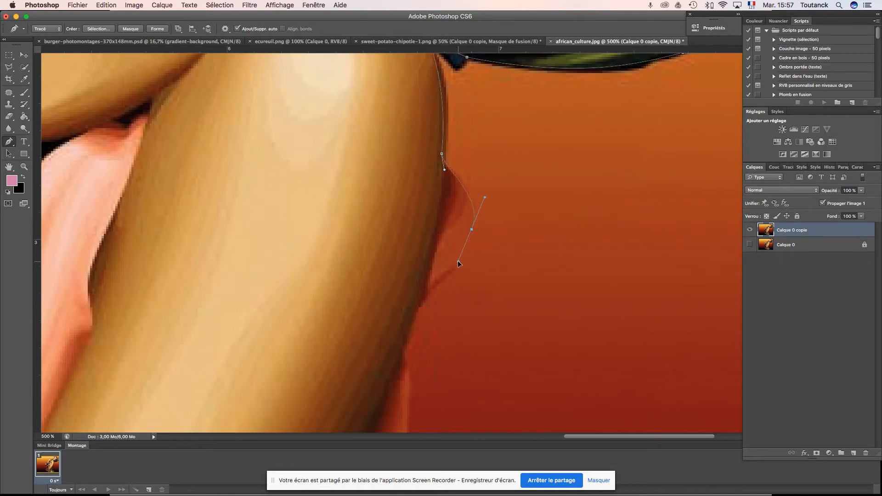
pyautogui.moveTo(419, 303); pyautogui.dragTo(489, 159)
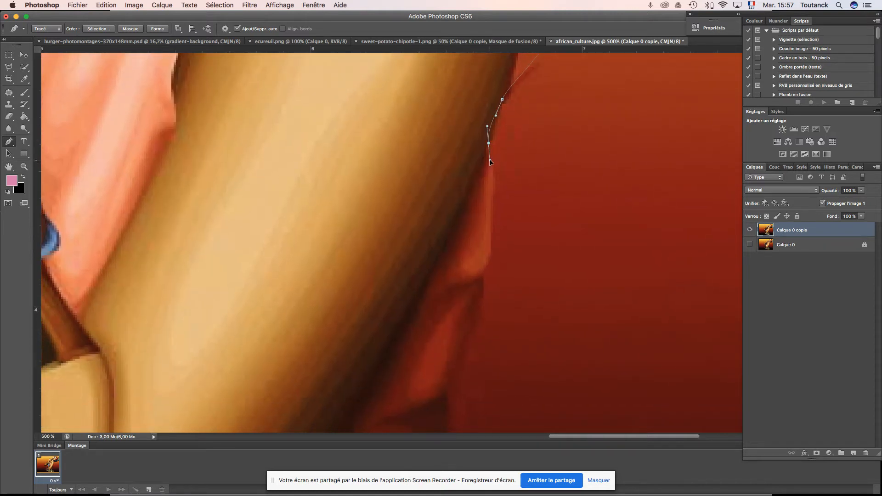
pyautogui.moveTo(482, 276)
pyautogui.mouseDown()
pyautogui.moveTo(464, 288)
pyautogui.moveTo(483, 289)
pyautogui.mouseUp()
pyautogui.moveTo(508, 320); pyautogui.dragTo(591, 138)
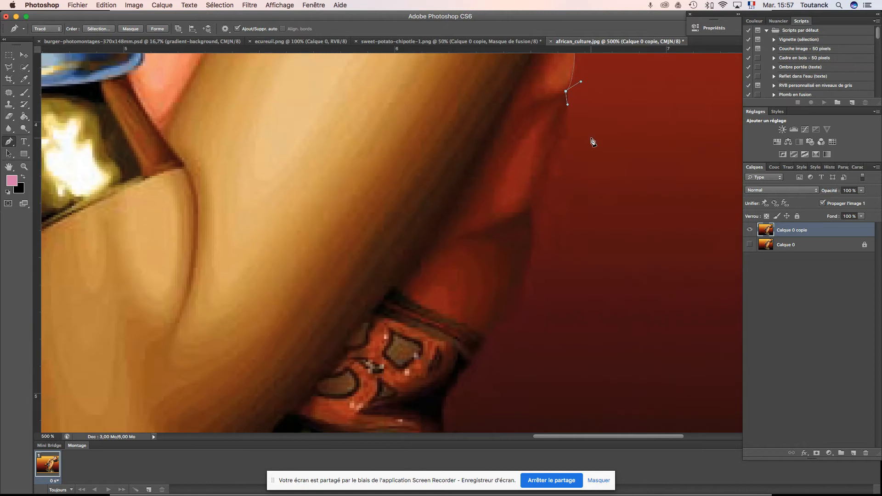
pyautogui.moveTo(526, 213); pyautogui.dragTo(530, 231)
pyautogui.moveTo(533, 276); pyautogui.dragTo(566, 132)
pyautogui.moveTo(507, 213); pyautogui.dragTo(476, 248)
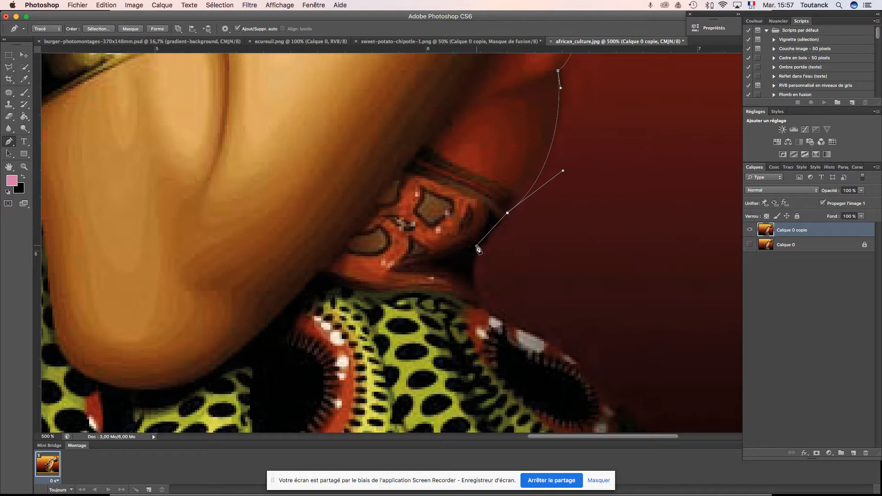
# Extend the pen path from the waist along the skirt's outer edge and around its hem to the red strap
pyautogui.click(487, 310)
pyautogui.moveTo(488, 314); pyautogui.dragTo(520, 330)
pyautogui.moveTo(592, 319); pyautogui.dragTo(461, 169)
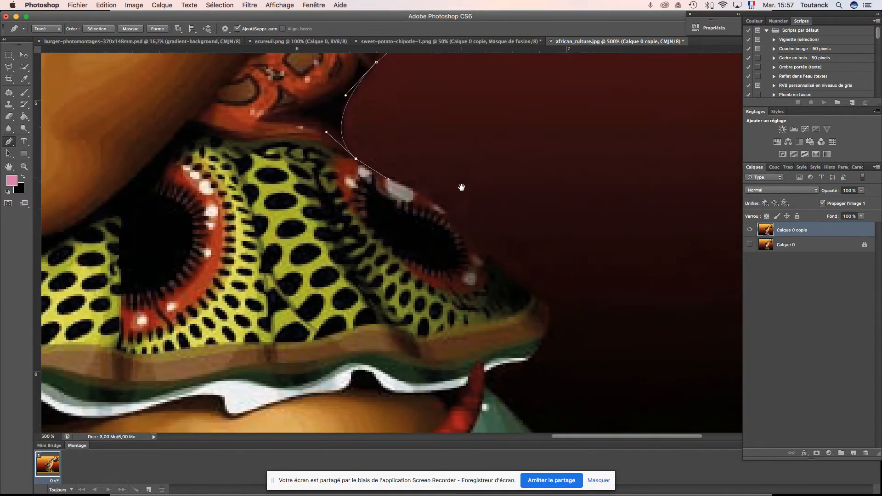
pyautogui.moveTo(549, 305); pyautogui.dragTo(546, 327)
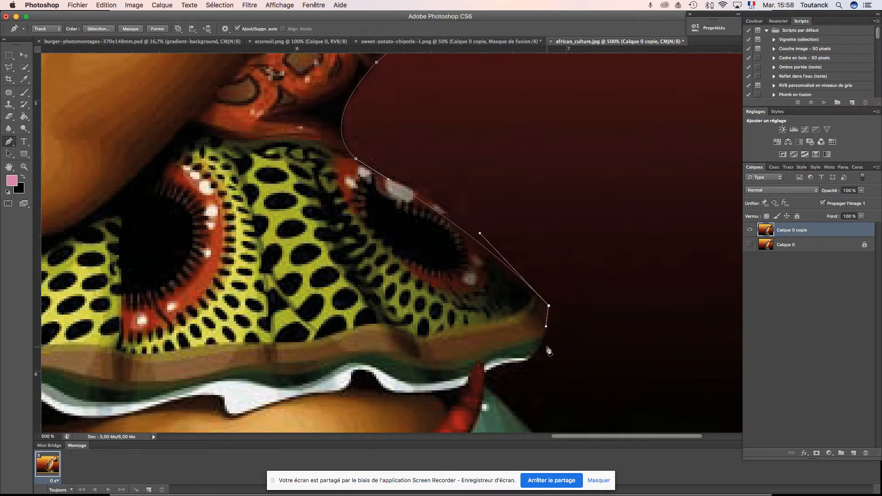
pyautogui.moveTo(513, 366); pyautogui.dragTo(490, 367)
pyautogui.click(480, 380)
# Trace the green fabric below the hem and close the path along the picture's lower edge at its starting point
pyautogui.moveTo(531, 386); pyautogui.dragTo(445, 243)
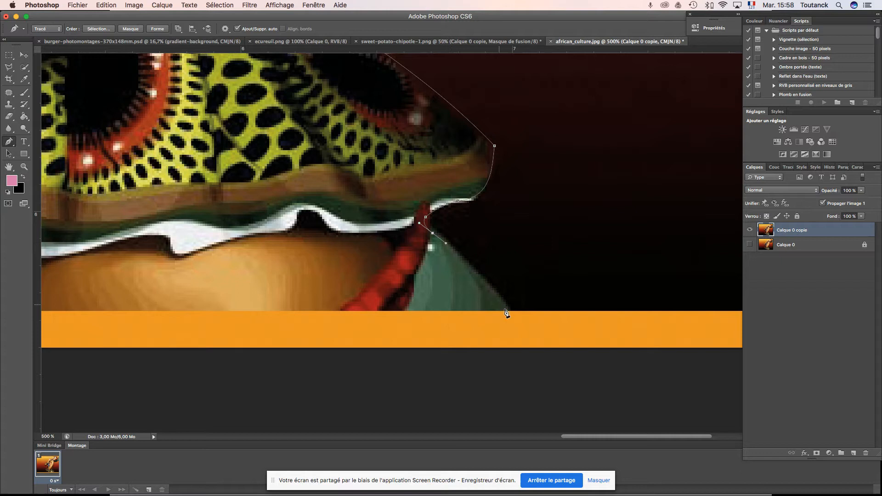
pyautogui.moveTo(506, 307); pyautogui.dragTo(506, 310)
pyautogui.scroll(-2, 459, 305)
pyautogui.click(57, 280)
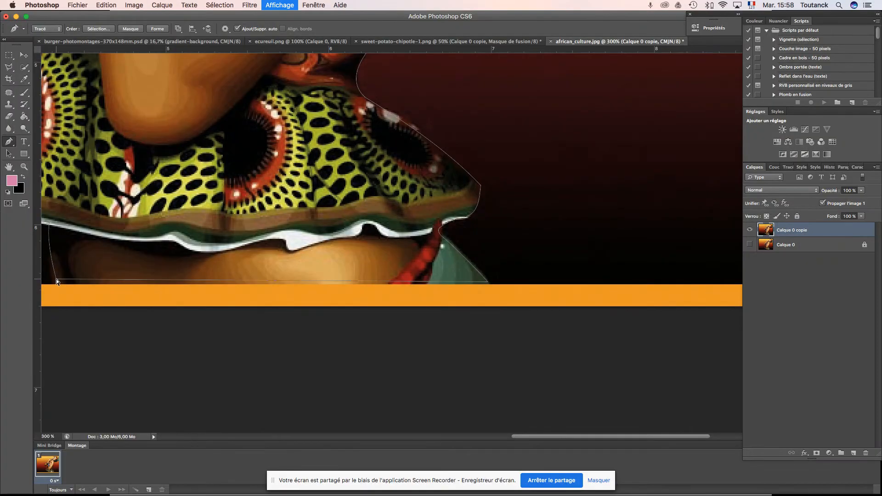
# Draw a small closed pen path in the gap between the second finger and the brown feather
pyautogui.scroll(-3, 58, 282)
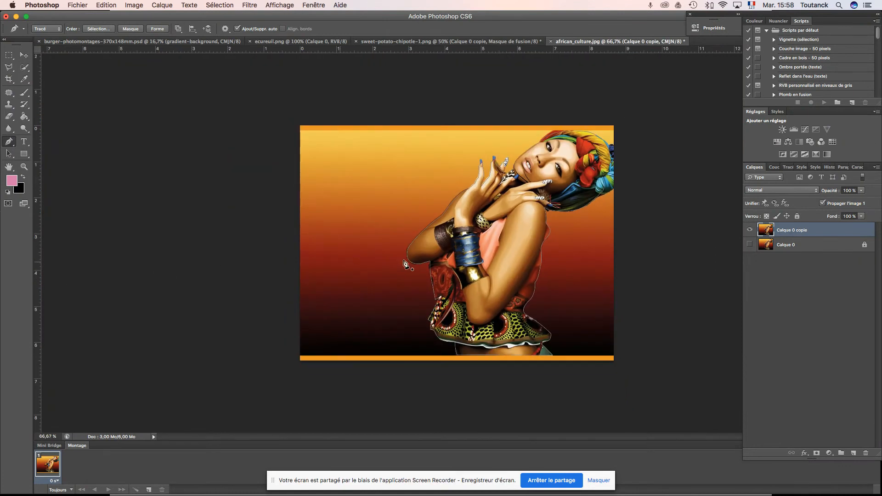
pyautogui.scroll(3, 430, 258)
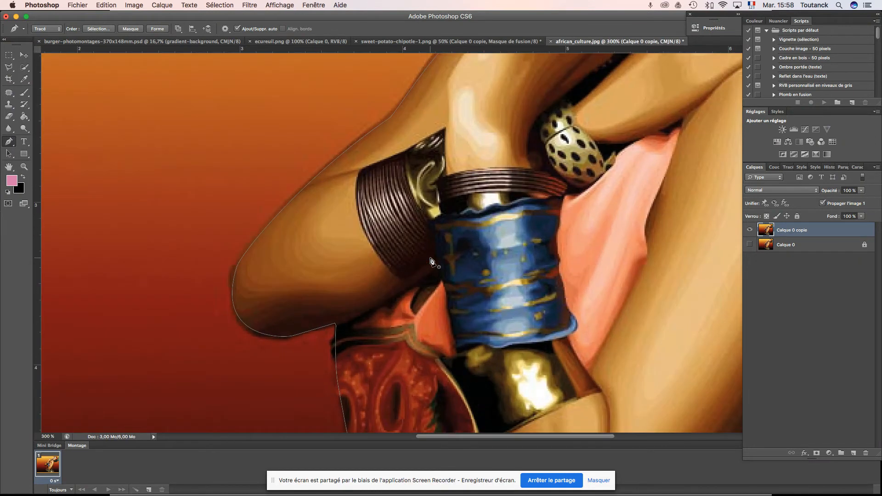
pyautogui.moveTo(579, 127); pyautogui.dragTo(281, 423)
pyautogui.scroll(4, 422, 227)
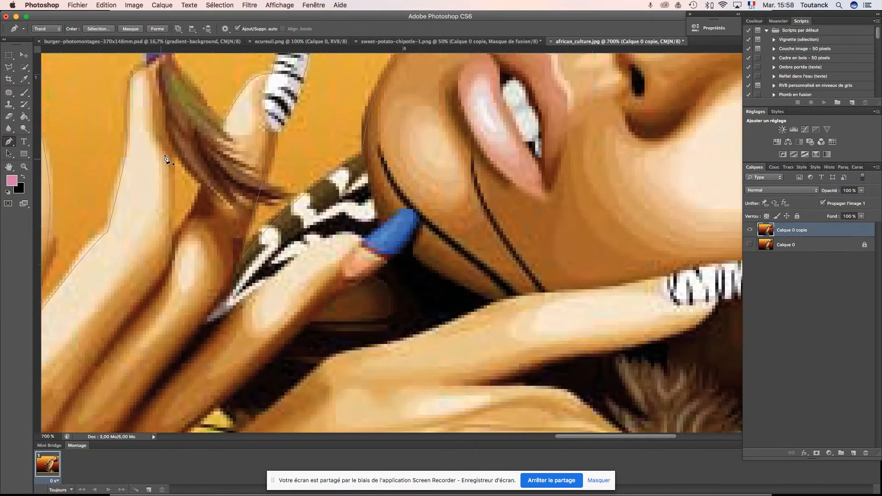
pyautogui.click(172, 151)
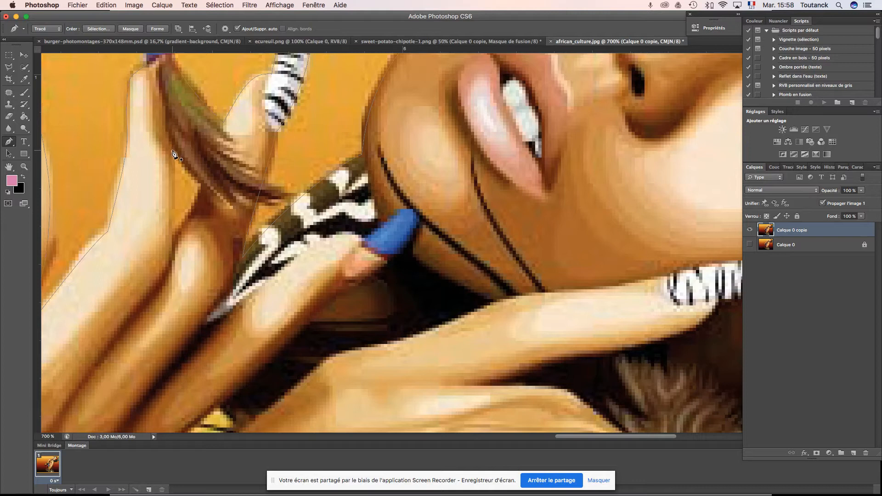
pyautogui.click(172, 238)
pyautogui.click(193, 172)
pyautogui.click(172, 151)
# View the image at 100% and select the woman's outline with the Path Selection tool
pyautogui.press('super+1')
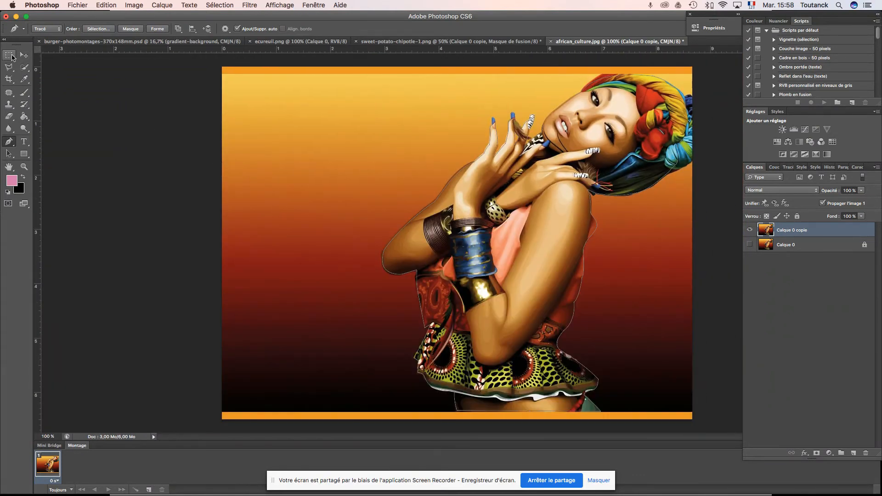
pyautogui.click(8, 155)
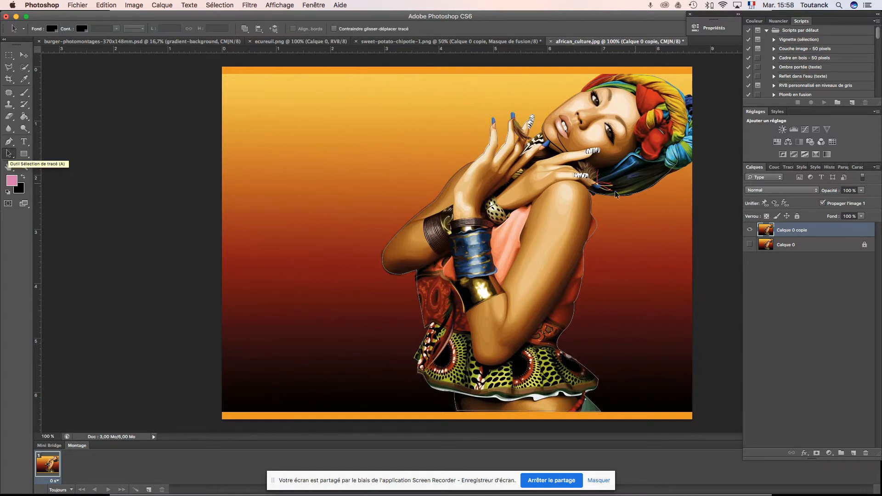
pyautogui.click(592, 214)
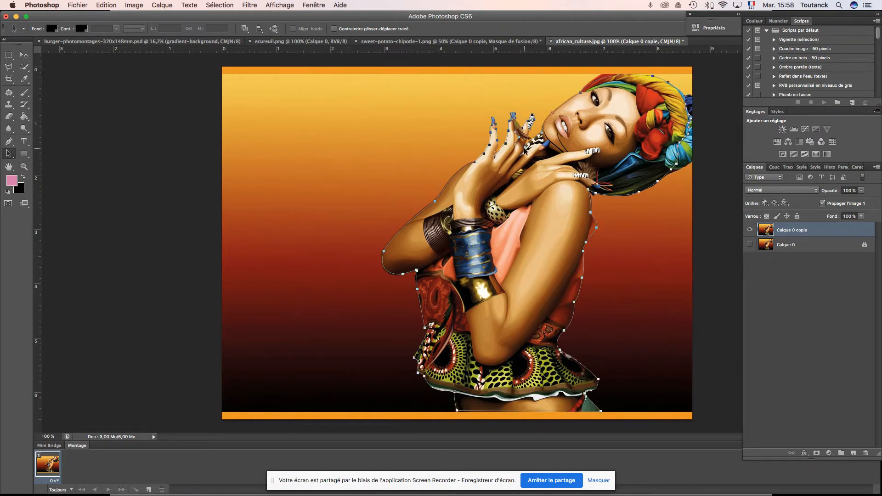
# Keep the path operation on Exclure les formes se chevauchant and turn the woman's pen path into a vector mask on Calque 0 copie
pyautogui.click(247, 31)
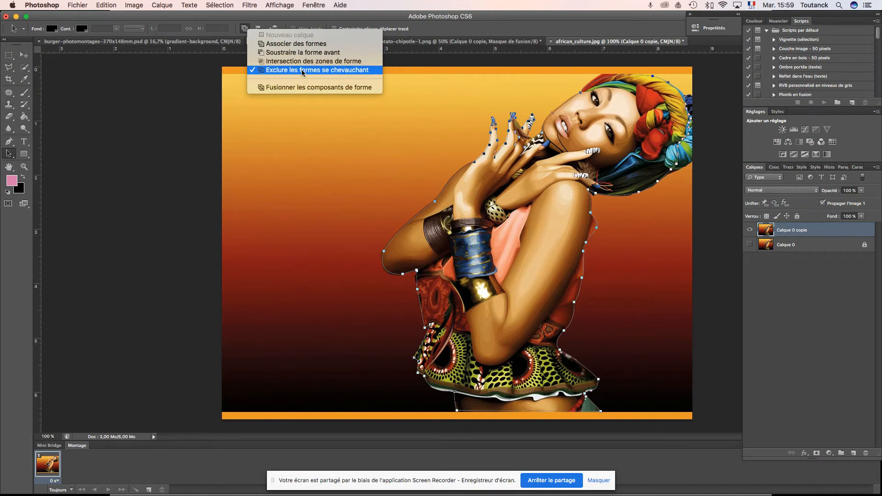
pyautogui.click(10, 144)
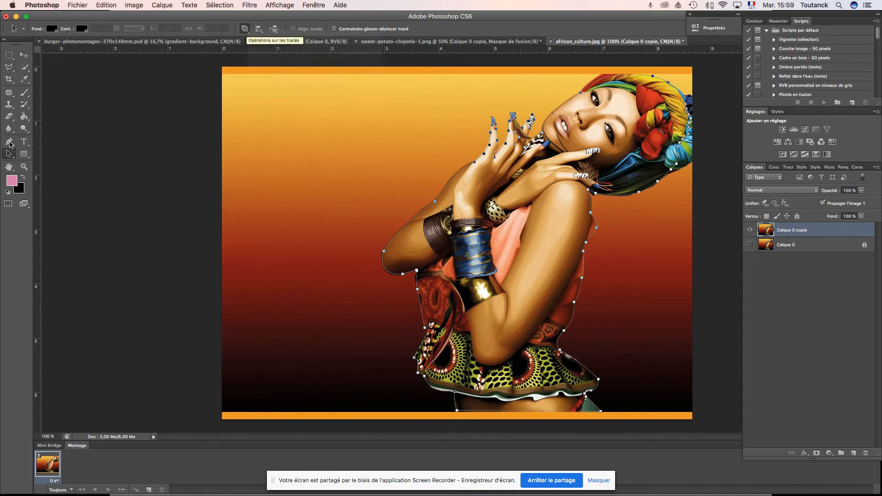
pyautogui.click(9, 144)
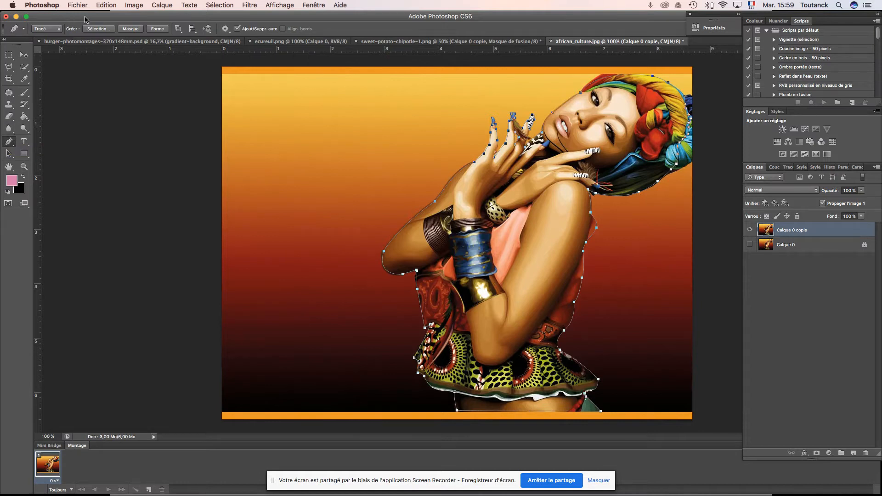
pyautogui.click(130, 29)
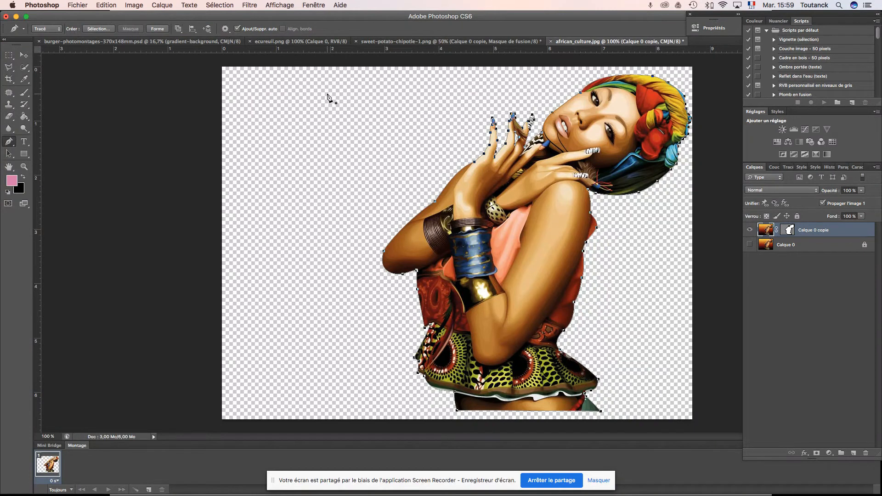
# Save the masked picture as african_culture.psd in the worldcitizen-burger folder with maximised compatibility
pyautogui.press('super+s')
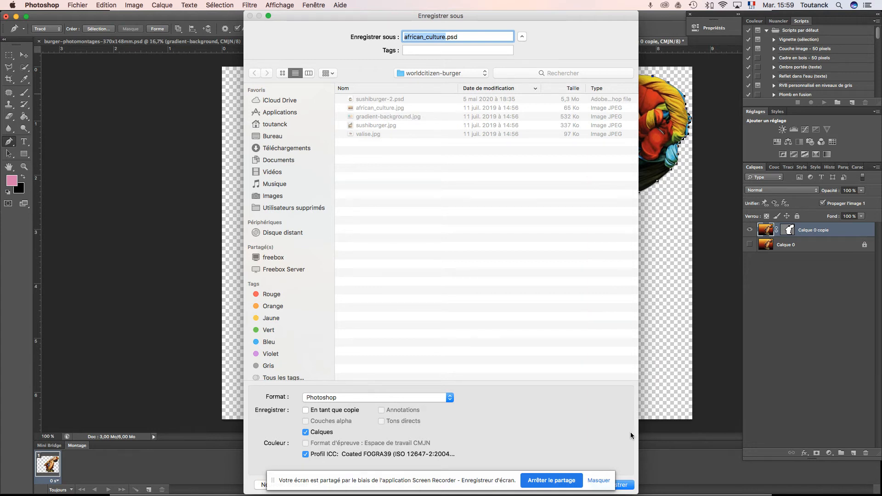
pyautogui.click(626, 486)
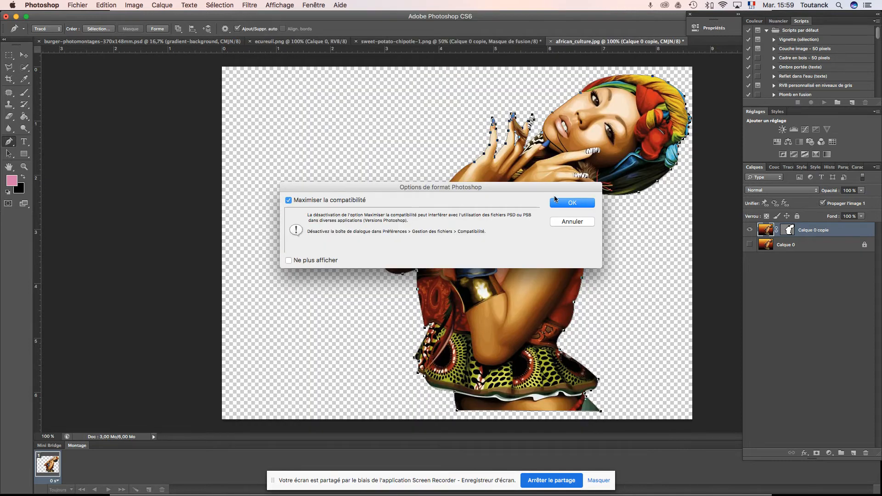
pyautogui.click(571, 204)
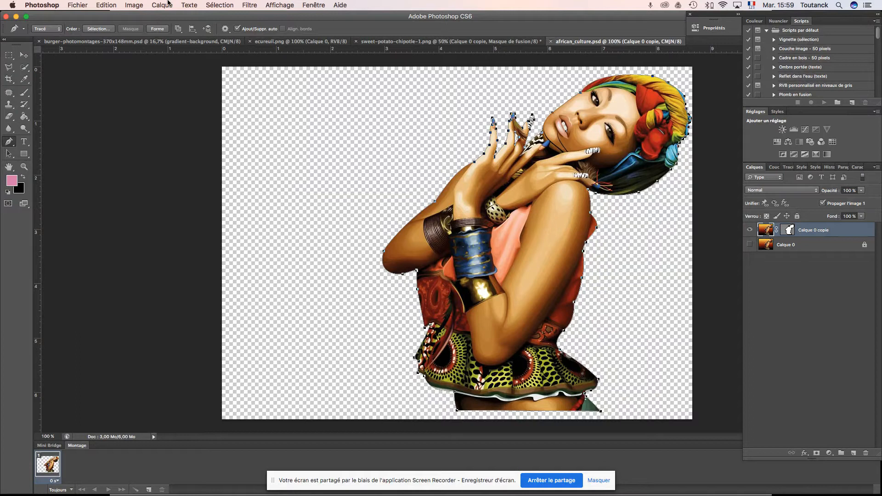
# Deselect the work path and examine the woman's cut-out edges up close at 300%
pyautogui.click(80, 6)
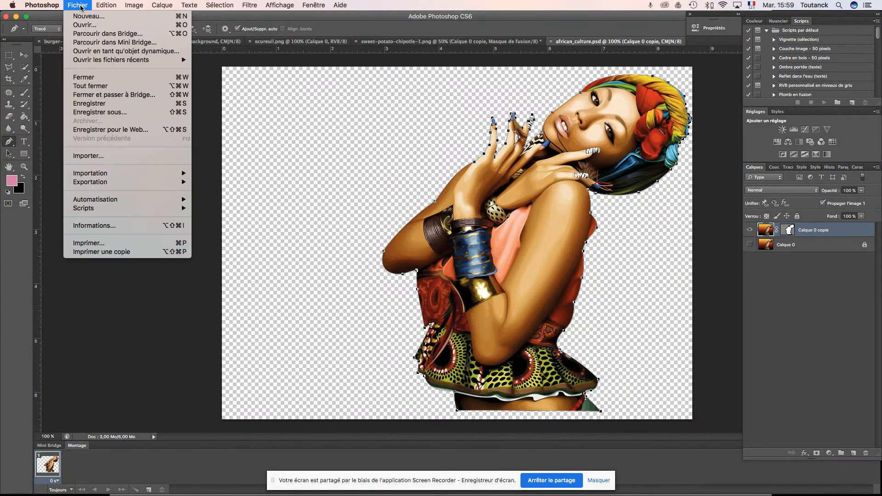
pyautogui.click(799, 316)
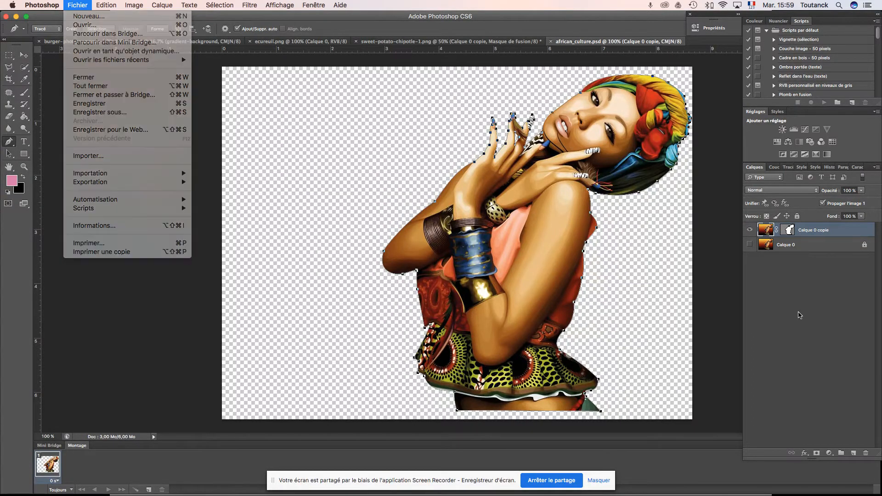
pyautogui.click(797, 344)
pyautogui.click(787, 168)
pyautogui.click(794, 257)
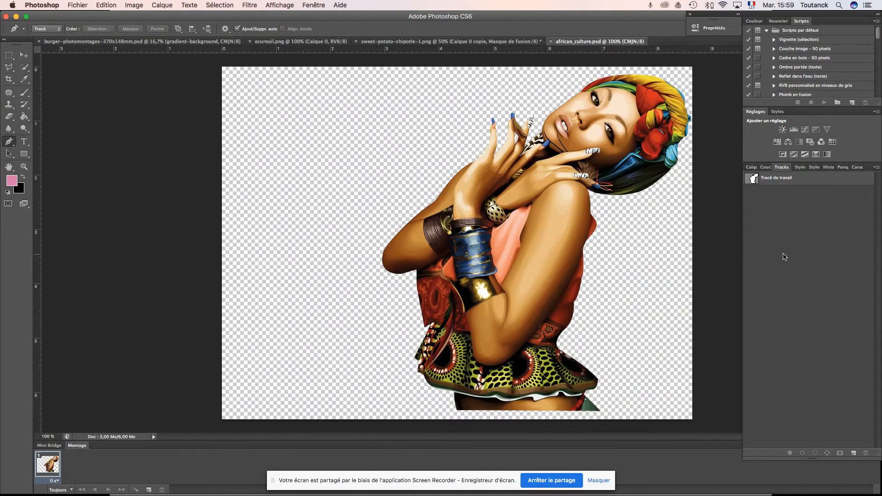
pyautogui.press('super+plus')
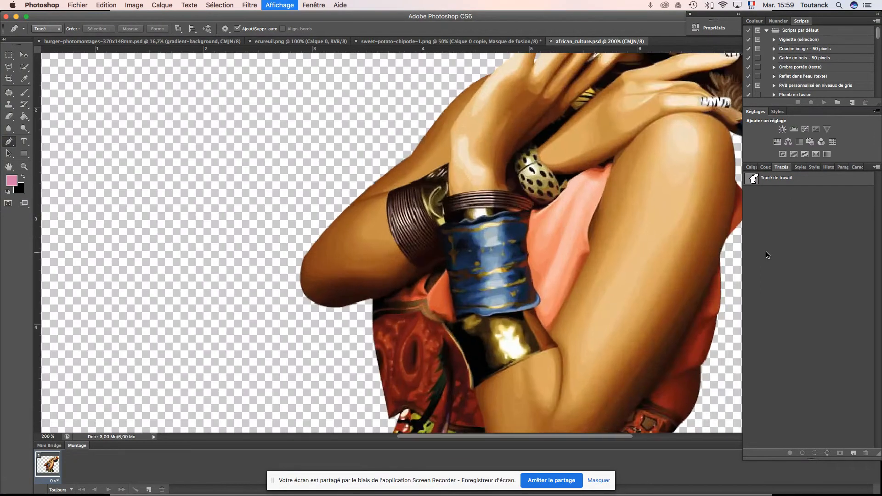
pyautogui.press('super+plus')
pyautogui.moveTo(473, 142); pyautogui.dragTo(184, 297)
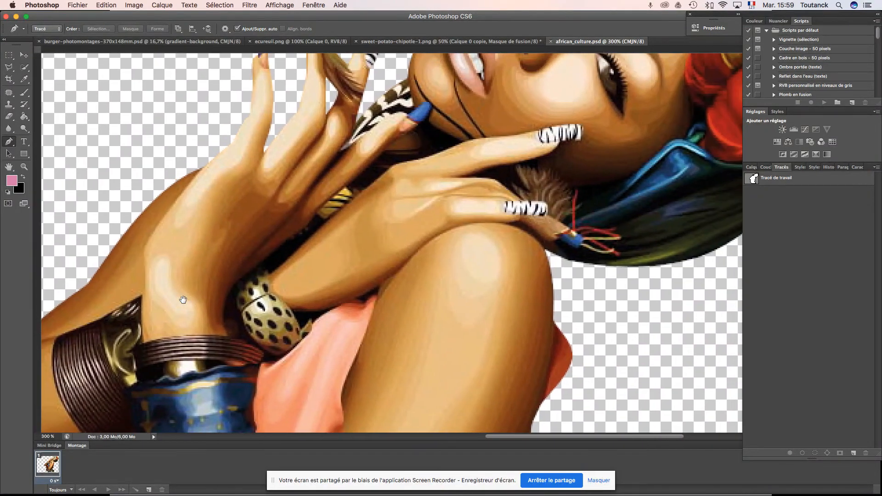
pyautogui.press('super+minus')
pyautogui.press('super+minus')
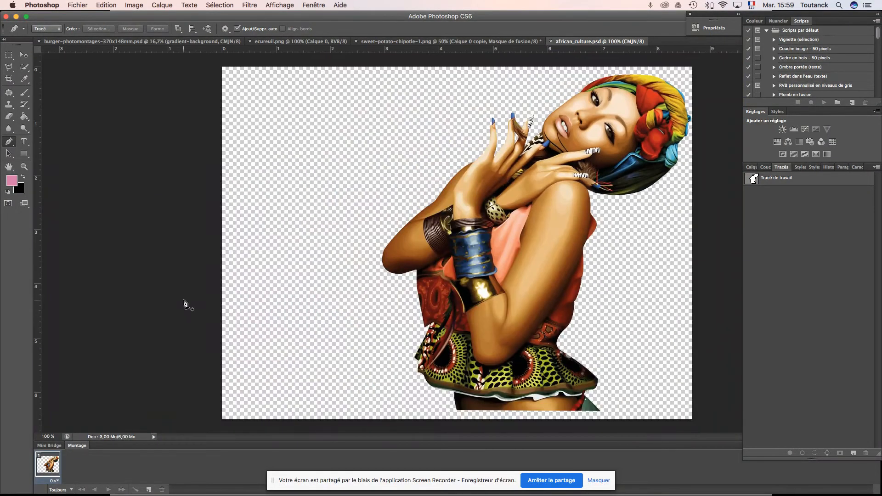
# Open valise.jpg from the worldcitizen-burger folder and check the suitcase against the finished montage on the presentation slide
pyautogui.click(77, 5)
pyautogui.click(88, 29)
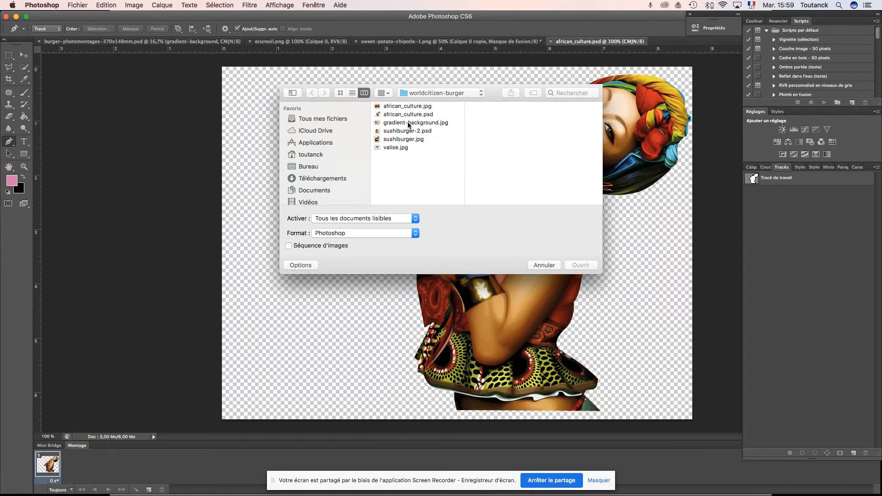
pyautogui.click(400, 148)
pyautogui.click(584, 266)
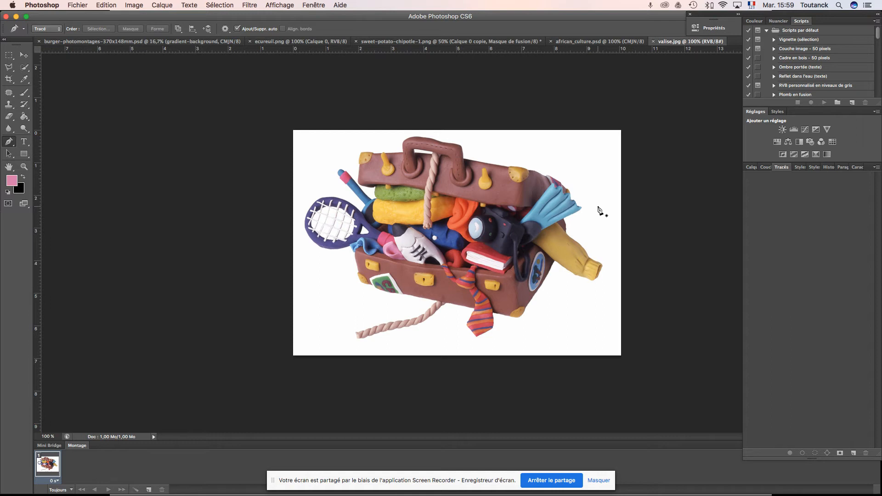
pyautogui.press('super+Tab')
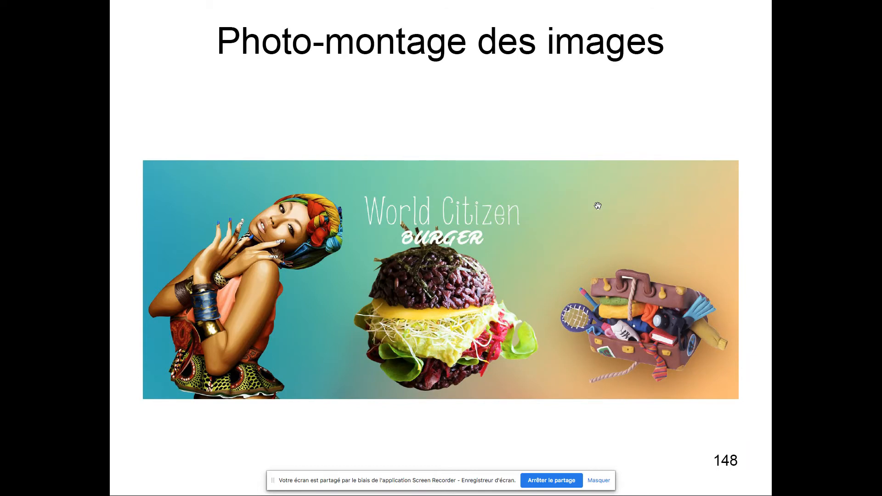
pyautogui.press('super+Tab')
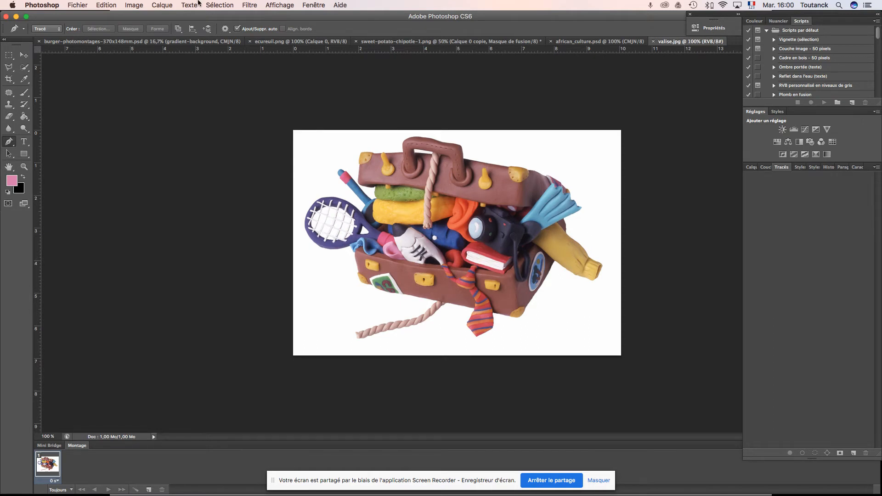
# Convert valise.jpg to the CMJN colour mode, accepting the Coated FOGRA39 profile
pyautogui.click(134, 5)
pyautogui.moveTo(138, 17)
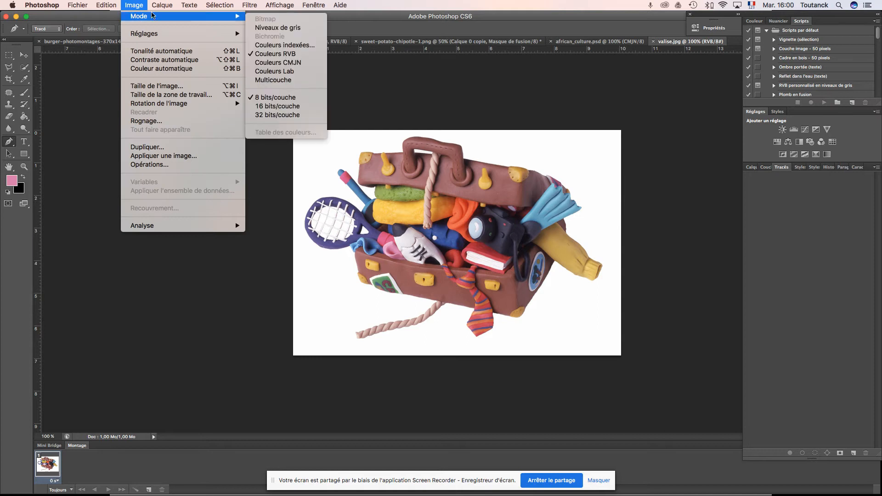
pyautogui.click(290, 62)
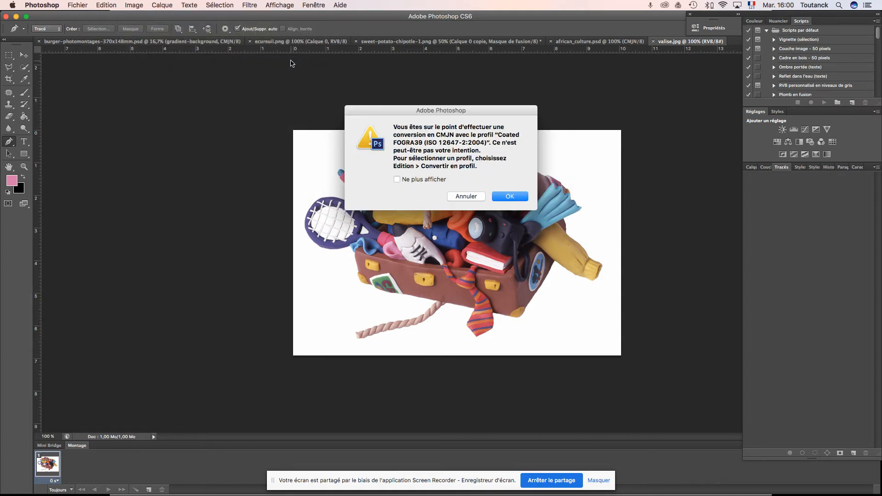
pyautogui.click(513, 198)
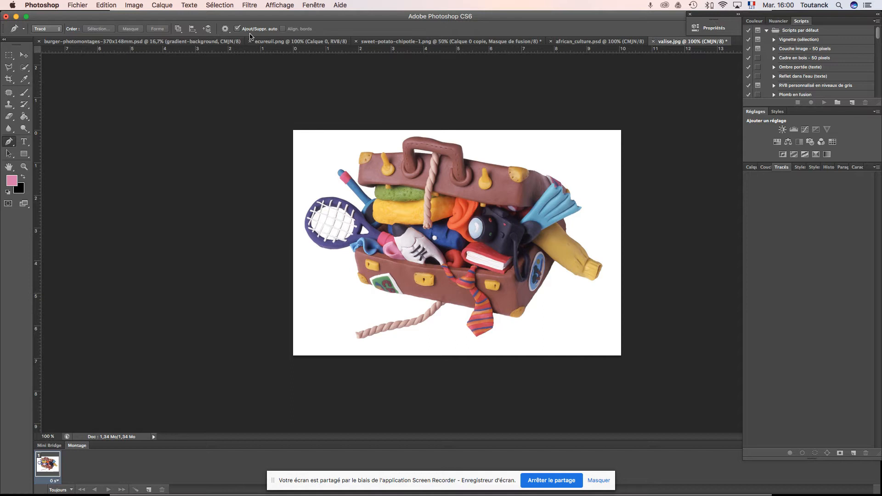
# Set the suitcase image's resolution to 300 pixels/centimetre without resampling
pyautogui.click(129, 6)
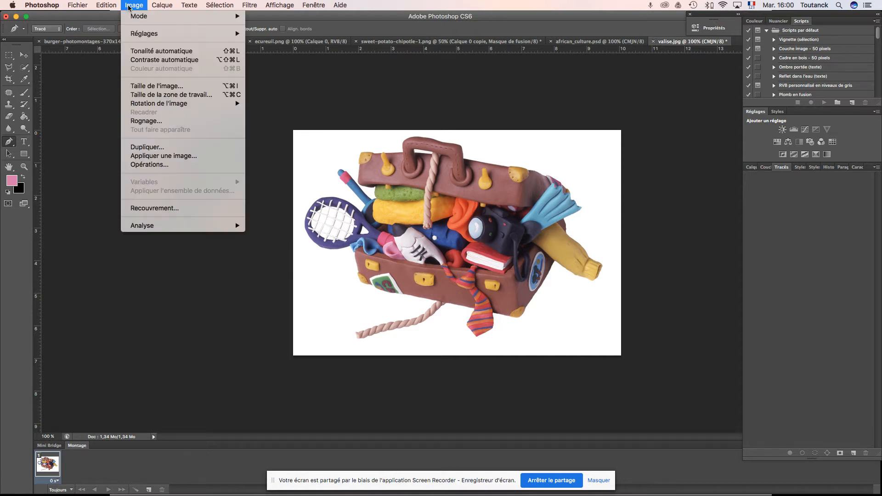
pyautogui.click(151, 86)
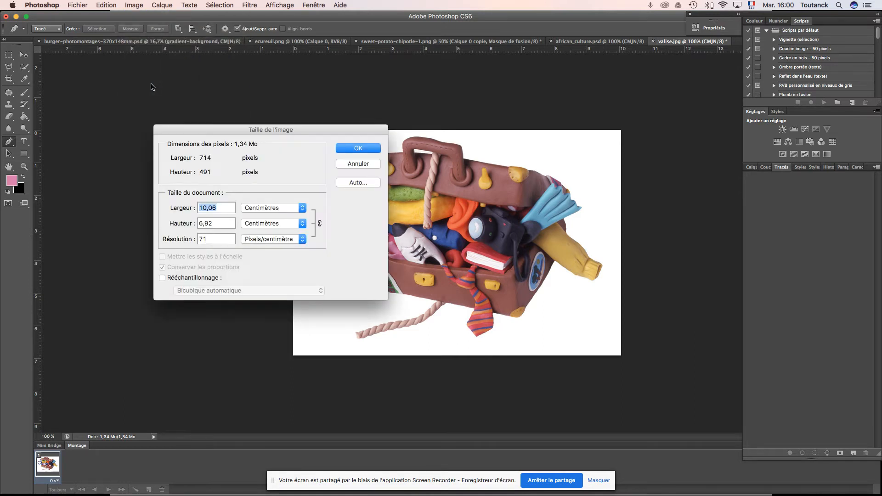
pyautogui.moveTo(212, 240); pyautogui.dragTo(186, 244)
pyautogui.write('300')
pyautogui.press('Return')
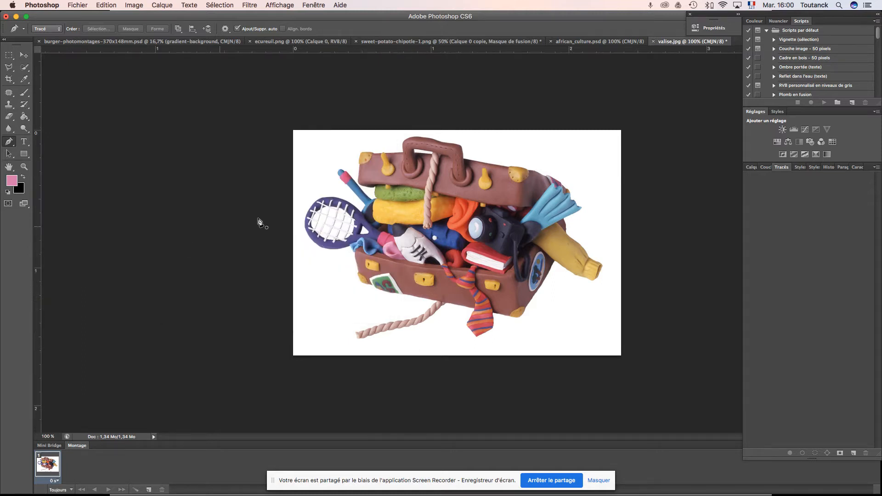
# Convert the suitcase background into the editable layer Calque 0 and duplicate it
pyautogui.click(747, 168)
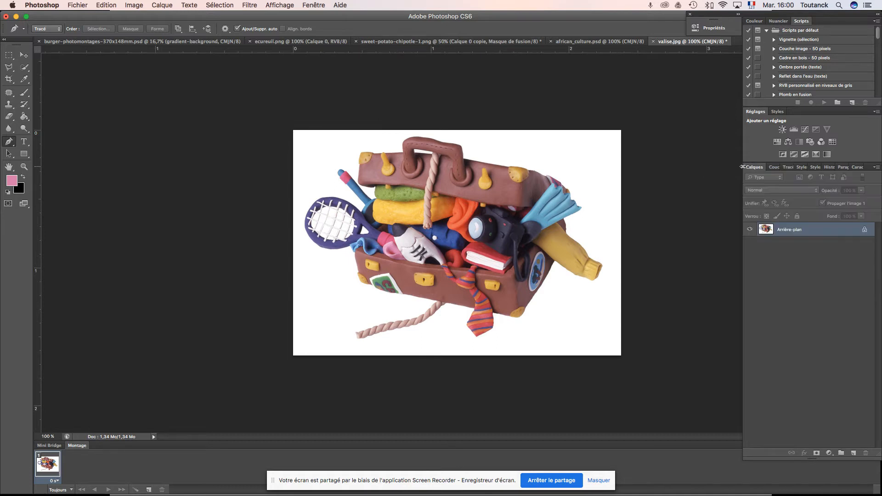
pyautogui.doubleClick(796, 232)
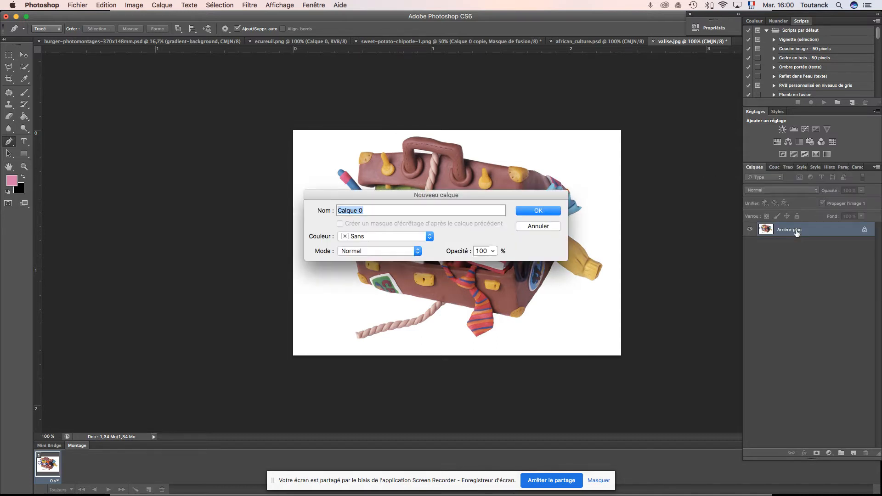
pyautogui.click(533, 211)
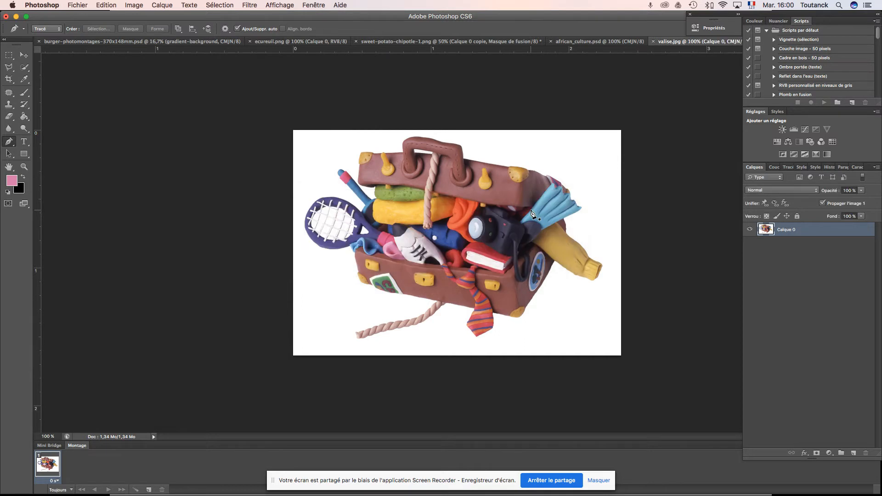
pyautogui.moveTo(784, 232); pyautogui.dragTo(853, 455)
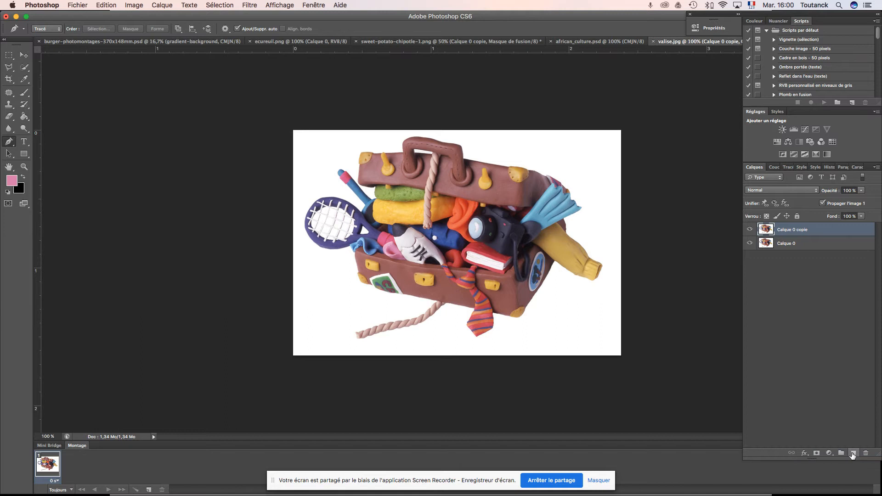
# Lock and hide the original Calque 0, and make Calque 0 copie the active layer
pyautogui.click(795, 244)
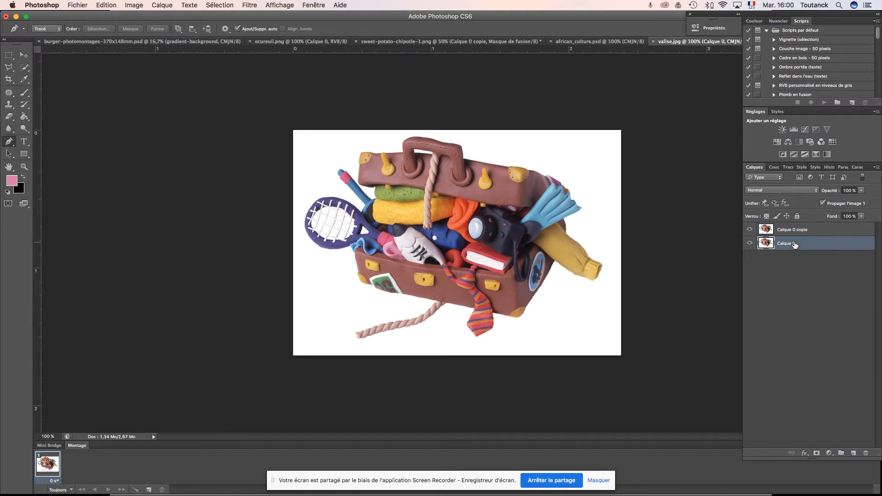
pyautogui.click(797, 216)
pyautogui.click(749, 243)
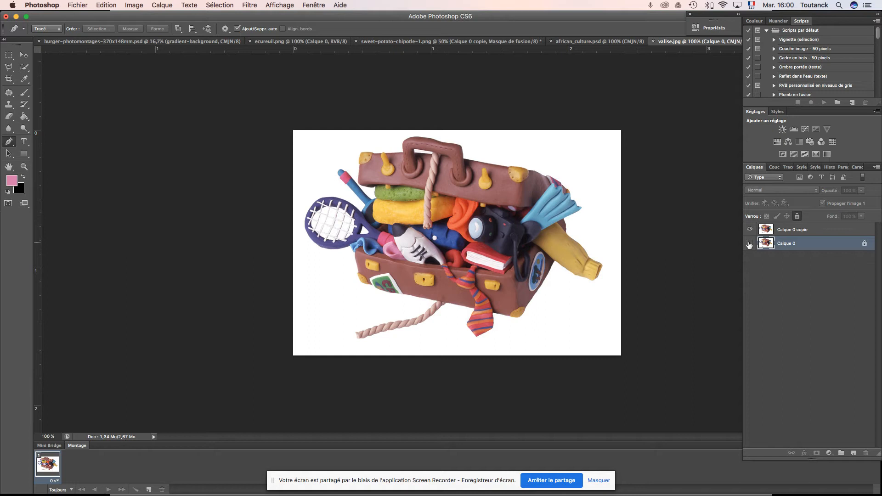
pyautogui.click(797, 231)
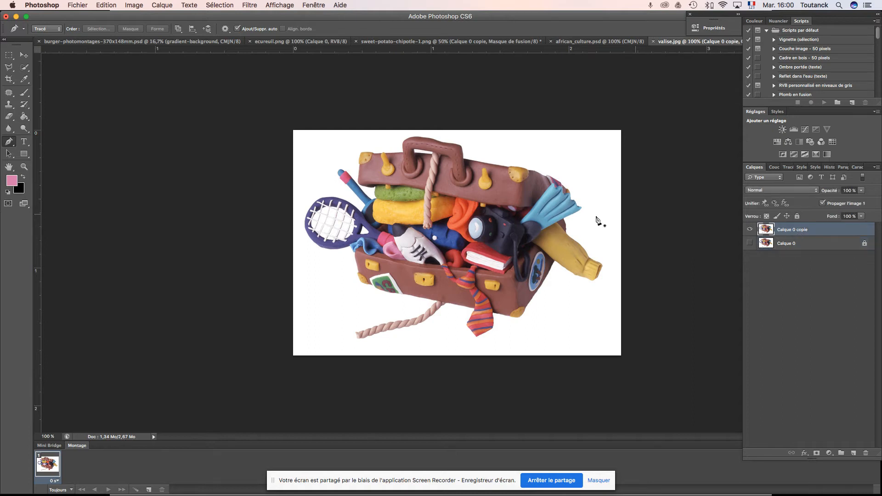
pyautogui.scroll(2, 455, 247)
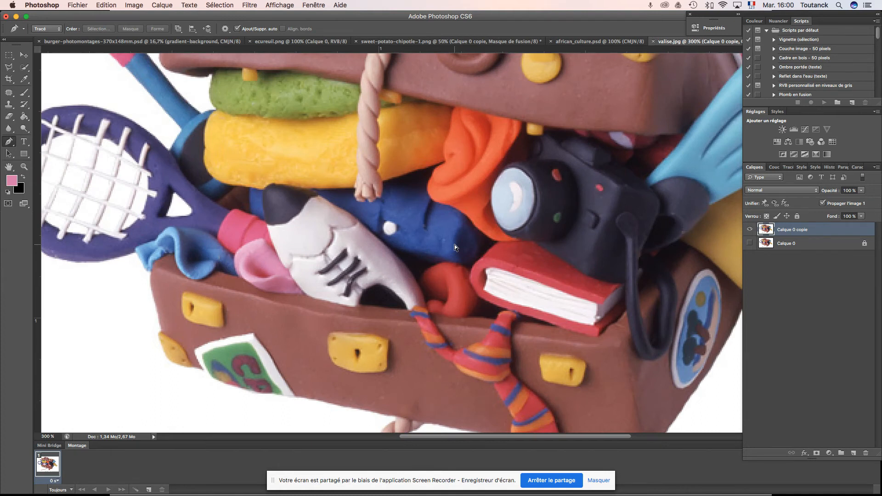
pyautogui.scroll(-1, 455, 247)
pyautogui.scroll(-1, 454, 245)
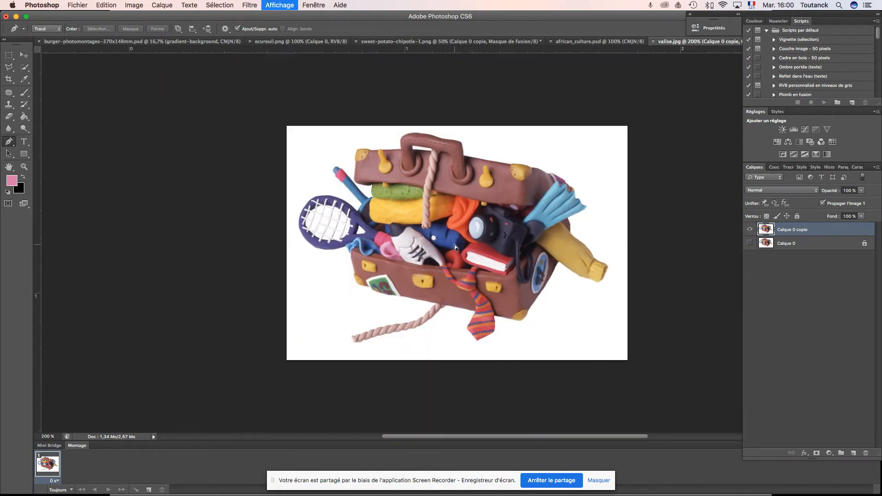
pyautogui.scroll(1, 453, 245)
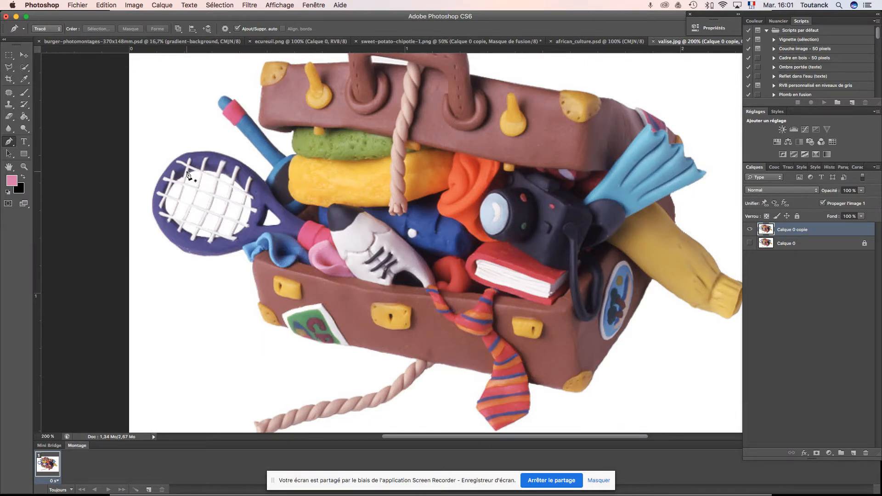
pyautogui.scroll(-1, 189, 177)
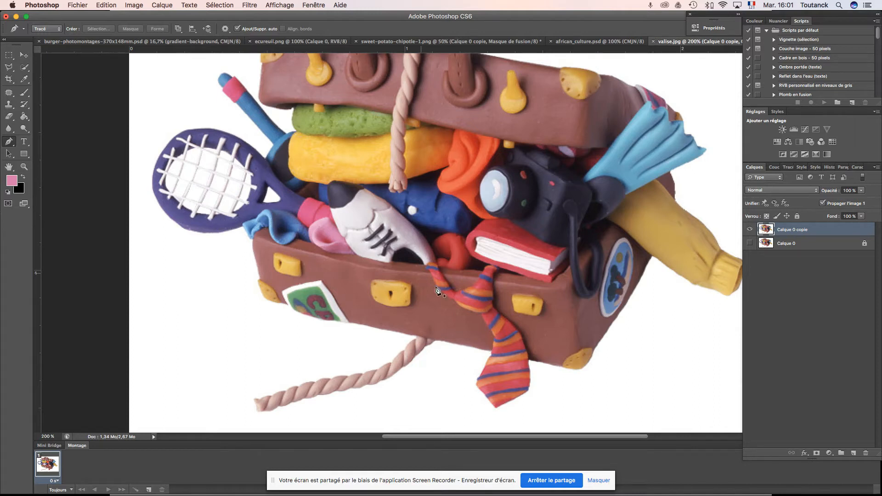
# Start a Pen path at the free end of the loose lower rope and trace the first half of its upper edge
pyautogui.press('super+plus')
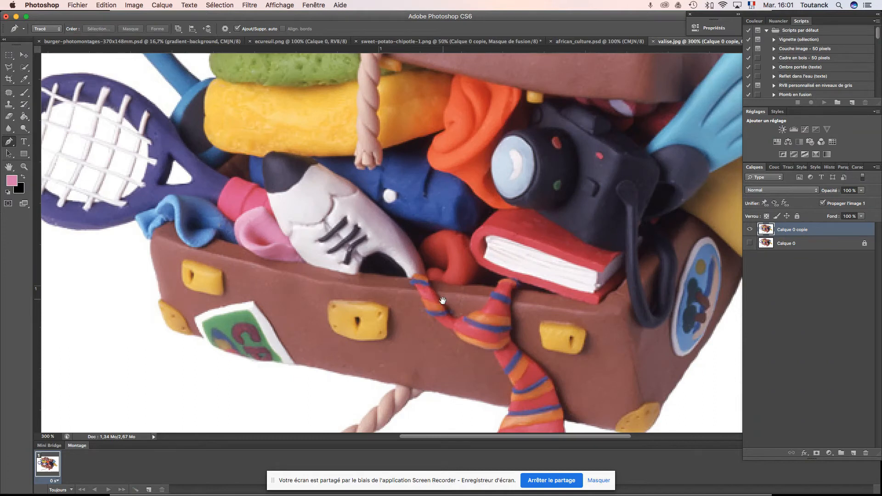
pyautogui.scroll(-5, 443, 299)
pyautogui.hscroll(-2, 443, 299)
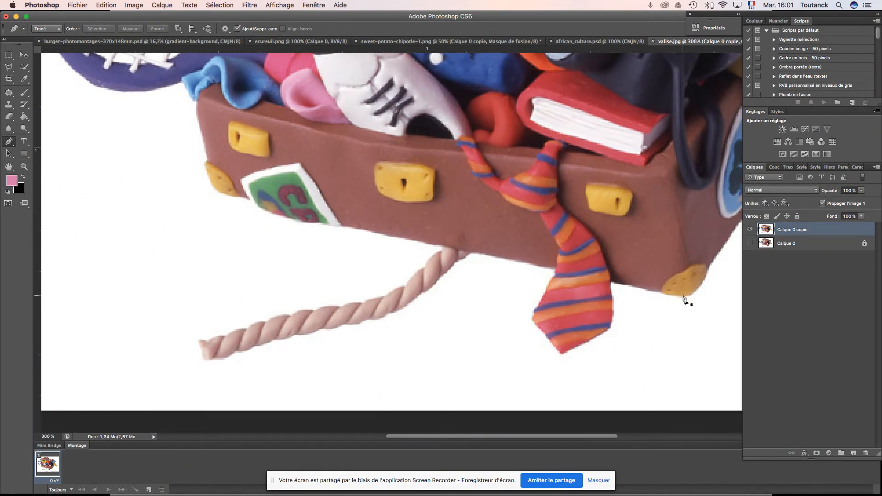
pyautogui.press('super+plus')
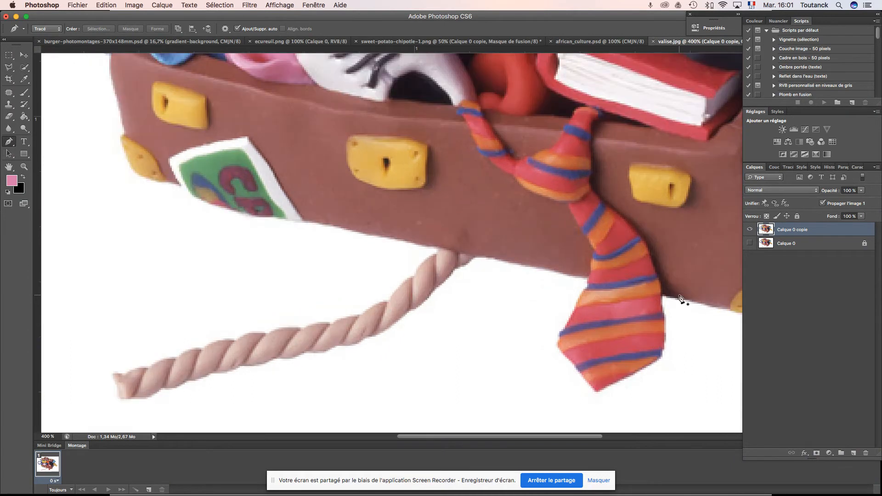
pyautogui.moveTo(285, 274); pyautogui.dragTo(286, 250)
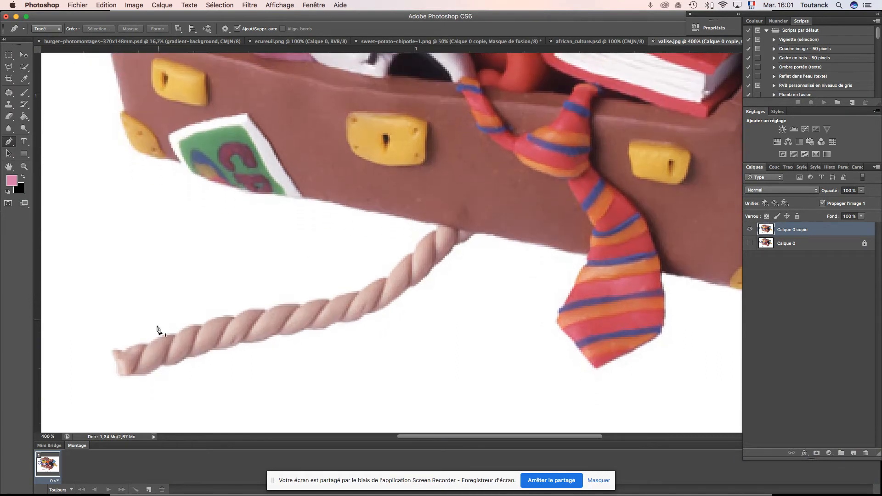
pyautogui.click(122, 374)
pyautogui.click(114, 352)
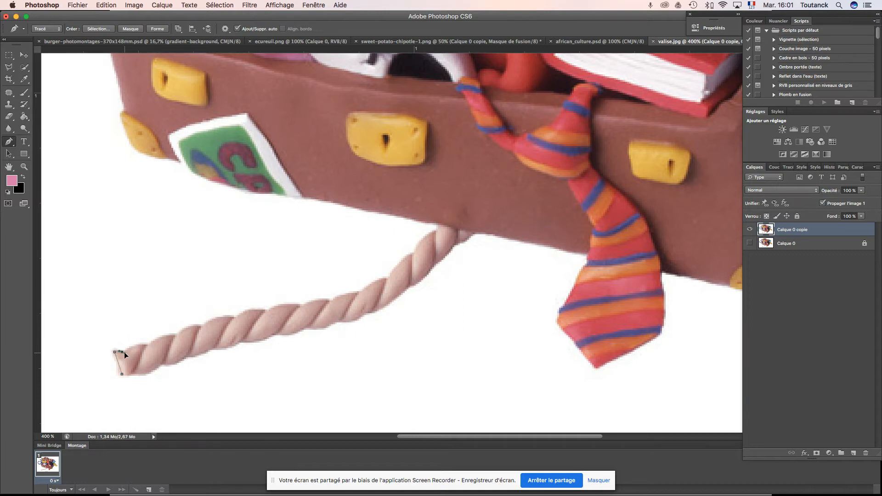
pyautogui.moveTo(130, 348); pyautogui.dragTo(131, 349)
pyautogui.moveTo(173, 340); pyautogui.dragTo(234, 325)
pyautogui.click(242, 315)
pyautogui.click(275, 308)
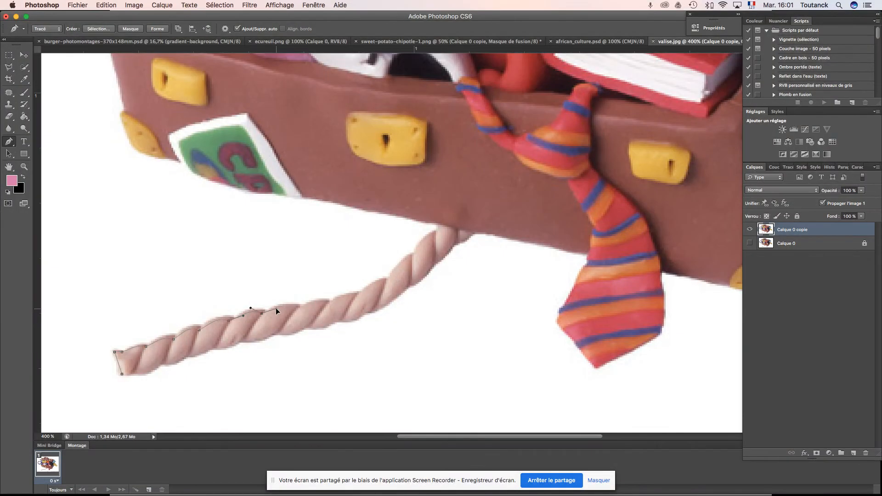
# Continue the Pen path along the rest of the rope's upper edge to where it meets the suitcase's underside
pyautogui.click(304, 305)
pyautogui.moveTo(355, 295); pyautogui.dragTo(367, 288)
pyautogui.click(387, 280)
pyautogui.moveTo(409, 256); pyautogui.dragTo(416, 249)
pyautogui.click(436, 233)
pyautogui.moveTo(440, 228); pyautogui.dragTo(439, 225)
# Trace the suitcase's lower edge from the rope past the sticker and yellow corner, and up its side to the blue cloth
pyautogui.moveTo(395, 197); pyautogui.dragTo(496, 268)
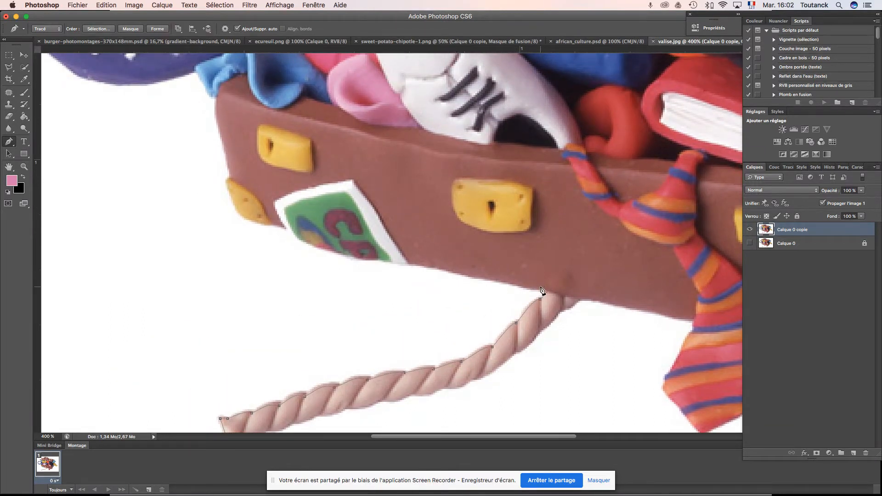
pyautogui.moveTo(393, 257); pyautogui.dragTo(386, 259)
pyautogui.moveTo(301, 238); pyautogui.dragTo(241, 210)
pyautogui.moveTo(232, 169); pyautogui.dragTo(226, 139)
pyautogui.scroll(5, 232, 118)
pyautogui.hscroll(-2, 232, 118)
pyautogui.moveTo(267, 226); pyautogui.dragTo(254, 218)
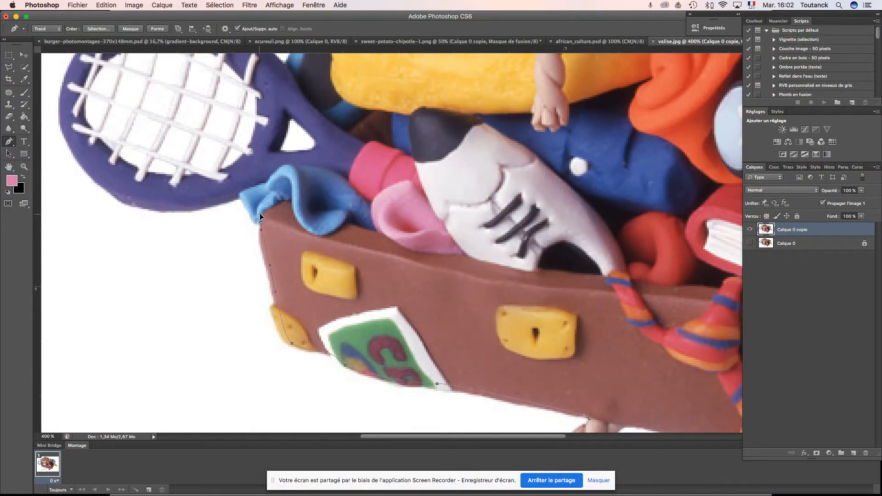
# Extend the Pen path around the tip of the blue cloth and onto the racket's lower edge
pyautogui.moveTo(254, 223); pyautogui.dragTo(256, 222)
pyautogui.click(241, 197)
pyautogui.moveTo(213, 202); pyautogui.dragTo(275, 285)
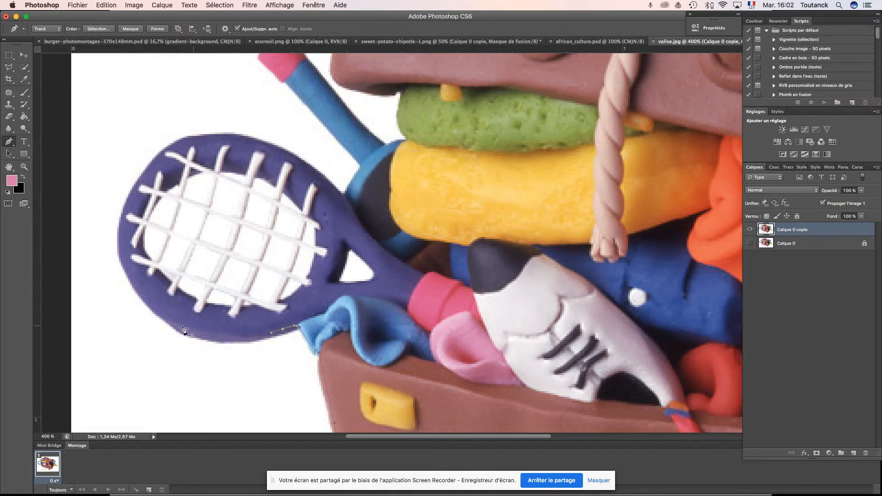
# Continue the pen path around the outer edge of the racket head, up to the blue stick behind it
pyautogui.moveTo(154, 310); pyautogui.dragTo(103, 264)
pyautogui.moveTo(375, 152); pyautogui.dragTo(374, 246)
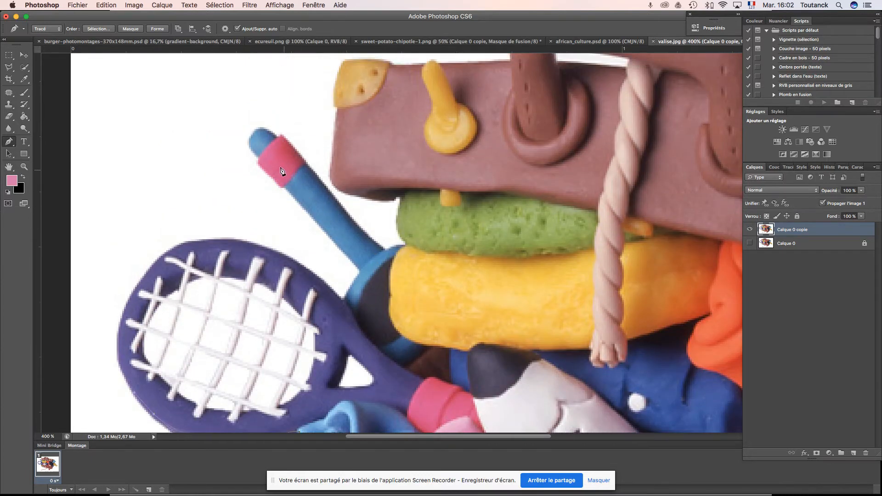
pyautogui.scroll(-5, 205, 368)
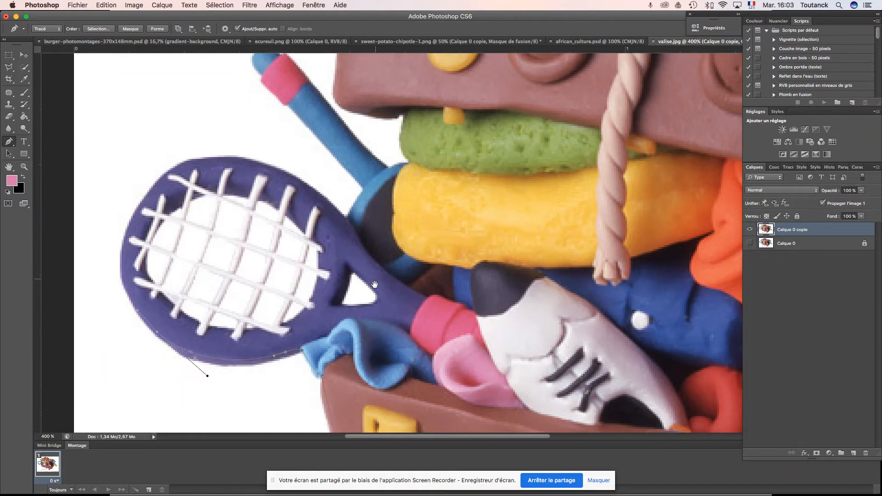
pyautogui.click(121, 252)
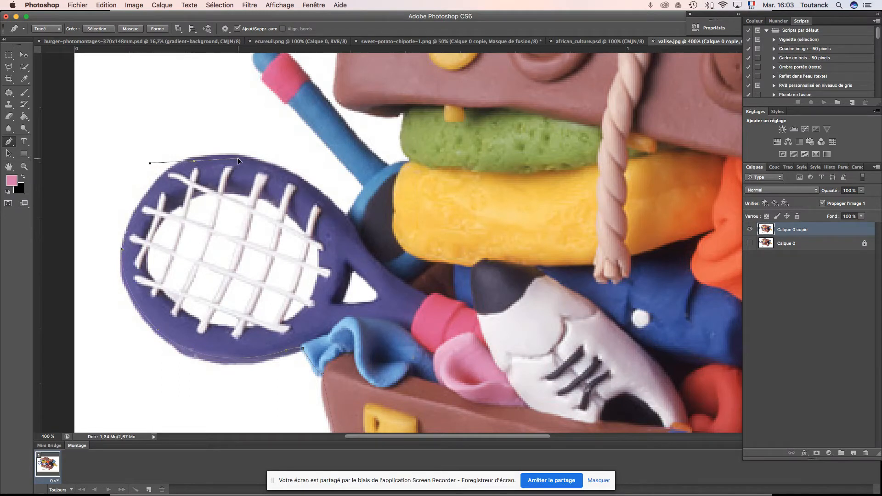
pyautogui.moveTo(234, 157); pyautogui.dragTo(232, 157)
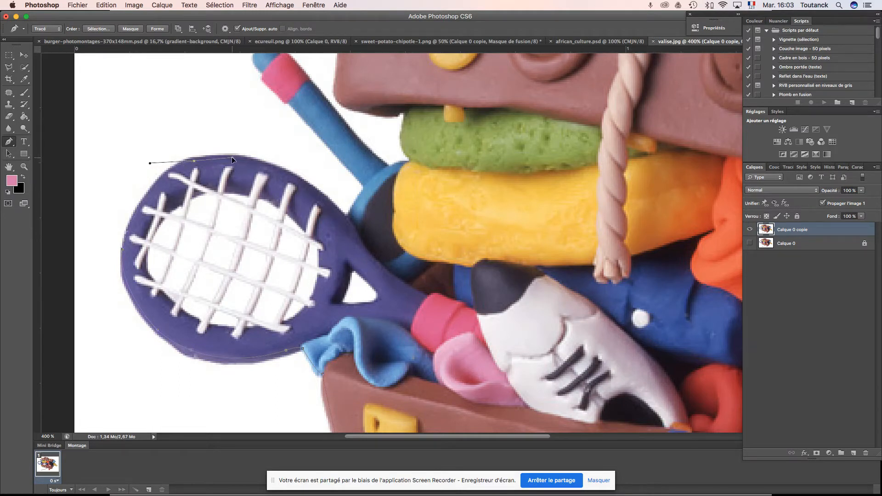
pyautogui.click(348, 216)
pyautogui.moveTo(349, 220); pyautogui.dragTo(403, 266)
pyautogui.moveTo(348, 214); pyautogui.dragTo(350, 215)
# Trace the pen path around the blue stick with the pink band, down to the green clay beneath the suitcase lid
pyautogui.click(366, 189)
pyautogui.scroll(5, 342, 161)
pyautogui.hscroll(-4, 342, 161)
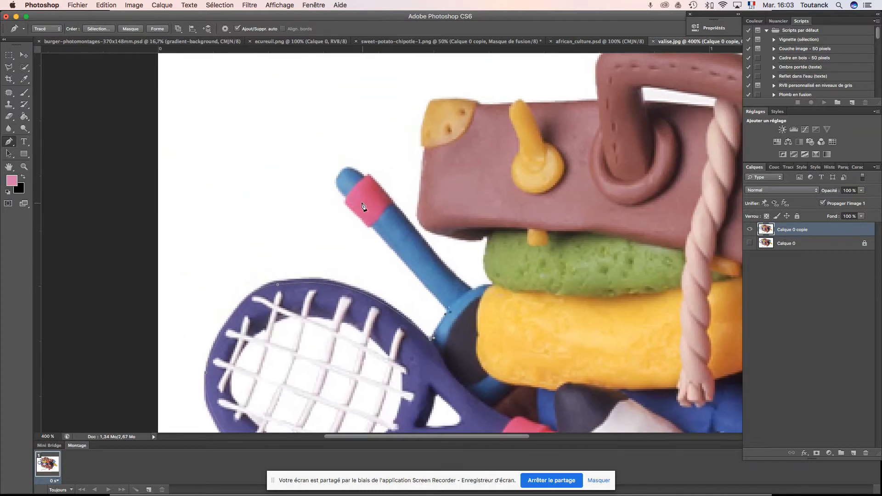
pyautogui.click(344, 197)
pyautogui.click(458, 285)
pyautogui.moveTo(481, 295); pyautogui.dragTo(487, 297)
pyautogui.press('super+z')
pyautogui.click(472, 290)
pyautogui.moveTo(472, 289); pyautogui.dragTo(496, 284)
# Continue the path past the green clay and around the lid's left end to its yellow corner and upper edge
pyautogui.click(488, 266)
pyautogui.moveTo(492, 235); pyautogui.dragTo(479, 235)
pyautogui.moveTo(427, 163); pyautogui.dragTo(492, 107)
pyautogui.press('space')
pyautogui.moveTo(512, 111); pyautogui.dragTo(302, 178)
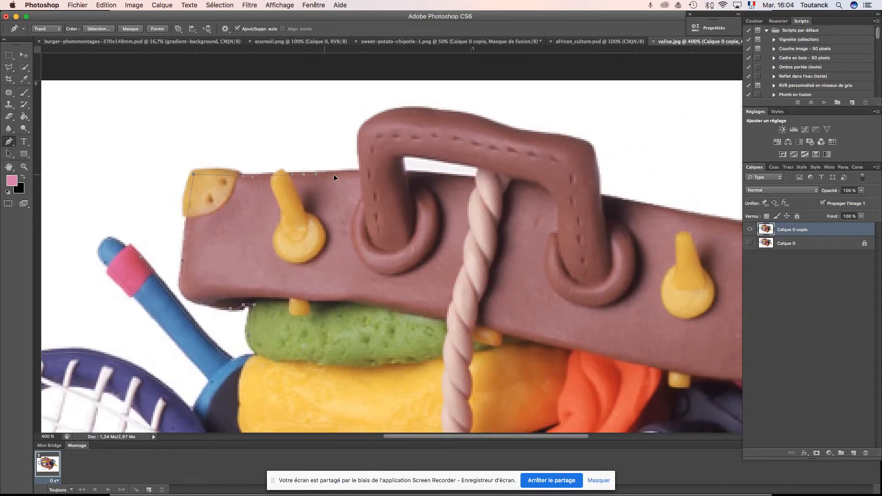
# Trace the path around the outer contour of the suitcase handle
pyautogui.moveTo(362, 174); pyautogui.dragTo(360, 140)
pyautogui.moveTo(429, 110); pyautogui.dragTo(564, 138)
pyautogui.click(591, 150)
# Continue the path along the lid's upper edge from the handle to just past the right yellow corner
pyautogui.moveTo(618, 188); pyautogui.dragTo(399, 154)
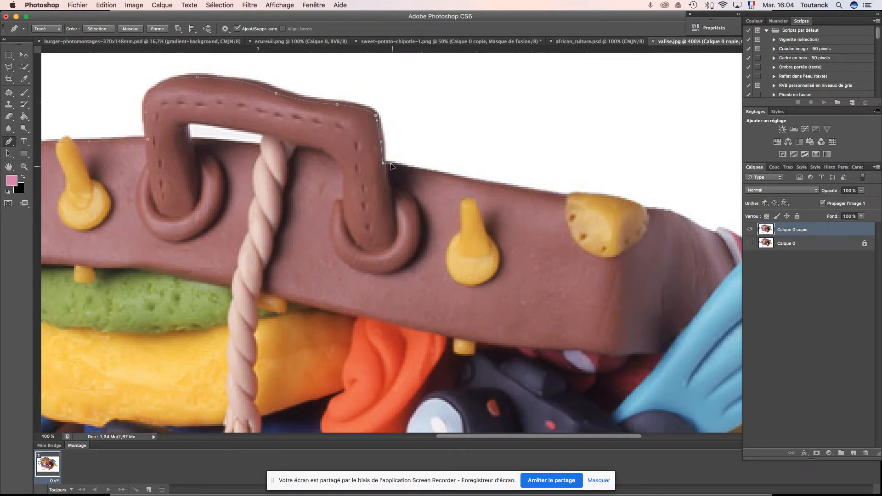
pyautogui.moveTo(458, 180); pyautogui.dragTo(467, 181)
pyautogui.click(487, 184)
pyautogui.click(568, 198)
pyautogui.moveTo(599, 193); pyautogui.dragTo(339, 143)
pyautogui.moveTo(386, 163); pyautogui.dragTo(397, 169)
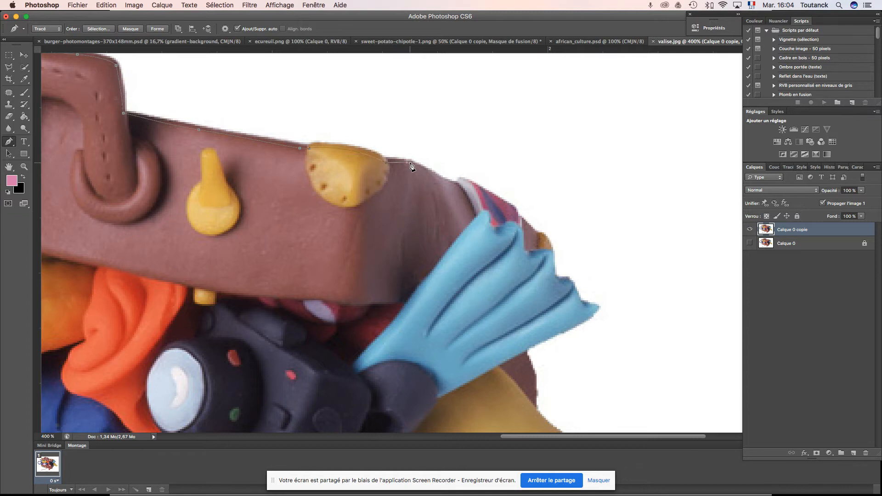
# Trace the path around the striped fabric and the light-blue flipper on the suitcase's right side
pyautogui.moveTo(468, 183); pyautogui.dragTo(347, 125)
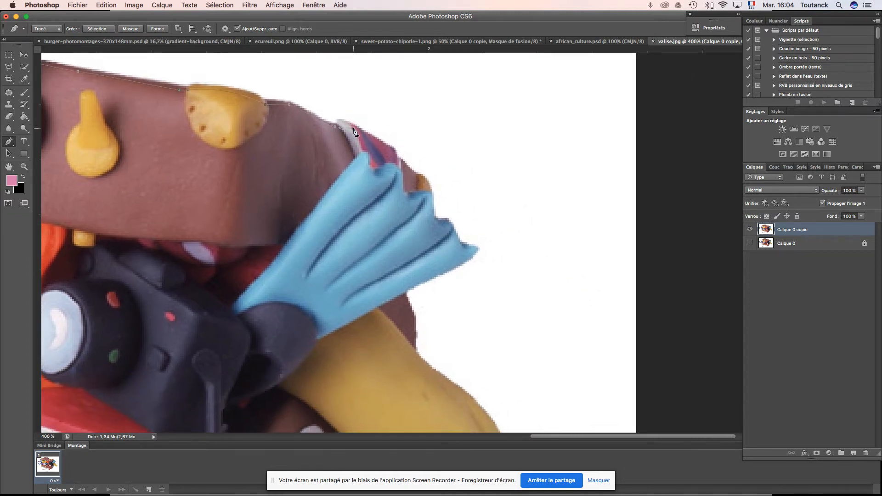
pyautogui.click(397, 158)
pyautogui.moveTo(427, 184); pyautogui.dragTo(429, 187)
pyautogui.click(434, 218)
pyautogui.keyDown('super'); pyautogui.click(442, 169); pyautogui.keyUp('super')
pyautogui.press('super+z')
pyautogui.click(434, 219)
pyautogui.moveTo(458, 244); pyautogui.dragTo(472, 248)
pyautogui.moveTo(389, 290); pyautogui.dragTo(360, 306)
# Continue the path around the yellow sleeve and its cuff, back towards the suitcase
pyautogui.scroll(-5, 404, 292)
pyautogui.hscroll(1, 404, 292)
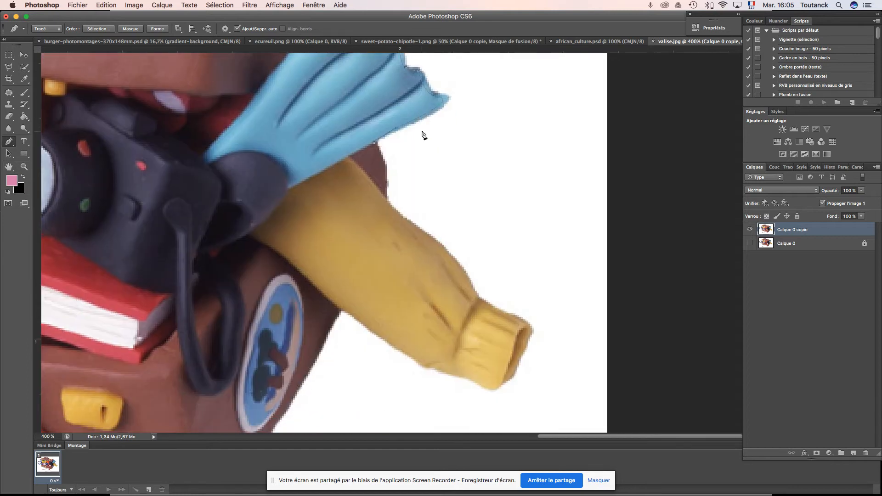
pyautogui.moveTo(383, 198); pyautogui.dragTo(378, 215)
pyautogui.click(398, 217)
pyautogui.click(448, 257)
pyautogui.moveTo(472, 295); pyautogui.dragTo(482, 302)
pyautogui.moveTo(532, 330); pyautogui.dragTo(520, 356)
pyautogui.click(514, 372)
pyautogui.moveTo(490, 389); pyautogui.dragTo(404, 353)
# Trace the suitcase's right side and lower yellow corner as far as the striped tie
pyautogui.moveTo(321, 289); pyautogui.dragTo(528, 186)
pyautogui.moveTo(524, 228); pyautogui.dragTo(511, 254)
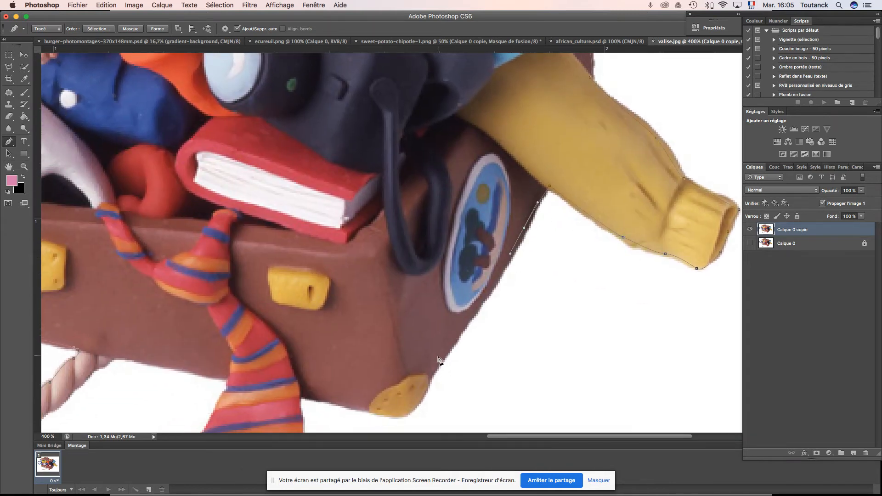
pyautogui.moveTo(430, 375); pyautogui.dragTo(526, 204)
pyautogui.moveTo(473, 259); pyautogui.dragTo(403, 245)
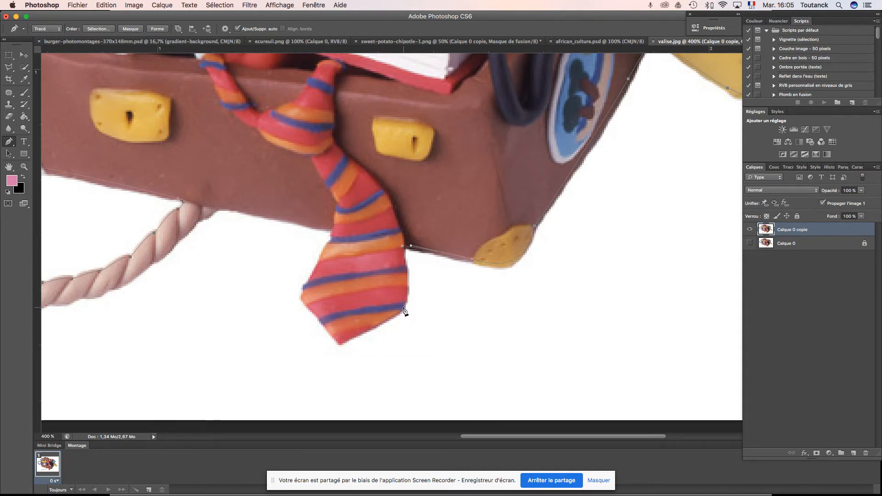
# Trace the path around the hanging end of the striped tie
pyautogui.moveTo(400, 311); pyautogui.dragTo(394, 316)
pyautogui.click(339, 342)
pyautogui.click(302, 298)
pyautogui.moveTo(303, 291); pyautogui.dragTo(303, 291)
pyautogui.moveTo(336, 235); pyautogui.dragTo(334, 227)
# Continue the path along the suitcase's bottom edge from the tie to the rope
pyautogui.moveTo(321, 211); pyautogui.dragTo(510, 234)
pyautogui.click(522, 255)
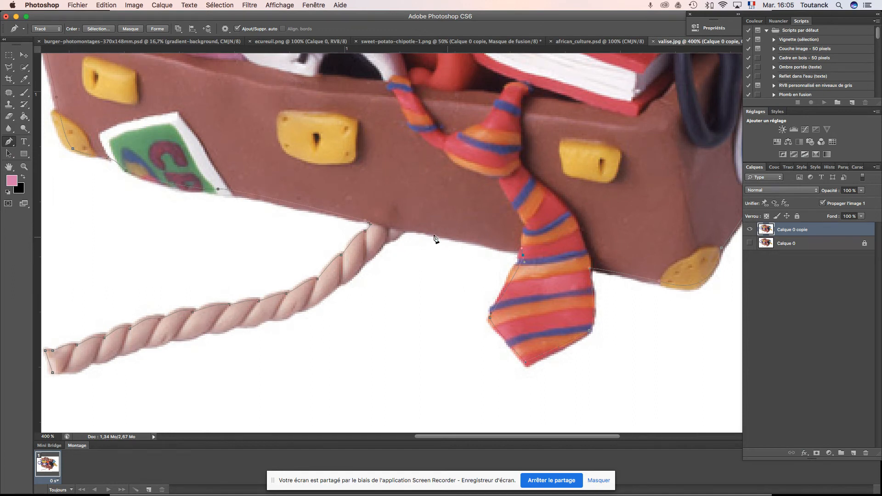
pyautogui.click(407, 230)
# Trace the underside of the rope and close the outer path at the rope's free end
pyautogui.moveTo(329, 290); pyautogui.dragTo(490, 239)
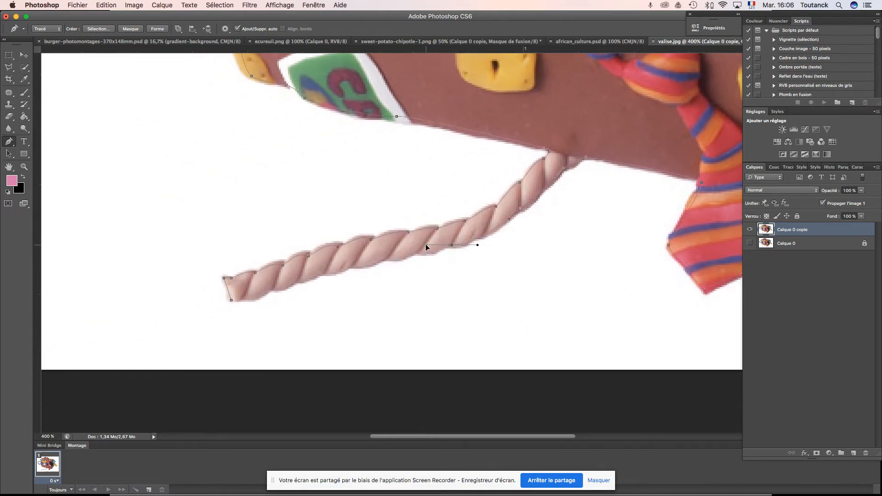
pyautogui.click(437, 249)
pyautogui.click(370, 262)
pyautogui.moveTo(305, 277); pyautogui.dragTo(261, 294)
pyautogui.click(232, 300)
# Outline the white triangular hole in the racket's throat with a closed pen path
pyautogui.moveTo(332, 181); pyautogui.dragTo(329, 294)
pyautogui.moveTo(238, 219); pyautogui.dragTo(352, 253)
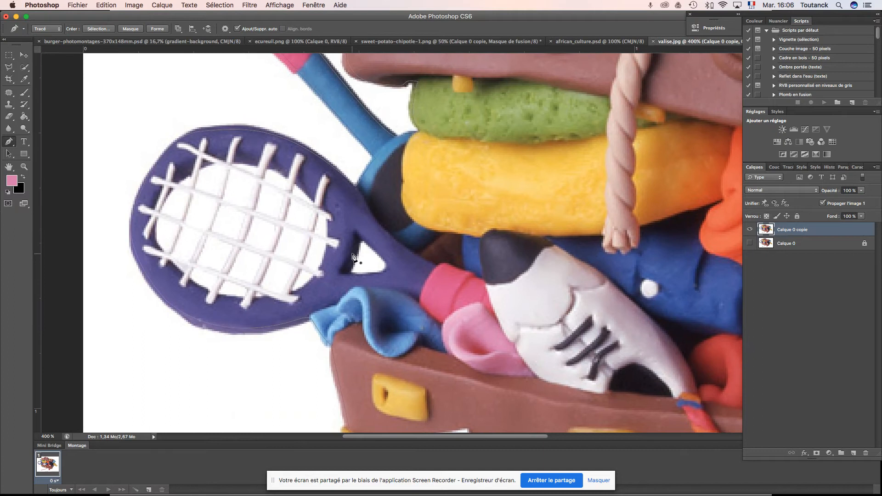
pyautogui.scroll(2, 352, 254)
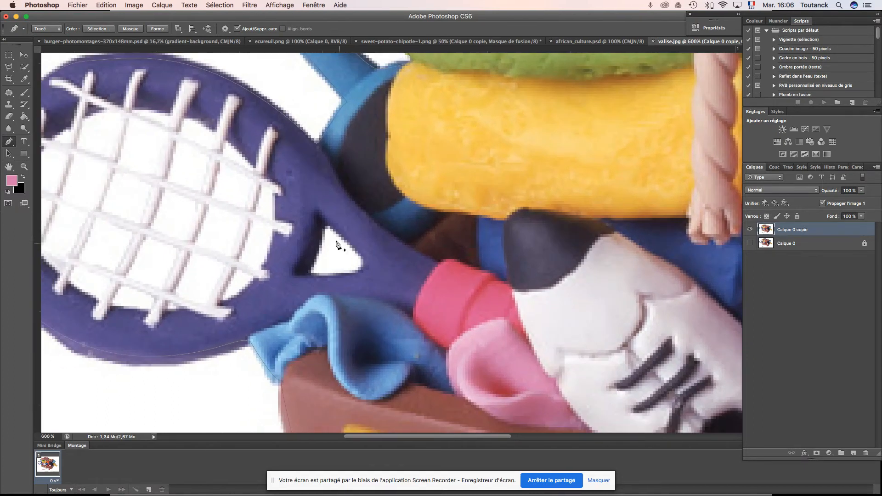
pyautogui.hscroll(2, 329, 232)
pyautogui.click(310, 221)
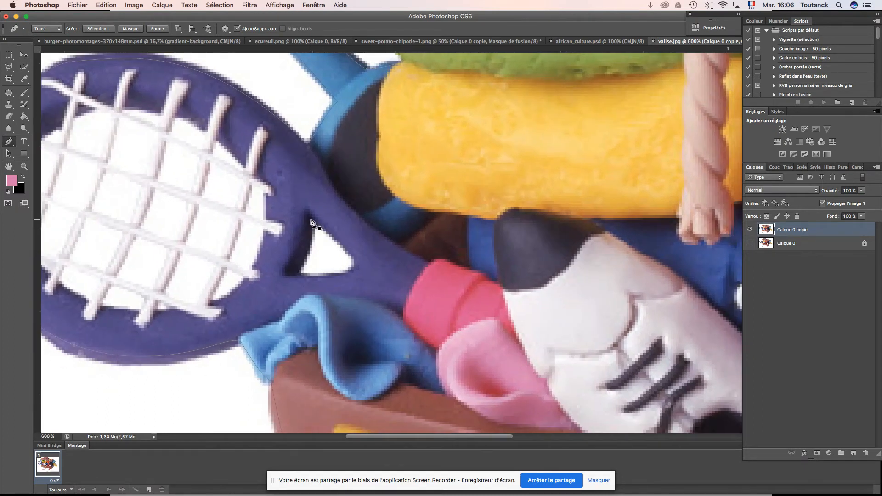
pyautogui.moveTo(293, 273); pyautogui.dragTo(277, 286)
pyautogui.moveTo(353, 259)
pyautogui.mouseDown()
pyautogui.moveTo(349, 238)
pyautogui.moveTo(345, 253)
pyautogui.moveTo(350, 248)
pyautogui.mouseUp()
pyautogui.scroll(-2, 343, 238)
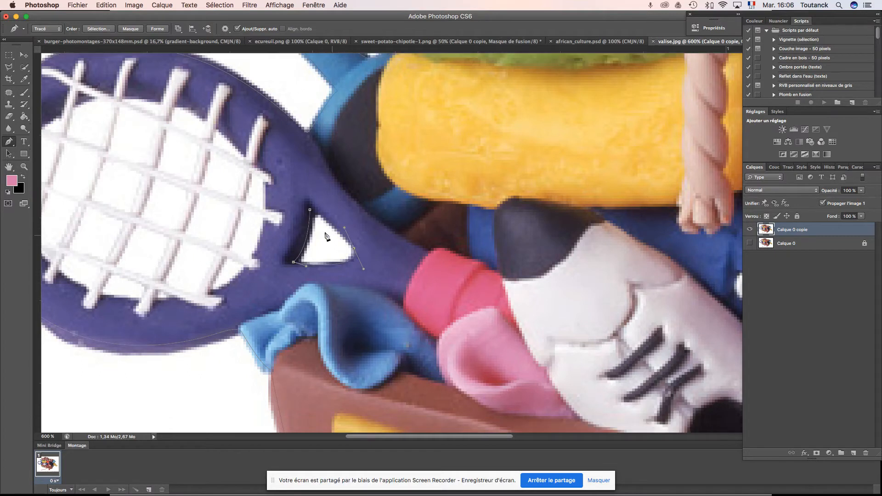
pyautogui.click(311, 212)
# Outline the two lower openings between the strings along the right edge of the racket head
pyautogui.moveTo(288, 243); pyautogui.dragTo(428, 264)
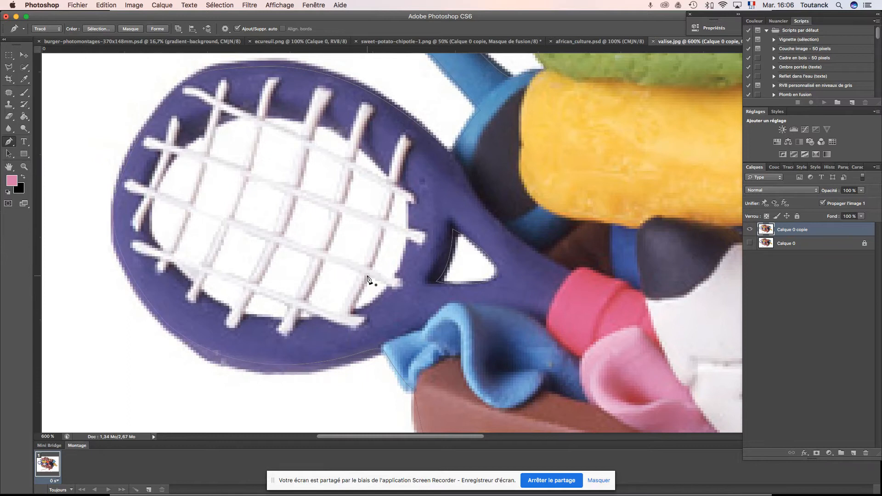
pyautogui.click(367, 276)
pyautogui.moveTo(351, 313); pyautogui.dragTo(396, 282)
pyautogui.click(367, 276)
pyautogui.click(383, 228)
pyautogui.click(373, 267)
pyautogui.click(370, 270)
pyautogui.click(395, 279)
pyautogui.click(384, 229)
# Outline the upper-right edge opening between the strings and the small gap above the uppermost cross string
pyautogui.click(395, 190)
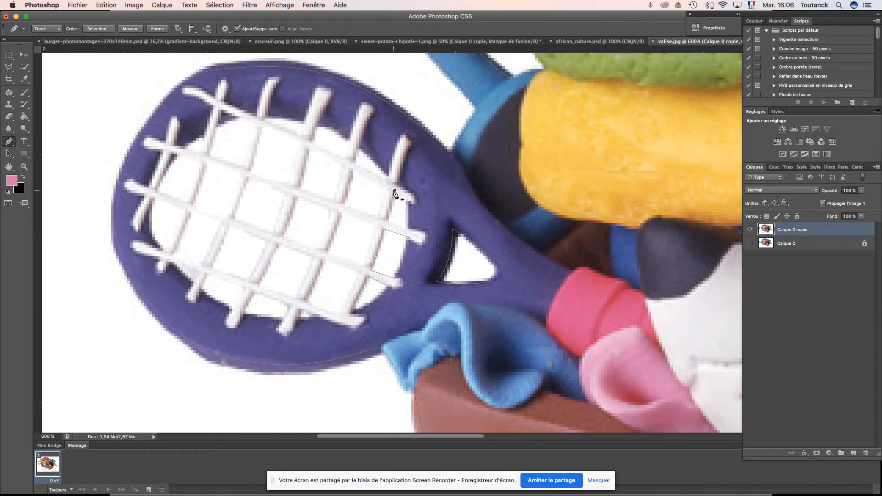
pyautogui.click(384, 222)
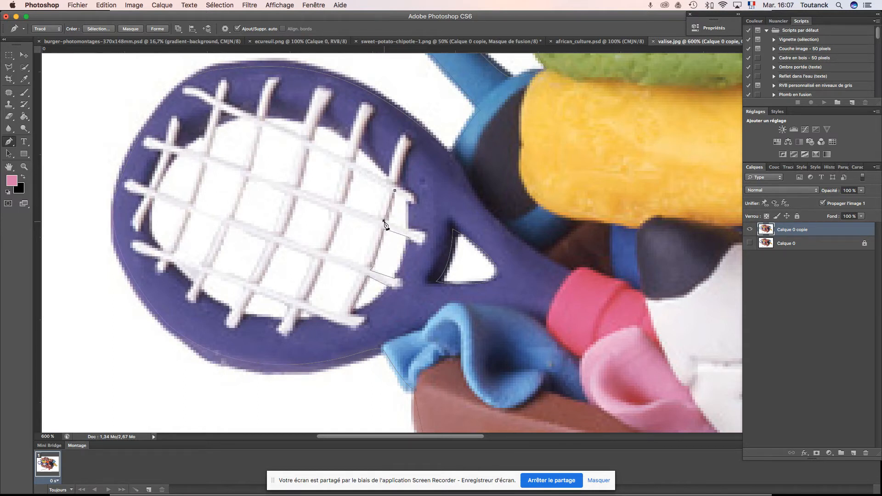
pyautogui.click(409, 233)
pyautogui.click(394, 191)
pyautogui.click(353, 163)
pyautogui.click(359, 147)
# Outline the two upper four-sided string openings in the second column from the right with closed paths
pyautogui.click(353, 171)
pyautogui.click(387, 191)
pyautogui.click(345, 204)
pyautogui.click(353, 171)
pyautogui.click(339, 212)
pyautogui.click(326, 251)
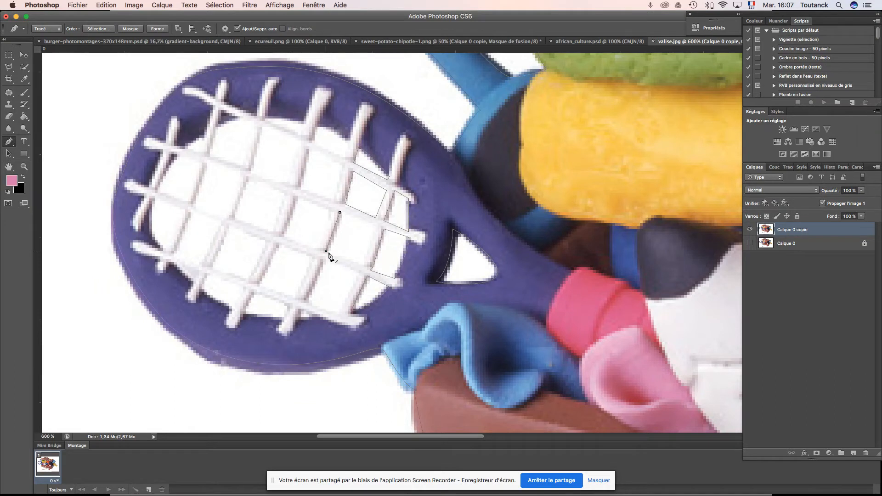
pyautogui.click(362, 265)
pyautogui.click(376, 226)
pyautogui.click(340, 213)
# Outline the string opening between the third and fourth cross strings in the second column from the right
pyautogui.click(323, 259)
pyautogui.click(356, 273)
pyautogui.moveTo(338, 314)
pyautogui.mouseDown()
pyautogui.moveTo(327, 320)
pyautogui.moveTo(324, 312)
pyautogui.mouseUp()
pyautogui.click(306, 302)
pyautogui.click(323, 260)
pyautogui.click(301, 308)
pyautogui.moveTo(304, 311); pyautogui.dragTo(305, 310)
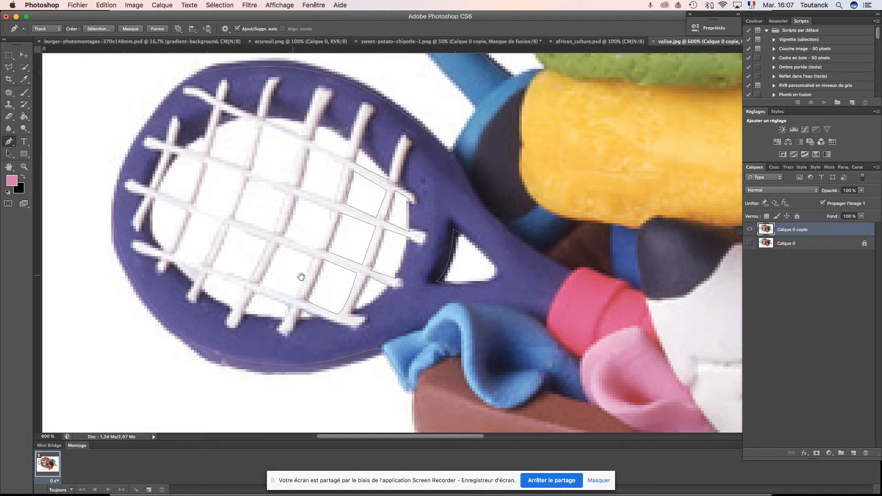
# Outline the bottom gap and the opening directly above it in the third string column from the right
pyautogui.moveTo(301, 276); pyautogui.dragTo(400, 293)
pyautogui.click(362, 310)
pyautogui.click(347, 331)
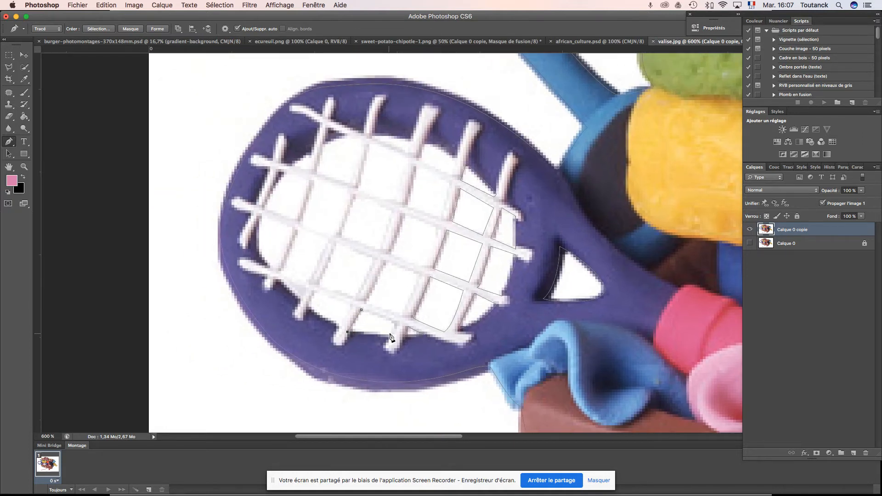
pyautogui.moveTo(391, 340); pyautogui.dragTo(397, 321)
pyautogui.click(361, 311)
pyautogui.click(363, 302)
pyautogui.click(400, 316)
pyautogui.click(386, 260)
# Outline the opening between the second and third cross strings in the third column from the right
pyautogui.click(402, 213)
pyautogui.click(389, 253)
pyautogui.click(422, 265)
pyautogui.moveTo(441, 210); pyautogui.dragTo(445, 198)
pyautogui.click(403, 214)
# Outline the opening below the uppermost cross string and the gap above it in the third column from the right
pyautogui.click(413, 164)
pyautogui.click(403, 206)
pyautogui.click(441, 219)
pyautogui.click(450, 183)
pyautogui.click(414, 163)
pyautogui.click(421, 141)
pyautogui.click(419, 158)
pyautogui.click(452, 174)
pyautogui.click(422, 142)
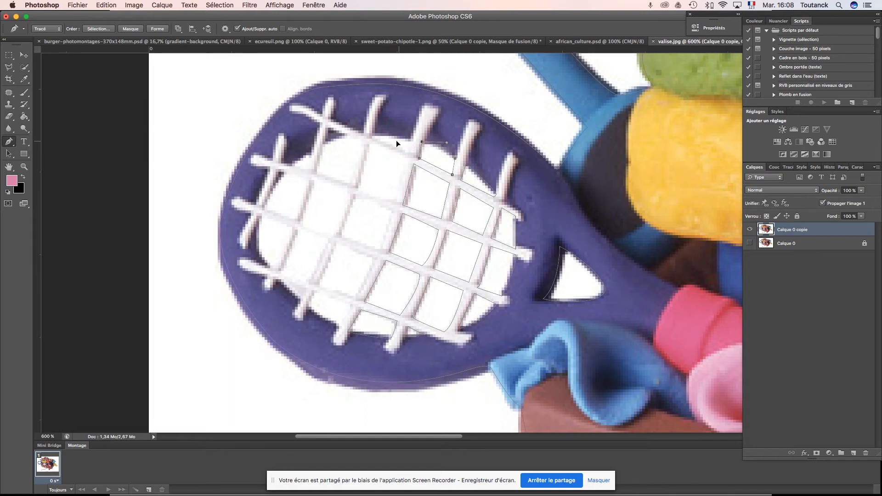
# Outline the top gap and the opening beneath the uppermost cross string in the fourth column from the right
pyautogui.moveTo(391, 255); pyautogui.dragTo(544, 286)
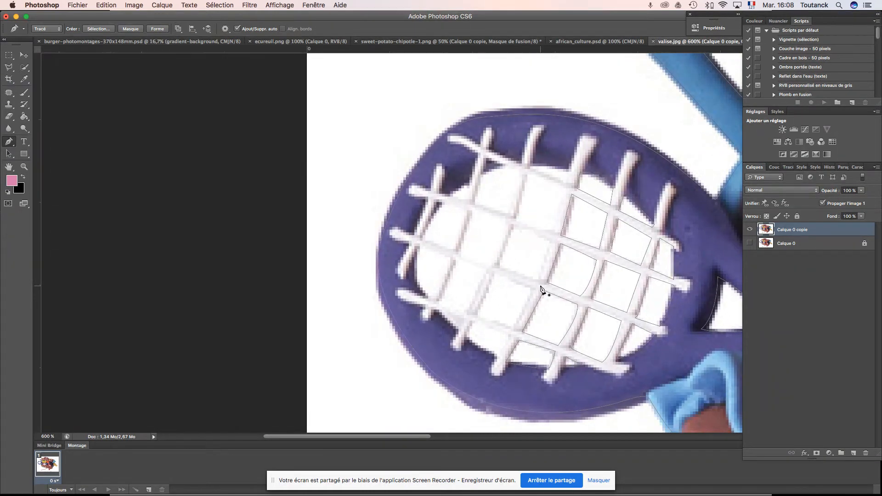
pyautogui.click(530, 168)
pyautogui.moveTo(571, 184); pyautogui.dragTo(566, 183)
pyautogui.click(531, 170)
pyautogui.click(527, 175)
pyautogui.click(563, 191)
pyautogui.click(552, 232)
pyautogui.click(515, 219)
pyautogui.click(528, 176)
# Outline the opening between the second and third cross strings in the fourth column and start the one below
pyautogui.click(511, 227)
pyautogui.click(550, 241)
pyautogui.click(536, 280)
pyautogui.click(497, 266)
pyautogui.click(511, 226)
pyautogui.click(494, 271)
pyautogui.click(533, 290)
pyautogui.press('super+shift+s')
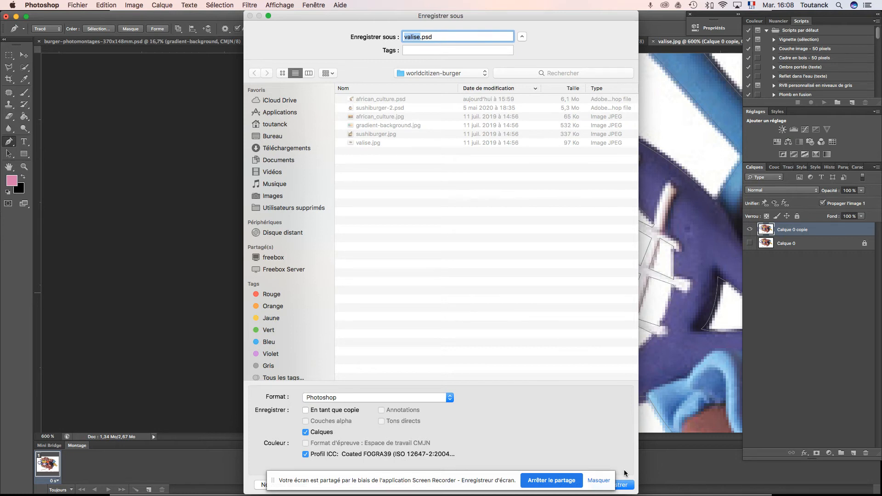
pyautogui.moveTo(543, 15); pyautogui.dragTo(666, 15)
pyautogui.click(694, 486)
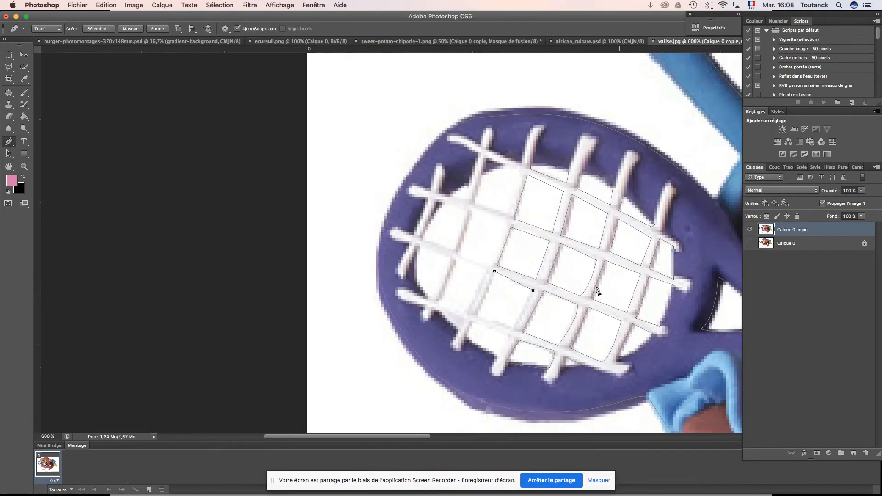
# Replace the last anchor point and close the outline of the fourth column's opening between the third and fourth cross strings
pyautogui.press('super+z')
pyautogui.click(536, 287)
pyautogui.click(514, 329)
pyautogui.click(472, 315)
pyautogui.click(495, 272)
# Outline the bottom gap beneath the fourth cross string in the fourth column from the right
pyautogui.click(464, 335)
pyautogui.click(498, 359)
pyautogui.moveTo(514, 363); pyautogui.dragTo(507, 339)
pyautogui.click(509, 335)
pyautogui.click(472, 321)
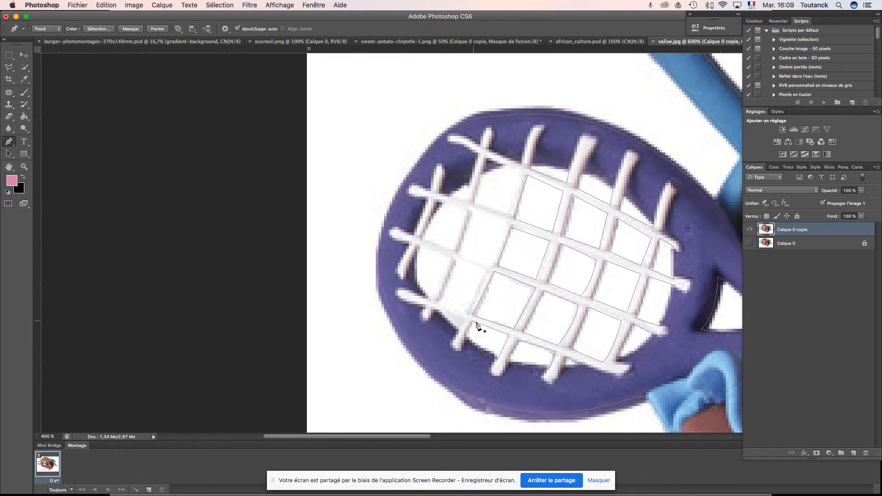
# Outline the opening between the first and second cross strings in the racket's fifth column from the right
pyautogui.click(505, 164)
pyautogui.click(522, 172)
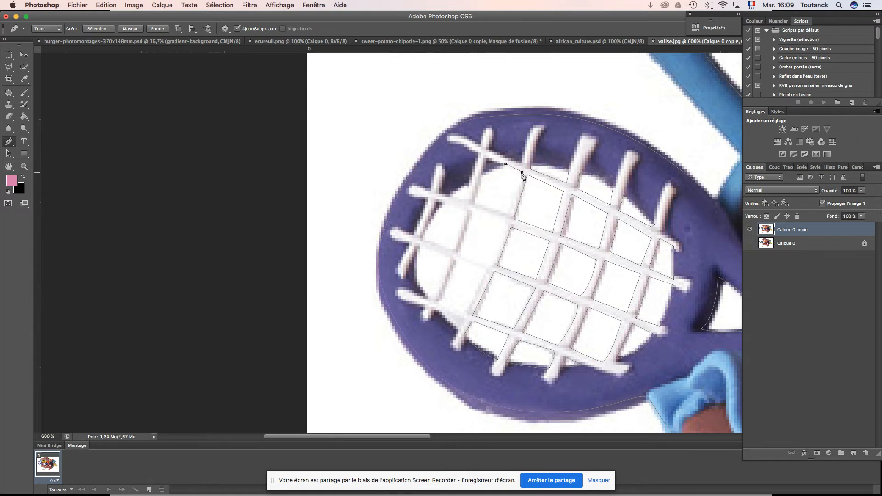
pyautogui.click(508, 213)
pyautogui.click(473, 202)
pyautogui.click(481, 175)
pyautogui.click(505, 165)
# Outline the opening between the second and third cross strings in the fifth column, replacing the misplaced second anchor point
pyautogui.click(469, 208)
pyautogui.click(505, 224)
pyautogui.press('super+z')
pyautogui.click(505, 222)
pyautogui.moveTo(486, 266); pyautogui.dragTo(482, 269)
pyautogui.click(459, 253)
pyautogui.click(470, 208)
# Outline the opening between the third and fourth cross strings in the fifth column from the right
pyautogui.click(459, 258)
pyautogui.click(486, 271)
pyautogui.click(466, 315)
pyautogui.click(439, 304)
pyautogui.click(458, 257)
# Outline the racket's leftmost opening between the second and third cross strings
pyautogui.click(442, 202)
pyautogui.click(464, 208)
pyautogui.click(453, 246)
pyautogui.click(420, 239)
pyautogui.click(442, 205)
# Outline the racket's leftmost opening beneath the third cross string
pyautogui.click(417, 244)
pyautogui.click(450, 257)
pyautogui.click(432, 299)
pyautogui.click(417, 243)
pyautogui.moveTo(417, 243); pyautogui.dragTo(427, 187)
# Outline the white gap under the suitcase handle, between the handle's left arm and the rope
pyautogui.press('super+minus')
pyautogui.press('super+minus')
pyautogui.press('super+minus')
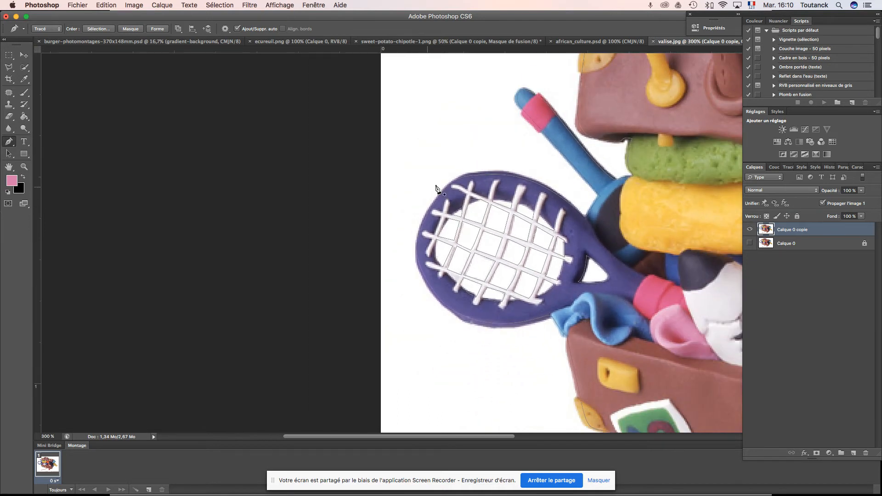
pyautogui.scroll(3, 455, 230)
pyautogui.hscroll(6, 455, 230)
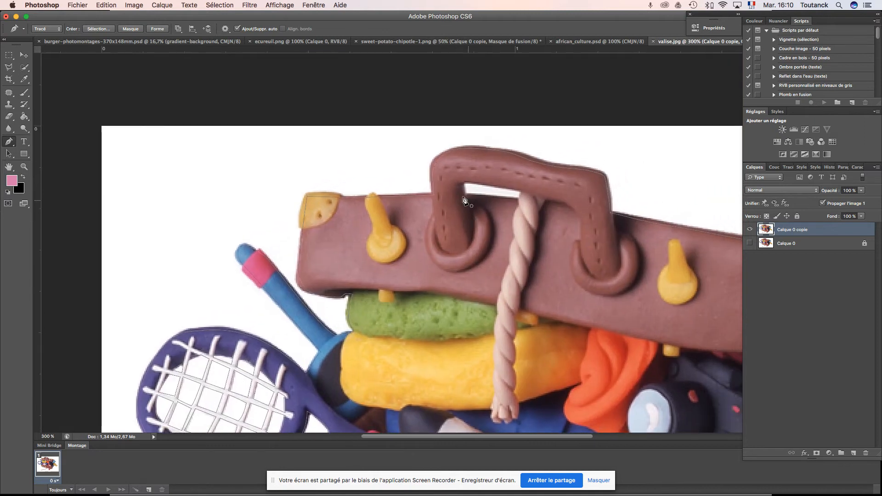
pyautogui.scroll(3, 472, 192)
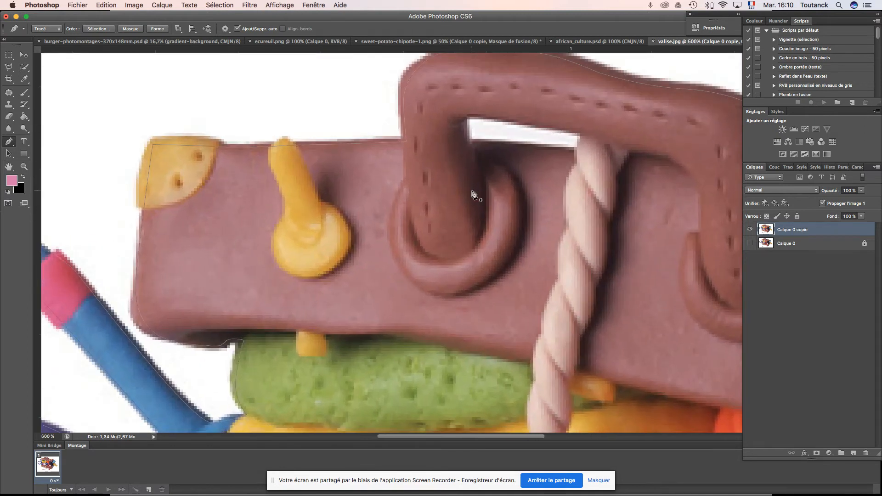
pyautogui.click(464, 138)
pyautogui.click(578, 150)
pyautogui.click(465, 139)
# Examine the rest of the suitcase and its contents for background areas that are still untraced
pyautogui.press('super+minus')
pyautogui.press('super+minus')
pyautogui.press('super+minus')
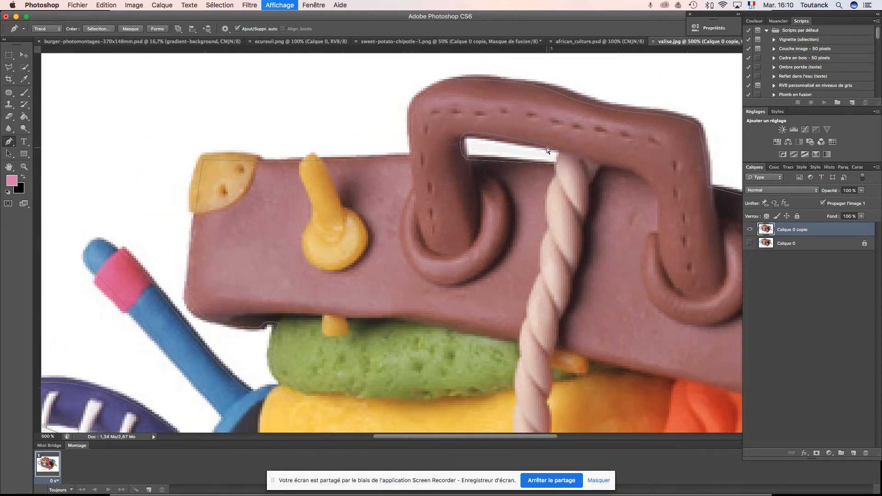
pyautogui.moveTo(627, 243); pyautogui.dragTo(395, 151)
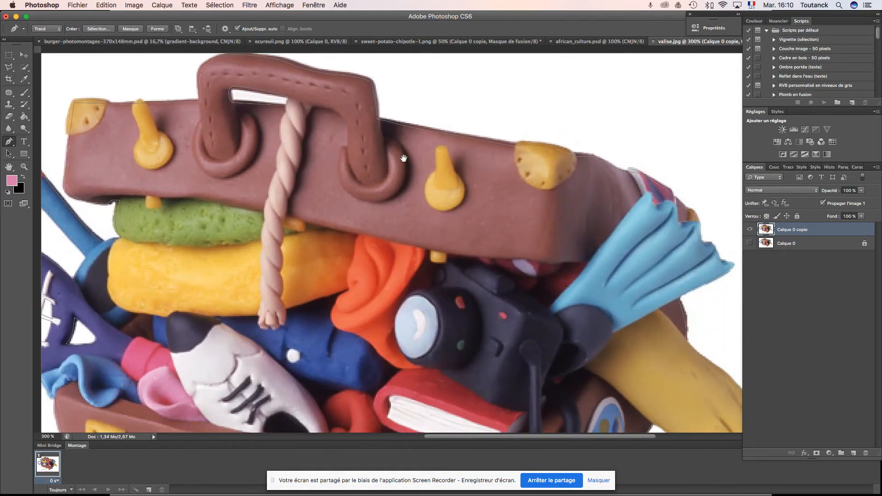
pyautogui.moveTo(503, 324); pyautogui.dragTo(479, 225)
pyautogui.moveTo(389, 369); pyautogui.dragTo(462, 310)
pyautogui.press('super+minus')
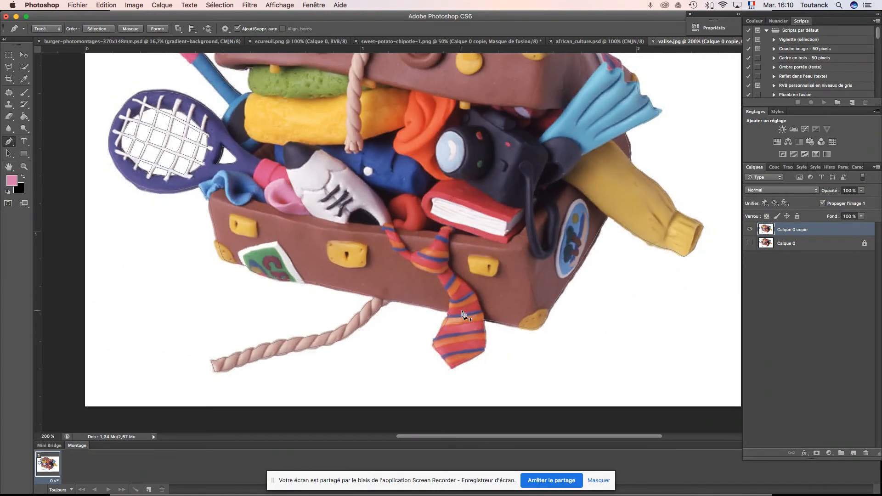
pyautogui.moveTo(389, 239); pyautogui.dragTo(410, 303)
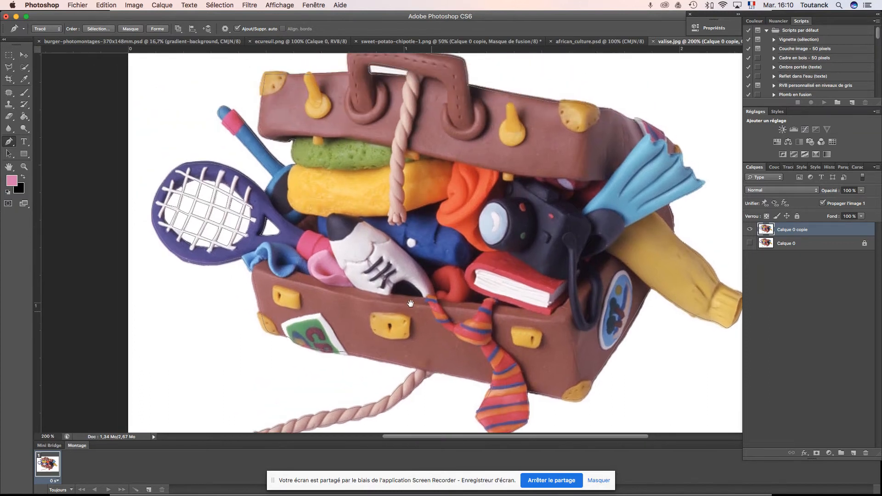
# Select all the traced paths, apply them as a vector mask on the Calque 0 copie layer, and deselect the path
pyautogui.click(9, 157)
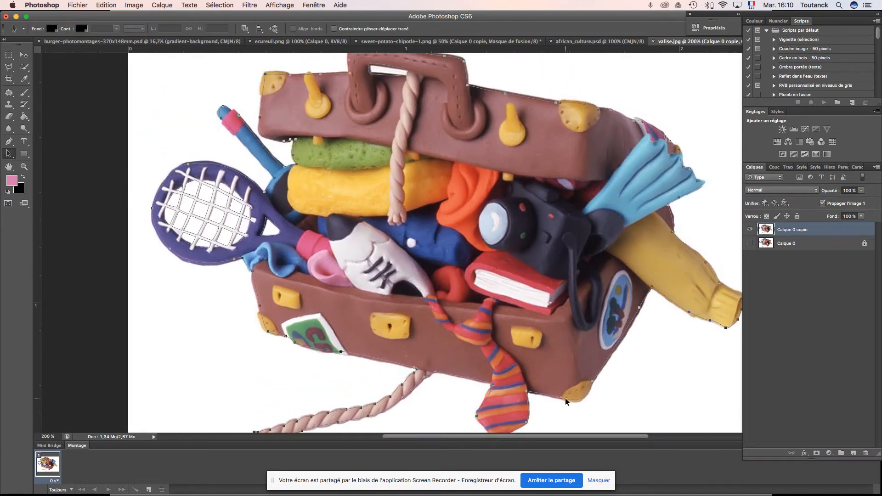
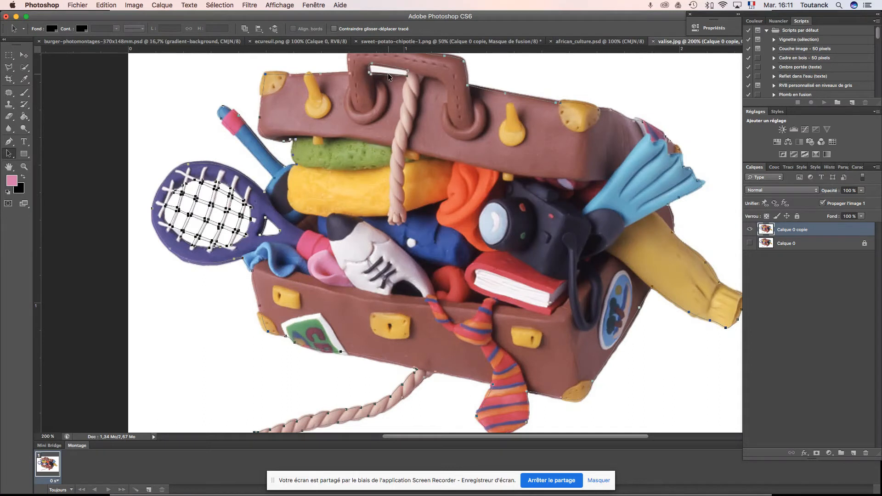
pyautogui.press('super+minus')
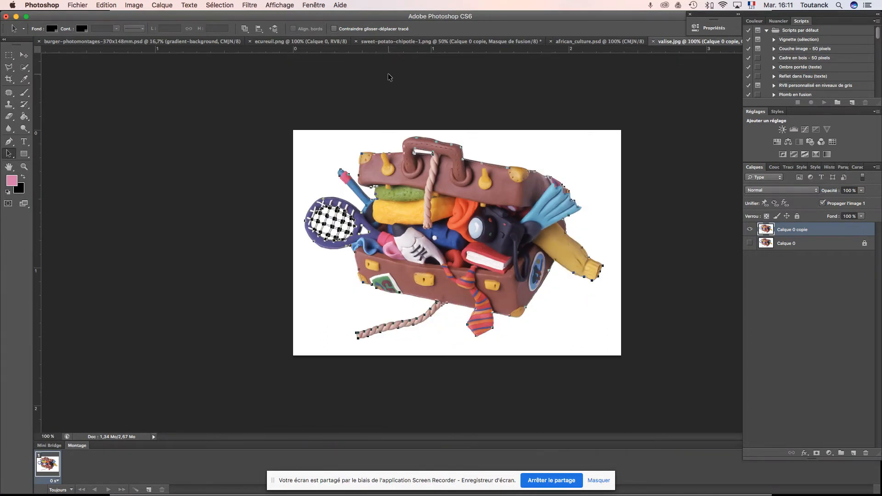
pyautogui.click(9, 143)
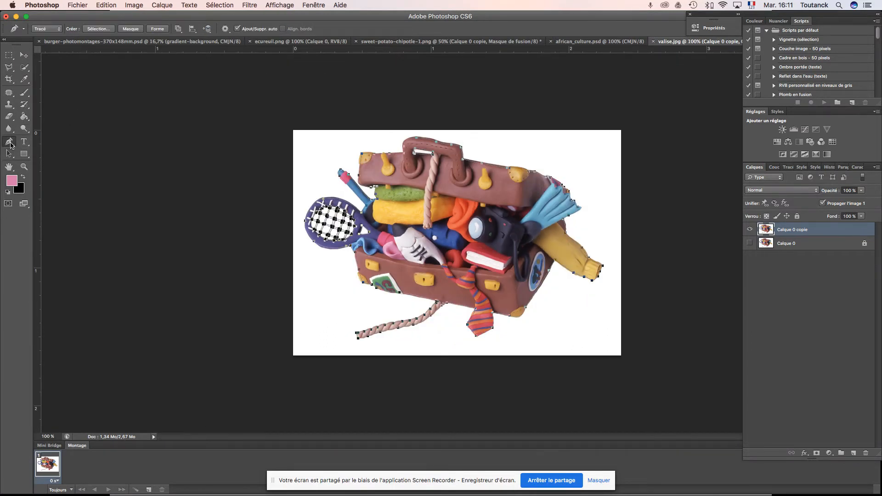
pyautogui.click(131, 29)
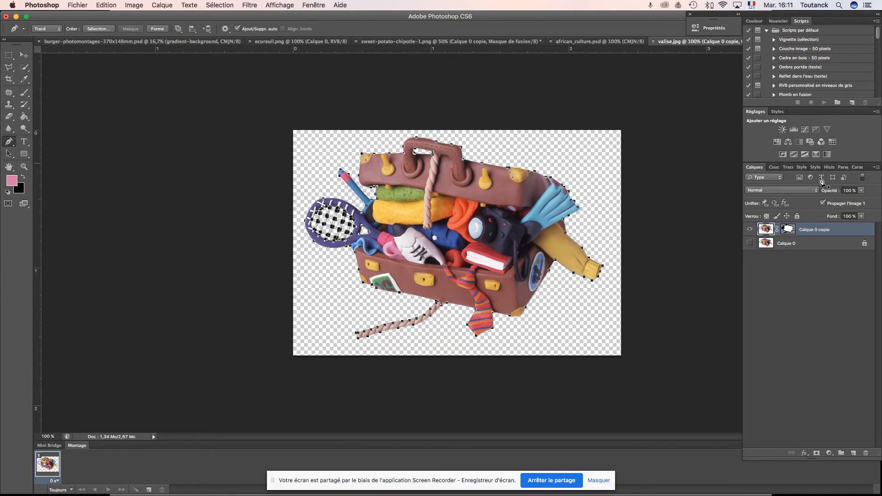
pyautogui.click(787, 168)
pyautogui.click(804, 273)
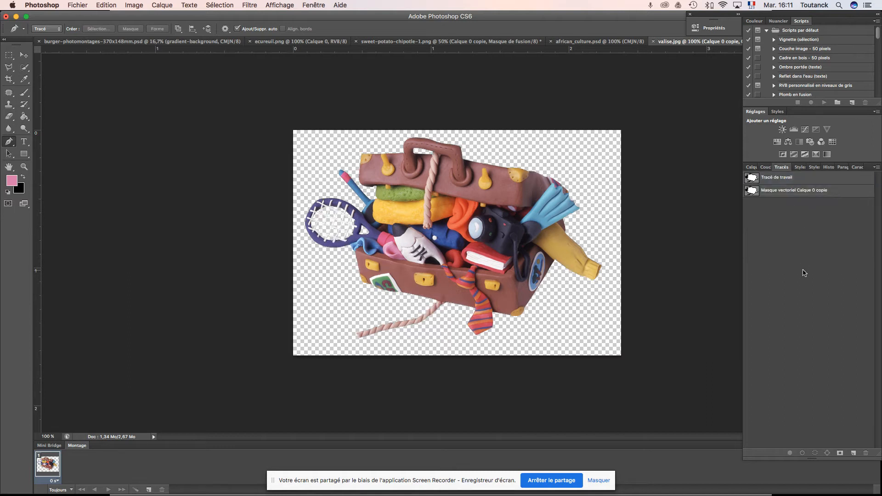
# Save the cut-out as valise.psd in Photoshop format in the worldcitizen-burger folder, with maximum compatibility on
pyautogui.press('super+shift+s')
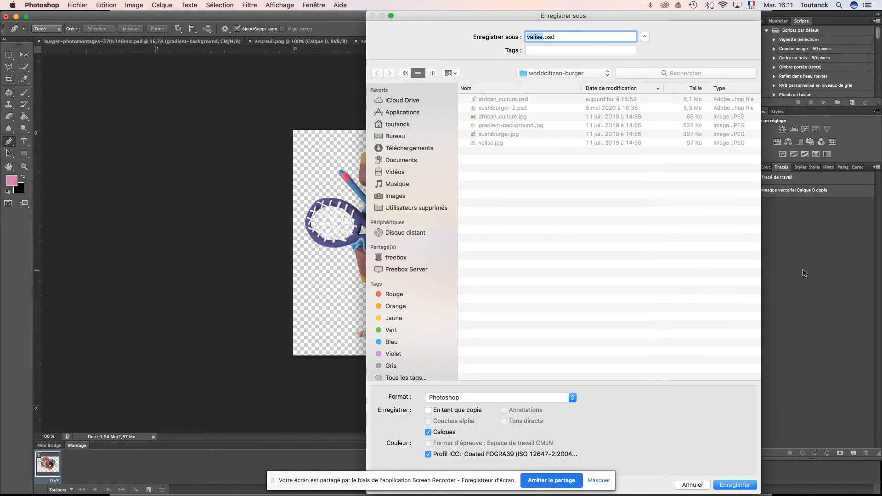
pyautogui.click(748, 485)
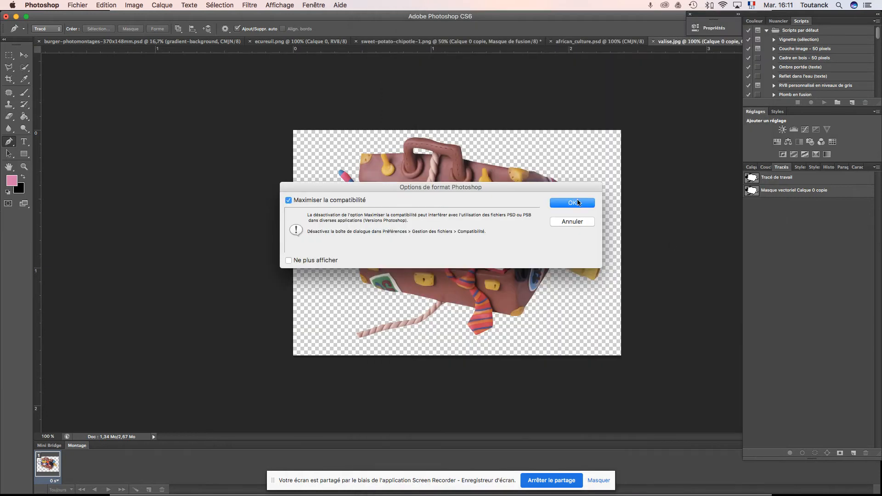
pyautogui.click(572, 204)
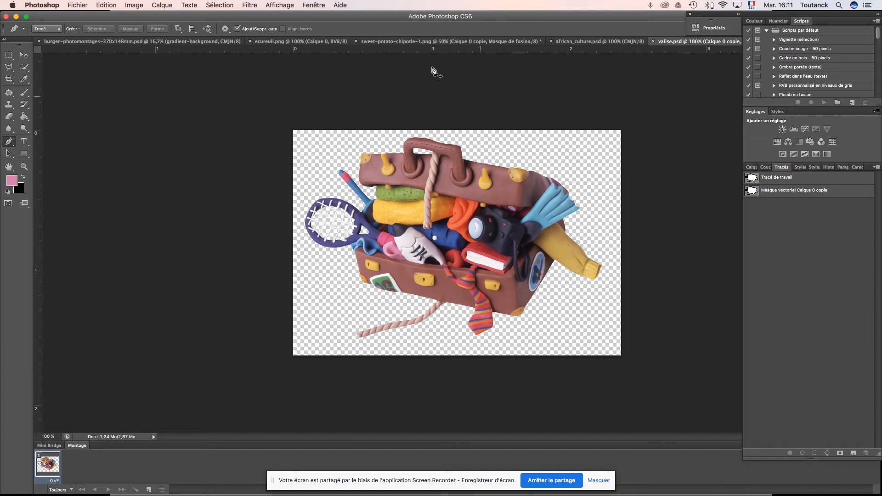
# In burger-photomontages-370x148mm.psd, move the gradient-background layer into the World citizen group
pyautogui.click(128, 42)
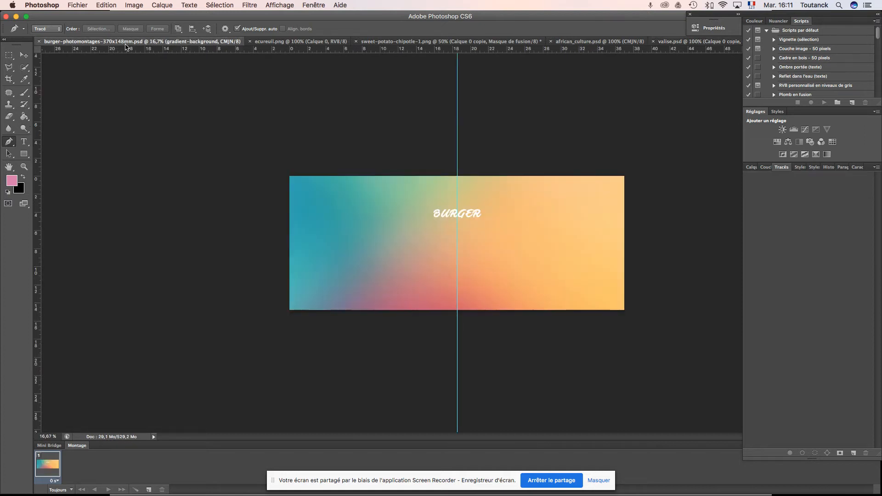
pyautogui.click(750, 168)
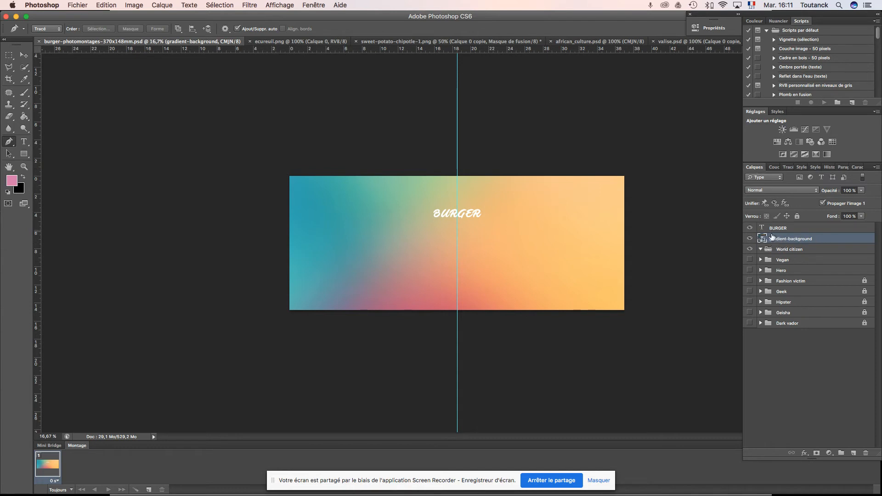
pyautogui.moveTo(777, 241); pyautogui.dragTo(798, 253)
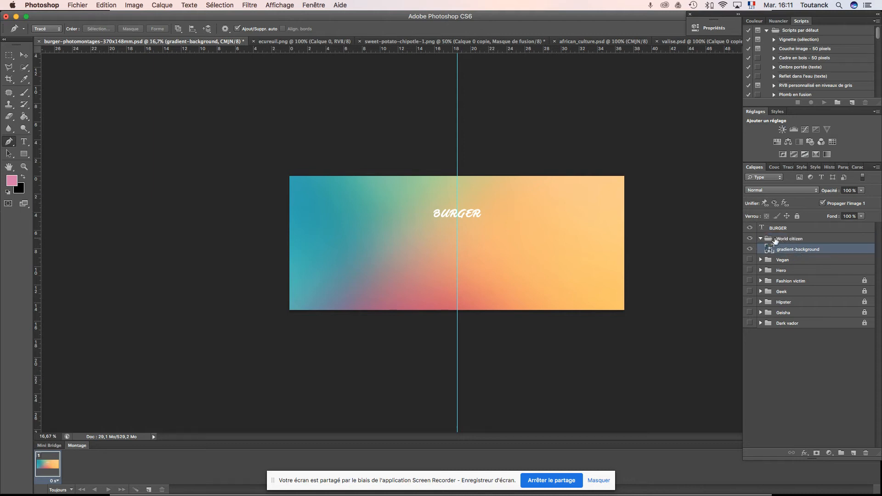
# Place african_culture.psd as a new layer above gradient-background in the World citizen group
pyautogui.click(77, 4)
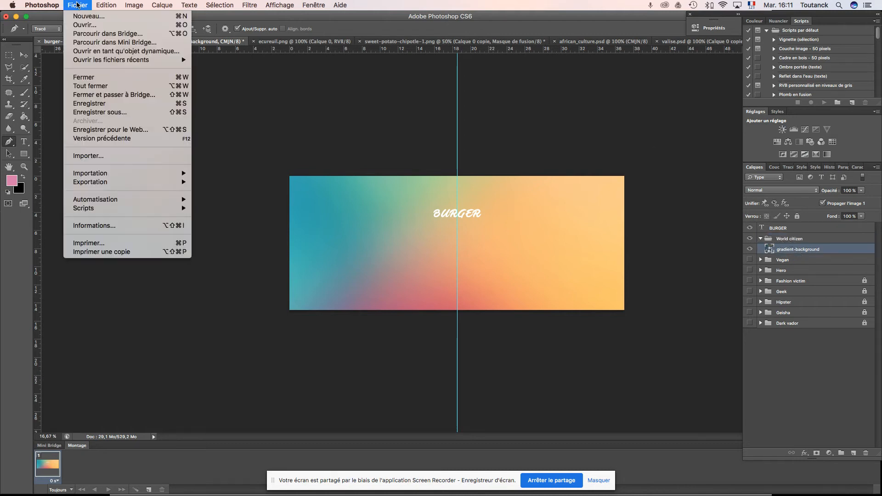
pyautogui.click(89, 157)
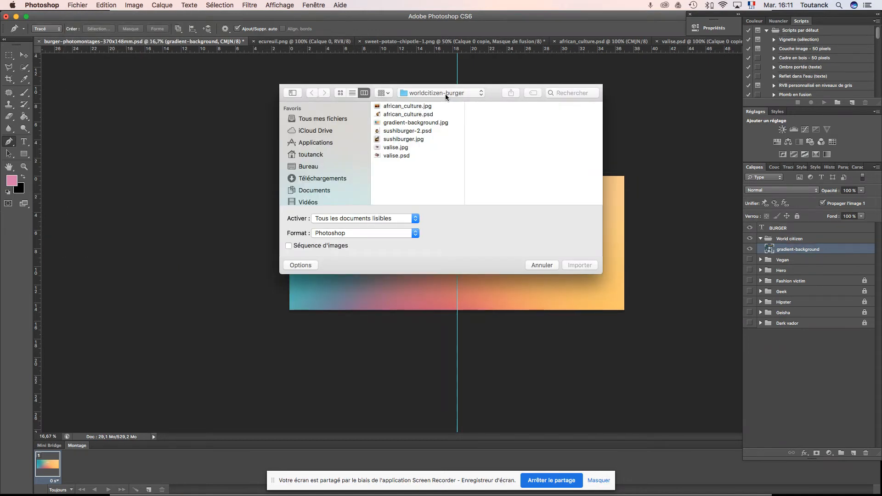
pyautogui.click(428, 115)
pyautogui.click(580, 266)
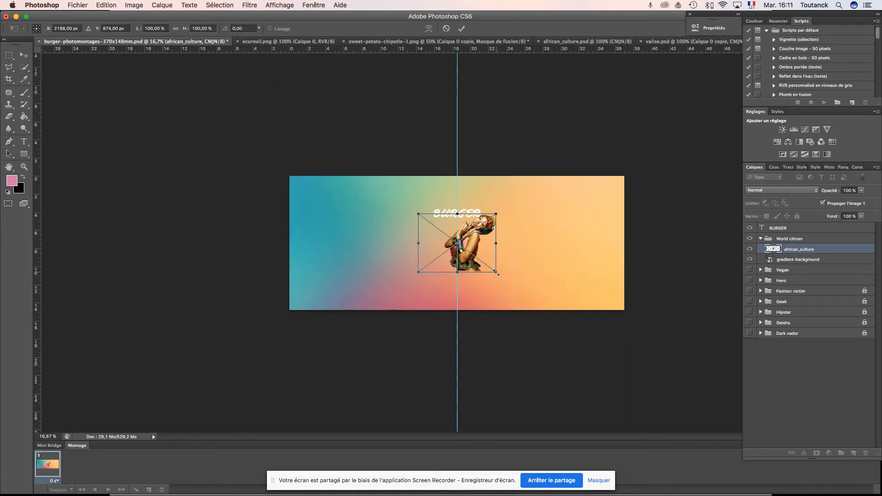
# Enlarge the woman to nearly the banner's full height and position her at its left end, following the reference slide
pyautogui.moveTo(497, 273); pyautogui.dragTo(543, 301)
pyautogui.moveTo(490, 261); pyautogui.dragTo(356, 268)
pyautogui.moveTo(408, 188); pyautogui.dragTo(419, 184)
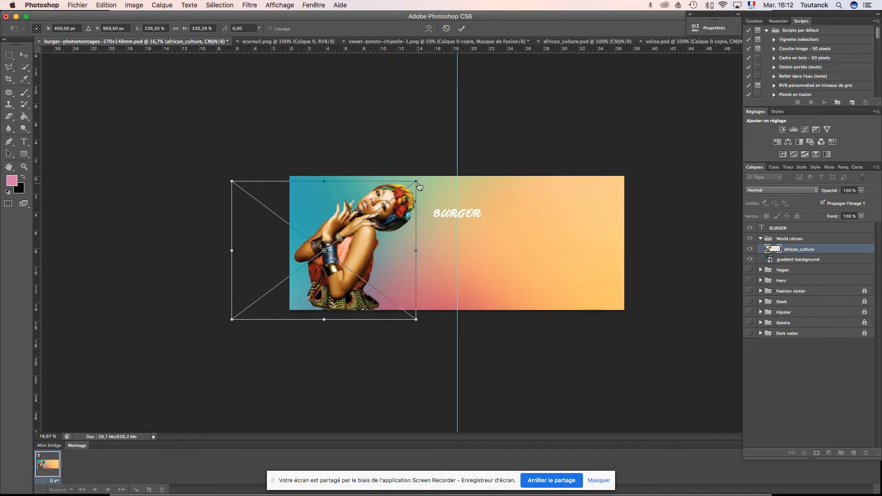
pyautogui.press('super+Tab')
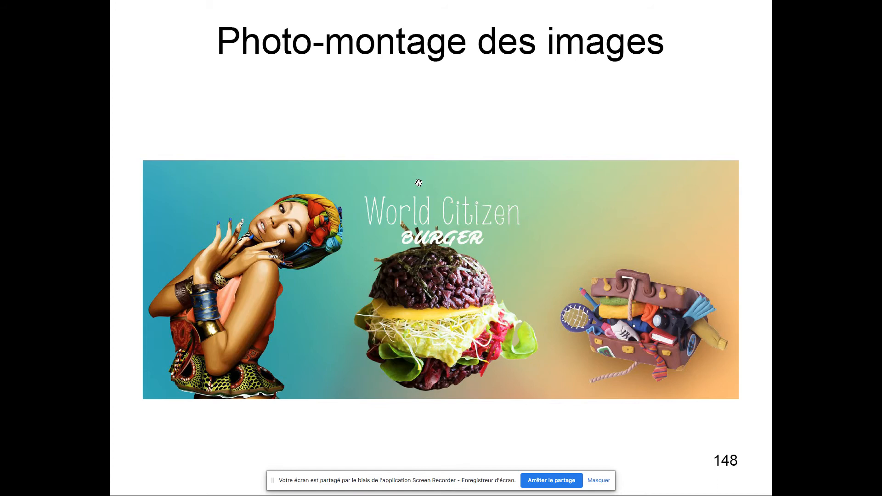
pyautogui.press('super+Tab')
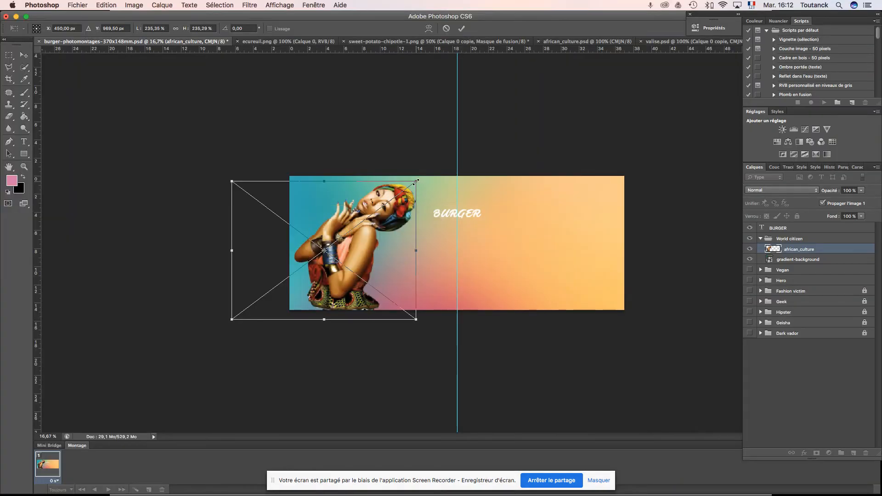
pyautogui.moveTo(415, 181); pyautogui.dragTo(406, 185)
pyautogui.press('p')
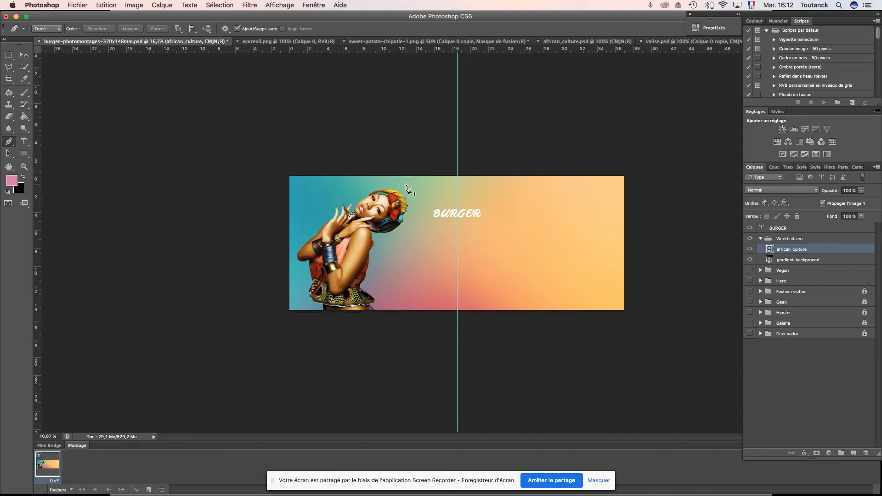
# Nudge the african_culture layer slightly to the right with the Move tool
pyautogui.press('v')
pyautogui.hotkey('shift', 'Right')
pyautogui.hotkey('shift', 'Right')
pyautogui.hotkey('shift', 'Right')
pyautogui.hotkey('shift', 'Right')
pyautogui.hotkey('shift', 'Right')
pyautogui.hotkey('shift', 'Right')
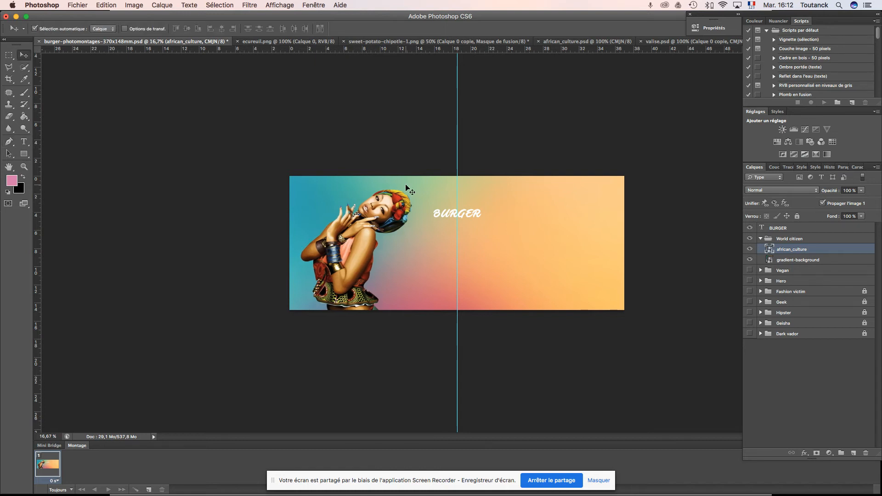
# Place sushiburger-2.psd as a new layer above african_culture in the World citizen group
pyautogui.click(77, 5)
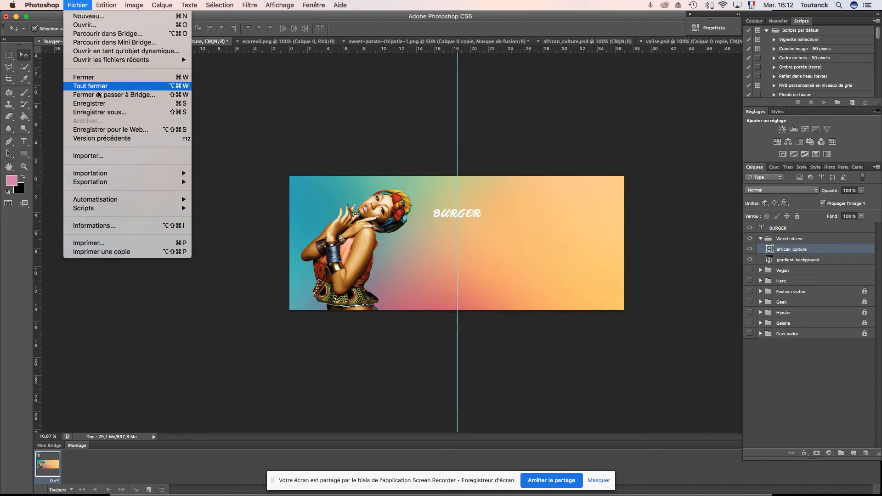
pyautogui.click(109, 156)
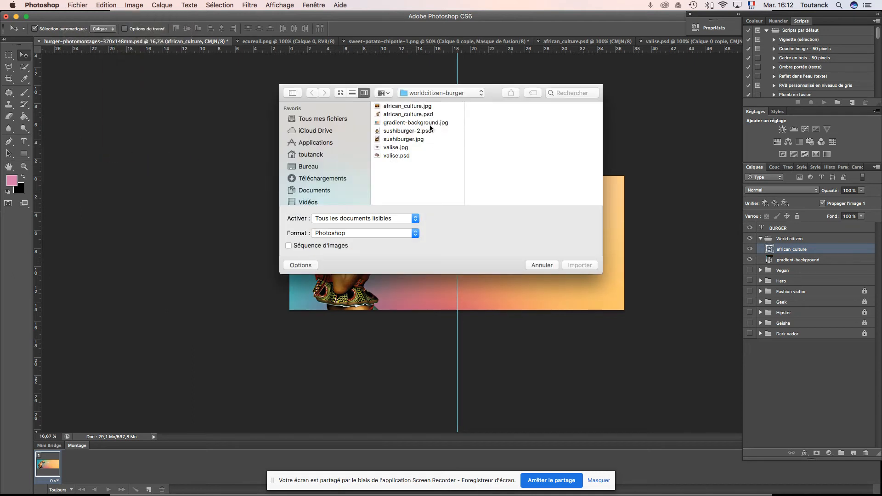
pyautogui.click(422, 132)
pyautogui.doubleClick(421, 134)
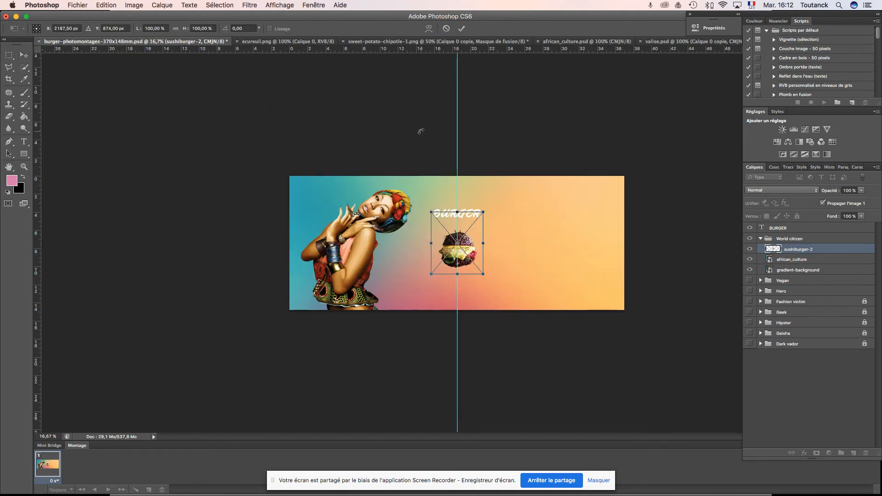
# Scale the sushi burger to 236,82 % and position it on the vertical guide just beneath the BURGER title
pyautogui.moveTo(484, 212); pyautogui.dragTo(519, 170)
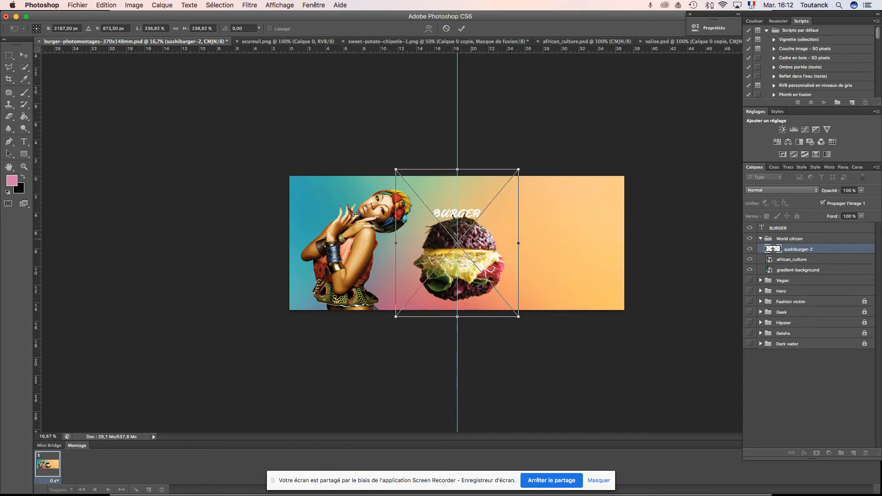
pyautogui.moveTo(474, 238); pyautogui.dragTo(474, 245)
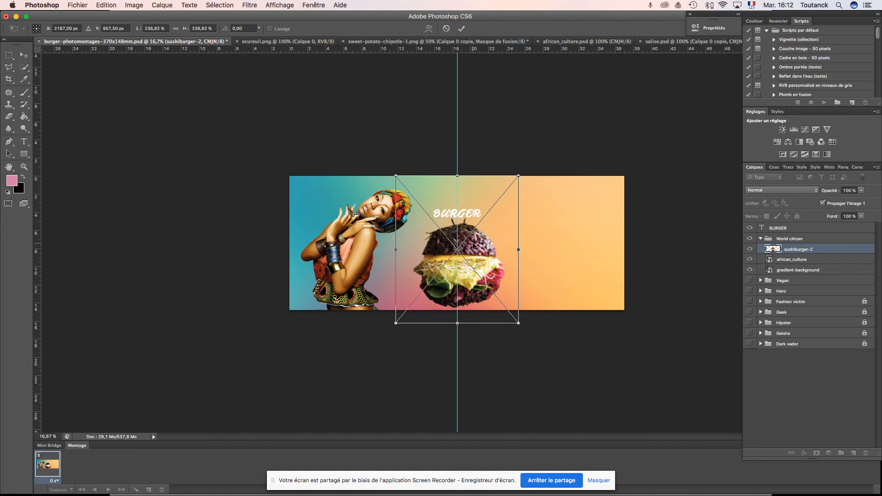
pyautogui.press('Return')
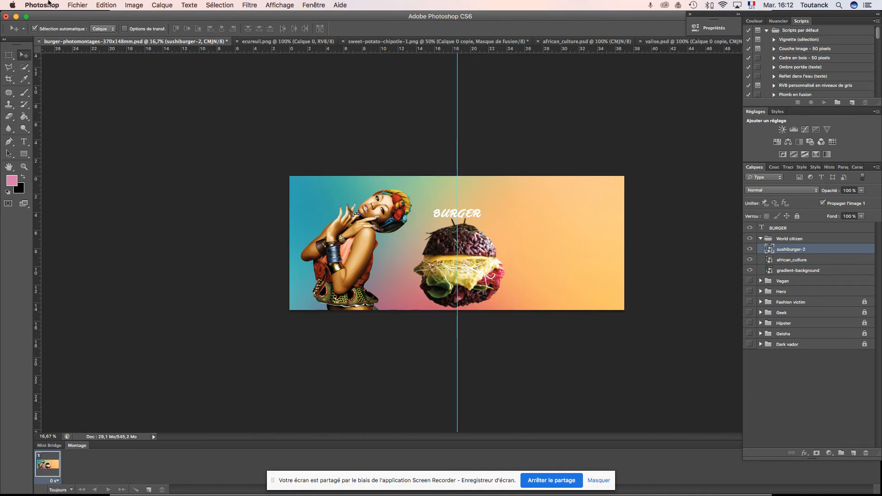
# Place valise.psd as a new layer above sushiburger-2 in the World citizen group
pyautogui.click(78, 6)
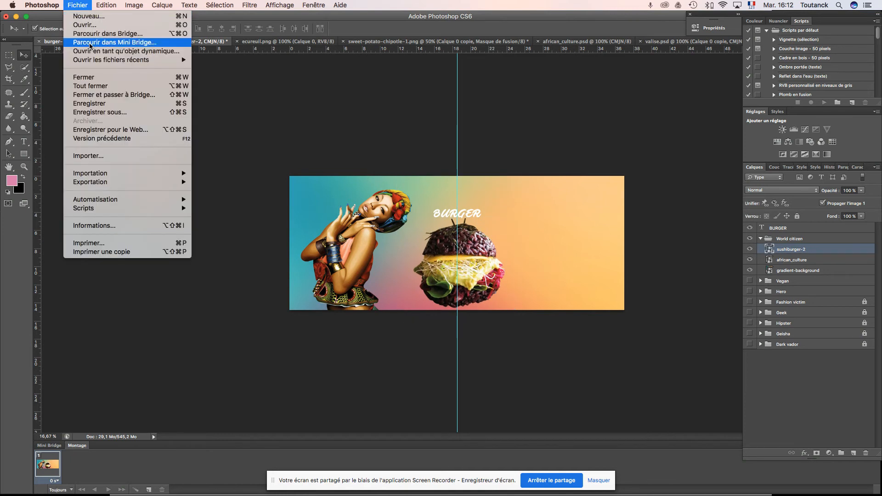
pyautogui.click(107, 158)
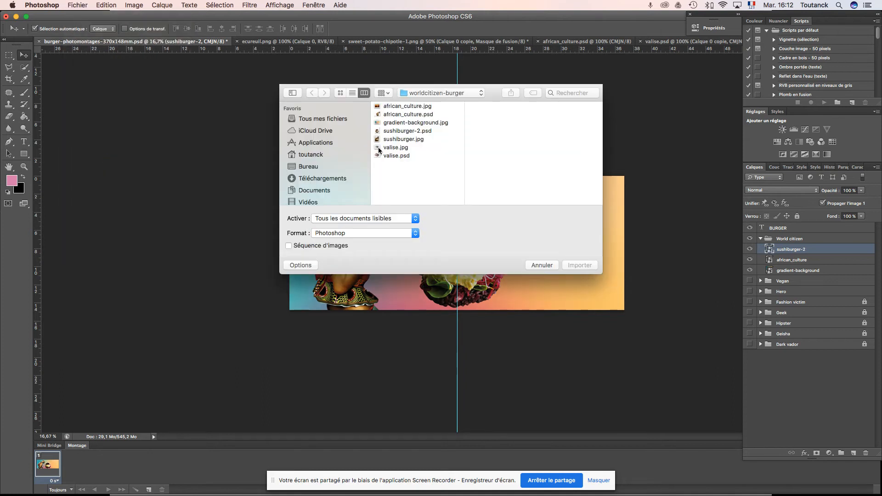
pyautogui.click(388, 156)
pyautogui.doubleClick(388, 155)
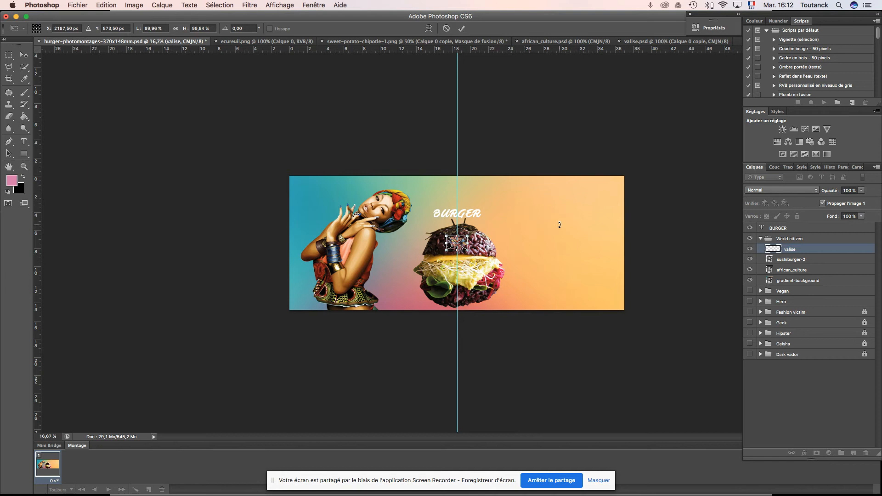
# Enlarge the placed suitcase and position it between the burger and the banner's right edge, following the reference slide
pyautogui.moveTo(469, 251); pyautogui.dragTo(494, 268)
pyautogui.moveTo(490, 225); pyautogui.dragTo(615, 231)
pyautogui.press('Return')
pyautogui.press('super+plus')
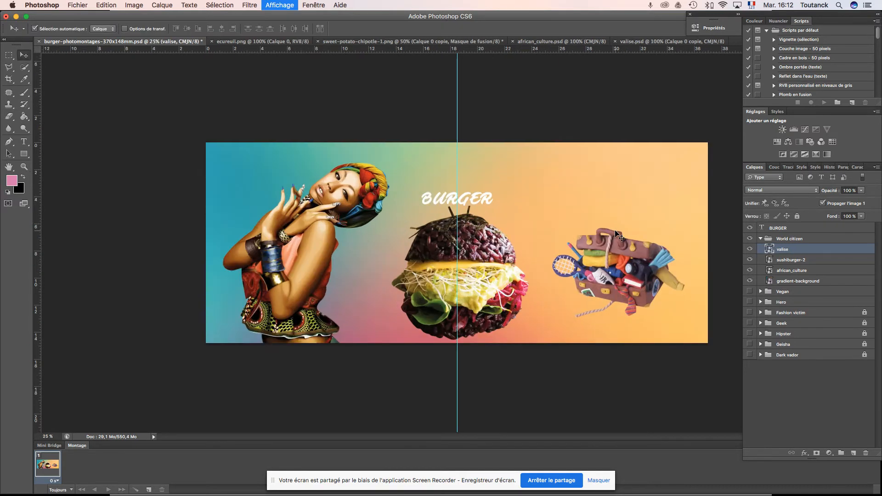
pyautogui.press('super+minus')
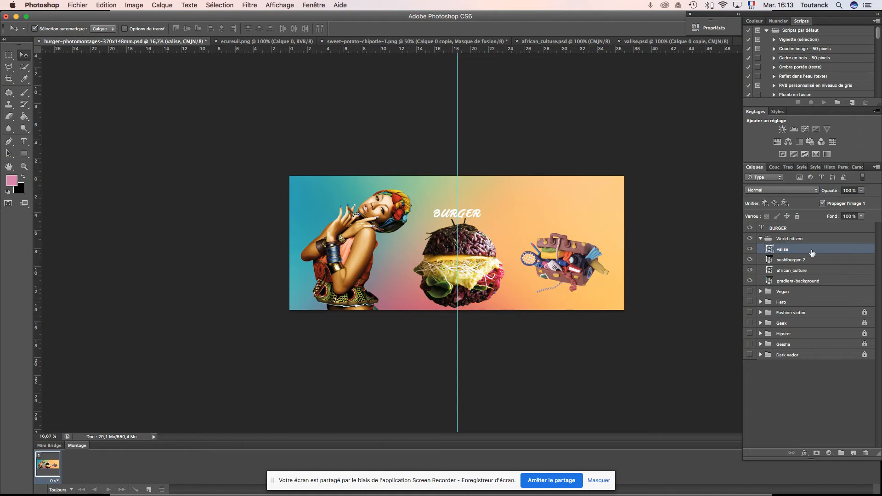
# Duplicate the Vegan text layer and move the copy to the top of the World citizen group
pyautogui.click(760, 292)
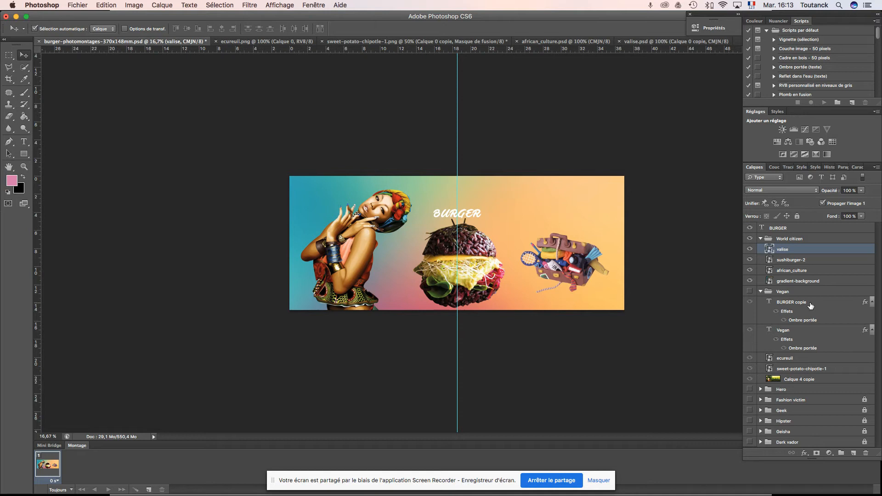
pyautogui.click(811, 331)
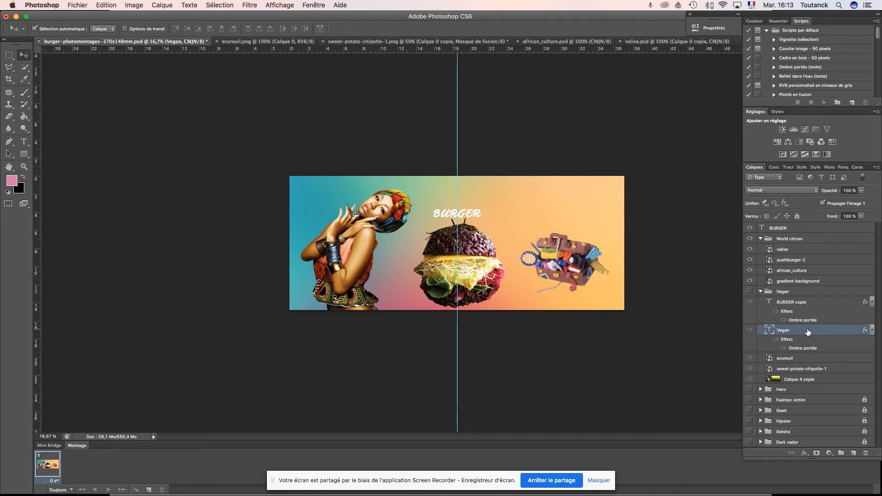
pyautogui.moveTo(807, 331); pyautogui.dragTo(855, 452)
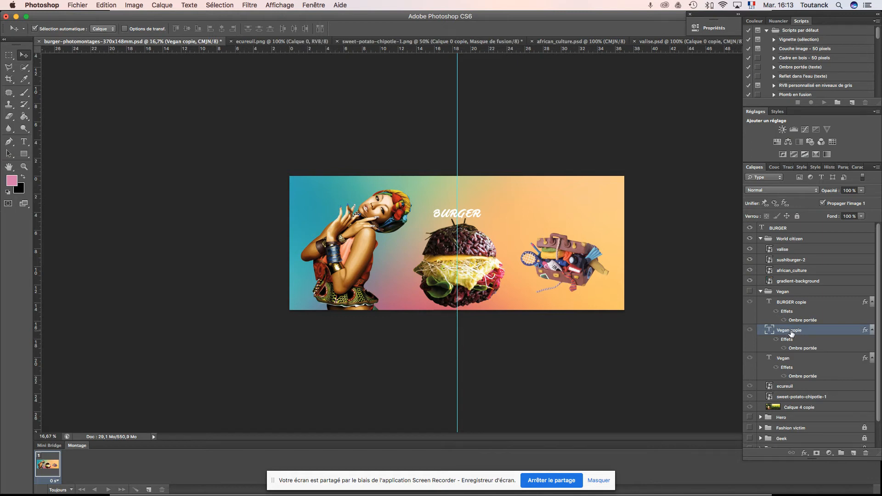
pyautogui.moveTo(797, 333); pyautogui.dragTo(794, 248)
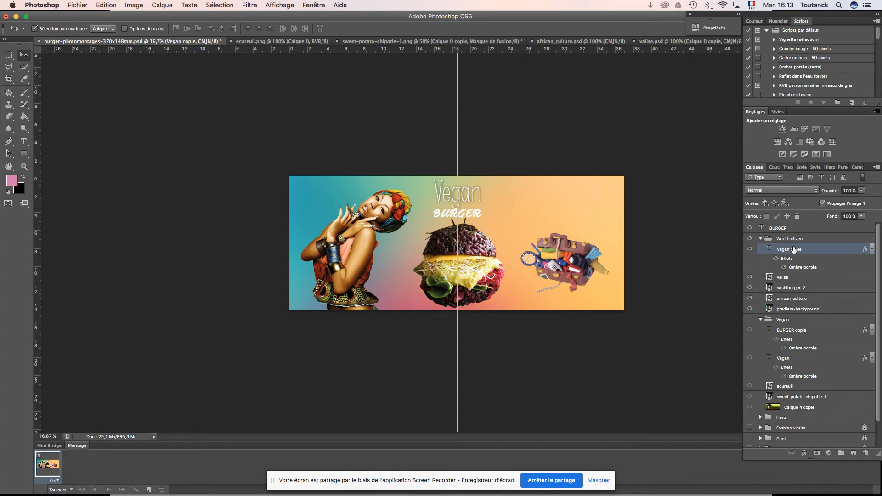
pyautogui.click(761, 320)
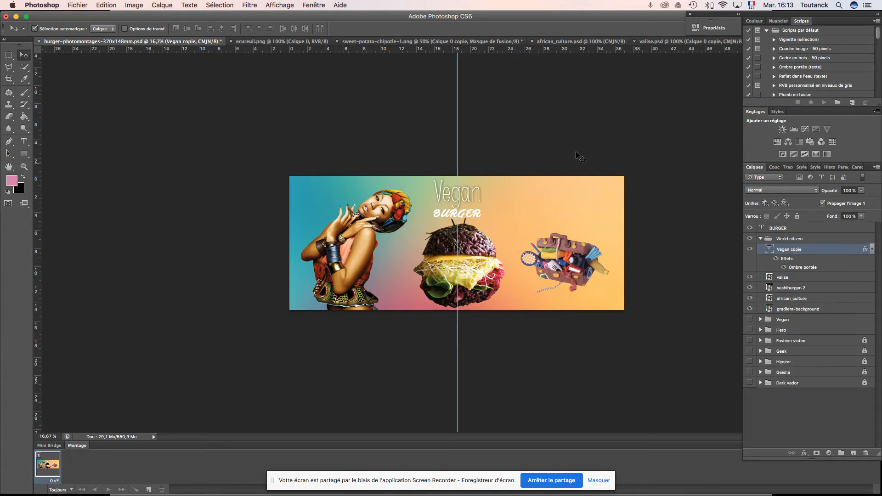
# Clear the layer style, including the drop shadow, from the Vegan copie text layer
pyautogui.press('super+plus')
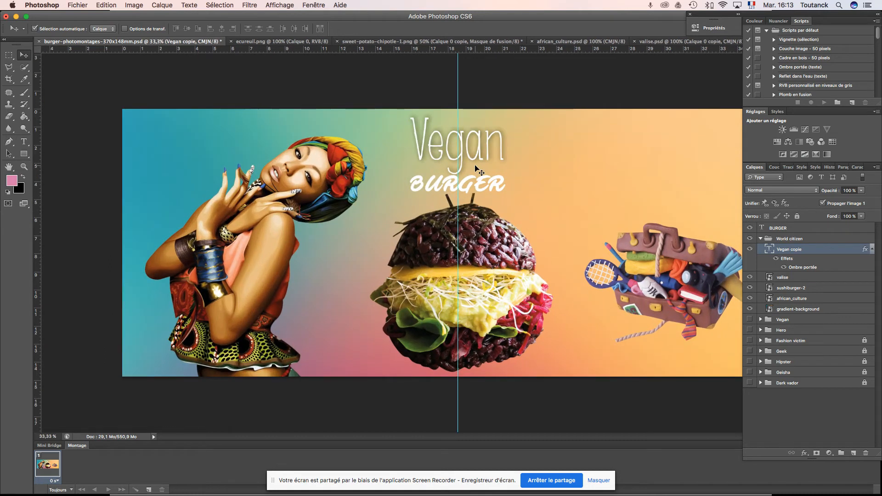
pyautogui.rightClick(799, 271)
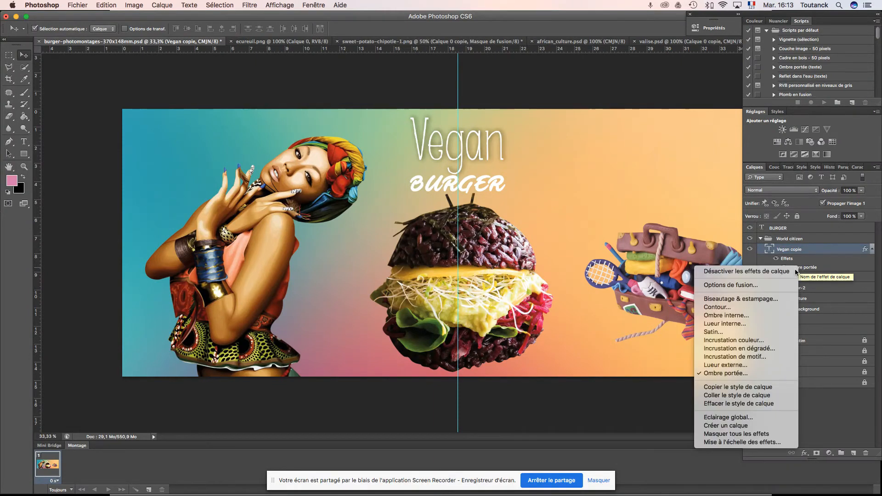
pyautogui.click(745, 404)
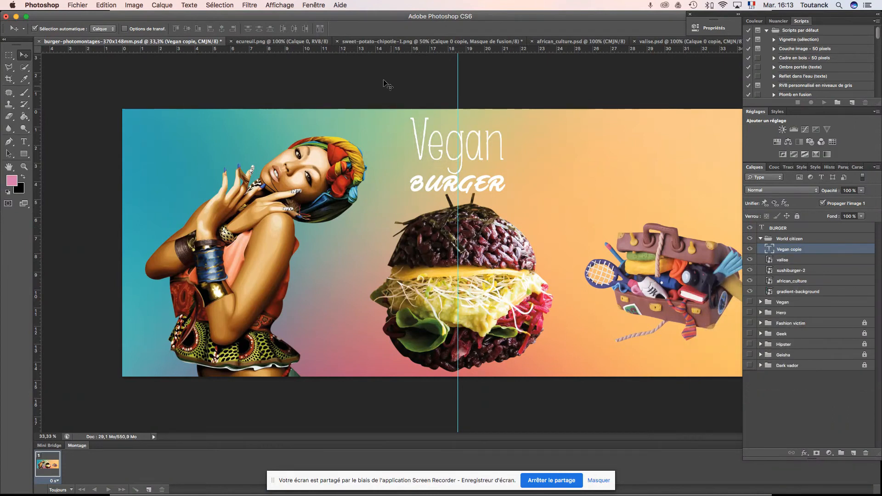
pyautogui.press('t')
pyautogui.click(447, 149)
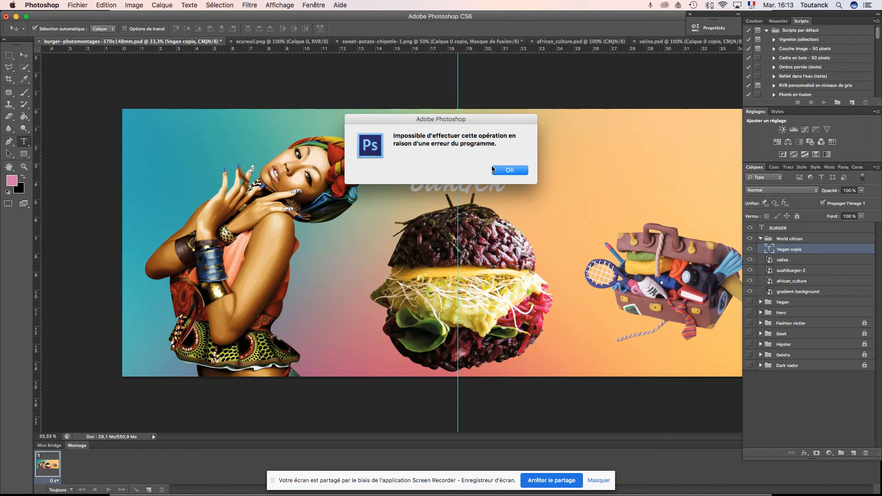
pyautogui.click(497, 170)
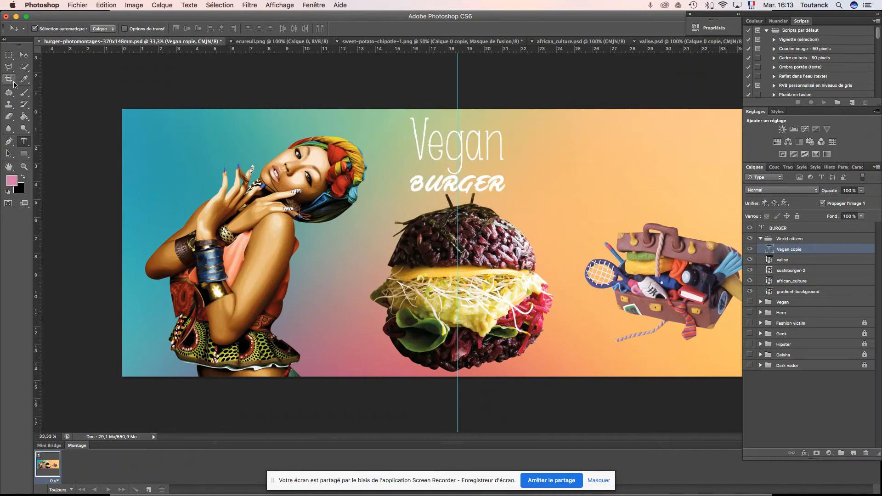
# Replace the Vegan copie title's text with "World citizen", following the wording on the reference slide
pyautogui.press('super+Tab')
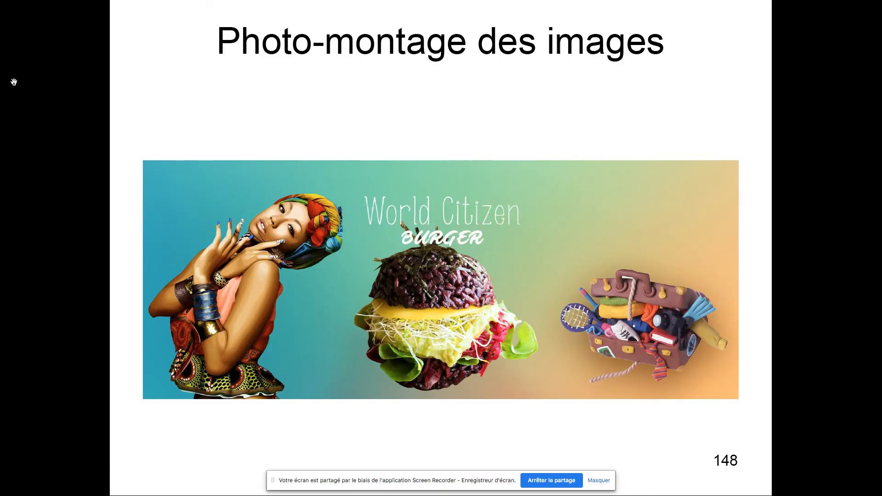
pyautogui.press('super+Tab')
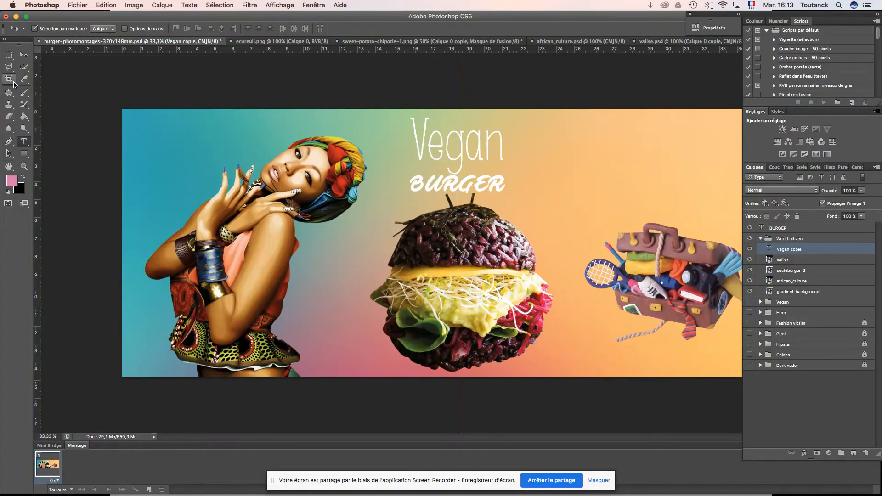
pyautogui.click(24, 142)
pyautogui.doubleClick(431, 143)
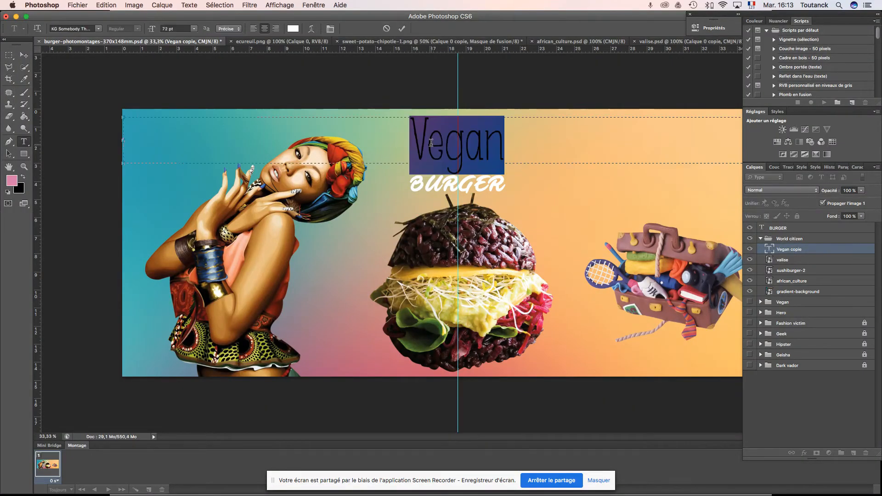
pyautogui.write('World Witizen')
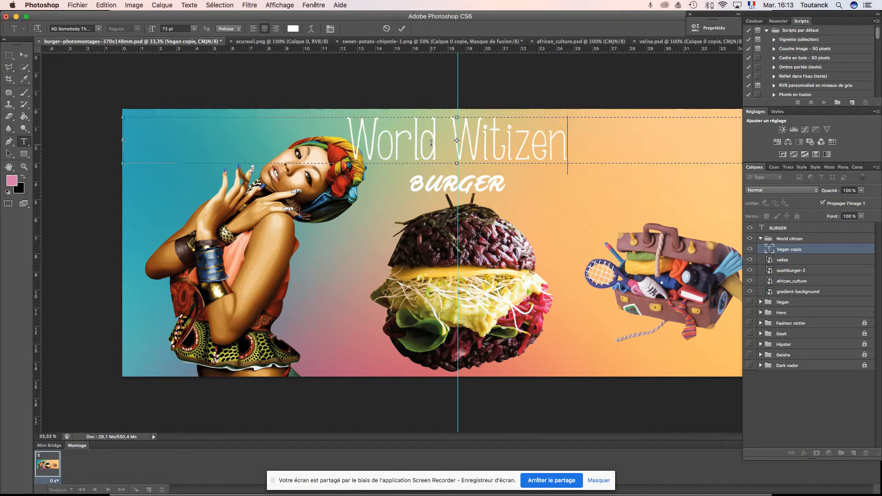
pyautogui.click(482, 146)
pyautogui.press('BackSpace')
pyautogui.write('c')
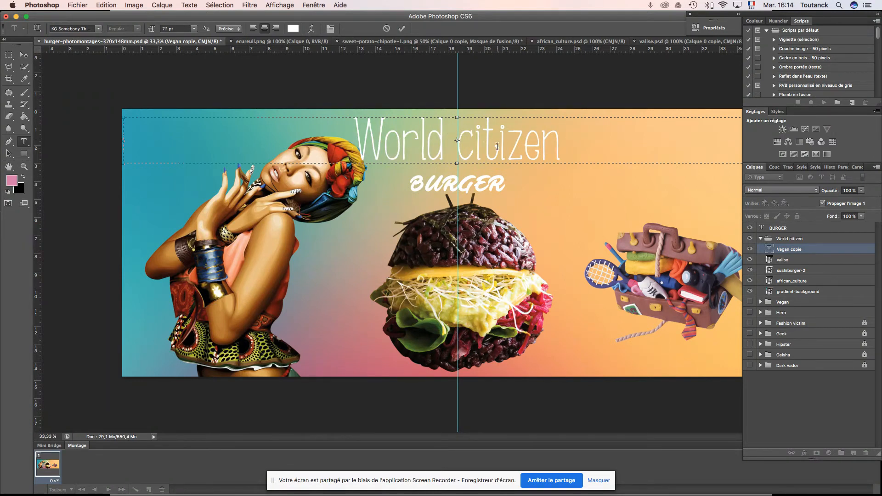
# Set the font size of the whole "World citizen" title to 64 pt
pyautogui.tripleClick(468, 127)
pyautogui.click(178, 29)
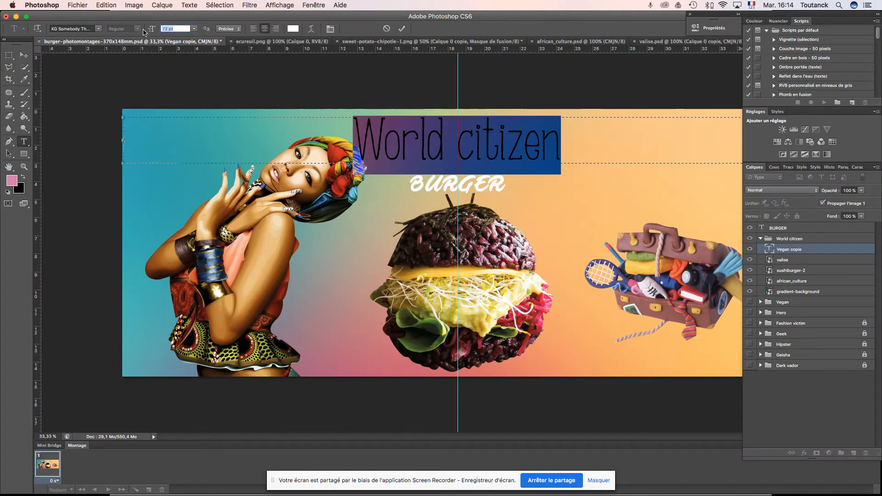
pyautogui.write('64')
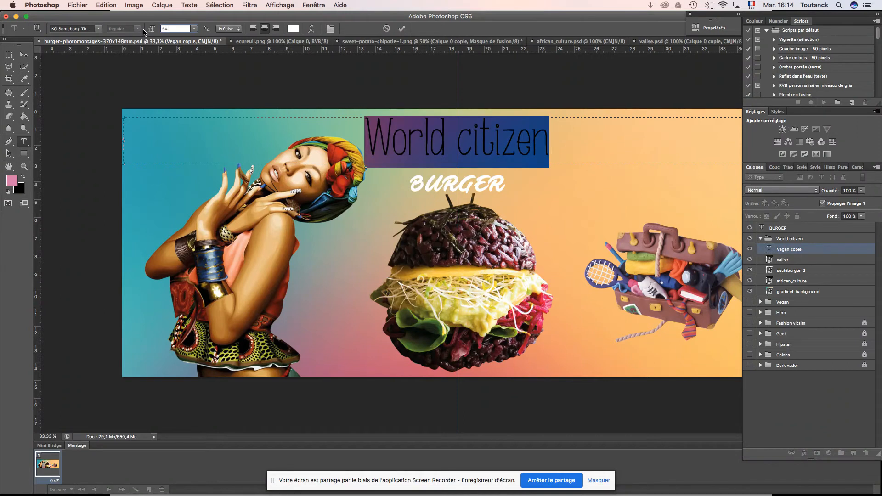
pyautogui.click(23, 55)
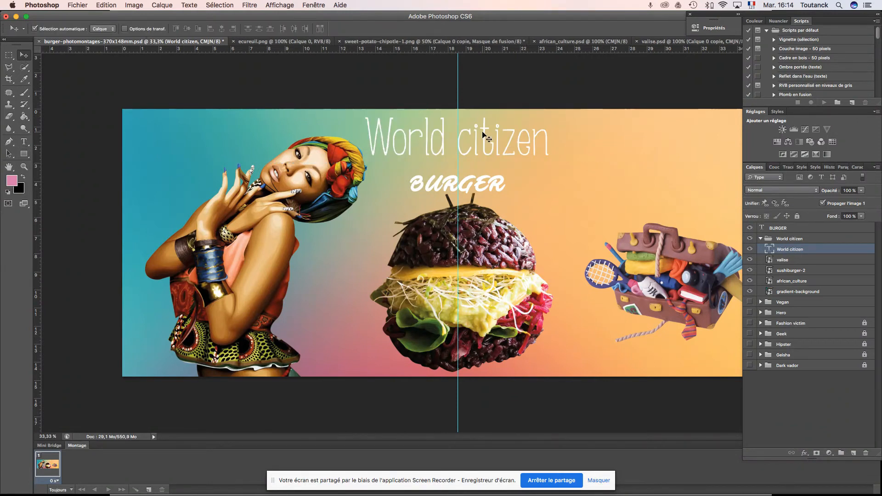
# Capitalise the second word of the title so it reads "World Citizen"
pyautogui.press('t')
pyautogui.click(470, 140)
pyautogui.press('BackSpace')
pyautogui.write('C')
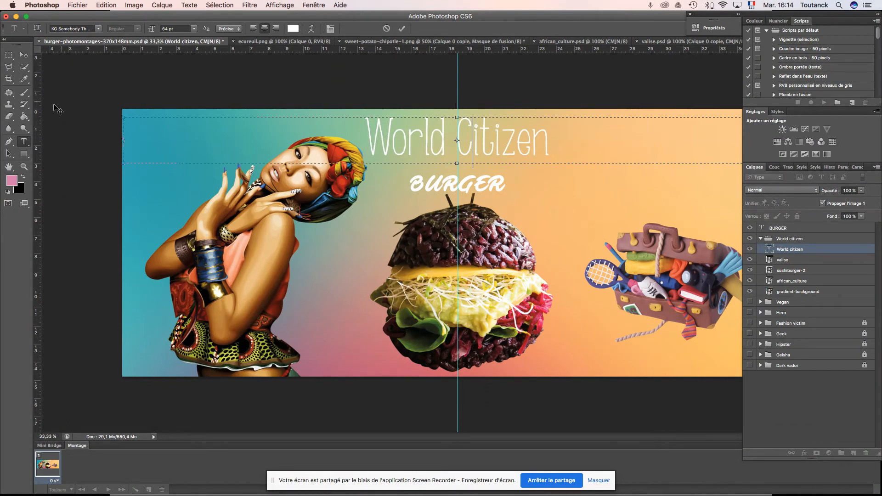
pyautogui.click(24, 55)
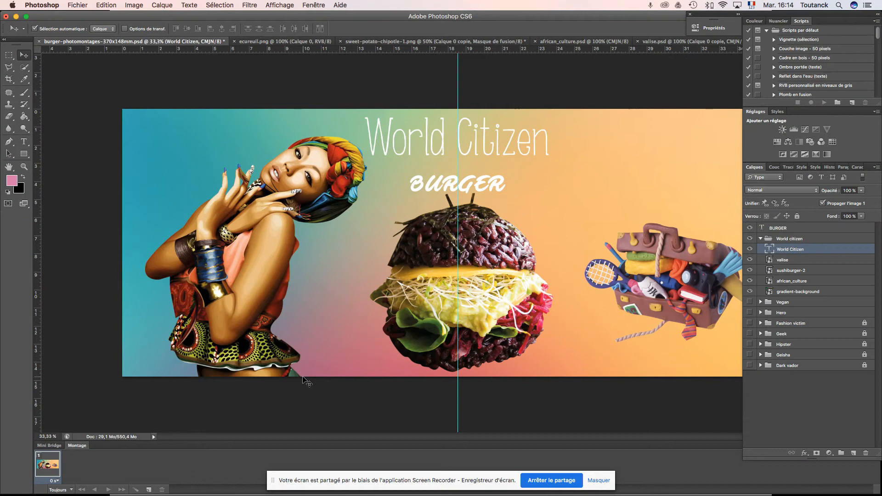
# Save the banner document and compare the montage with the World Citizen and Vegan slides in the presentation
pyautogui.press('super+minus')
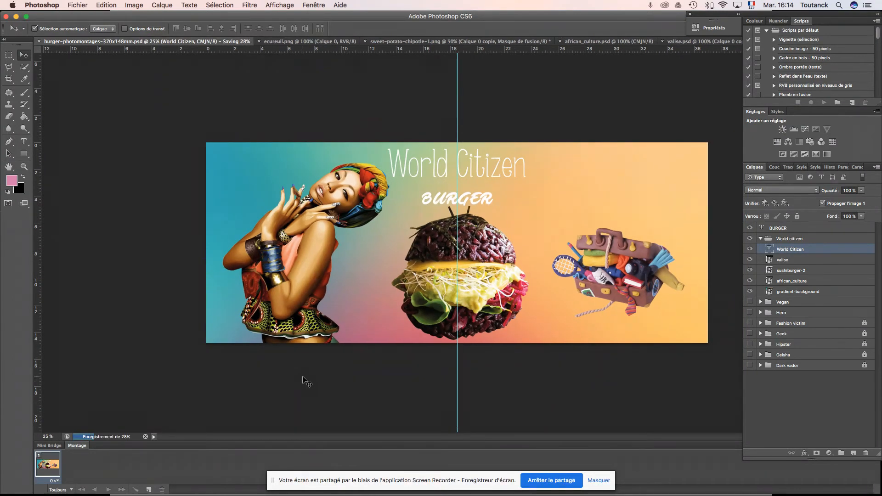
pyautogui.press('super+Tab')
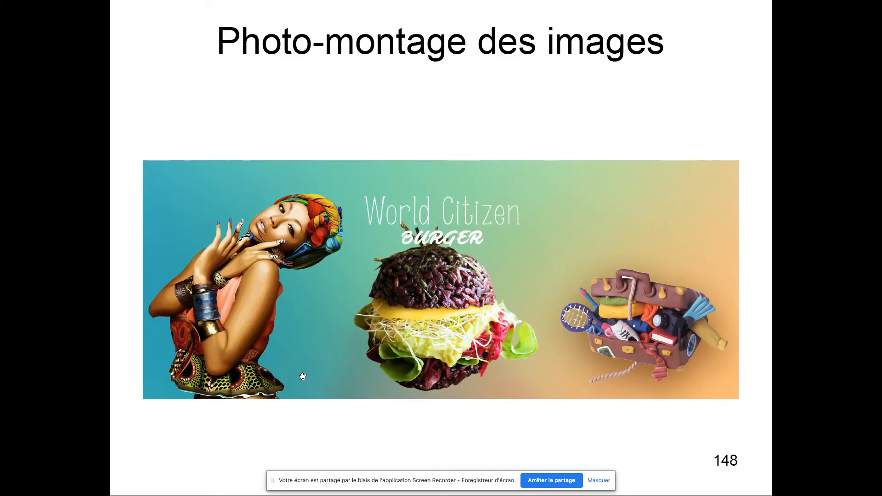
pyautogui.press('Left')
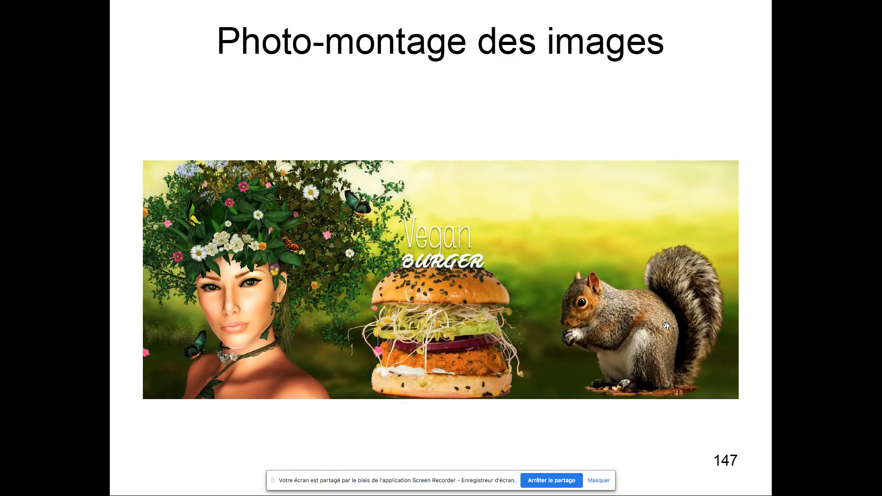
pyautogui.press('Right')
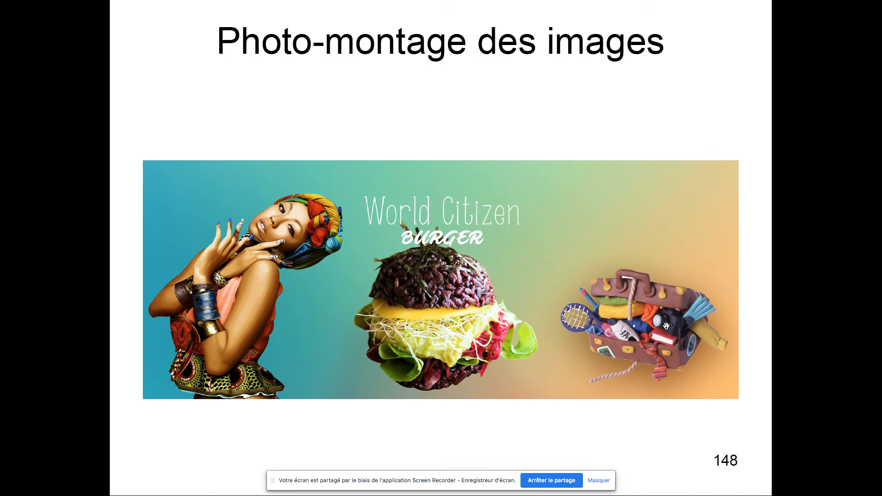
pyautogui.press('super+Tab')
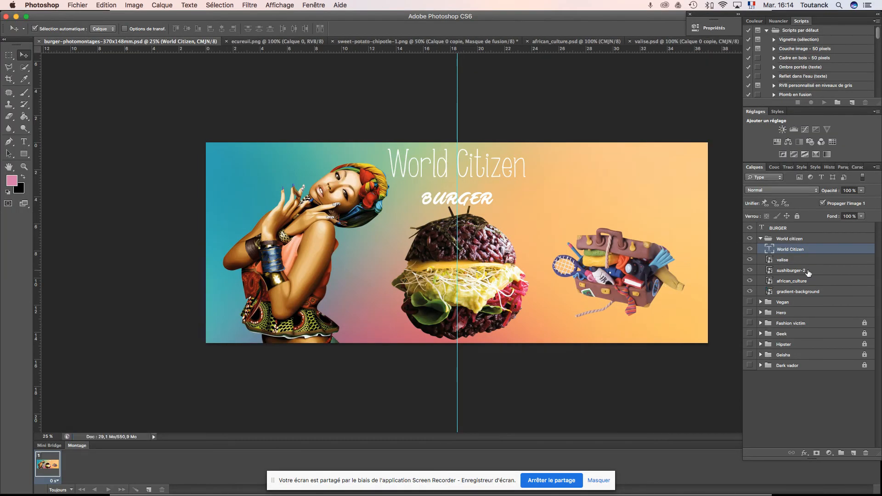
# Add a drop shadow effect (Ombre portée) to the valise layer
pyautogui.click(791, 262)
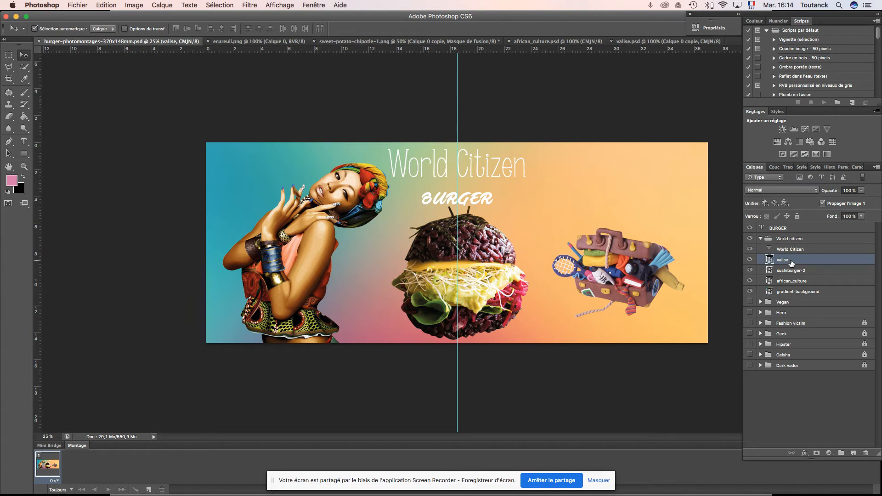
pyautogui.click(805, 453)
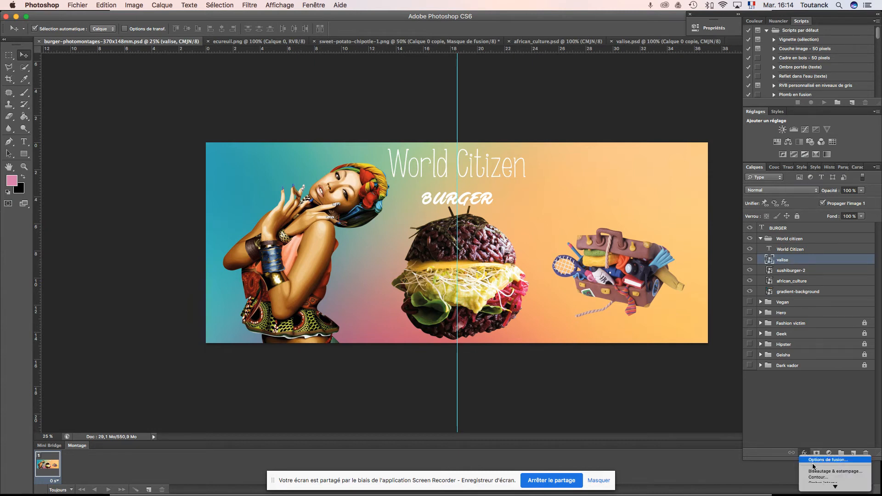
pyautogui.click(824, 487)
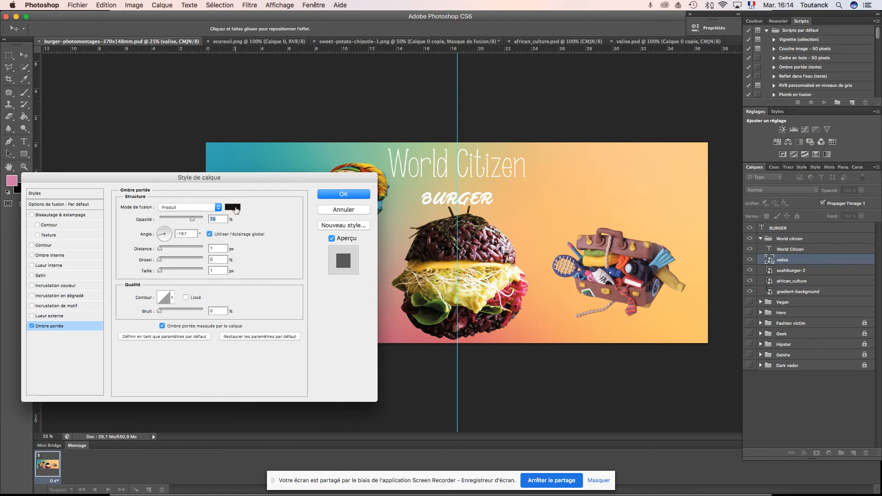
# Set the valise drop shadow's colour to the muted red #9a4657 by sampling tones from the burger bun
pyautogui.click(236, 209)
pyautogui.moveTo(586, 175); pyautogui.dragTo(656, 46)
pyautogui.click(544, 308)
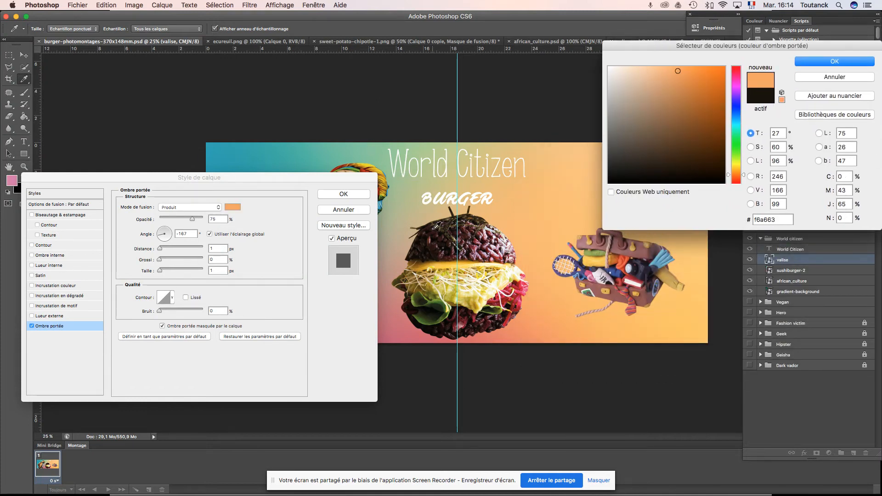
pyautogui.click(437, 227)
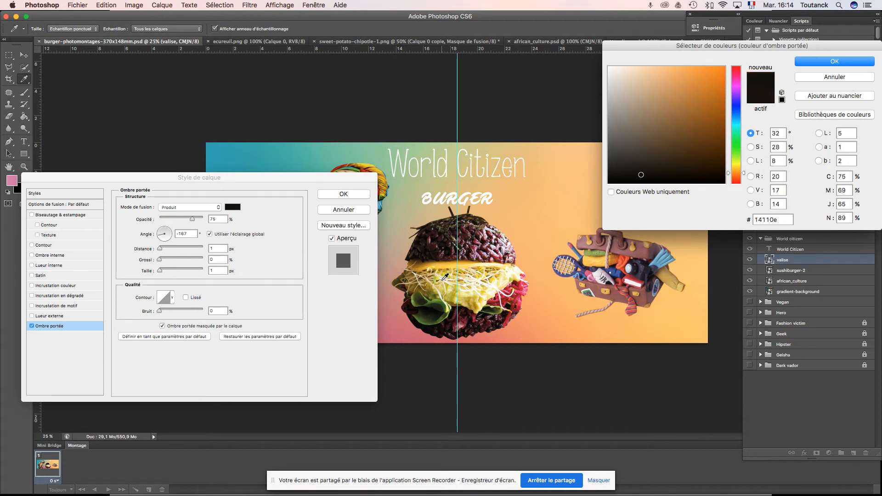
pyautogui.click(508, 305)
pyautogui.click(508, 304)
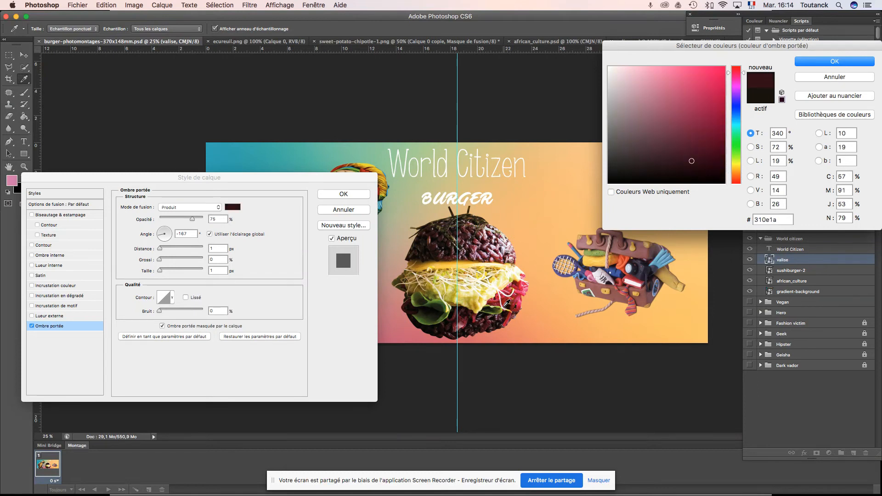
pyautogui.click(500, 313)
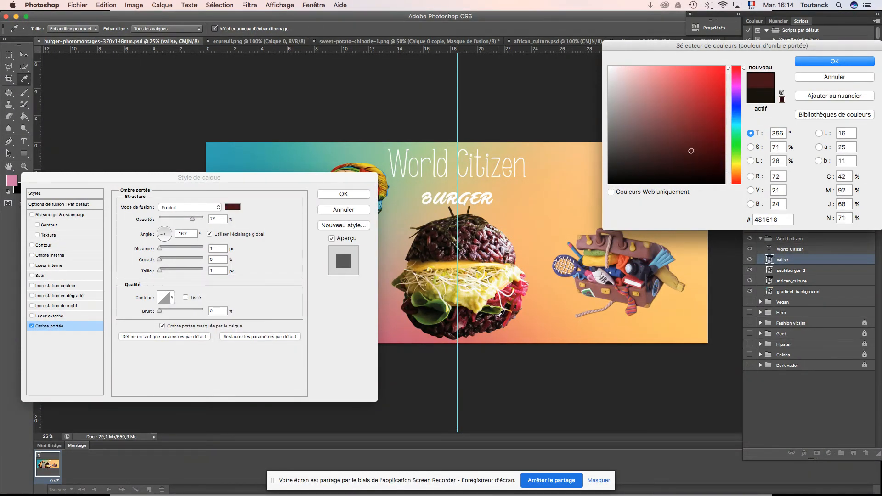
pyautogui.click(494, 316)
pyautogui.click(490, 245)
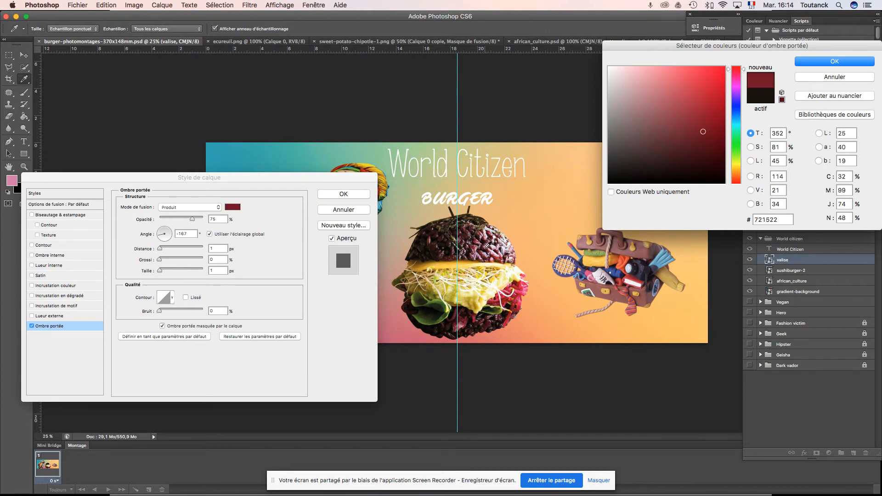
pyautogui.click(487, 243)
pyautogui.click(490, 248)
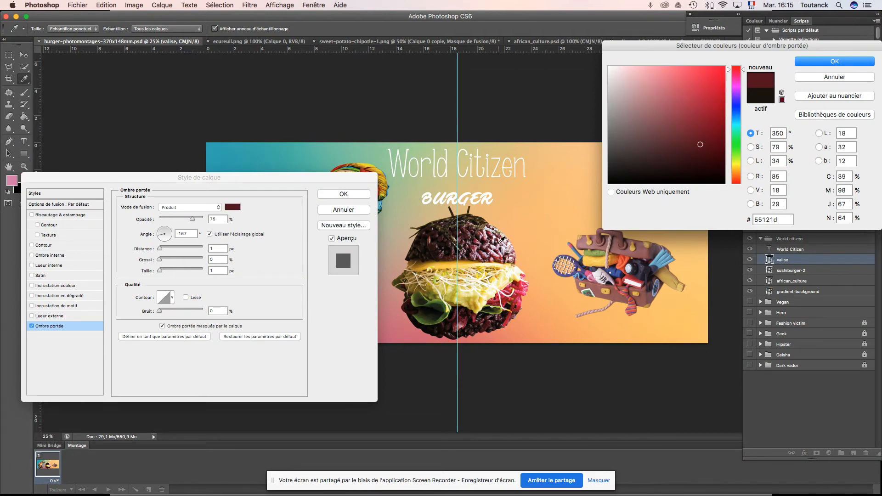
pyautogui.click(502, 240)
pyautogui.click(496, 243)
pyautogui.click(498, 241)
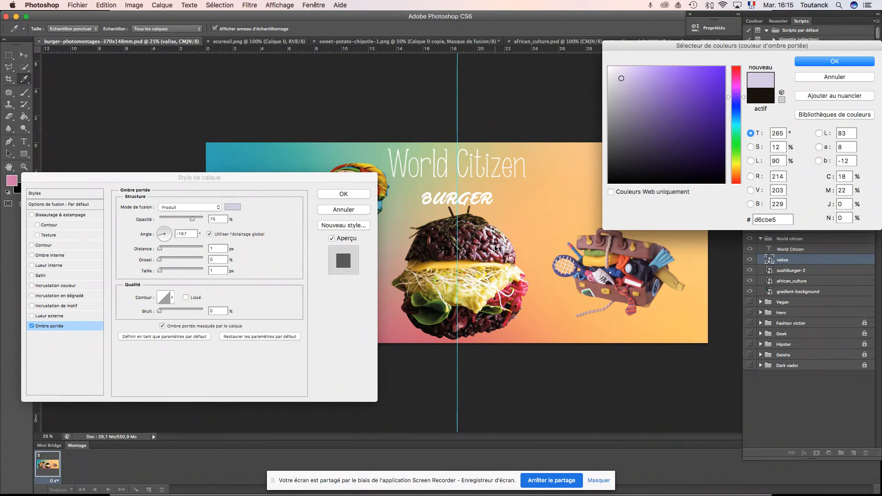
pyautogui.click(505, 245)
pyautogui.click(488, 245)
pyautogui.click(487, 246)
pyautogui.click(485, 246)
pyautogui.click(485, 247)
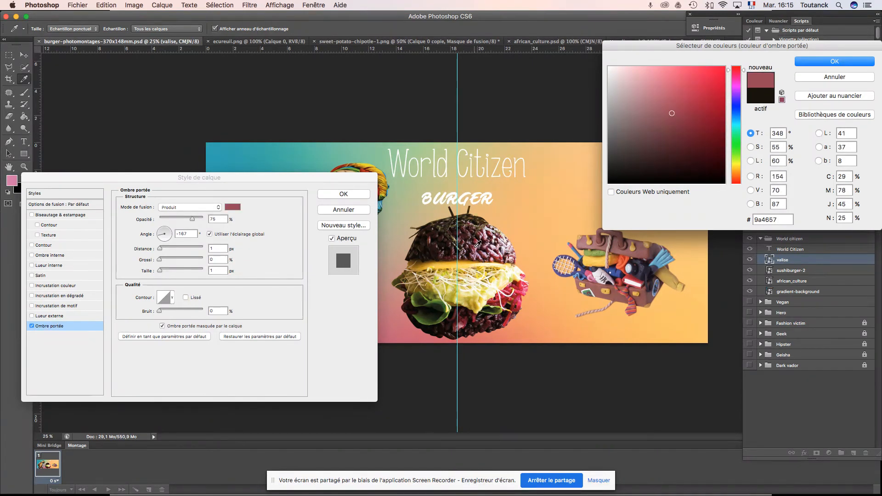
pyautogui.click(806, 64)
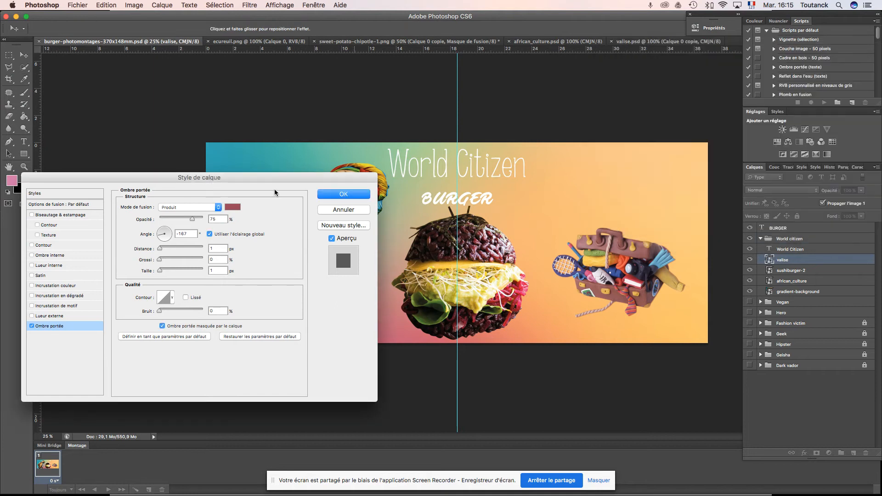
# Set the valise drop shadow's size (Taille) to 117 px with 0% spread (Grossi) and apply the layer style
pyautogui.moveTo(160, 259); pyautogui.dragTo(169, 269)
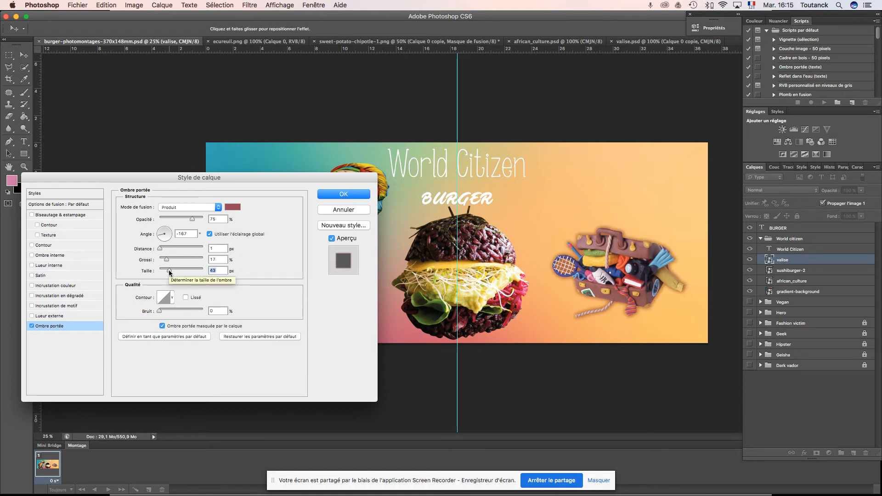
pyautogui.moveTo(169, 269)
pyautogui.mouseDown()
pyautogui.moveTo(174, 260)
pyautogui.moveTo(169, 271)
pyautogui.moveTo(153, 259)
pyautogui.moveTo(181, 270)
pyautogui.mouseUp()
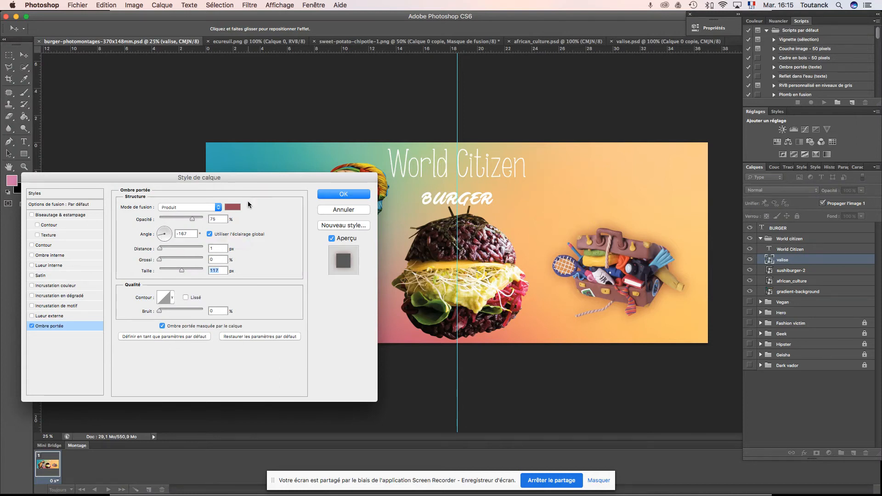
pyautogui.click(348, 195)
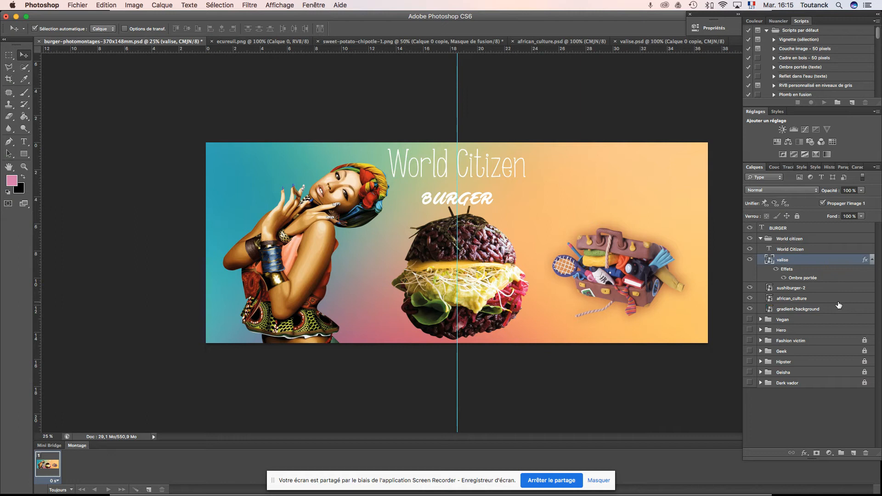
# Nudge the World Citizen title down until it sits just above the word BURGER, and save the document
pyautogui.click(804, 250)
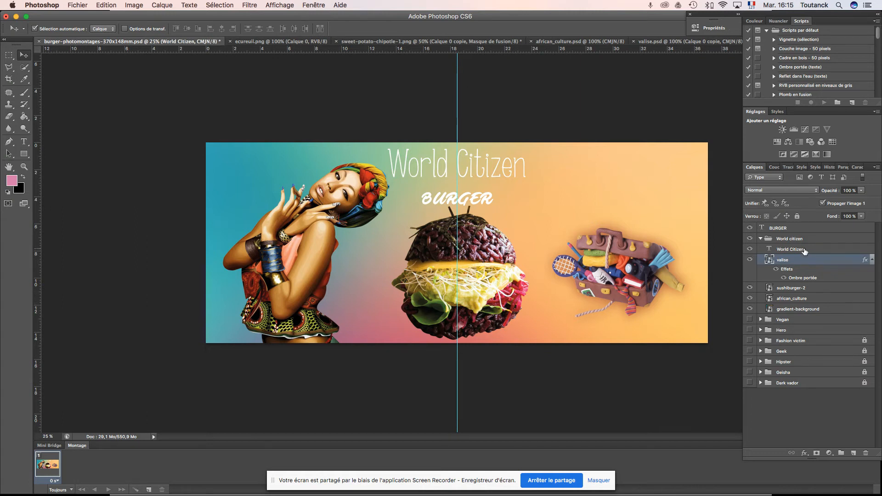
pyautogui.hotkey('shift', 'Down')
pyautogui.hotkey('shift', 'Down')
pyautogui.hotkey('shift', 'Down')
pyautogui.hotkey('shift', 'Down')
pyautogui.hotkey('shift', 'Down')
pyautogui.hotkey('shift', 'Down')
pyautogui.hotkey('shift', 'Down')
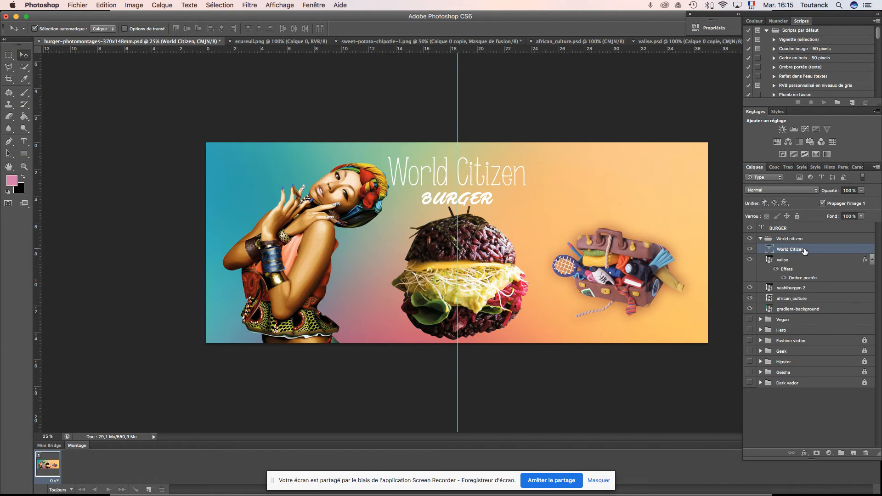
pyautogui.press('super+s')
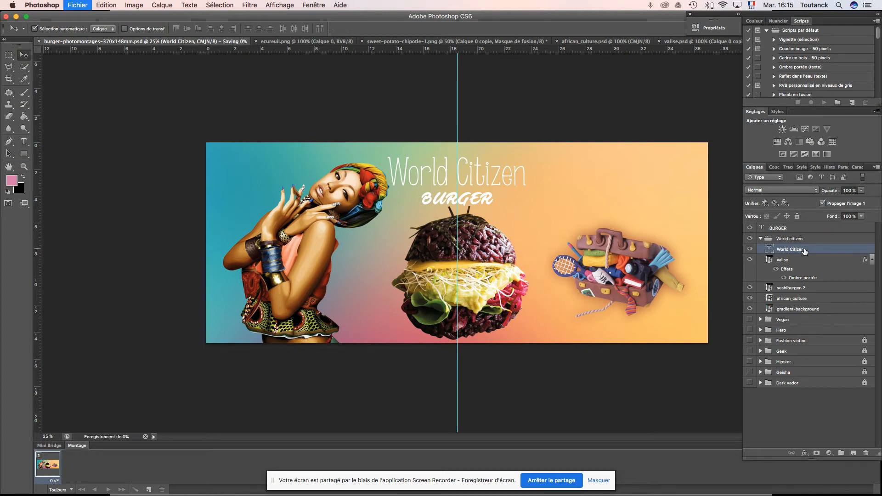
# Collapse the World citizen group and view the Dessert Burger slide of the presentation in Adobe Acrobat
pyautogui.click(760, 239)
pyautogui.press('super+Tab')
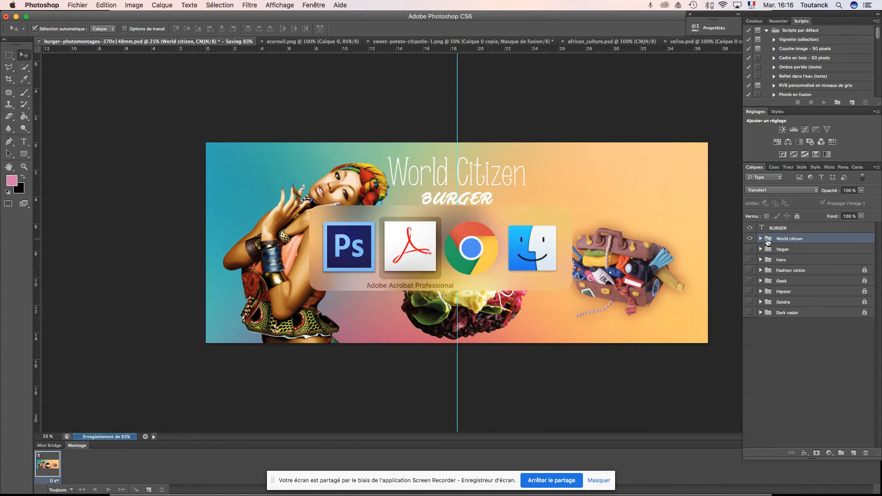
pyautogui.press('Right')
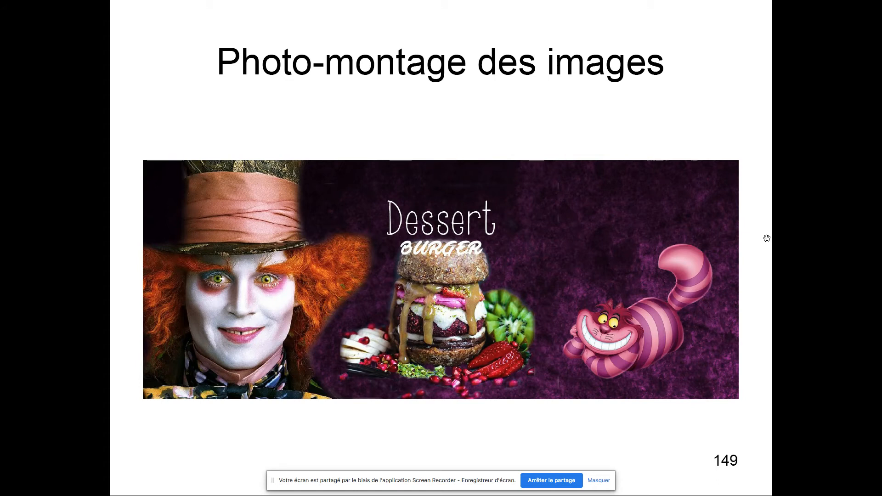
pyautogui.press('super+Tab')
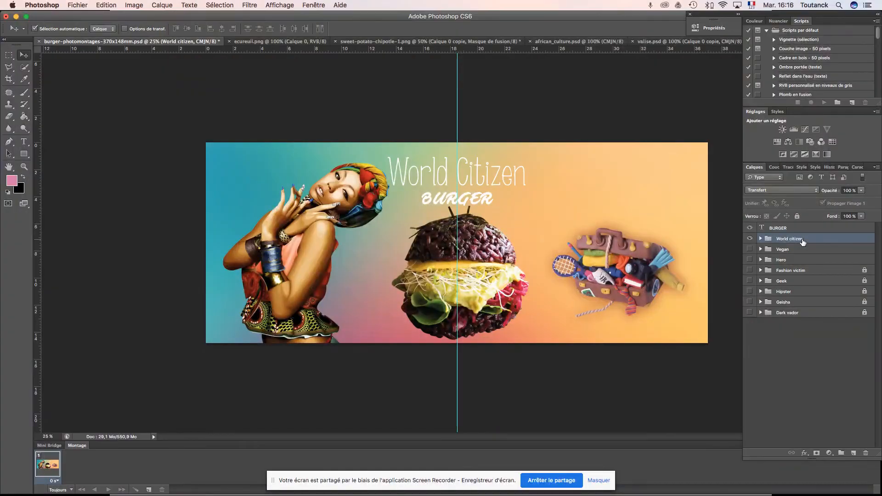
# Lock the World citizen, Vegan and Hero groups and leave all three hidden
pyautogui.click(797, 217)
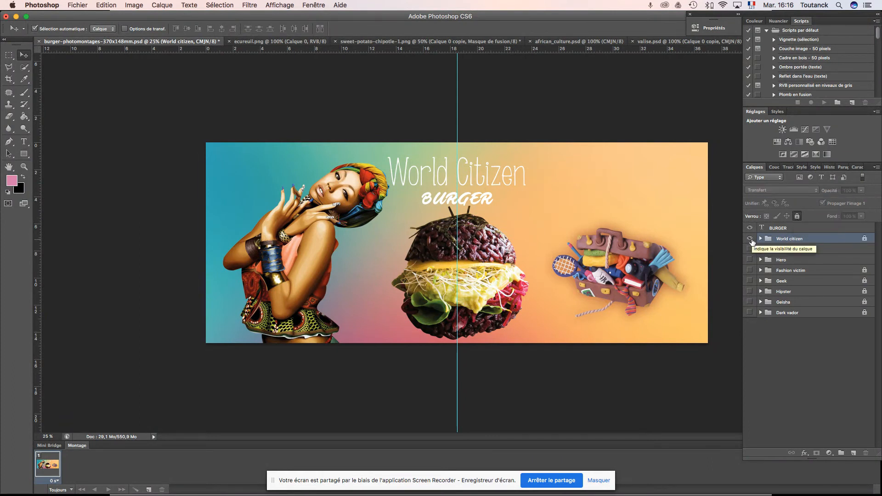
pyautogui.click(750, 239)
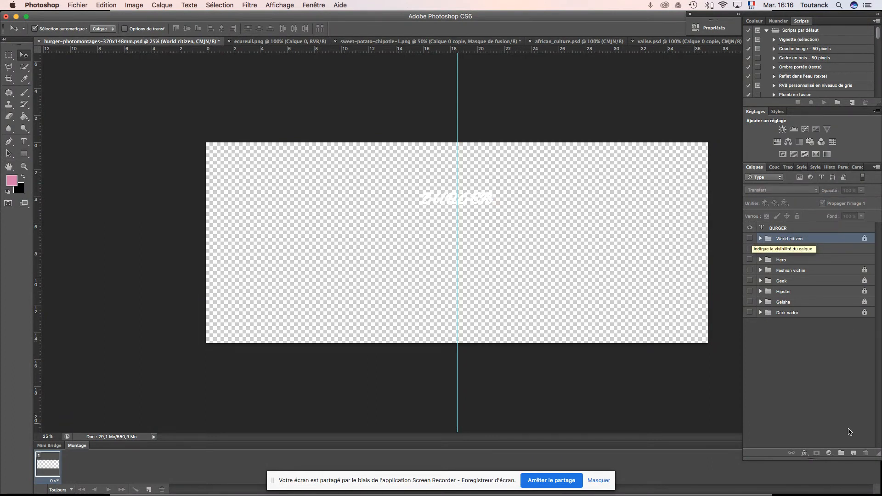
pyautogui.click(755, 249)
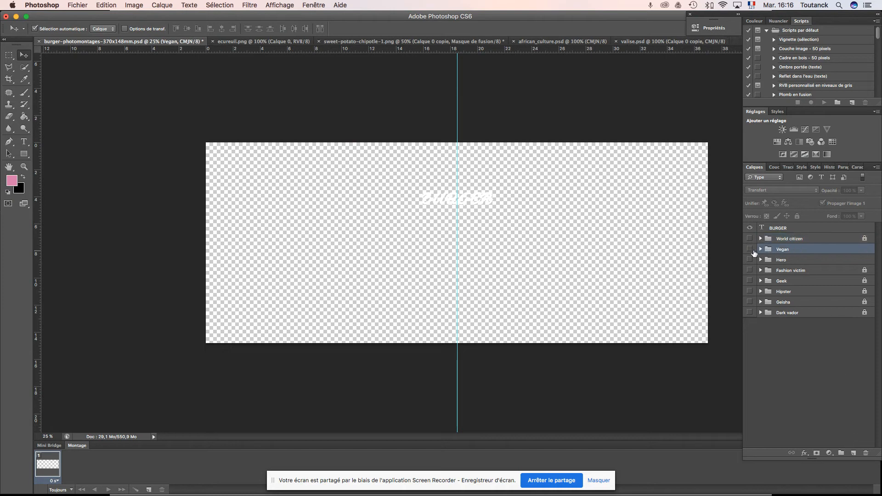
pyautogui.click(750, 249)
pyautogui.click(797, 216)
pyautogui.click(749, 249)
pyautogui.click(793, 261)
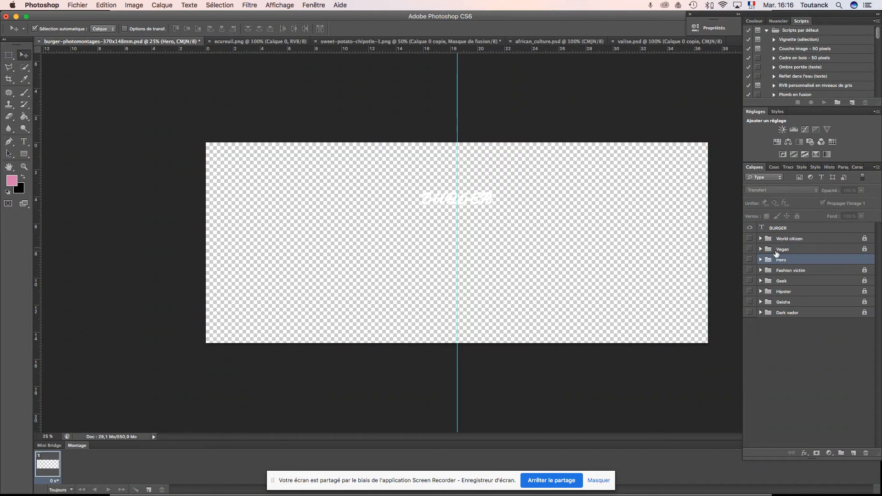
pyautogui.click(750, 260)
pyautogui.click(797, 216)
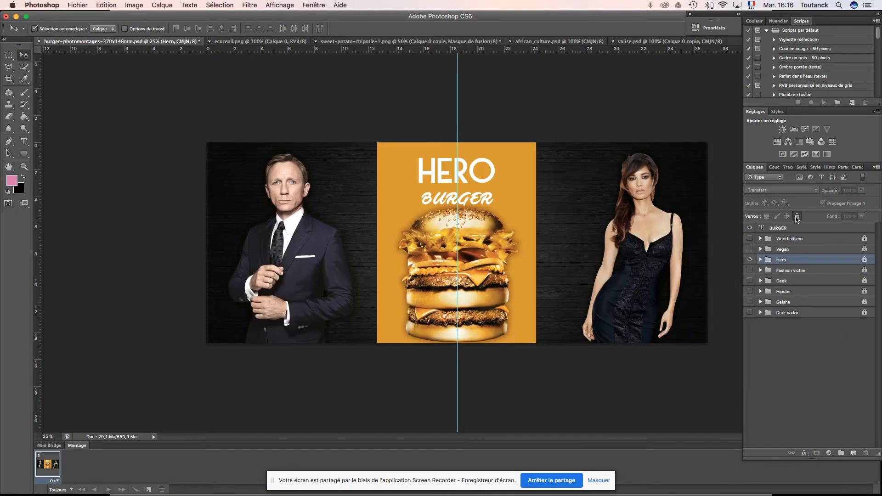
pyautogui.click(750, 260)
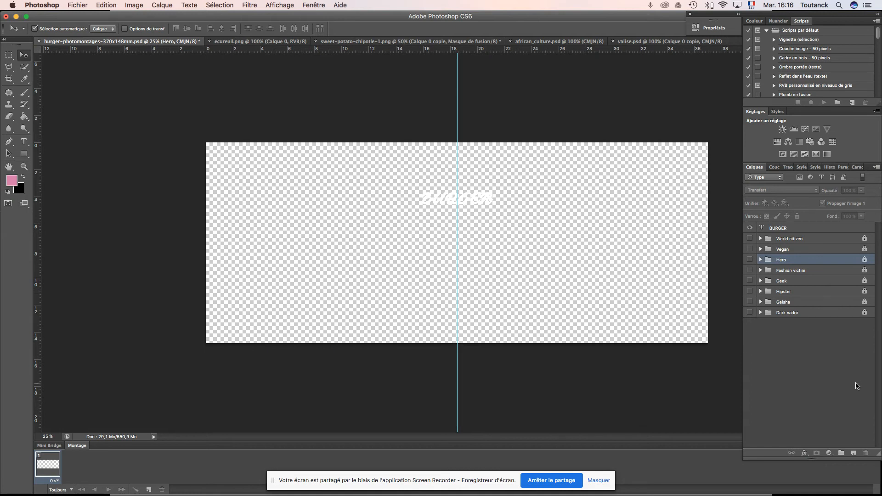
# Create a new layer group named Dessert above the World citizen group and save the document
pyautogui.click(797, 240)
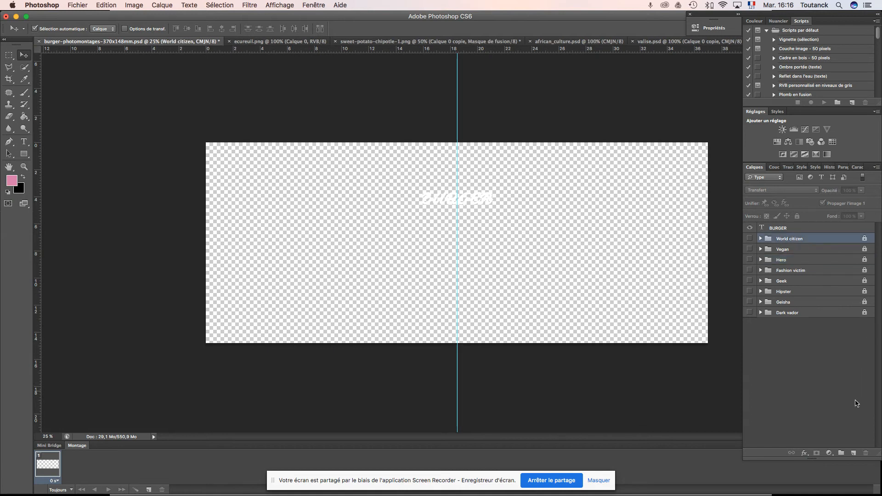
pyautogui.click(842, 453)
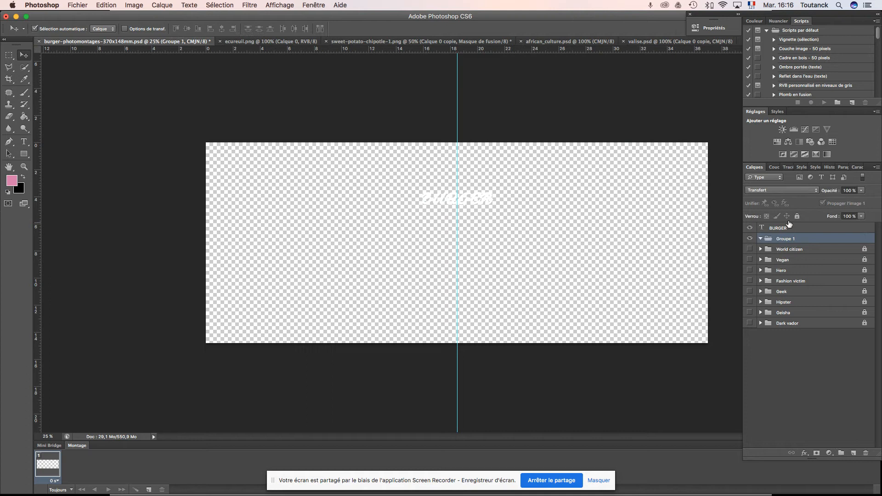
pyautogui.doubleClick(783, 239)
pyautogui.write('Dessert')
pyautogui.press('Return')
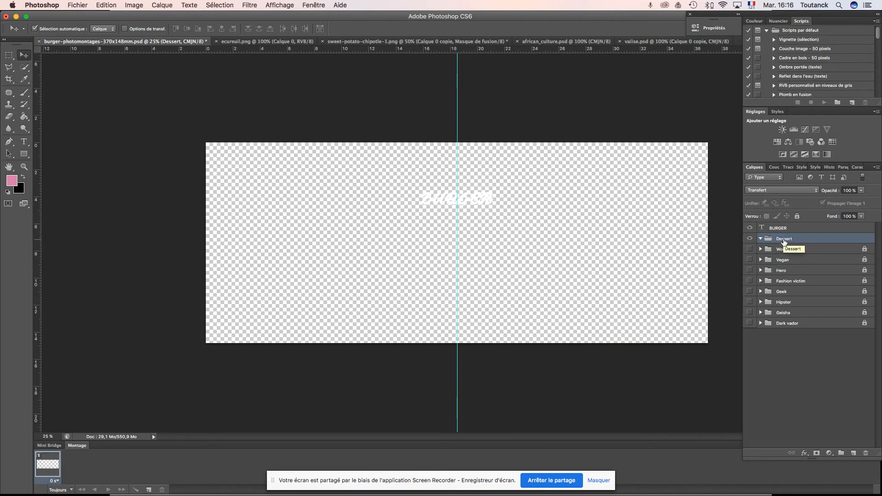
pyautogui.press('super+s')
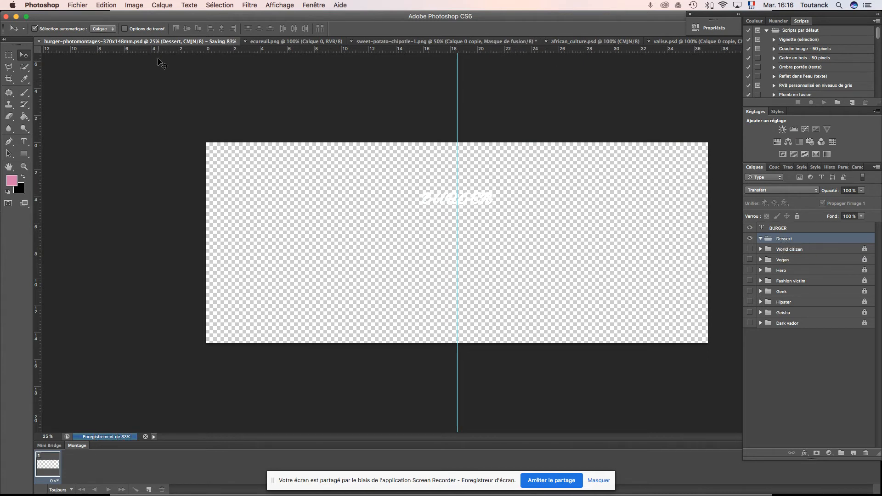
# Check the Dessert Burger reference slide, and browse to the dessert-burger folder inside _burgers to open a source image
pyautogui.press('super+Tab')
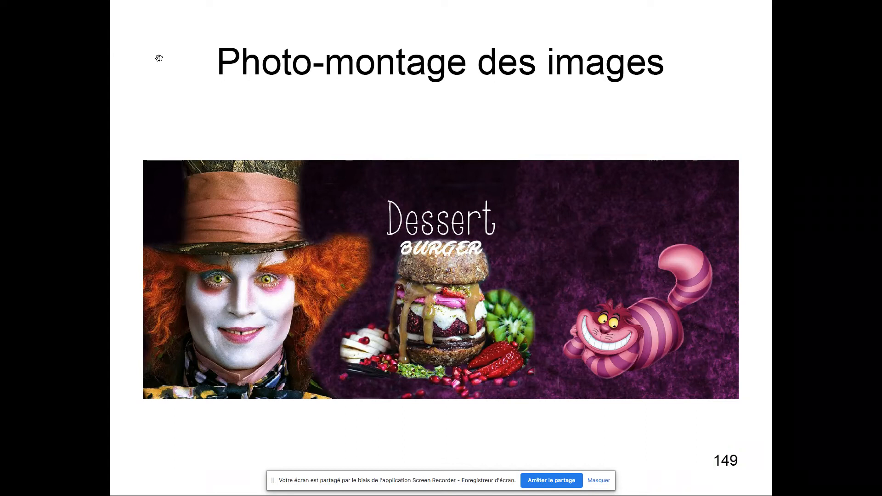
pyautogui.press('super+Tab')
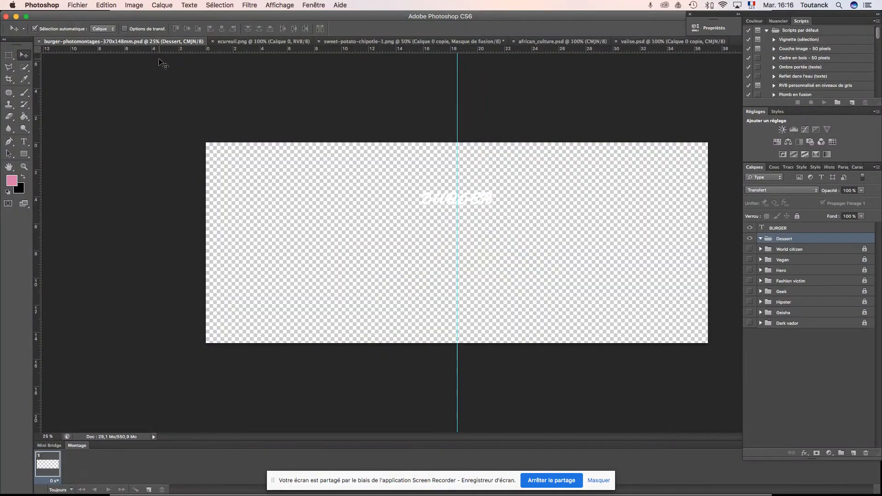
pyautogui.click(77, 5)
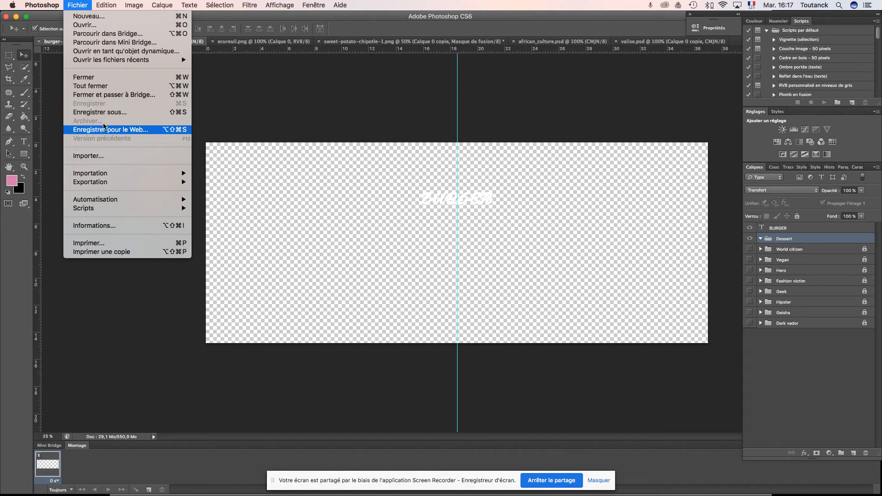
pyautogui.click(93, 25)
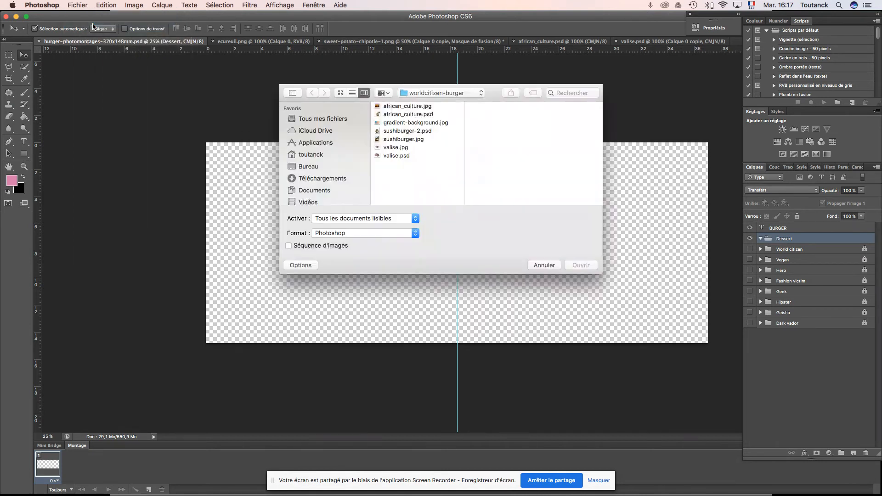
pyautogui.click(453, 95)
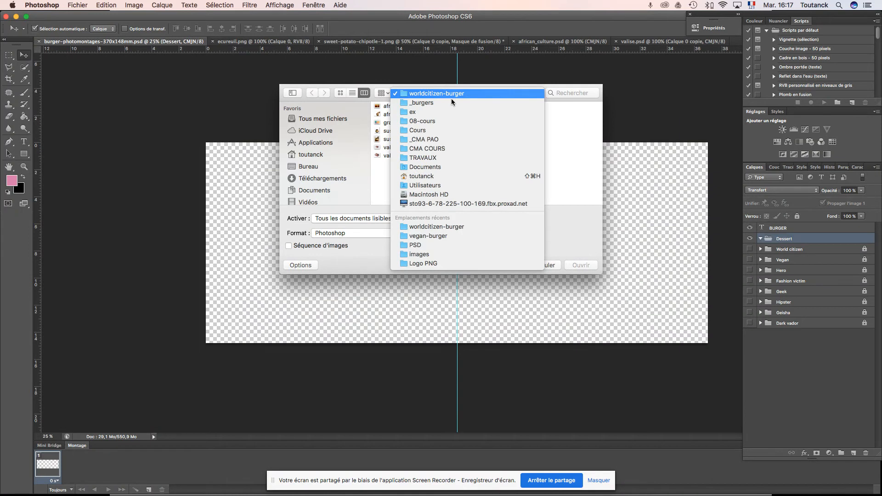
pyautogui.click(449, 104)
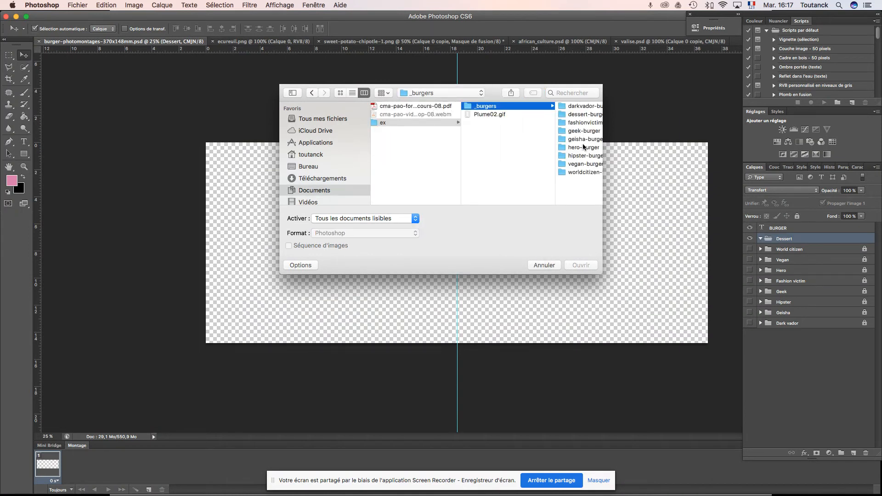
pyautogui.click(580, 115)
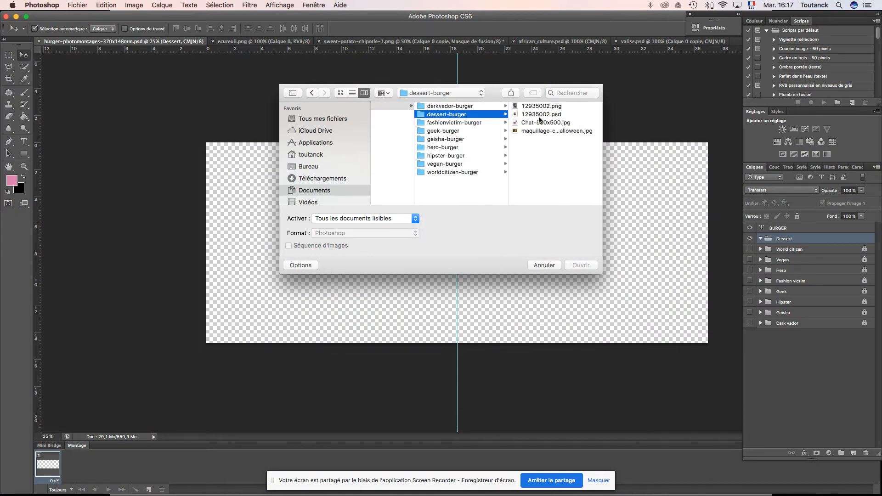
# Preview the images in the dessert-burger folder and open Chat-500x500.jpg
pyautogui.click(533, 131)
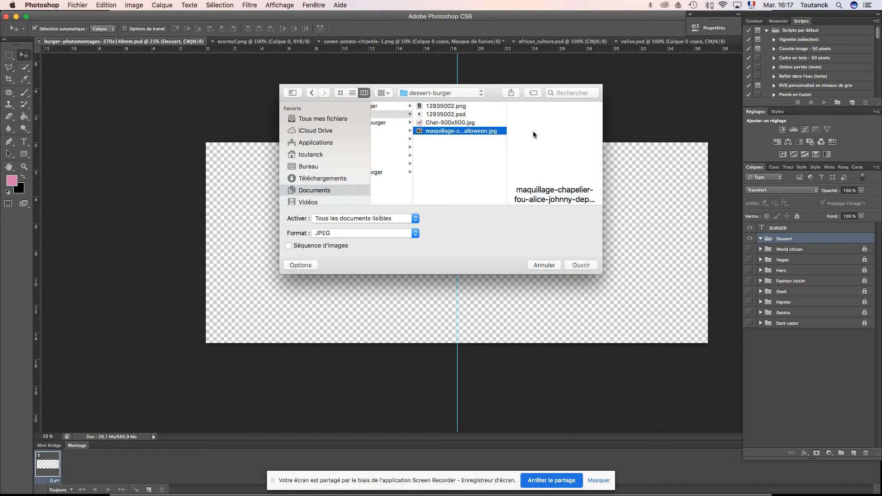
pyautogui.click(437, 123)
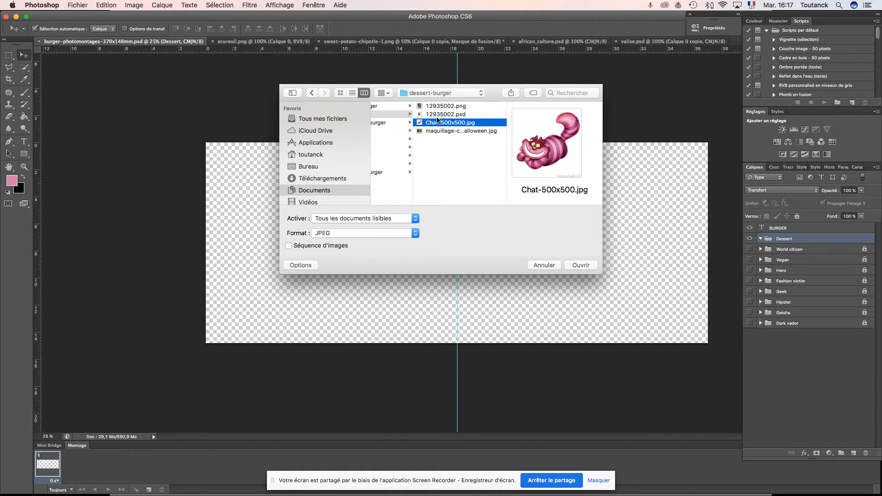
pyautogui.click(437, 114)
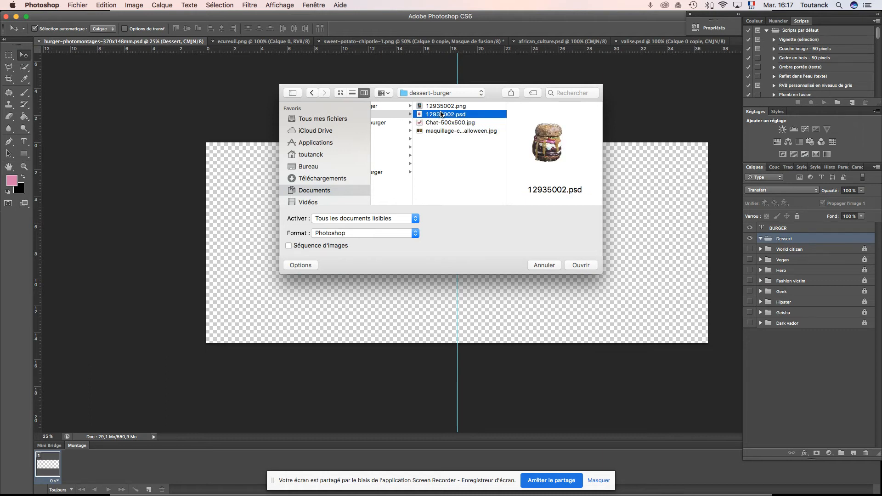
pyautogui.click(444, 106)
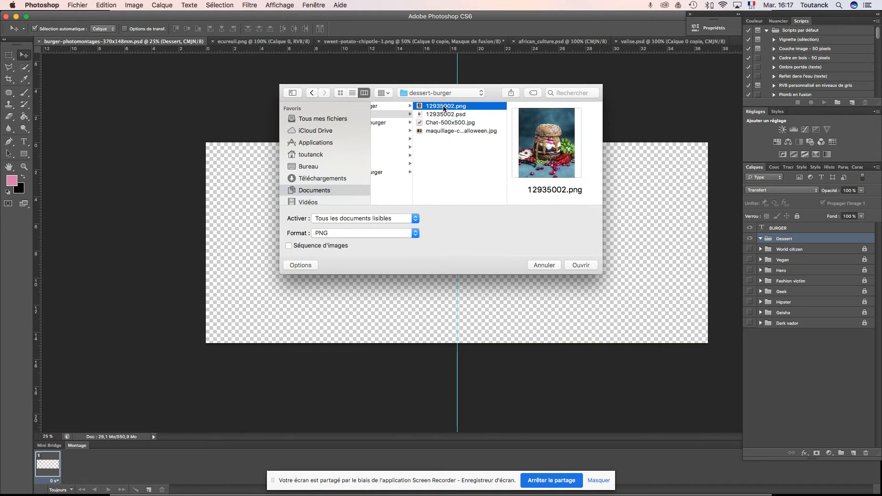
pyautogui.click(442, 123)
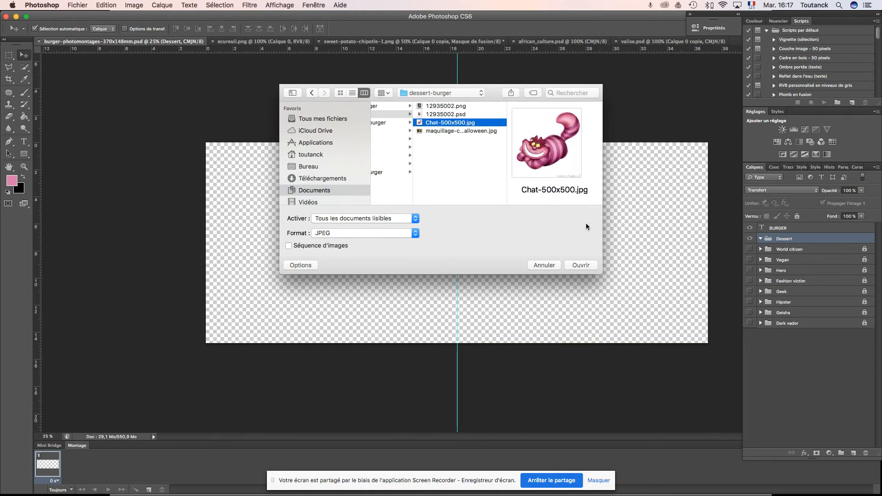
pyautogui.click(580, 264)
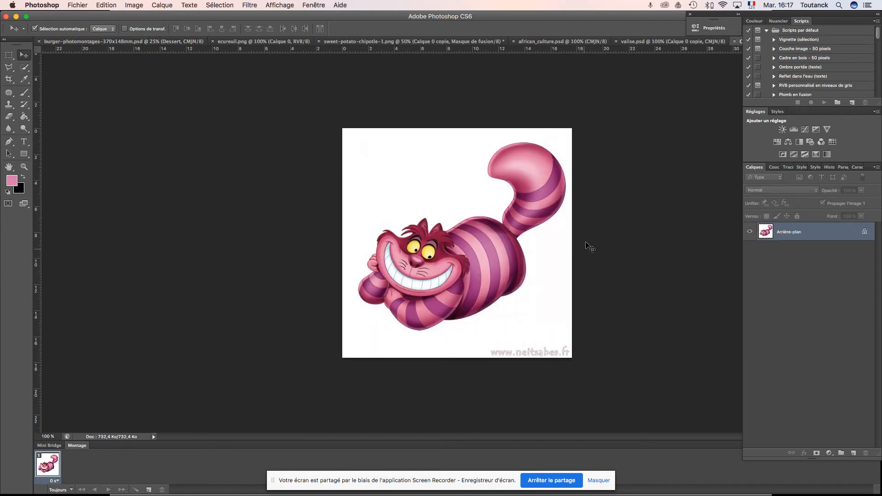
# Convert the striped cat image to CMYK colour mode (Couleurs CMJN)
pyautogui.click(134, 5)
pyautogui.moveTo(138, 18)
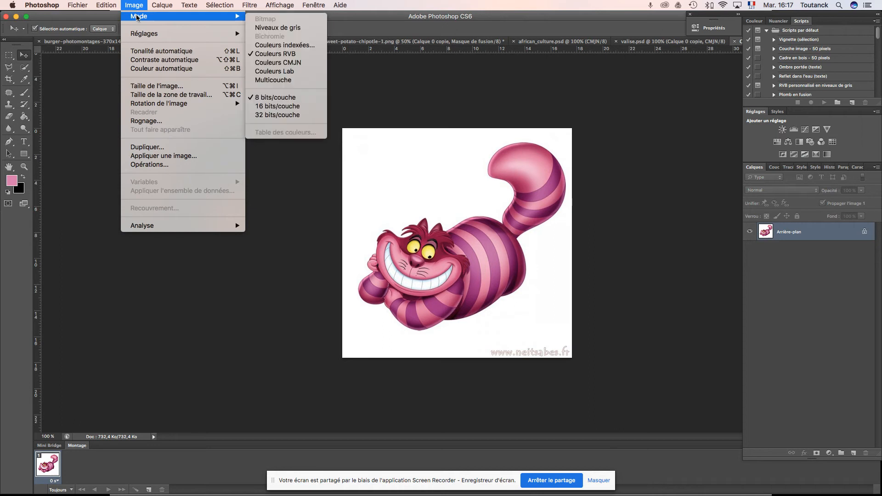
pyautogui.click(275, 63)
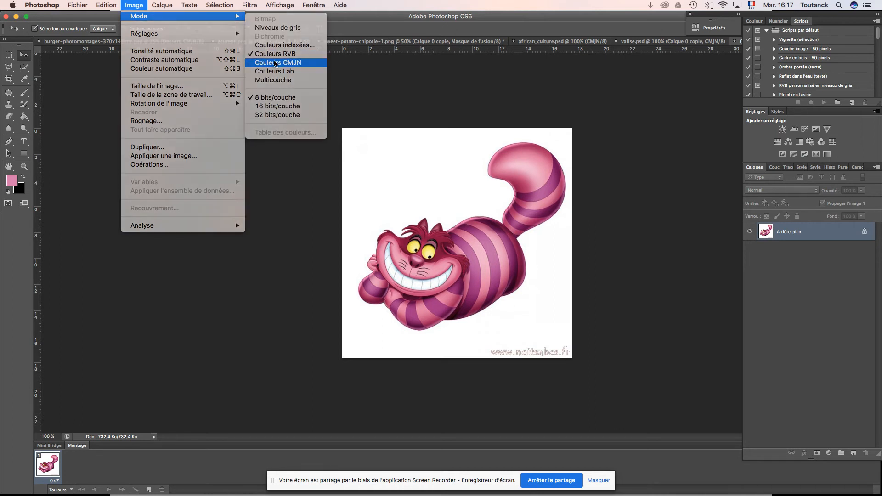
pyautogui.click(510, 197)
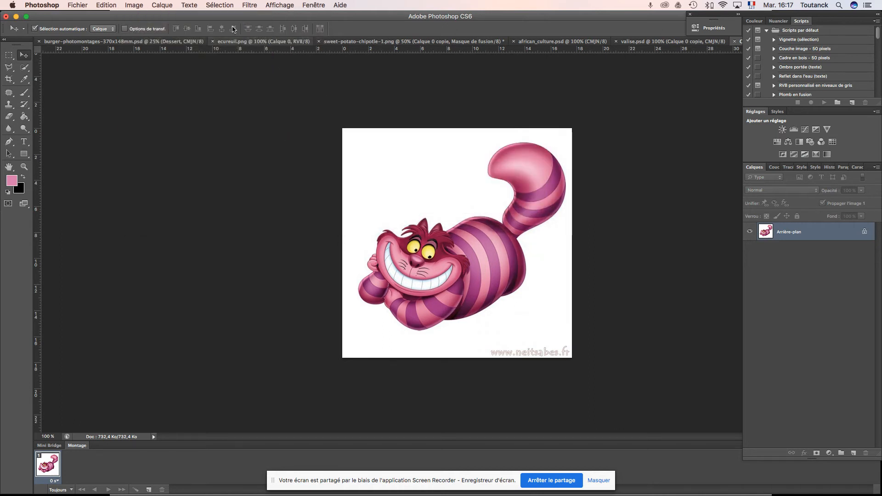
# Set the cat image's resolution to 300 pixels per inch, with resampling off
pyautogui.click(137, 7)
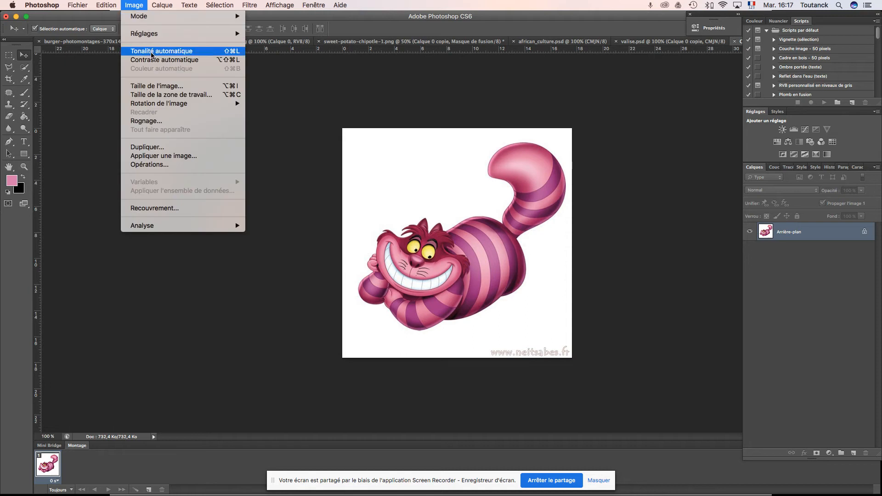
pyautogui.moveTo(152, 40)
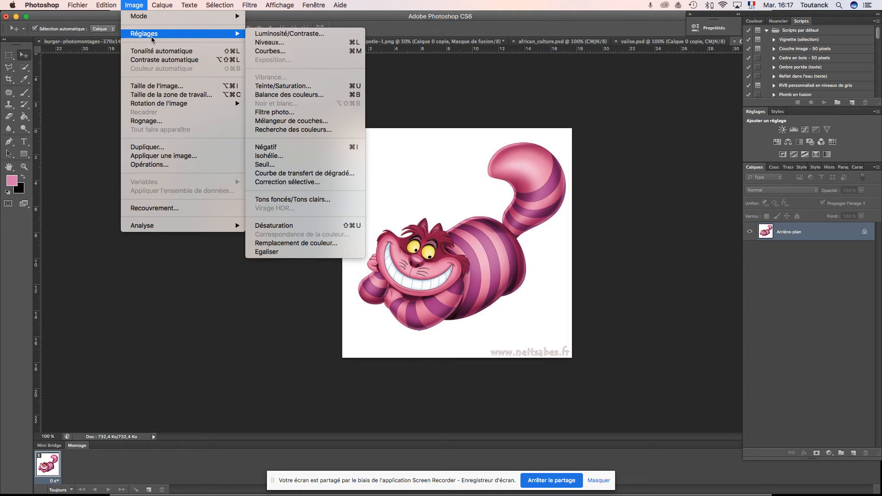
pyautogui.click(158, 86)
pyautogui.click(209, 243)
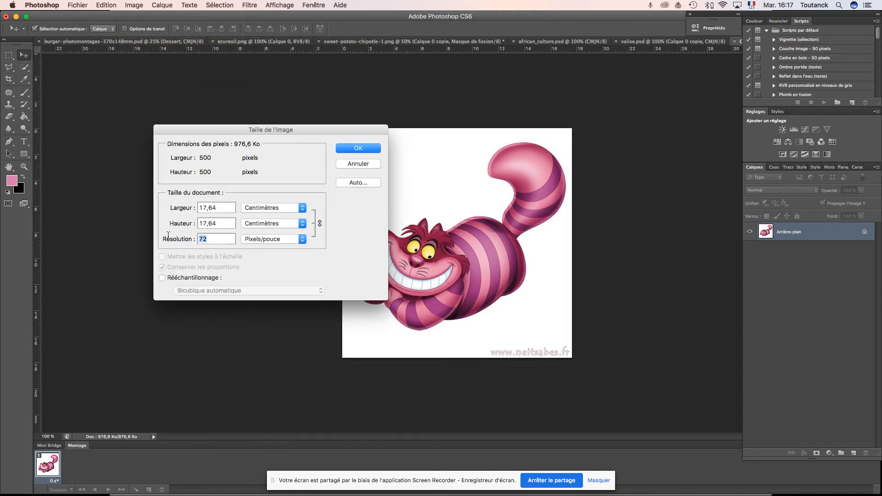
pyautogui.write('300')
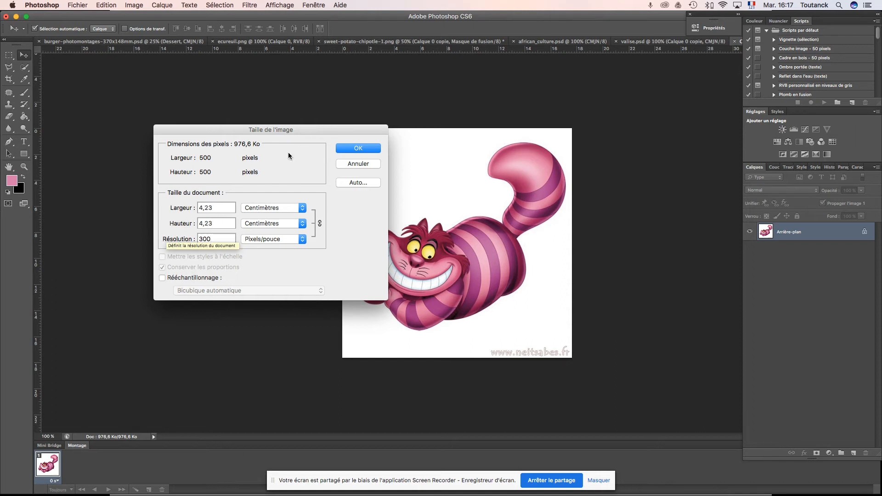
pyautogui.click(358, 147)
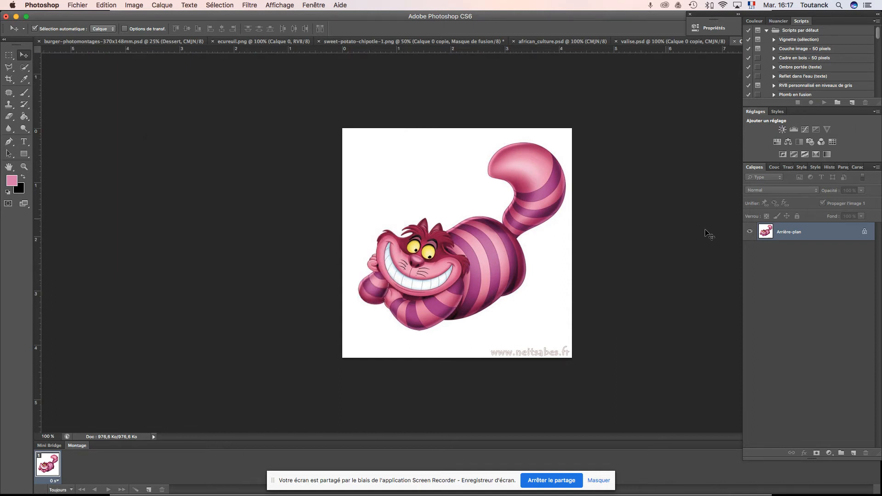
# Convert the cat's background into a regular layer named Calque 0 and duplicate that layer
pyautogui.doubleClick(786, 233)
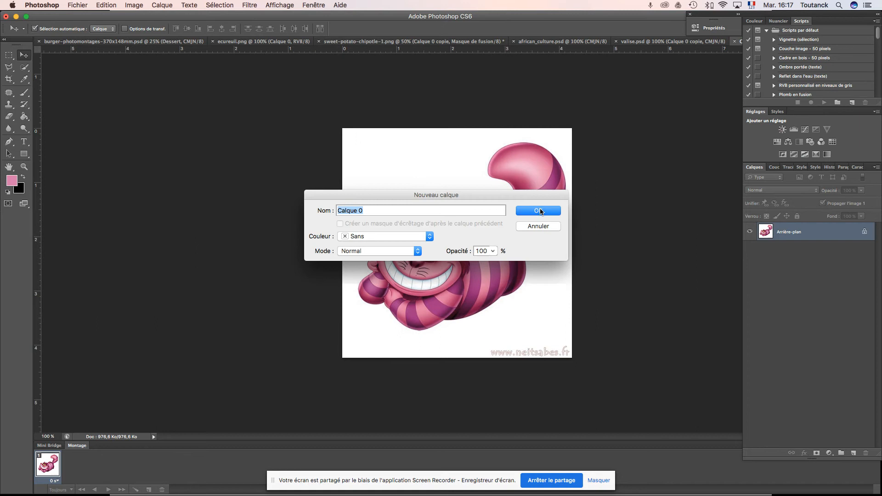
pyautogui.click(555, 210)
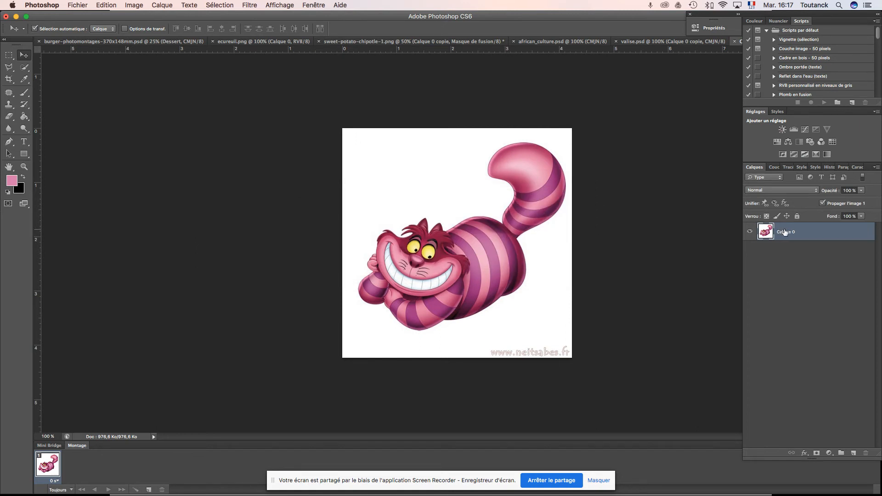
pyautogui.moveTo(786, 234); pyautogui.dragTo(855, 453)
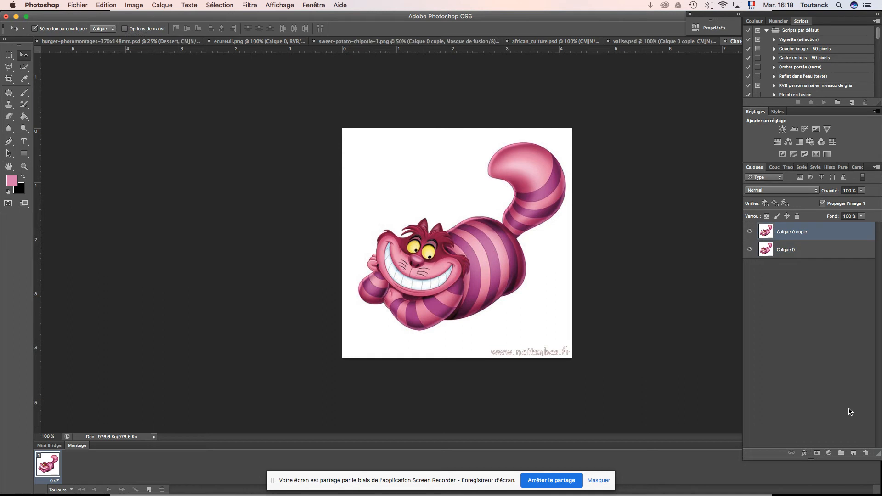
# Lock and hide the original Calque 0 layer, and make Calque 0 copie the active layer
pyautogui.click(797, 250)
pyautogui.click(797, 216)
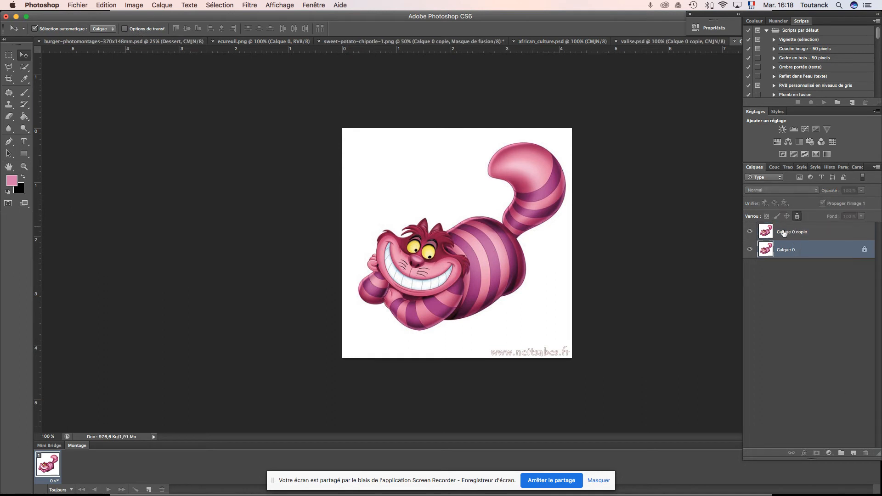
pyautogui.click(750, 250)
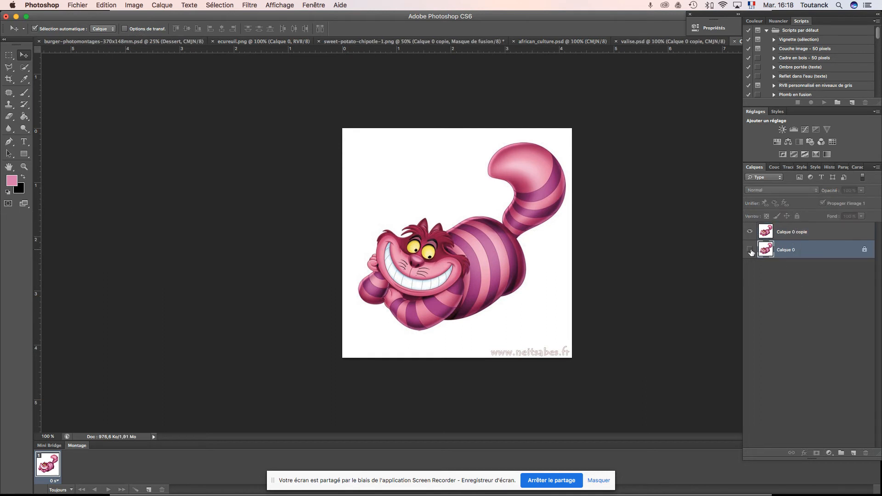
pyautogui.click(792, 239)
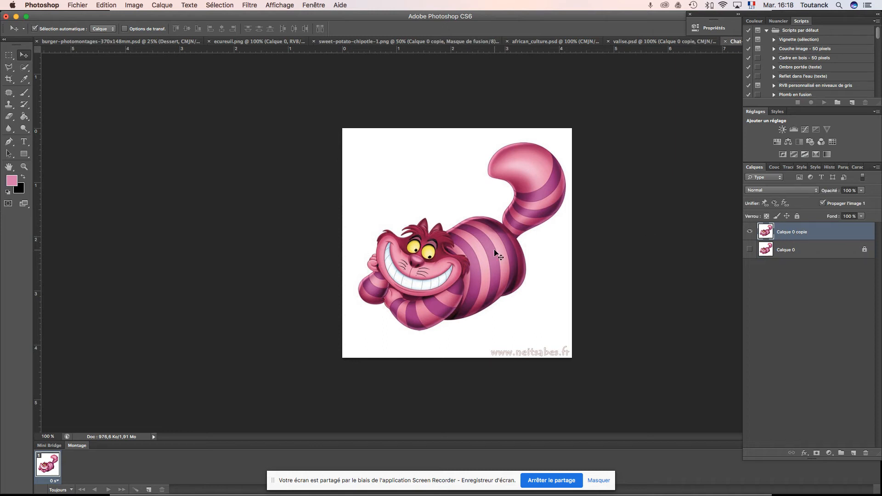
# Crop a thin strip off the bottom of the cat image to remove the website watermark
pyautogui.press('super+plus')
pyautogui.press('super+minus')
pyautogui.click(9, 79)
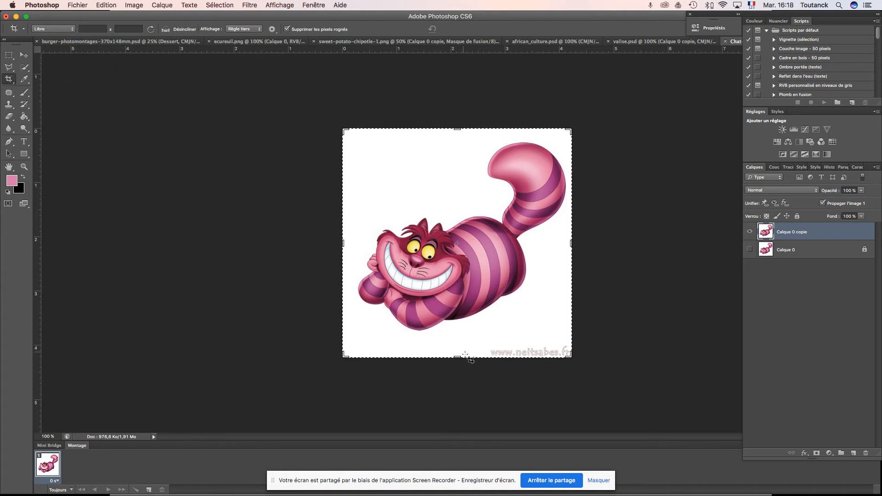
pyautogui.moveTo(458, 359); pyautogui.dragTo(458, 352)
pyautogui.press('Return')
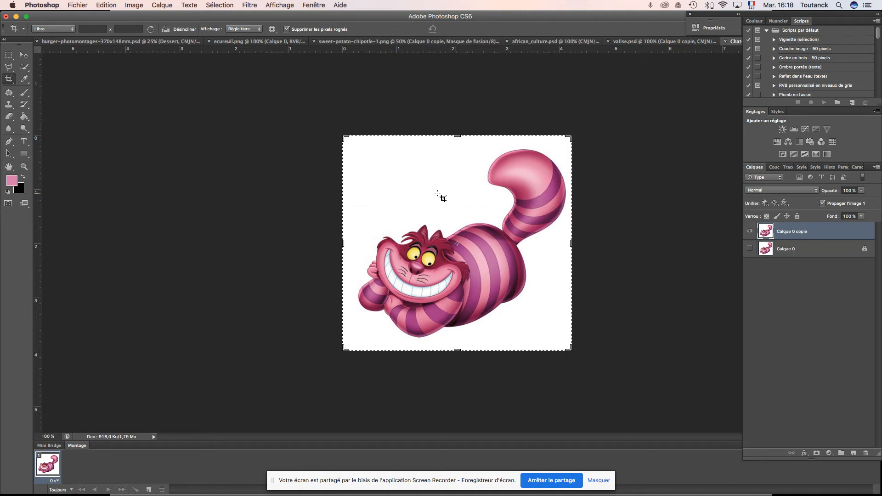
# Select the white background around the cat with the Magic Wand at a tolerance of 30
pyautogui.press('super+plus')
pyautogui.press('super+minus')
pyautogui.click(24, 68)
pyautogui.moveTo(26, 69); pyautogui.dragTo(52, 75)
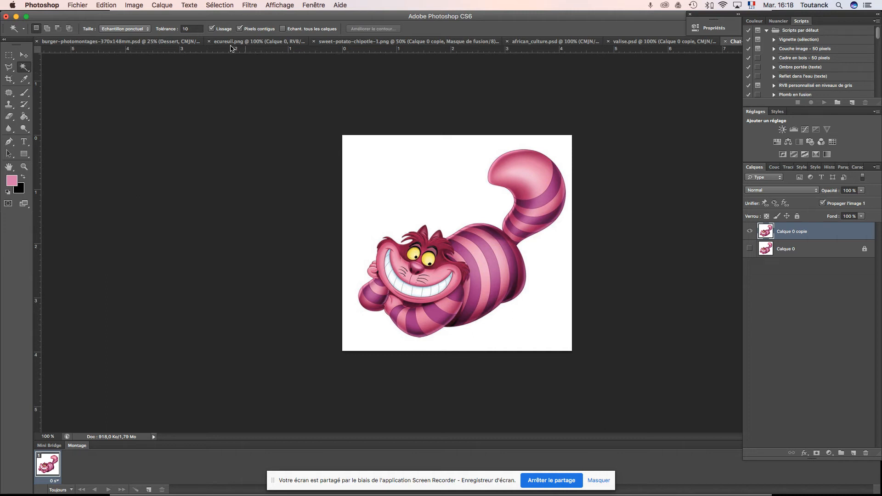
pyautogui.click(190, 29)
pyautogui.click(449, 194)
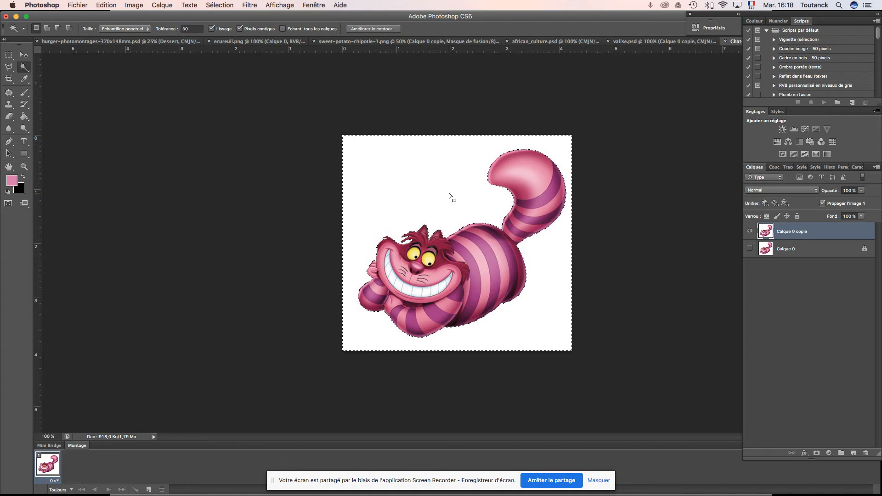
# Invert the selection to isolate the cat and add a layer mask from it to Calque 0 copie
pyautogui.press('super+plus')
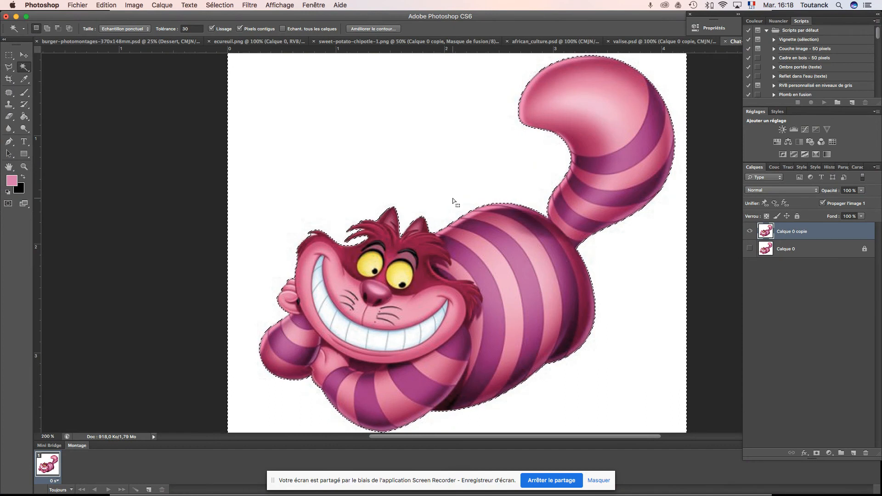
pyautogui.press('super+minus')
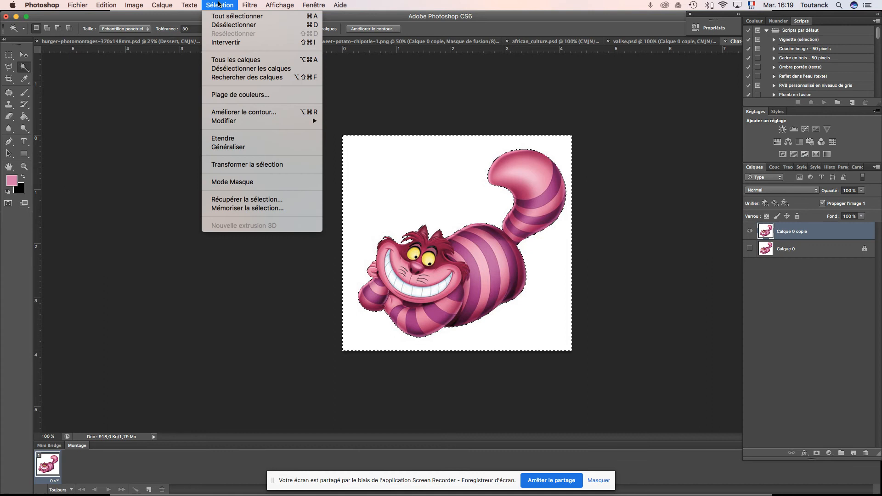
pyautogui.click(226, 43)
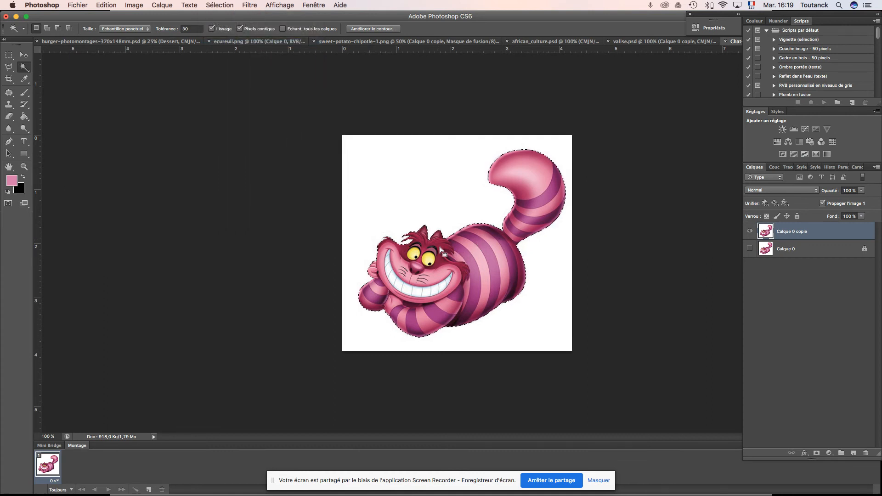
pyautogui.click(820, 453)
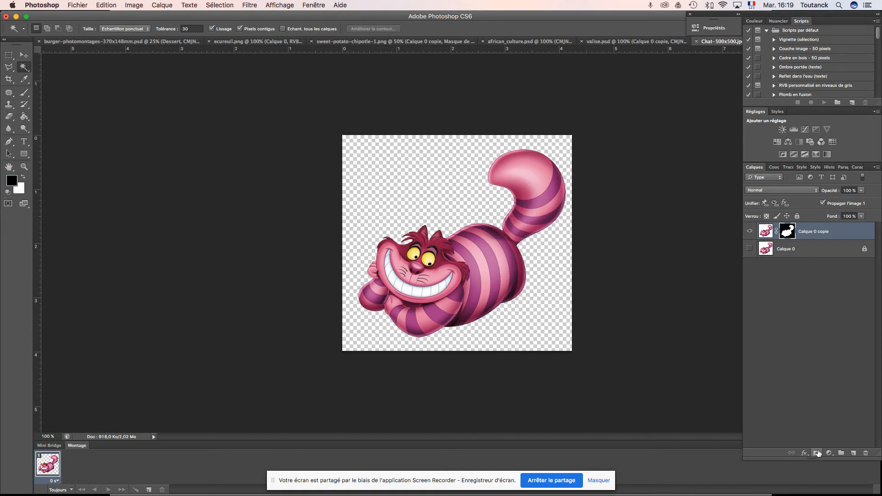
# Save the masked cat image as Chat-500x500.psd in the dessert-burger folder, with layers and maximum compatibility kept
pyautogui.press('super+shift+s')
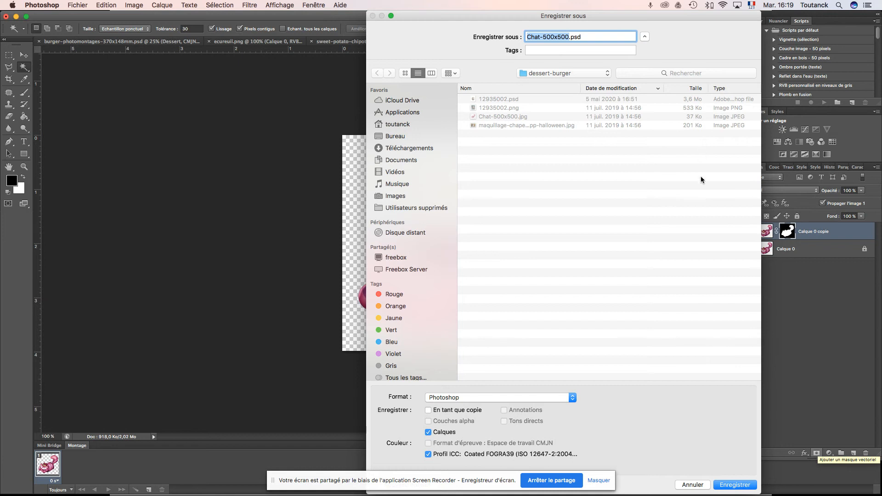
pyautogui.click(735, 484)
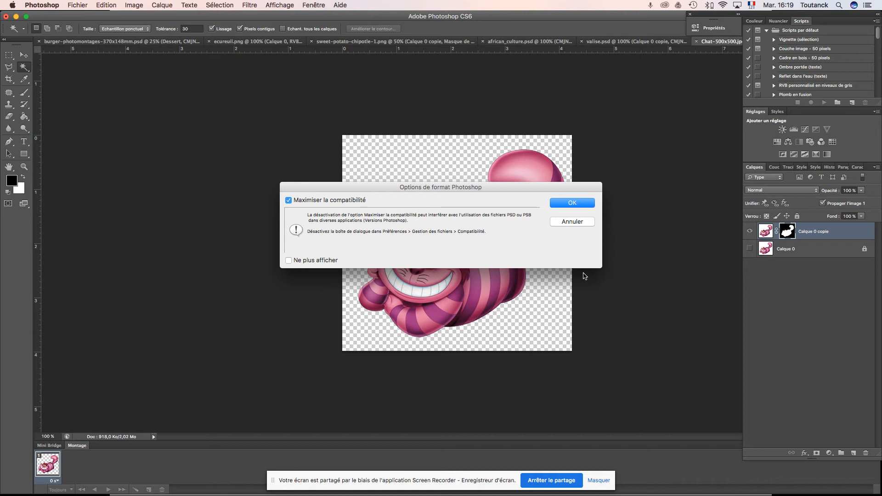
pyautogui.click(577, 206)
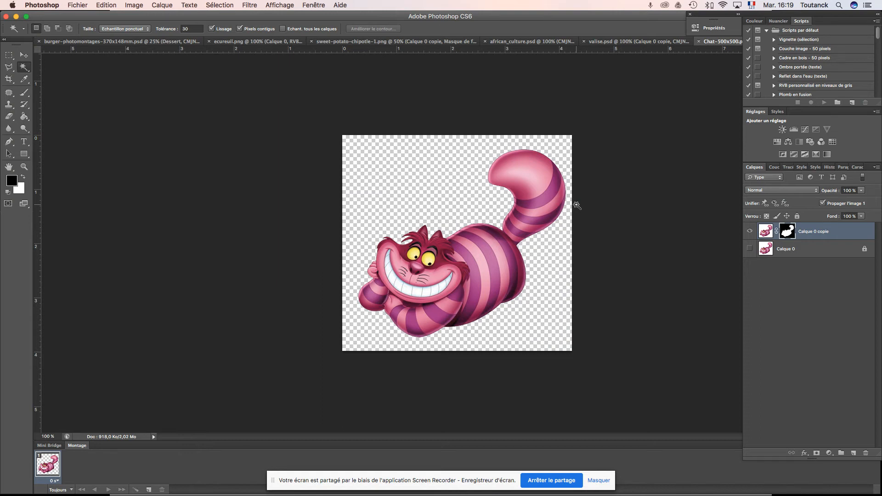
pyautogui.press('super+o')
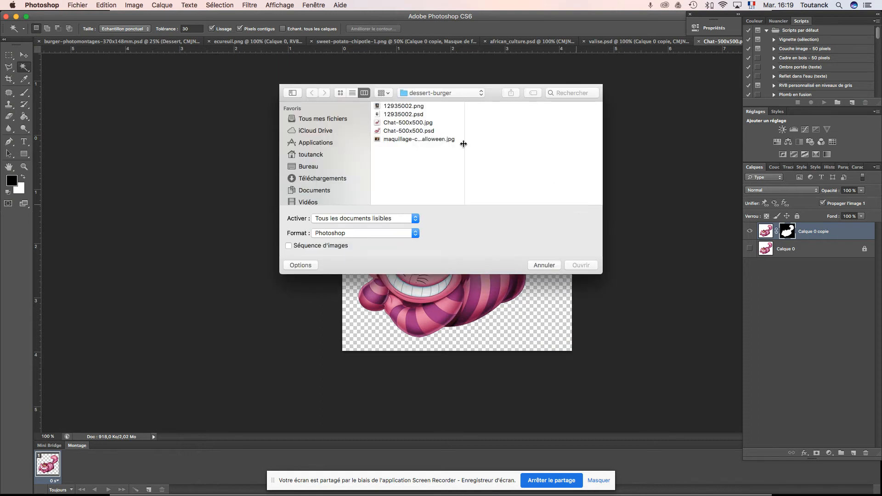
pyautogui.click(391, 140)
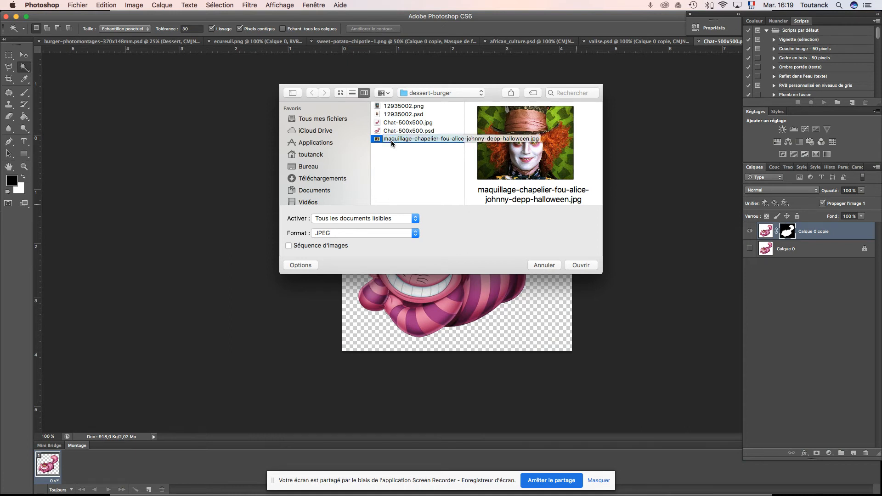
pyautogui.click(542, 266)
pyautogui.moveTo(553, 495)
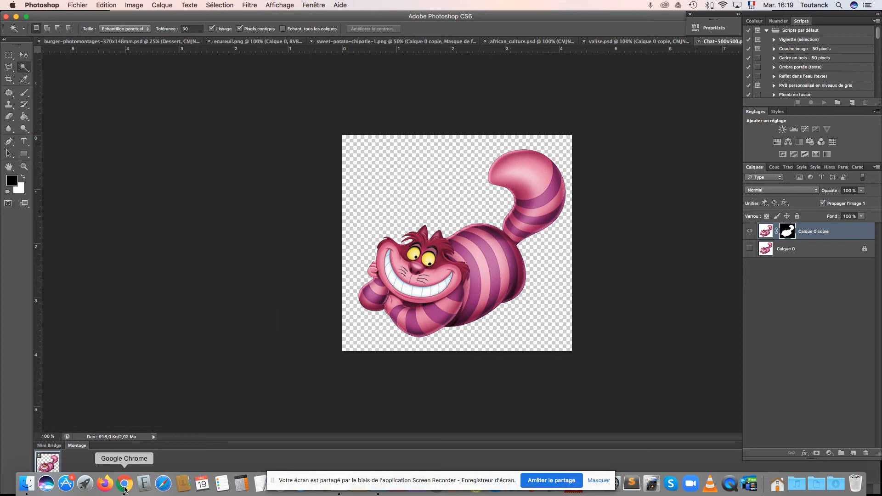
pyautogui.click(124, 488)
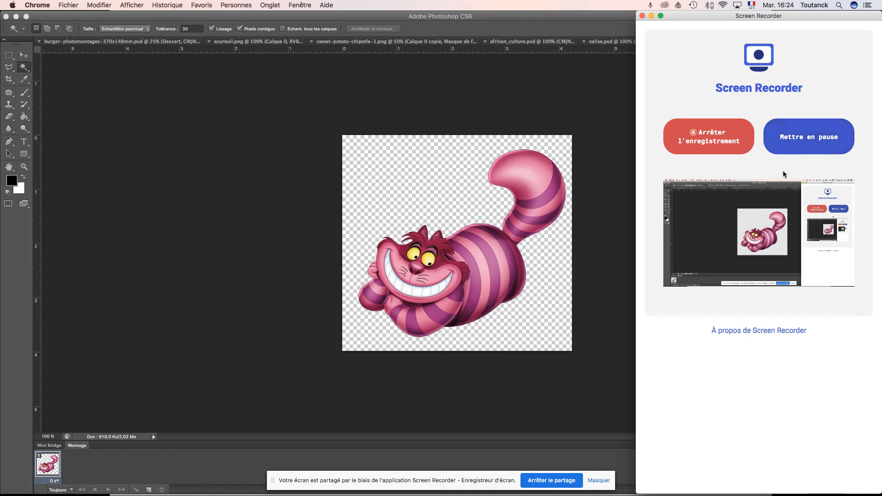
pyautogui.click(566, 120)
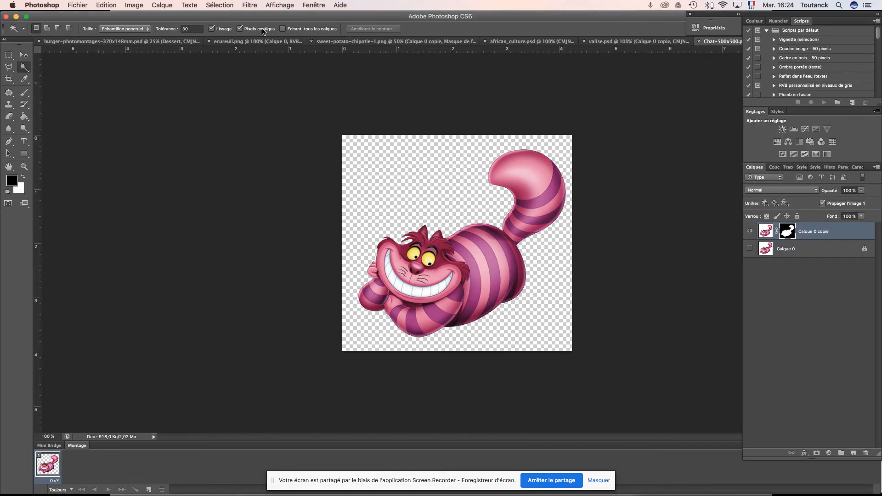
# Place Background-2.jpg from the dessert-burger folder into the burger-photomontages-370x148mm.psd document
pyautogui.click(119, 42)
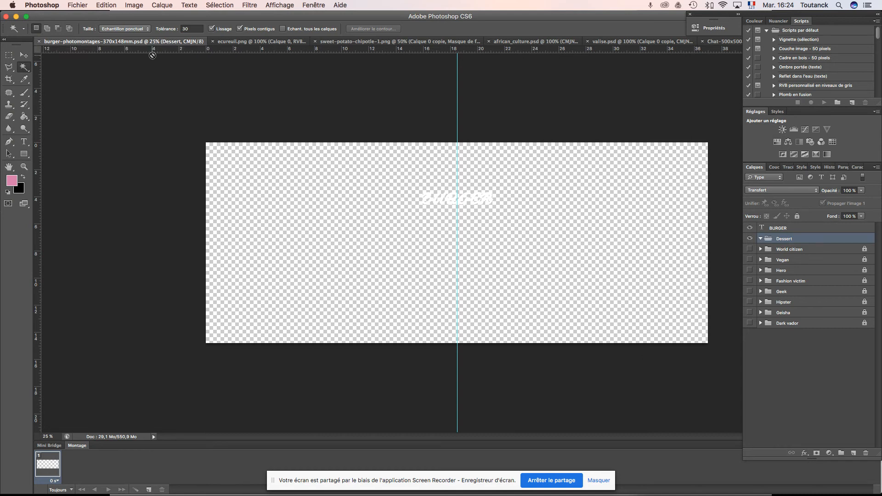
pyautogui.click(78, 6)
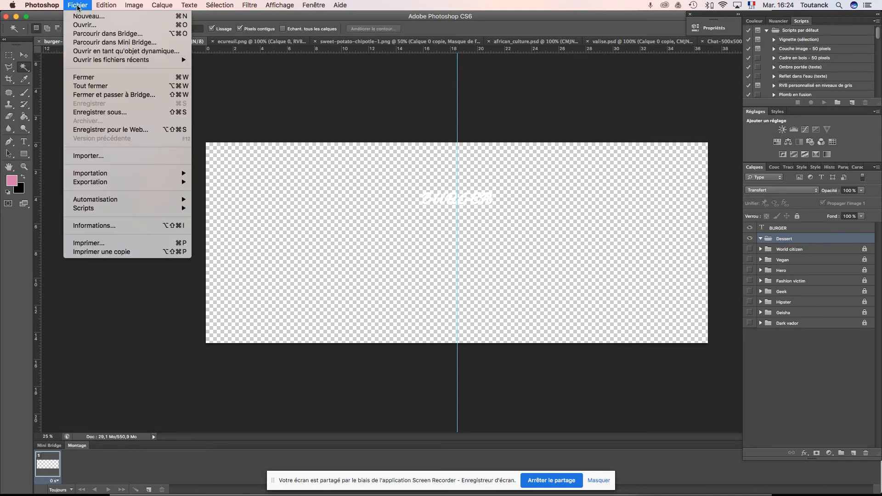
pyautogui.click(117, 156)
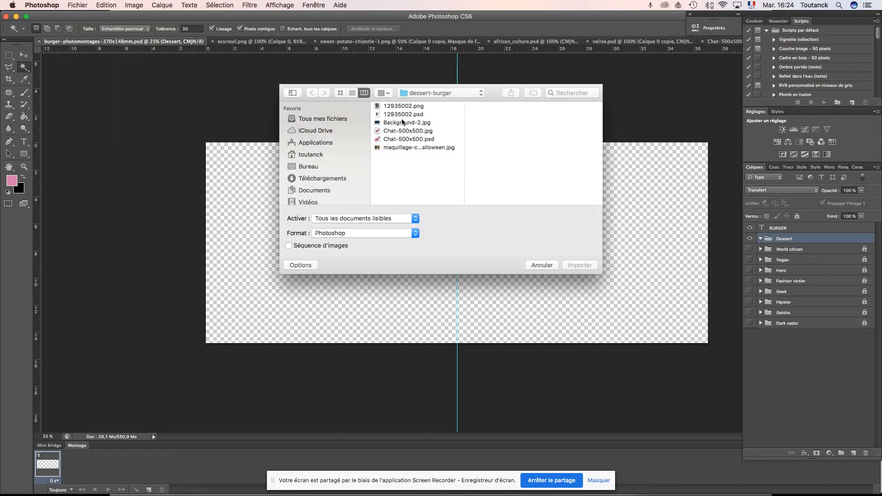
pyautogui.click(404, 122)
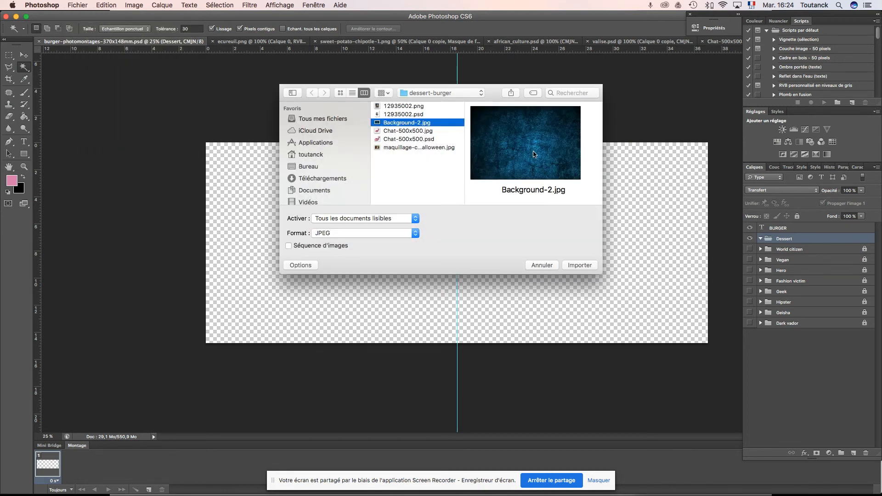
pyautogui.click(578, 266)
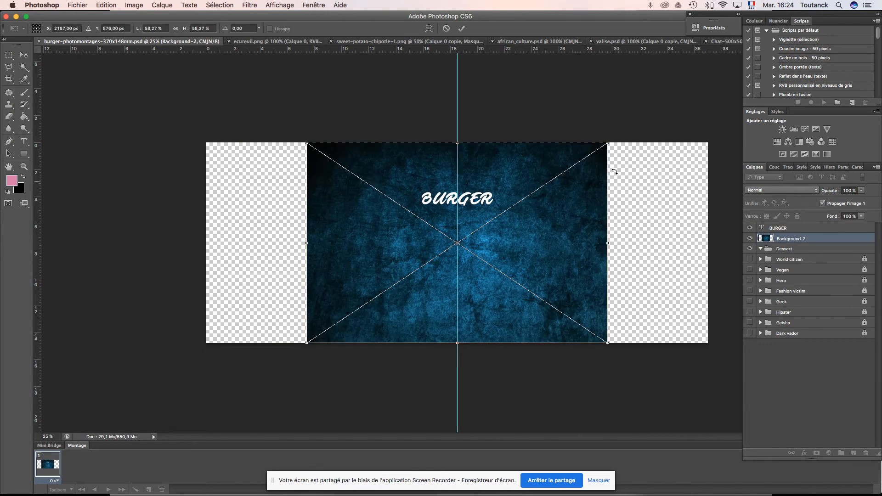
# Scale the blue background from its centre to about 98% so it covers the full banner width, and put its layer inside the Dessert group
pyautogui.moveTo(607, 143); pyautogui.dragTo(713, 113)
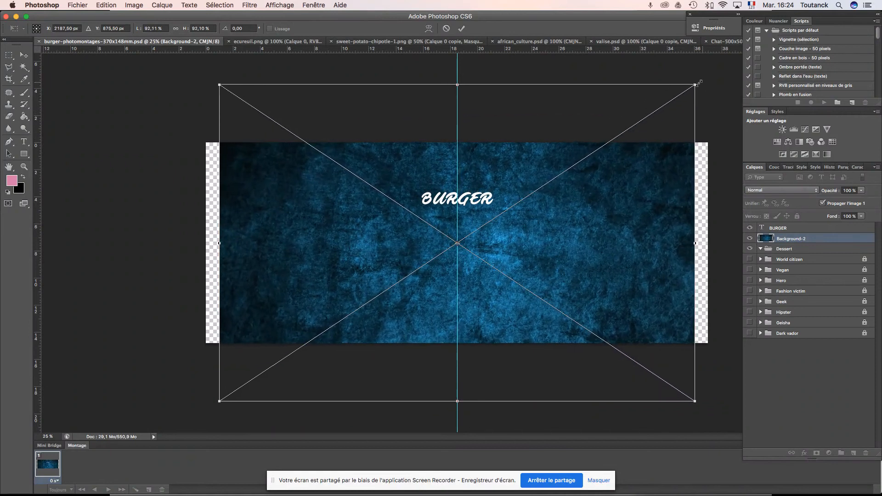
pyautogui.moveTo(697, 84); pyautogui.dragTo(711, 75)
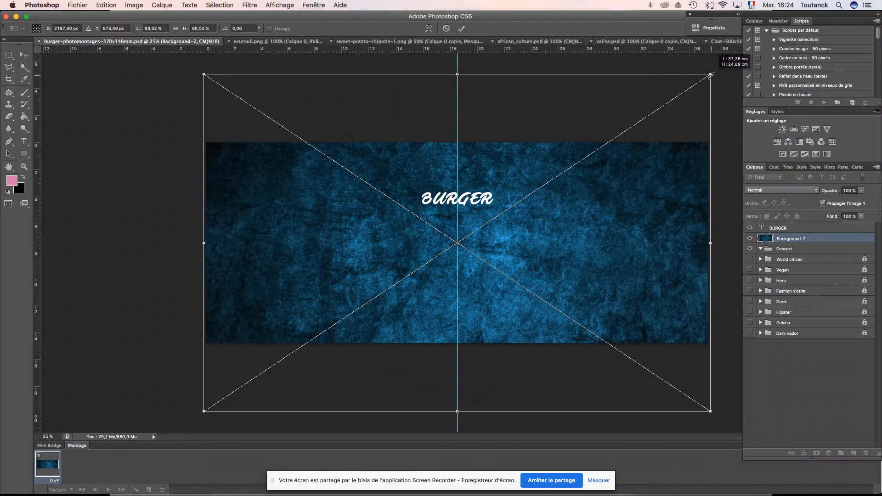
pyautogui.press('Return')
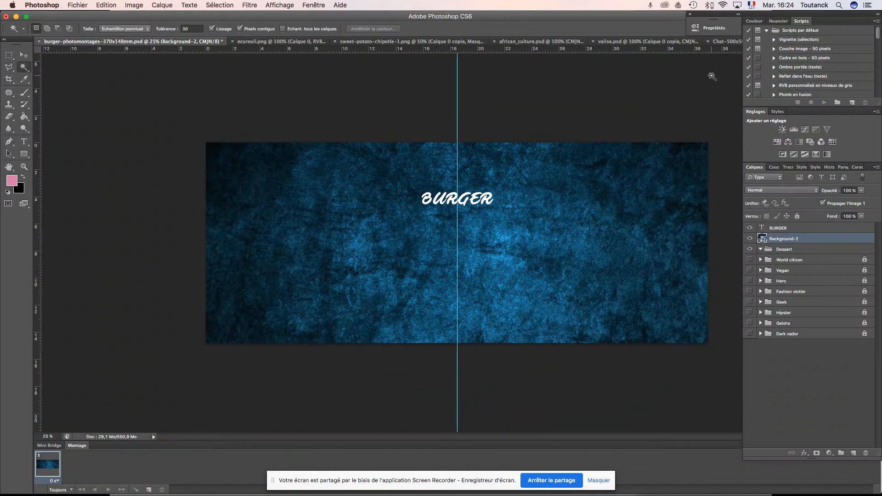
pyautogui.moveTo(783, 241); pyautogui.dragTo(791, 253)
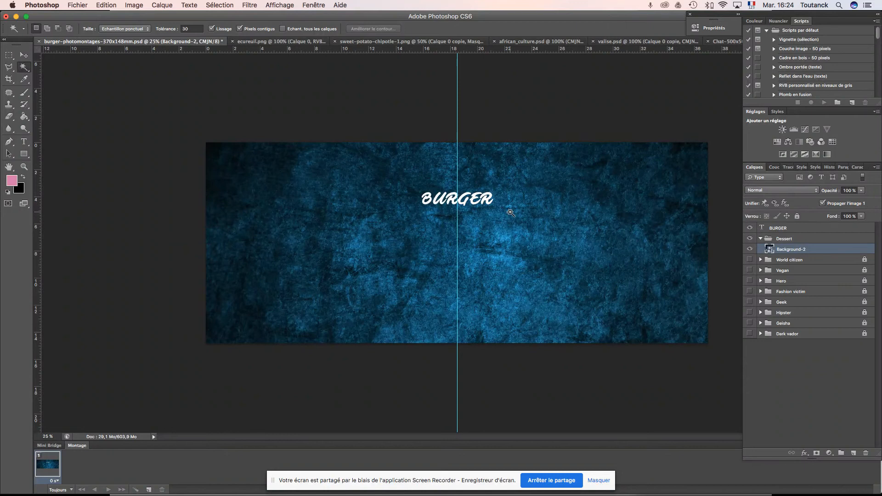
# Place maquillage-chapelier-fou-alice-johnny-depp-halloween.jpg in the Dessert group and enlarge it proportionally from its centre to fill the banner's height
pyautogui.click(77, 6)
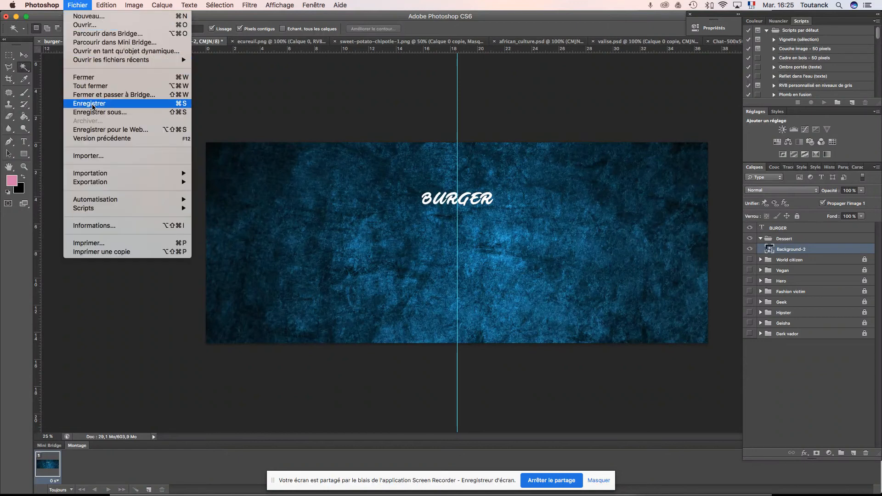
pyautogui.click(88, 156)
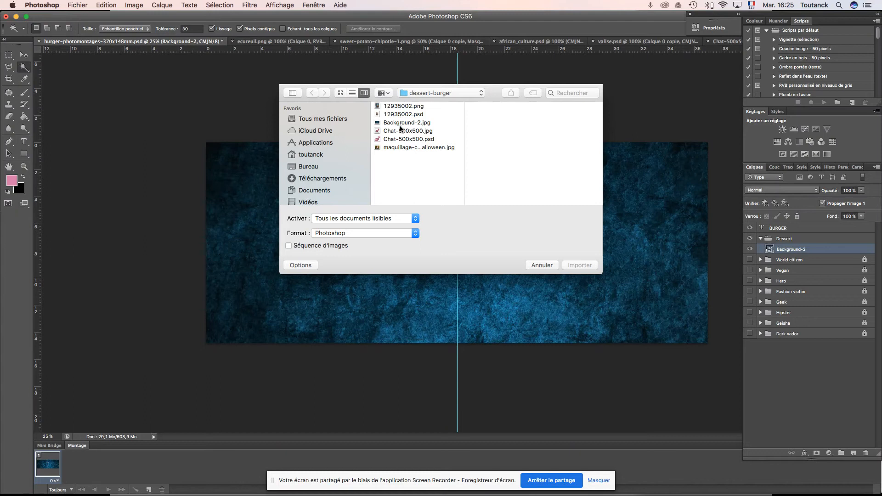
pyautogui.click(401, 147)
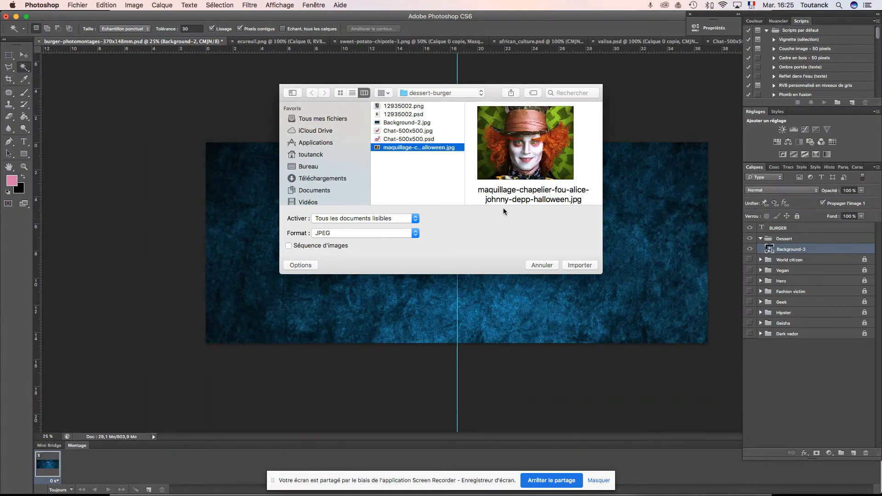
pyautogui.click(574, 265)
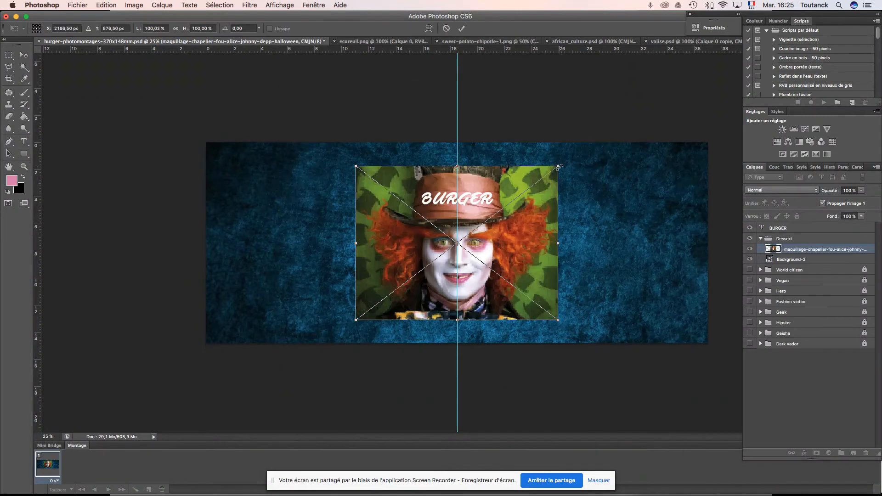
pyautogui.moveTo(560, 166); pyautogui.dragTo(600, 154)
pyautogui.press('w')
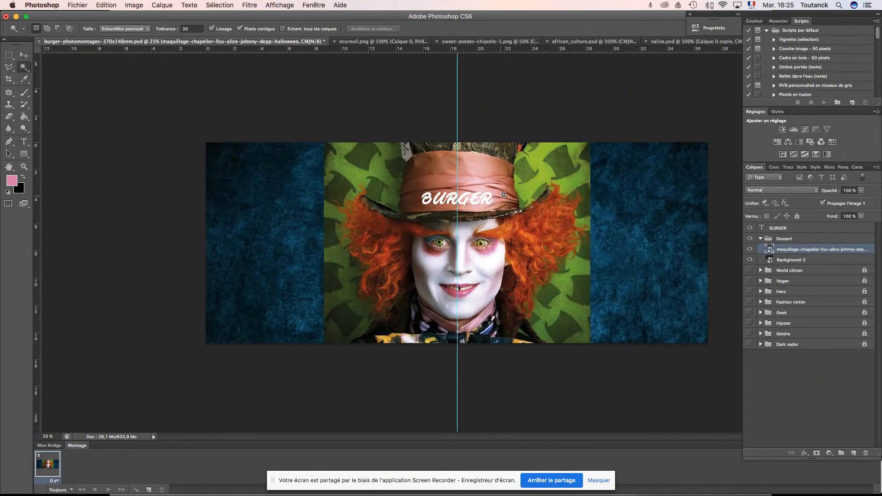
# Move the Mad Hatter image horizontally about 14.83 cm toward the banner's left end, keeping its vertical position
pyautogui.press('v')
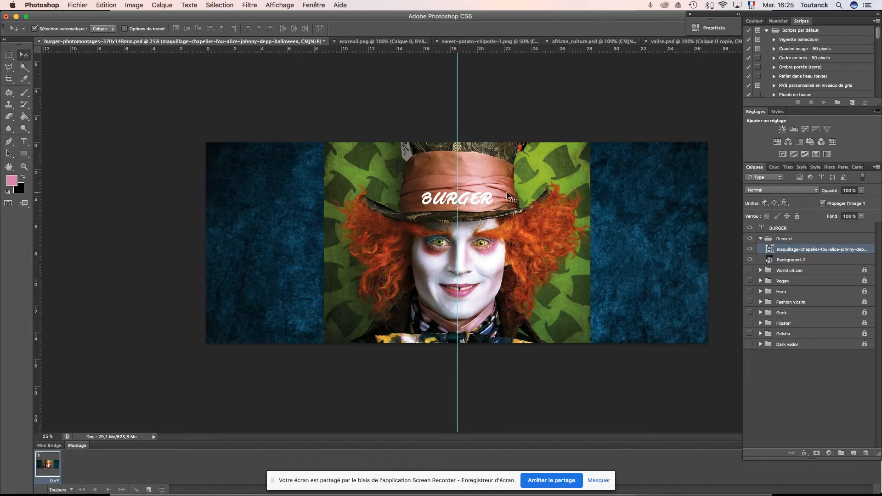
pyautogui.moveTo(507, 192); pyautogui.dragTo(305, 191)
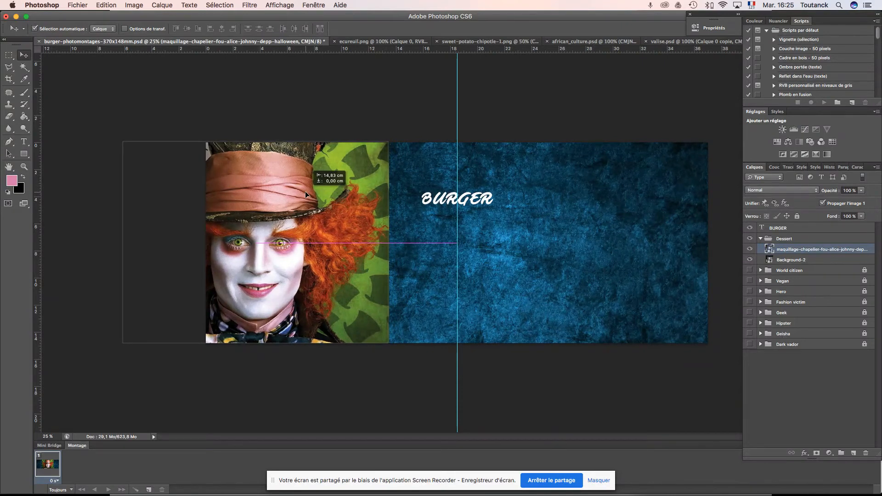
pyautogui.moveTo(305, 191); pyautogui.dragTo(305, 192)
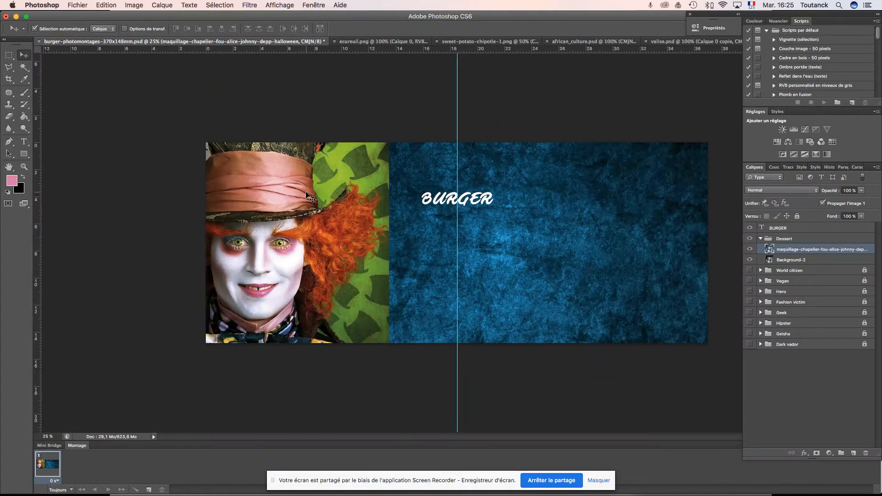
# Rasterize the Mad Hatter smart object layer
pyautogui.press('super+plus')
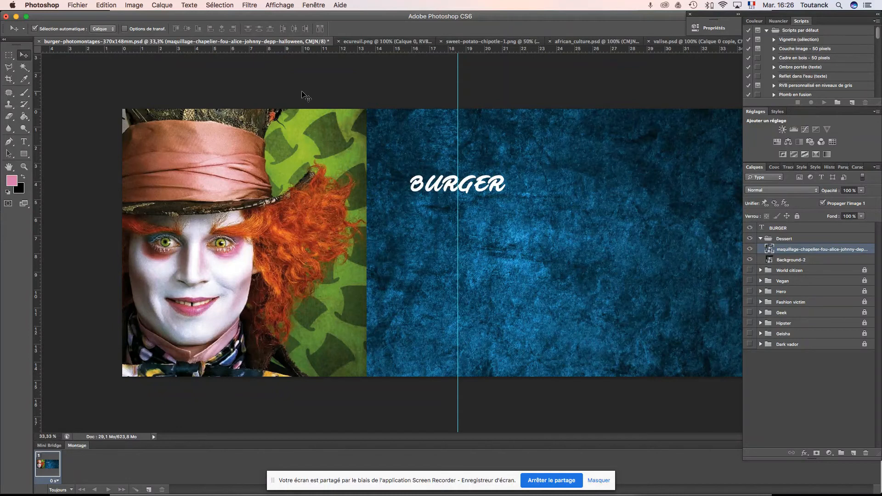
pyautogui.rightClick(794, 252)
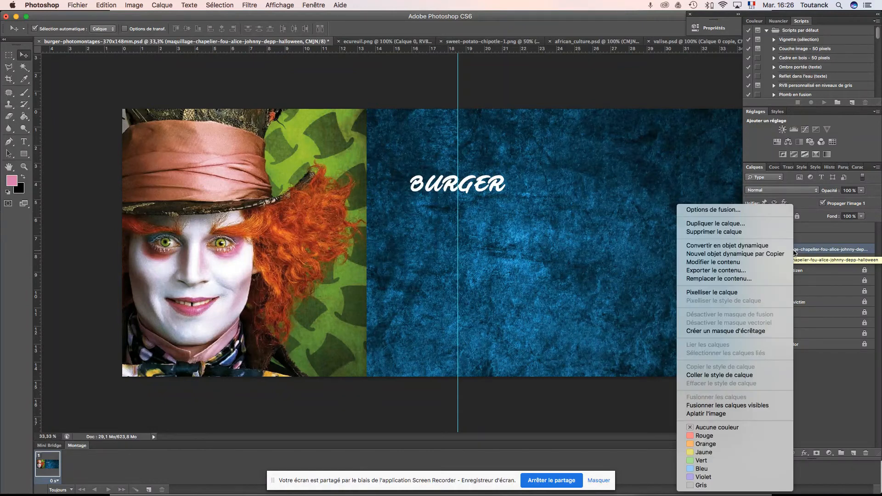
pyautogui.click(731, 294)
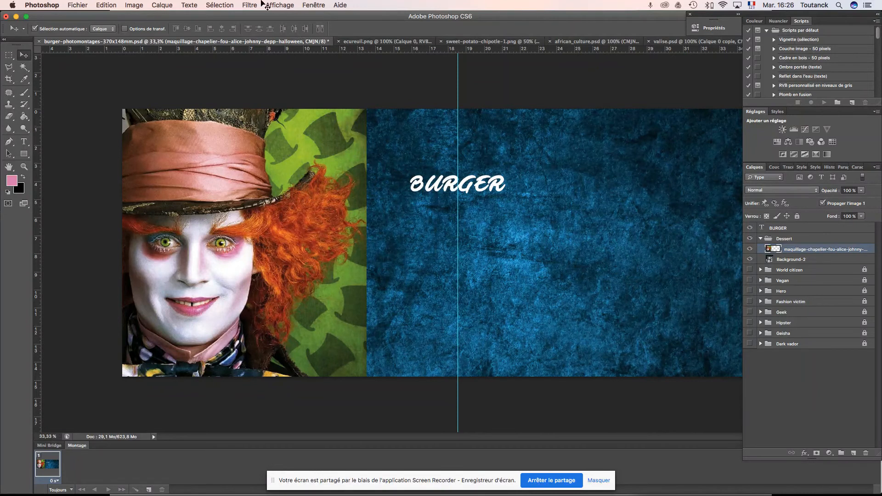
# Try to select the green hat-patterned backdrop behind the Mad Hatter with Color Range, adding several light and dark green samples
pyautogui.click(219, 6)
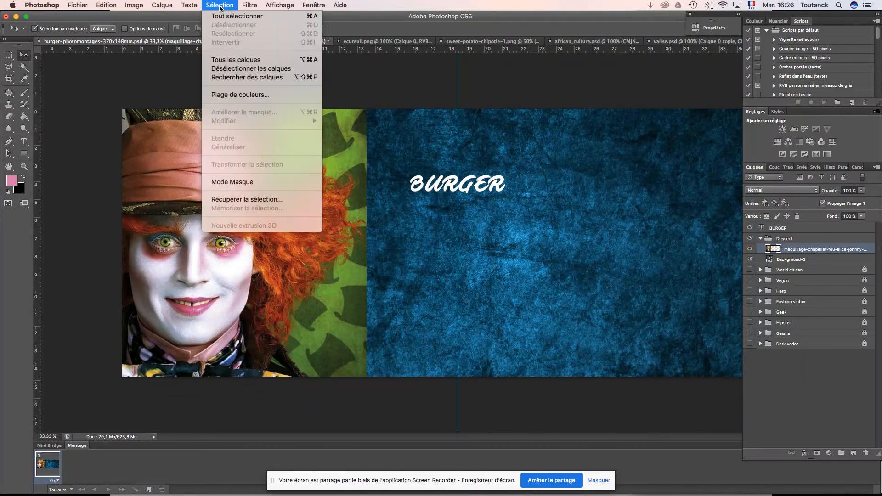
pyautogui.click(252, 95)
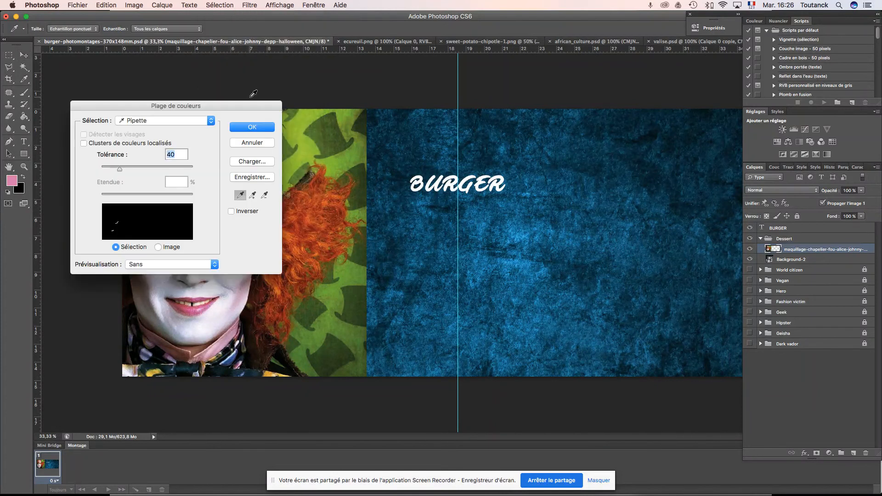
pyautogui.moveTo(211, 108); pyautogui.dragTo(568, 141)
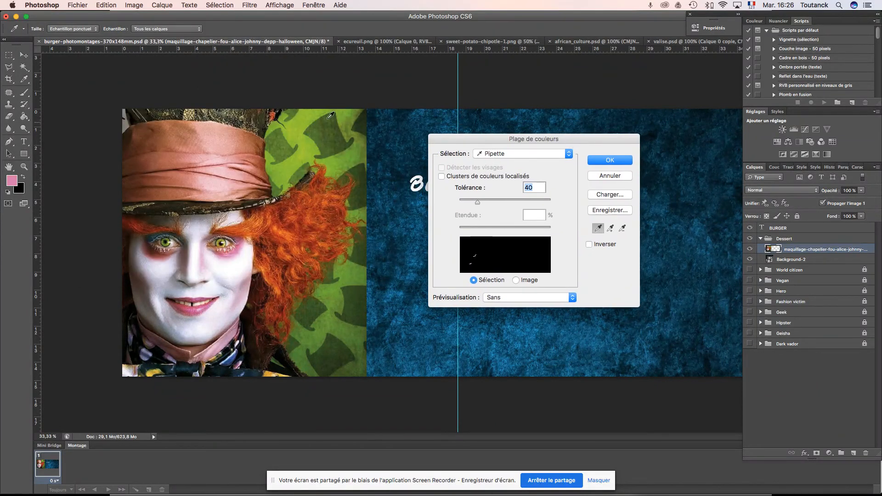
pyautogui.click(303, 118)
pyautogui.click(611, 230)
pyautogui.click(348, 120)
pyautogui.click(351, 132)
pyautogui.click(355, 151)
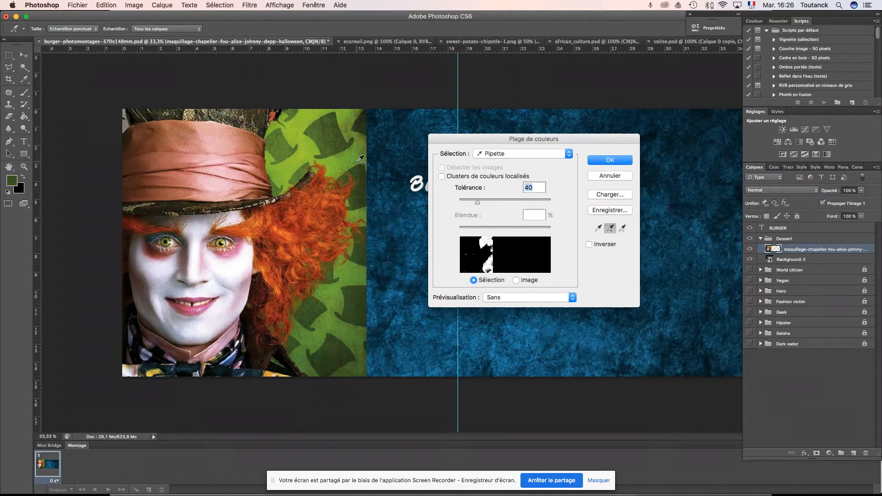
pyautogui.click(366, 146)
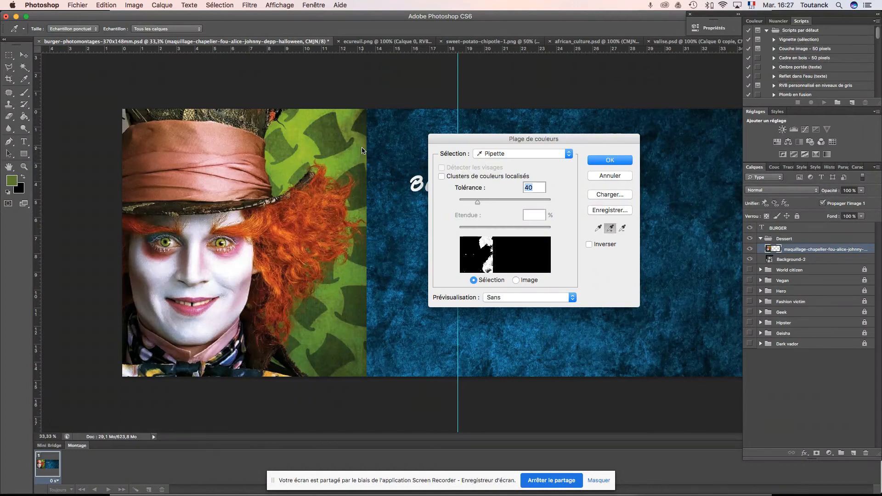
pyautogui.click(362, 123)
pyautogui.click(278, 136)
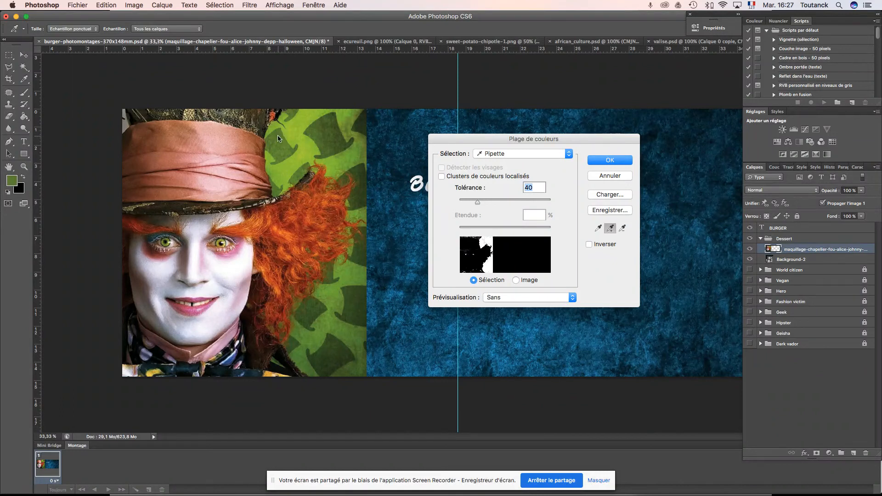
pyautogui.click(486, 240)
pyautogui.click(487, 240)
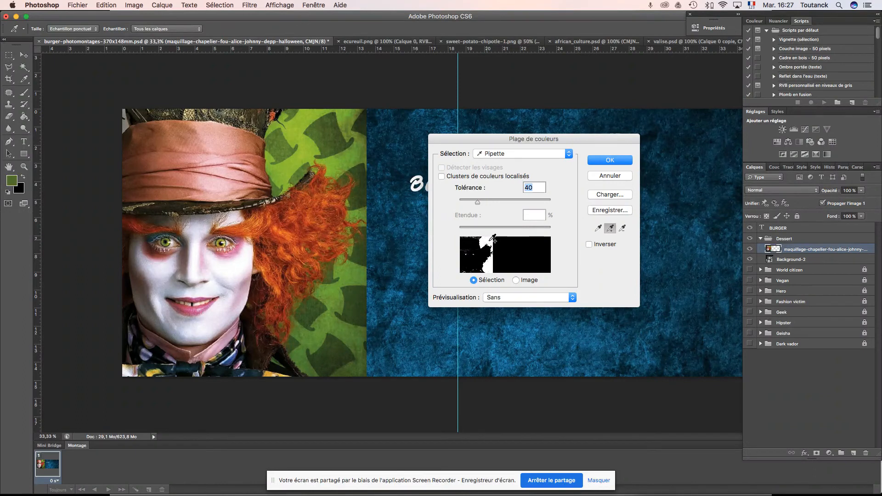
pyautogui.click(491, 270)
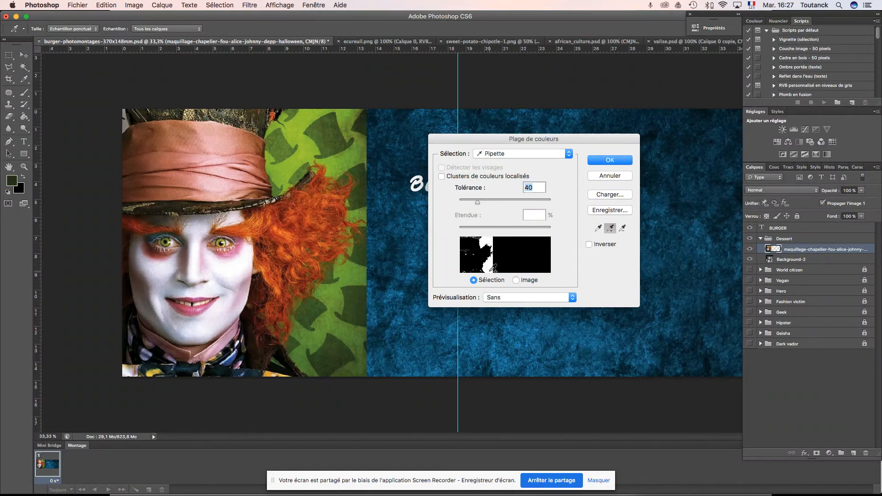
pyautogui.click(613, 160)
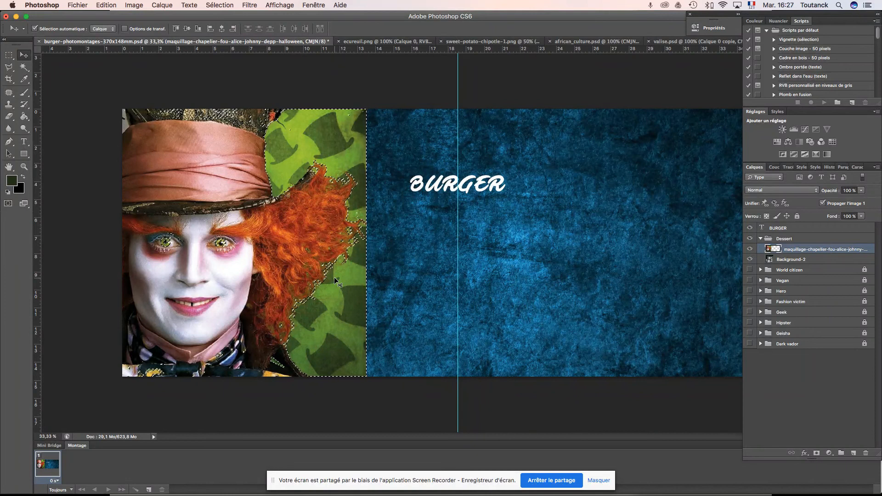
# Inspect the selection edge around the red hair up close and discard the selection
pyautogui.press('super+plus')
pyautogui.press('super+plus')
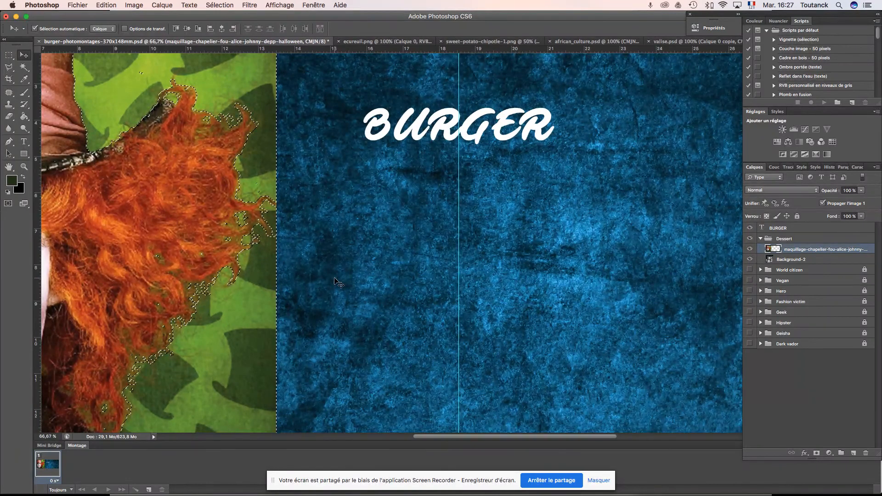
pyautogui.press('super+d')
pyautogui.press('super+minus')
pyautogui.press('super+minus')
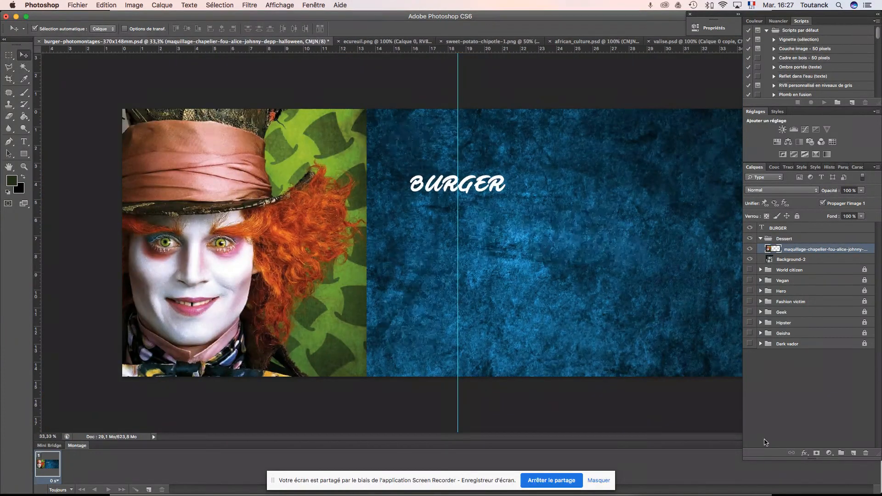
# Add a layer mask to the Mad Hatter layer and set up a soft round pressure-size brush at 176 px with 40% hardness
pyautogui.click(817, 453)
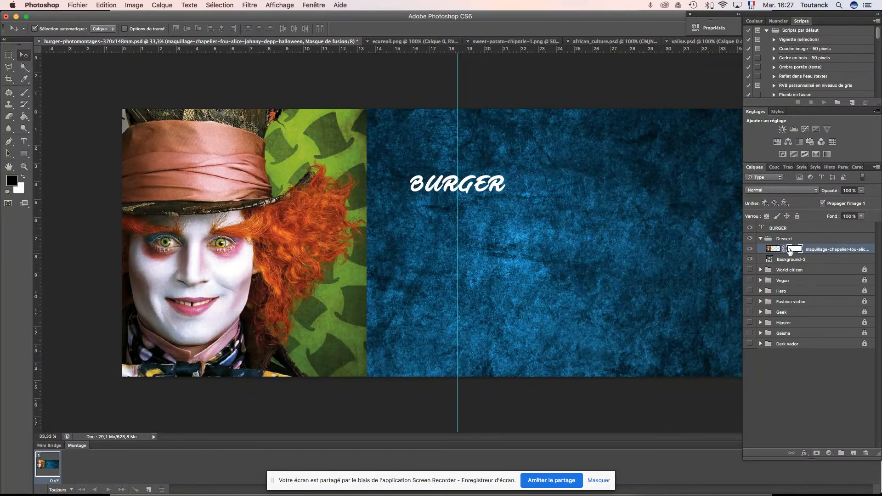
pyautogui.click(23, 97)
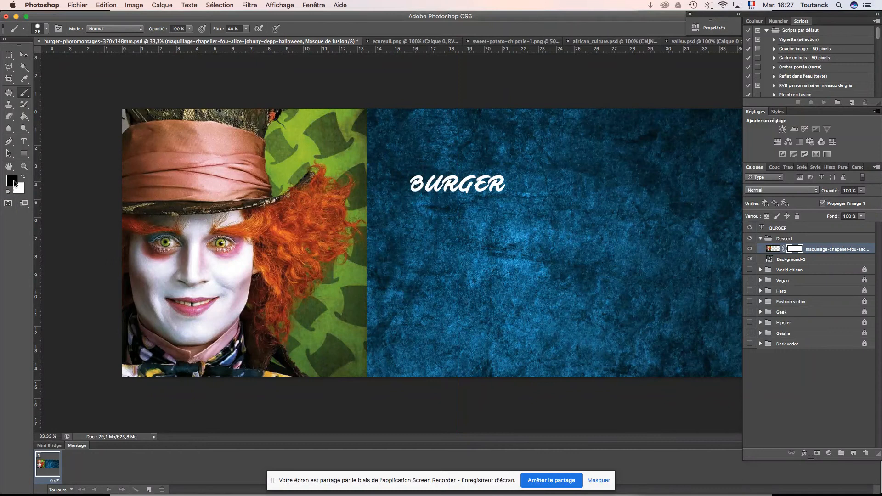
pyautogui.rightClick(310, 127)
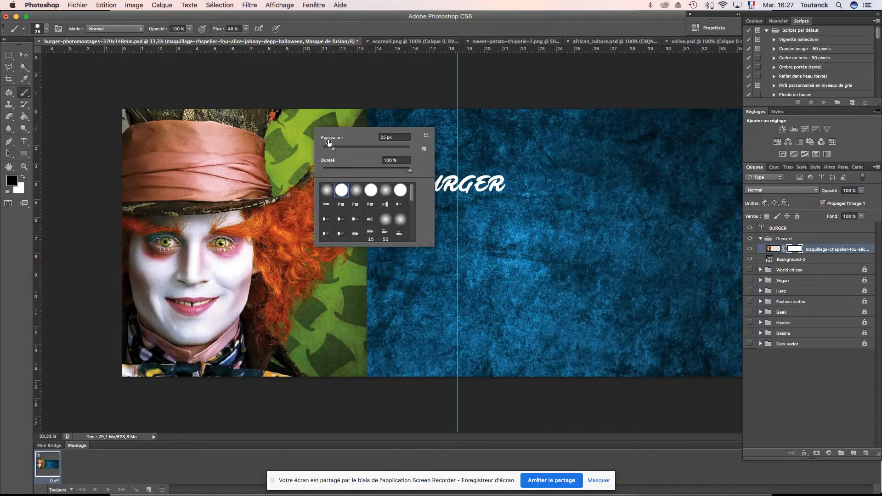
pyautogui.moveTo(332, 148); pyautogui.dragTo(370, 149)
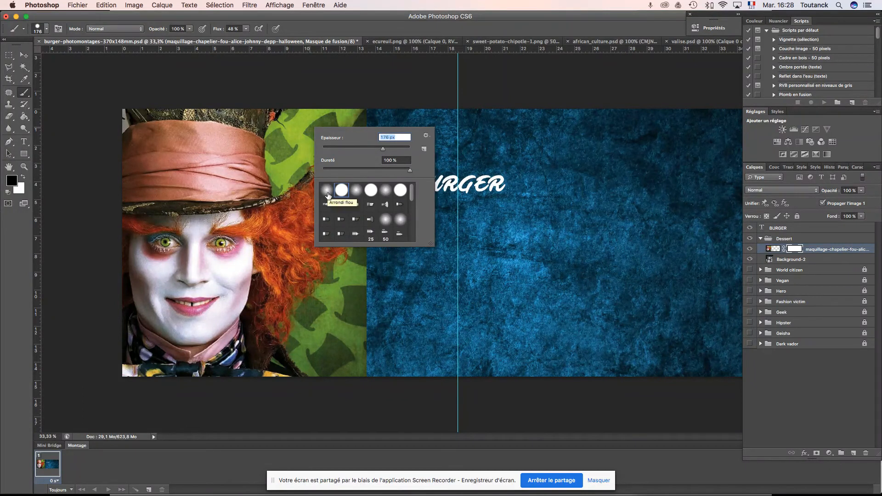
pyautogui.click(356, 190)
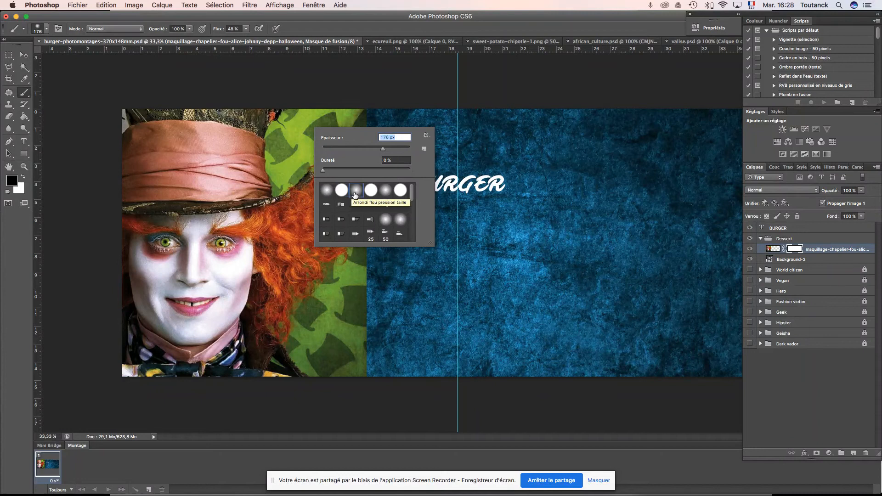
pyautogui.moveTo(324, 174); pyautogui.dragTo(342, 173)
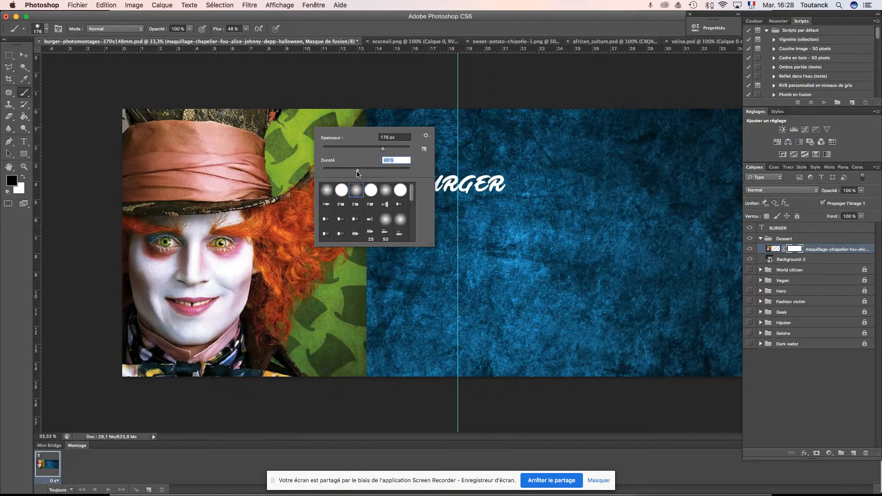
# Paint black on the mask to hide the green backdrop around the Mad Hatter's hat, hair and shoulder, and save the document
pyautogui.moveTo(310, 120)
pyautogui.mouseDown()
pyautogui.moveTo(359, 117)
pyautogui.moveTo(317, 109)
pyautogui.moveTo(338, 105)
pyautogui.moveTo(304, 123)
pyautogui.moveTo(307, 95)
pyautogui.moveTo(295, 146)
pyautogui.moveTo(300, 95)
pyautogui.moveTo(279, 158)
pyautogui.moveTo(286, 102)
pyautogui.moveTo(275, 166)
pyautogui.moveTo(280, 105)
pyautogui.moveTo(278, 180)
pyautogui.moveTo(334, 125)
pyautogui.moveTo(290, 158)
pyautogui.moveTo(279, 184)
pyautogui.moveTo(291, 178)
pyautogui.moveTo(276, 184)
pyautogui.moveTo(347, 127)
pyautogui.moveTo(294, 158)
pyautogui.moveTo(280, 185)
pyautogui.moveTo(362, 131)
pyautogui.moveTo(373, 214)
pyautogui.moveTo(357, 140)
pyautogui.moveTo(338, 160)
pyautogui.moveTo(346, 174)
pyautogui.moveTo(329, 172)
pyautogui.moveTo(371, 210)
pyautogui.moveTo(386, 246)
pyautogui.moveTo(364, 355)
pyautogui.moveTo(370, 209)
pyautogui.moveTo(377, 282)
pyautogui.moveTo(355, 385)
pyautogui.moveTo(352, 333)
pyautogui.moveTo(322, 358)
pyautogui.moveTo(327, 369)
pyautogui.moveTo(310, 356)
pyautogui.moveTo(317, 374)
pyautogui.moveTo(307, 342)
pyautogui.moveTo(361, 294)
pyautogui.moveTo(331, 345)
pyautogui.moveTo(303, 353)
pyautogui.moveTo(315, 309)
pyautogui.moveTo(333, 302)
pyautogui.moveTo(309, 309)
pyautogui.moveTo(371, 222)
pyautogui.moveTo(365, 205)
pyautogui.moveTo(362, 215)
pyautogui.moveTo(353, 183)
pyautogui.moveTo(333, 177)
pyautogui.moveTo(364, 223)
pyautogui.moveTo(341, 273)
pyautogui.moveTo(319, 283)
pyautogui.moveTo(294, 323)
pyautogui.moveTo(298, 345)
pyautogui.moveTo(317, 368)
pyautogui.moveTo(294, 327)
pyautogui.moveTo(281, 324)
pyautogui.moveTo(345, 223)
pyautogui.moveTo(326, 222)
pyautogui.moveTo(335, 173)
pyautogui.moveTo(322, 168)
pyautogui.moveTo(304, 174)
pyautogui.moveTo(324, 180)
pyautogui.moveTo(280, 182)
pyautogui.moveTo(278, 154)
pyautogui.moveTo(277, 181)
pyautogui.moveTo(298, 179)
pyautogui.moveTo(328, 212)
pyautogui.moveTo(321, 250)
pyautogui.moveTo(319, 212)
pyautogui.moveTo(319, 239)
pyautogui.mouseUp()
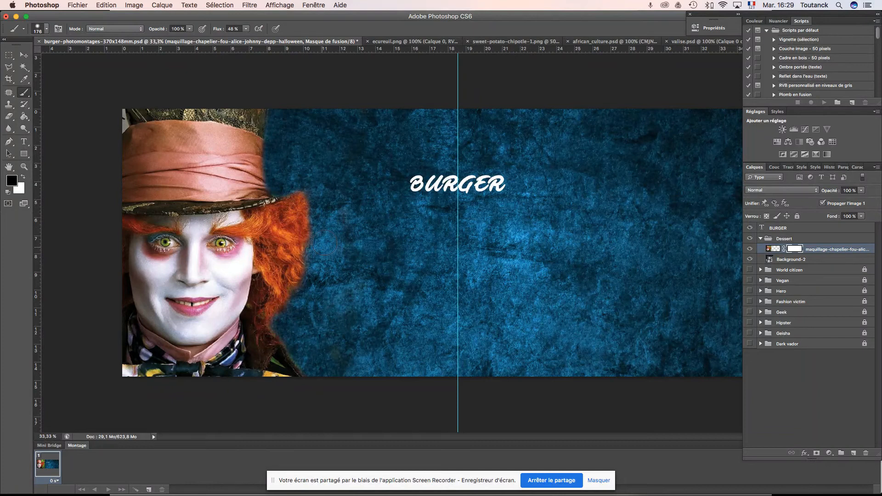
pyautogui.moveTo(313, 275)
pyautogui.mouseDown()
pyautogui.moveTo(282, 324)
pyautogui.moveTo(310, 359)
pyautogui.moveTo(282, 326)
pyautogui.moveTo(315, 366)
pyautogui.moveTo(301, 364)
pyautogui.moveTo(280, 320)
pyautogui.moveTo(303, 279)
pyautogui.mouseUp()
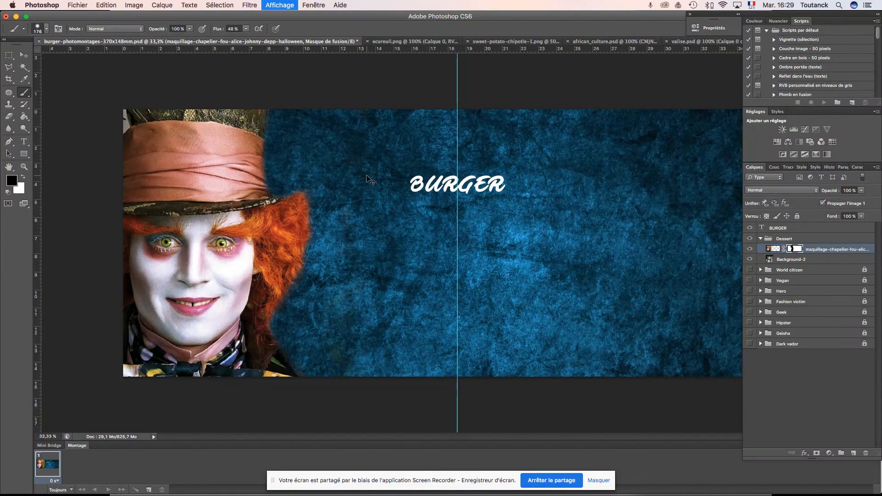
pyautogui.press('super+minus')
pyautogui.press('super+s')
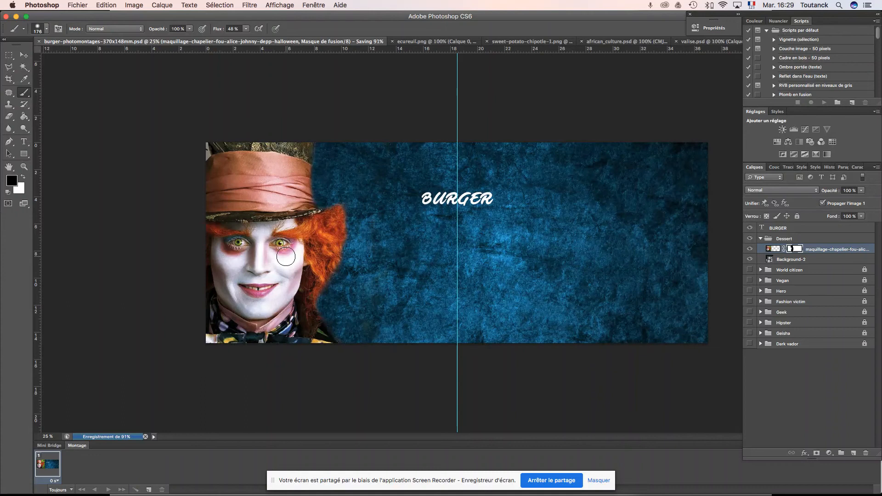
# Create a solid color fill layer directly above the Background-2 layer in the Dessert group
pyautogui.click(814, 264)
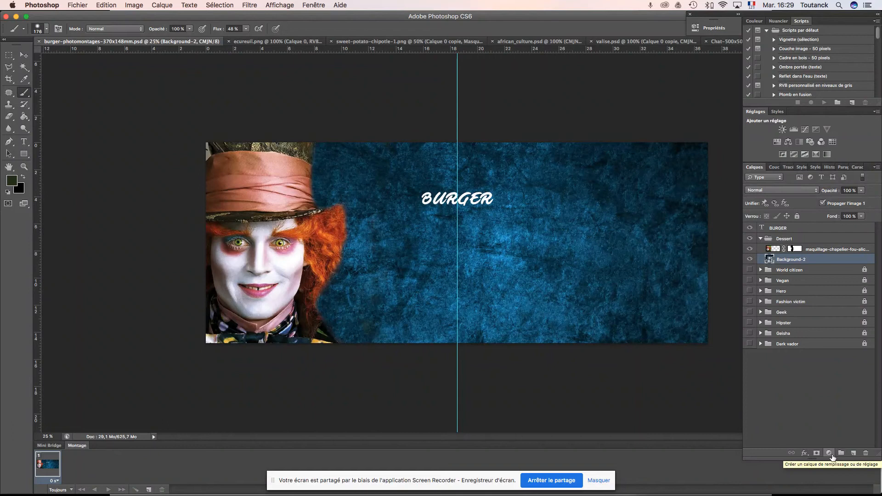
pyautogui.click(829, 453)
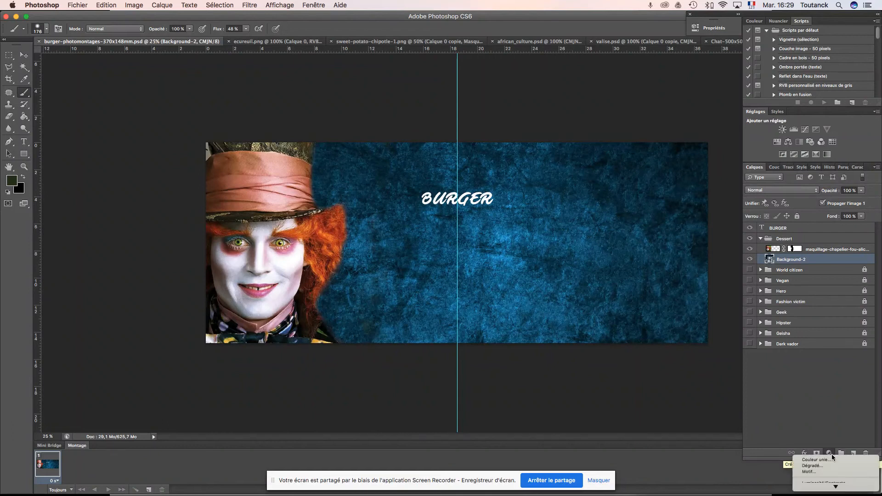
pyautogui.click(831, 459)
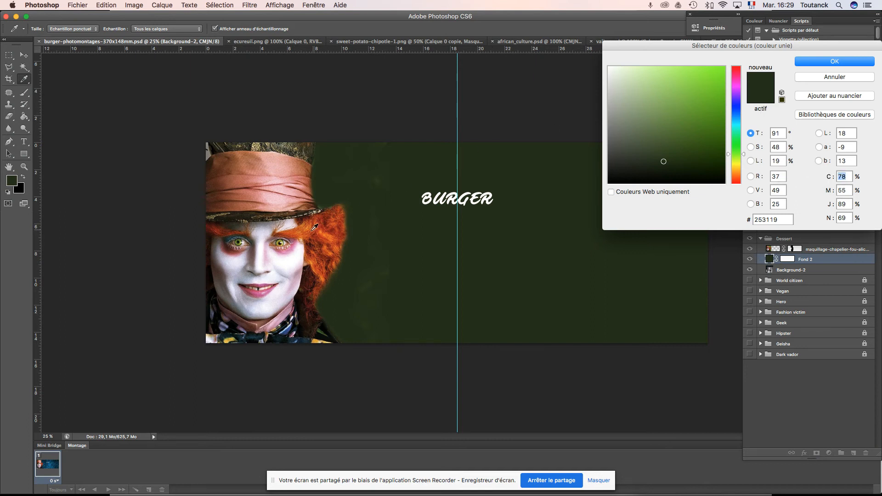
# Try several fill colours sampled from the pink make-up around the Mad Hatter's eye
pyautogui.click(294, 243)
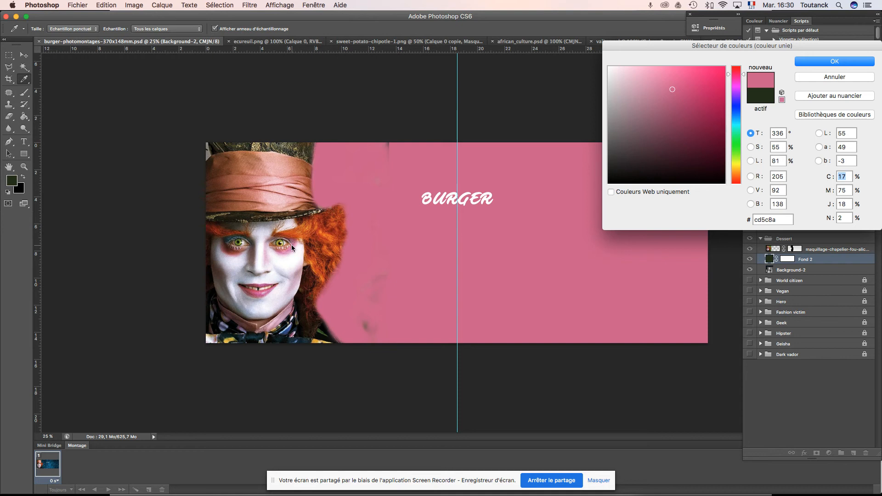
pyautogui.click(871, 28)
pyautogui.click(291, 242)
pyautogui.click(290, 245)
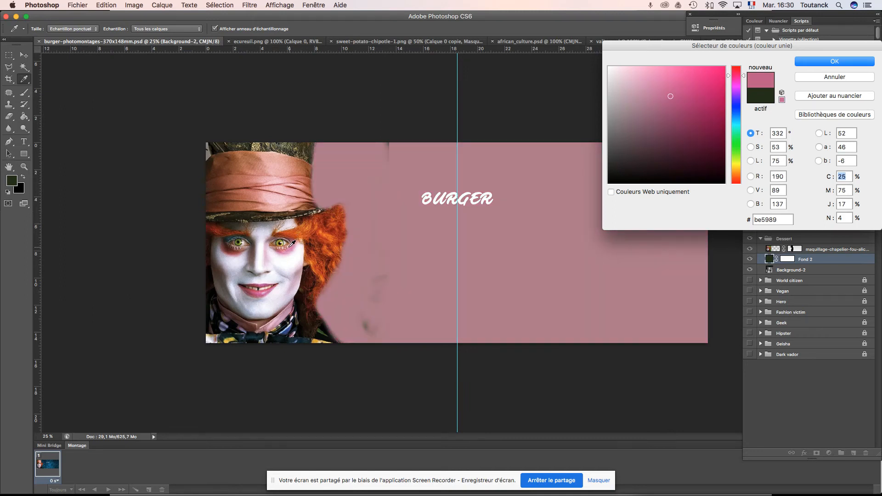
pyautogui.click(283, 248)
pyautogui.click(288, 241)
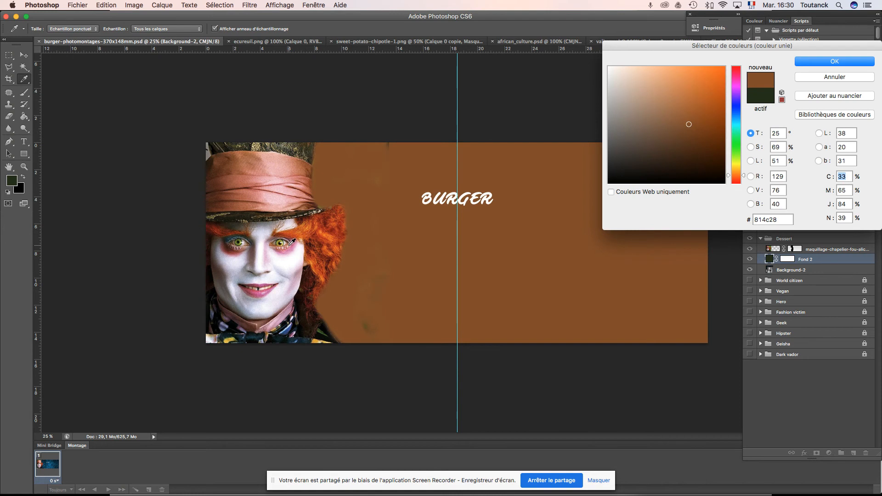
pyautogui.click(292, 242)
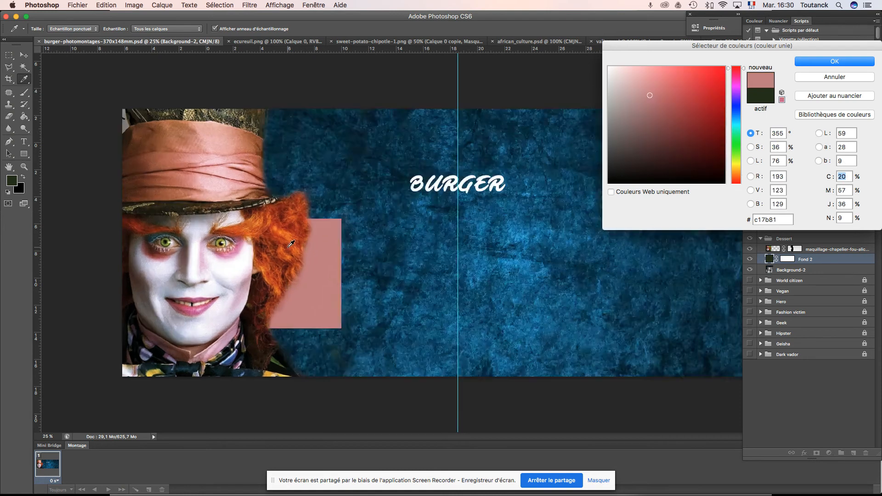
# Set the fill layer's colour to the pink #ba4785 sampled from the Mad Hatter's lower lip
pyautogui.press('super+plus')
pyautogui.hscroll(-5, 119, 282)
pyautogui.scroll(-3, 119, 281)
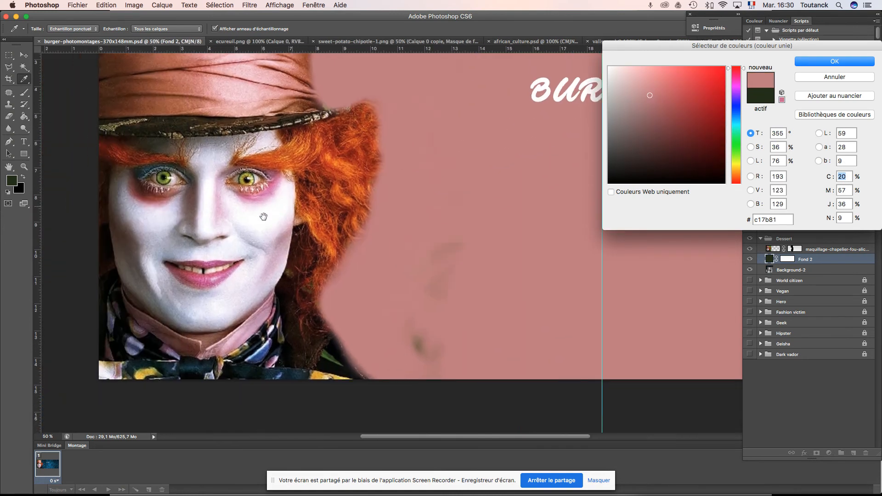
pyautogui.click(205, 278)
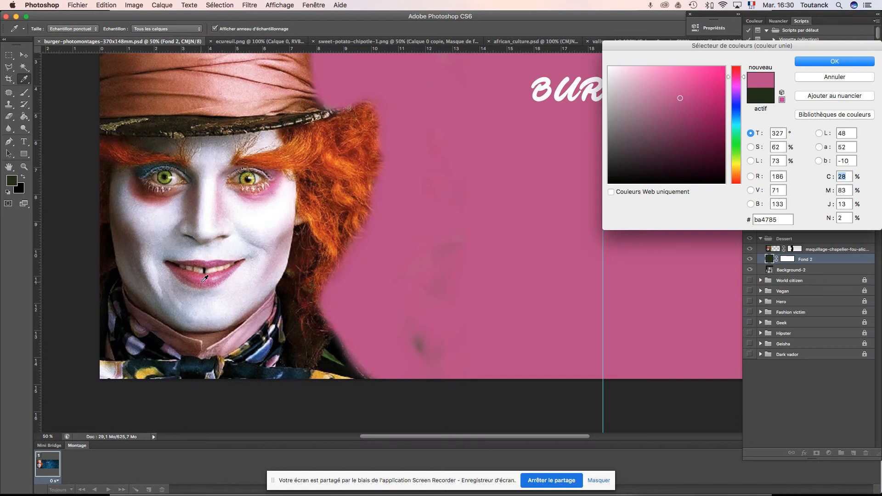
pyautogui.click(814, 62)
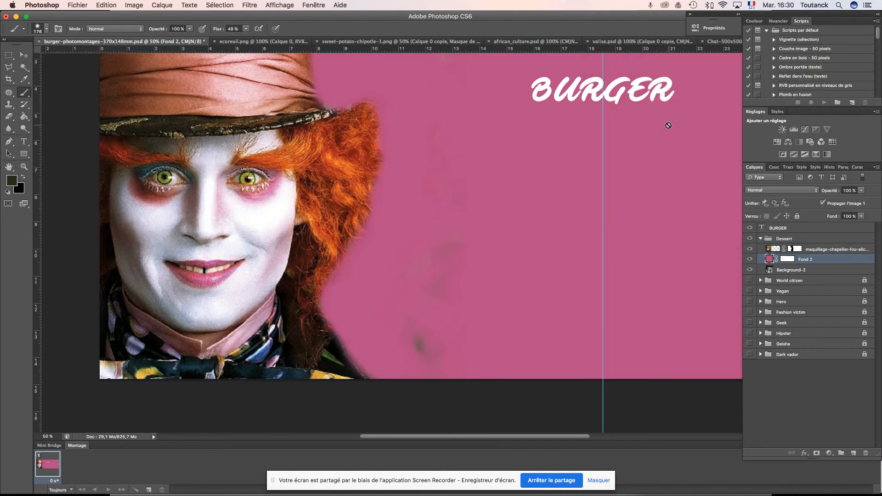
# Try the darkening blend modes Obscurcir, Produit, Densité couleur +, Densité linéaire + and Couleur plus foncée on the pink fill layer
pyautogui.press('super+minus')
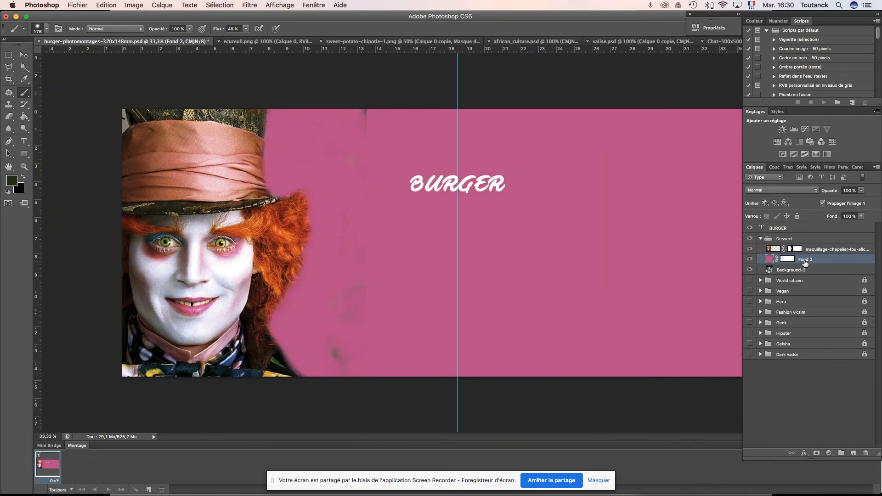
pyautogui.click(817, 191)
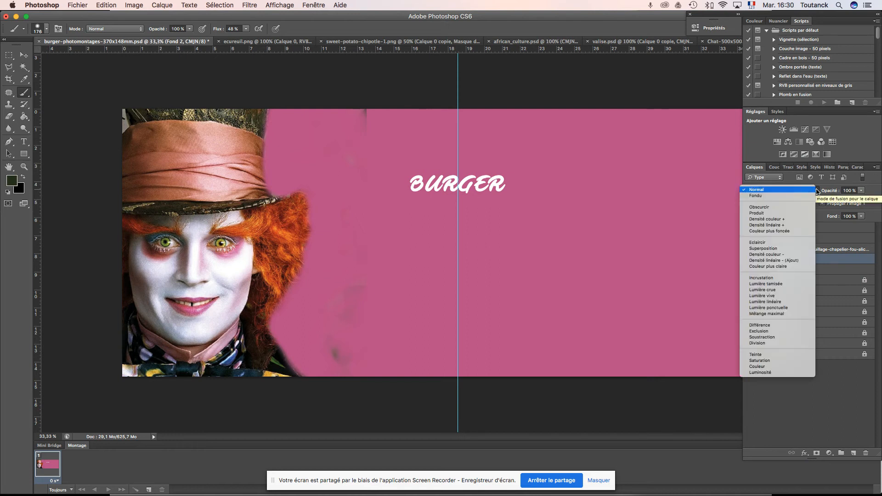
pyautogui.click(796, 207)
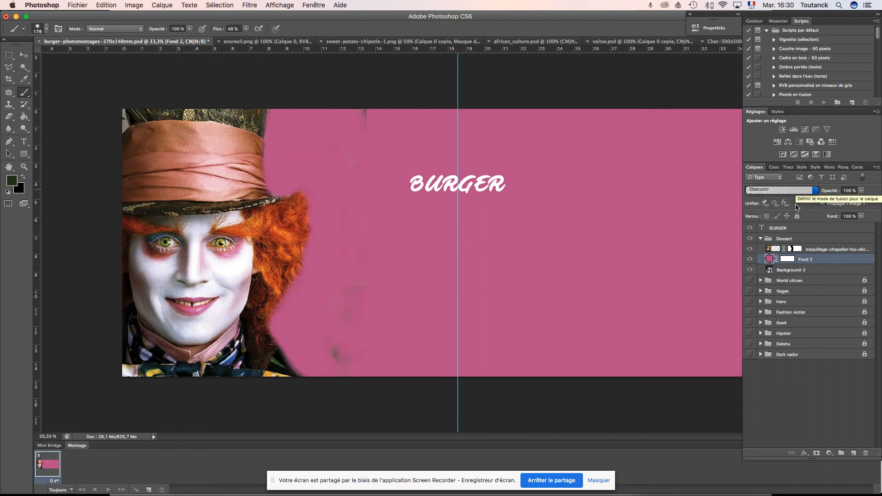
pyautogui.click(796, 193)
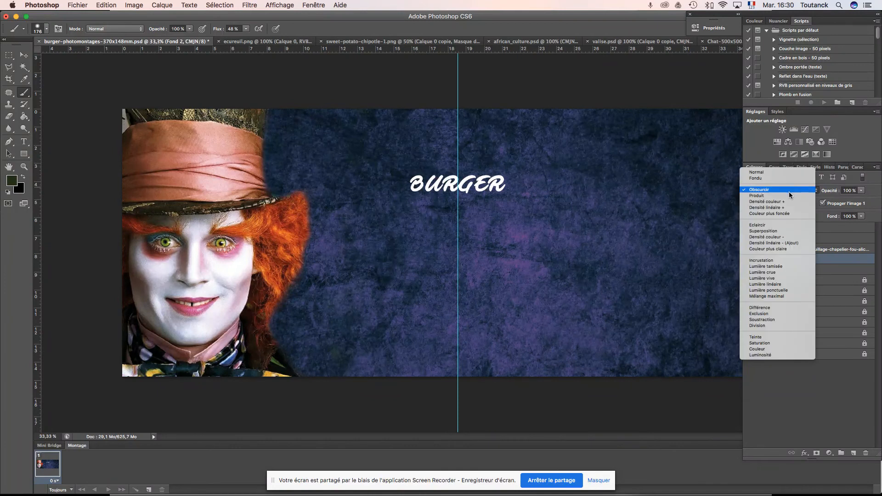
pyautogui.click(790, 195)
pyautogui.click(792, 190)
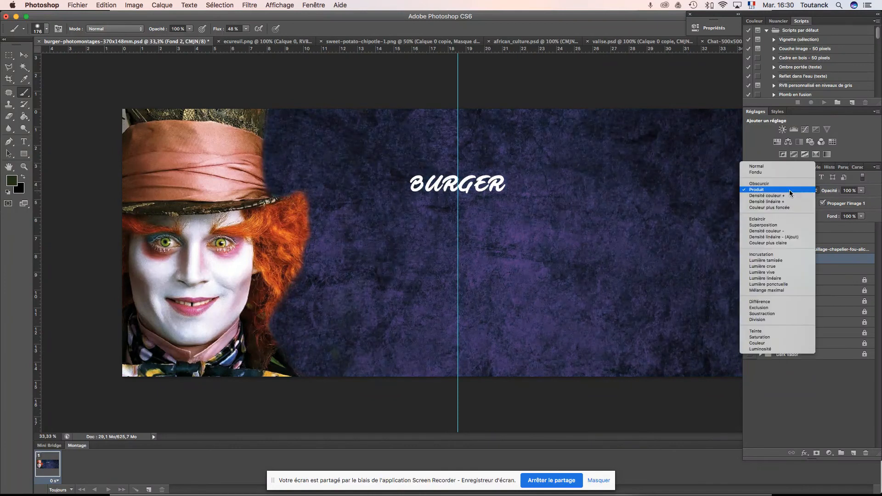
pyautogui.click(785, 195)
pyautogui.click(787, 189)
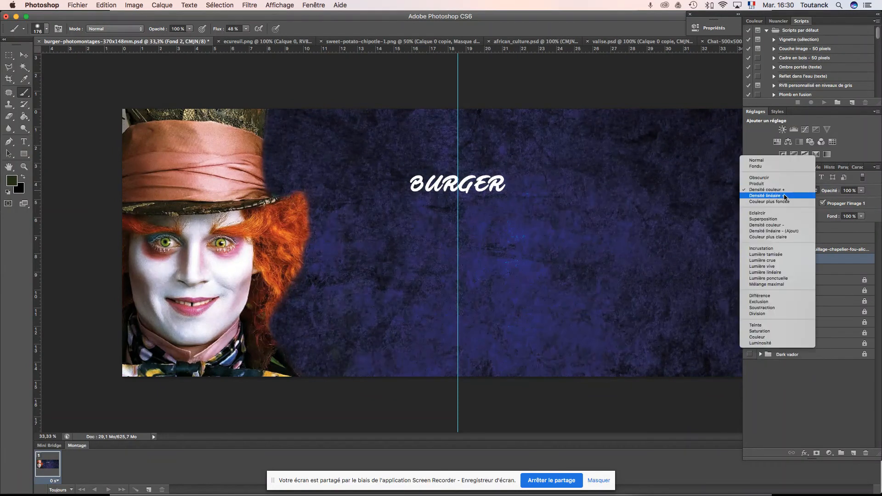
pyautogui.click(786, 195)
pyautogui.click(786, 190)
pyautogui.click(785, 196)
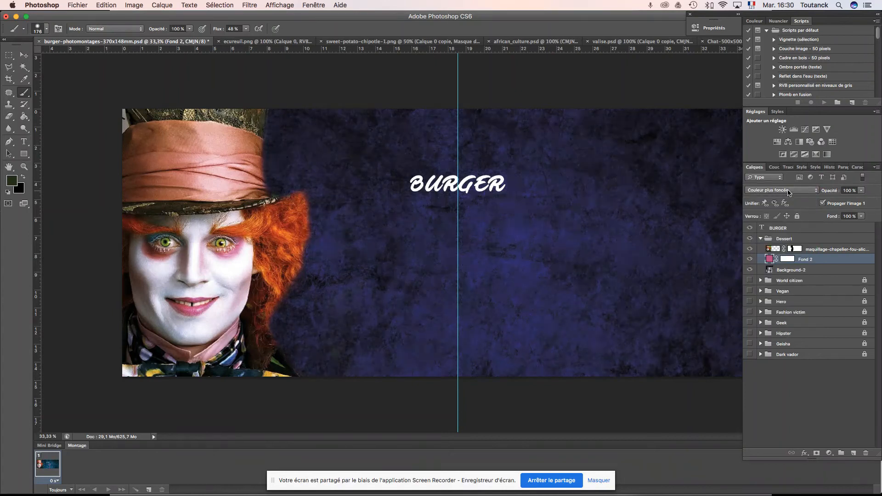
# Try the lightening blend modes on the pink fill layer, from Eclaircir and Superposition through Densité linéaire - (Ajout) to Couleur plus claire
pyautogui.click(783, 190)
pyautogui.click(780, 202)
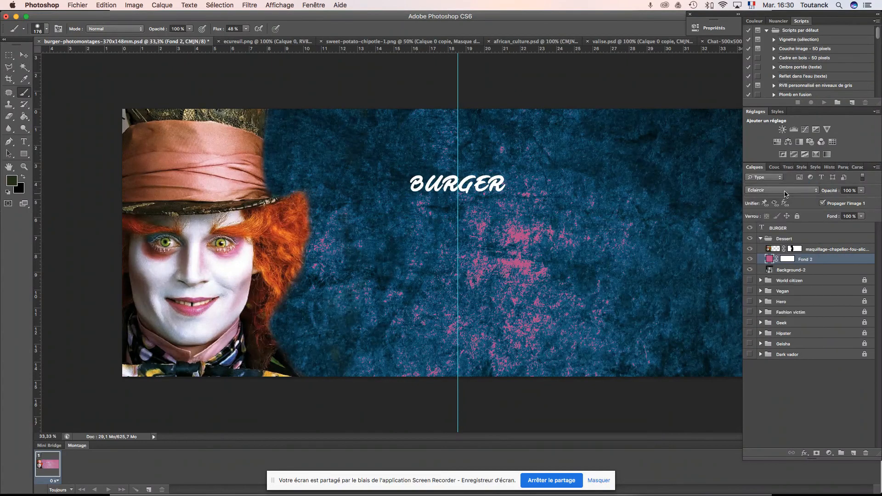
pyautogui.click(784, 190)
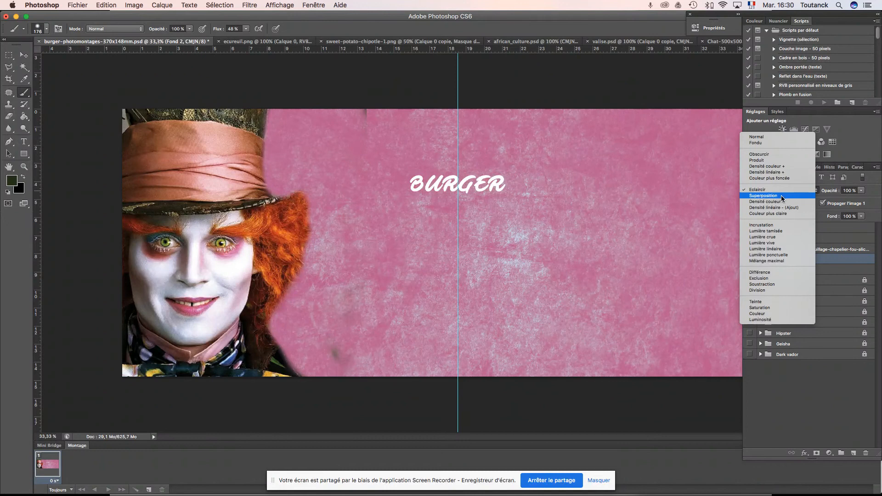
pyautogui.click(781, 195)
pyautogui.click(783, 191)
pyautogui.click(781, 196)
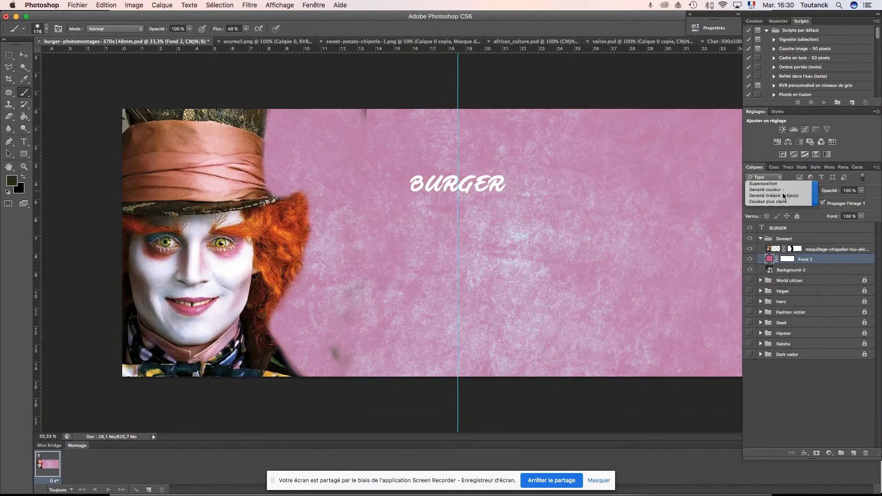
pyautogui.click(784, 191)
pyautogui.click(781, 196)
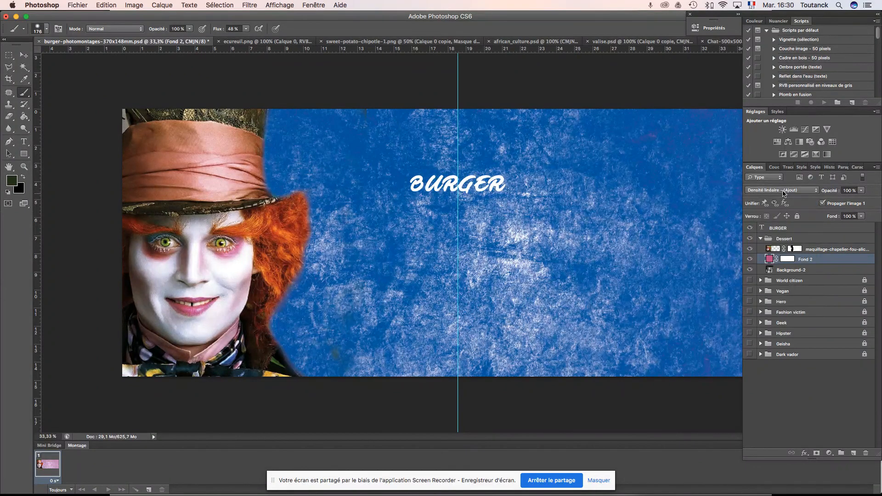
pyautogui.click(783, 189)
pyautogui.click(779, 197)
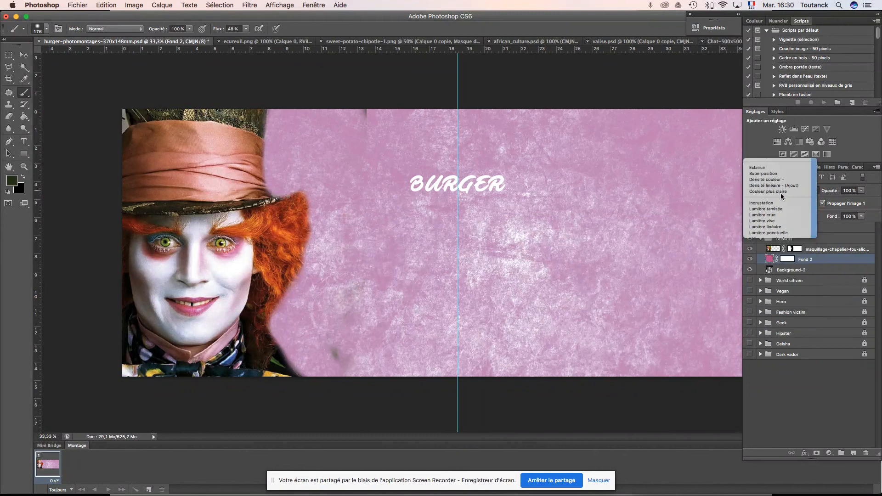
# Try the contrast blend modes on the pink fill layer, from Incrustation and Lumière tamisée through Lumière ponctuelle to Mélange maximal
pyautogui.click(781, 191)
pyautogui.click(778, 200)
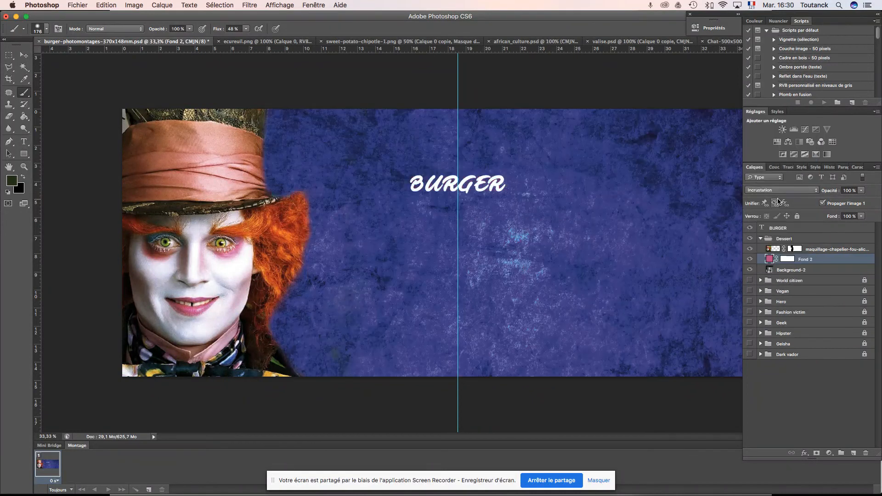
pyautogui.click(779, 191)
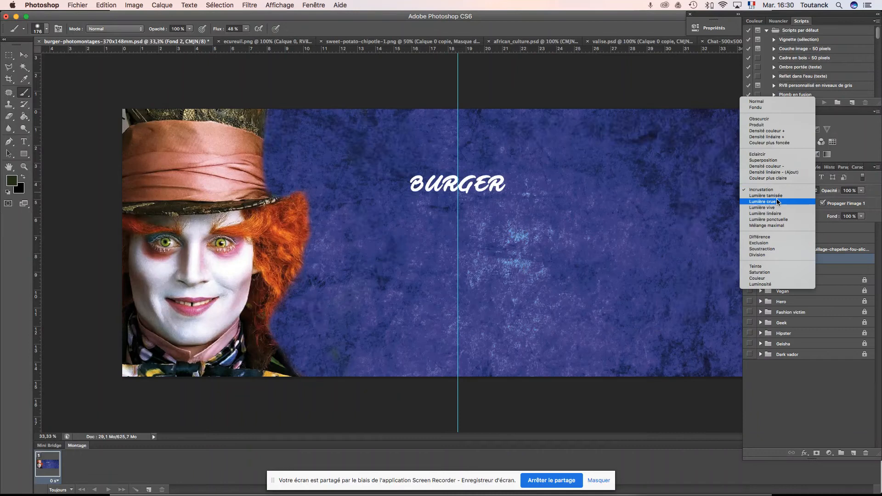
pyautogui.click(778, 198)
pyautogui.click(778, 191)
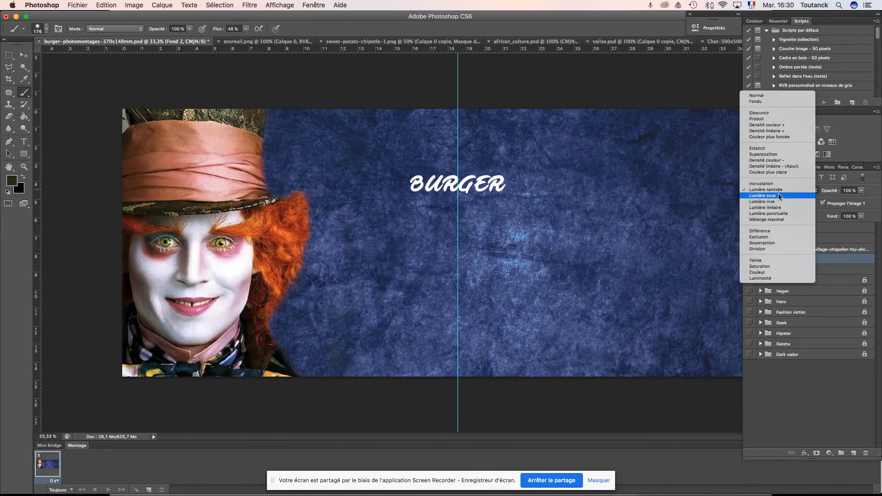
pyautogui.click(779, 197)
pyautogui.click(780, 192)
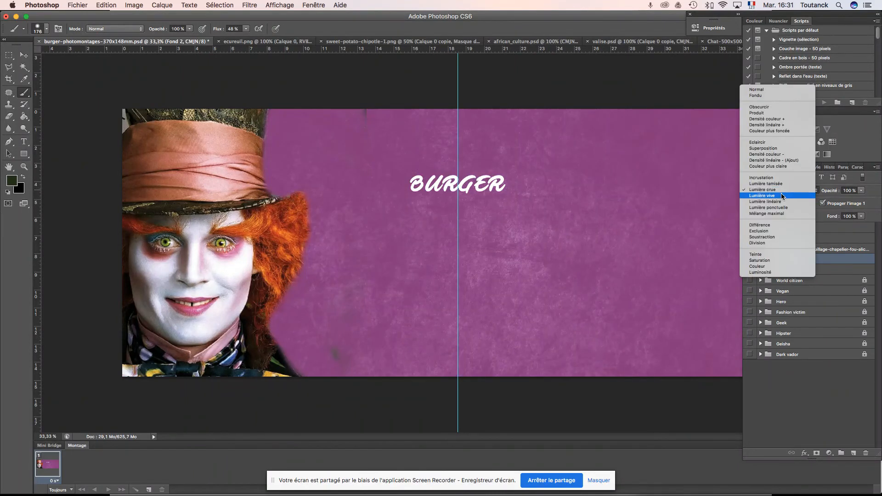
pyautogui.click(781, 195)
pyautogui.click(783, 192)
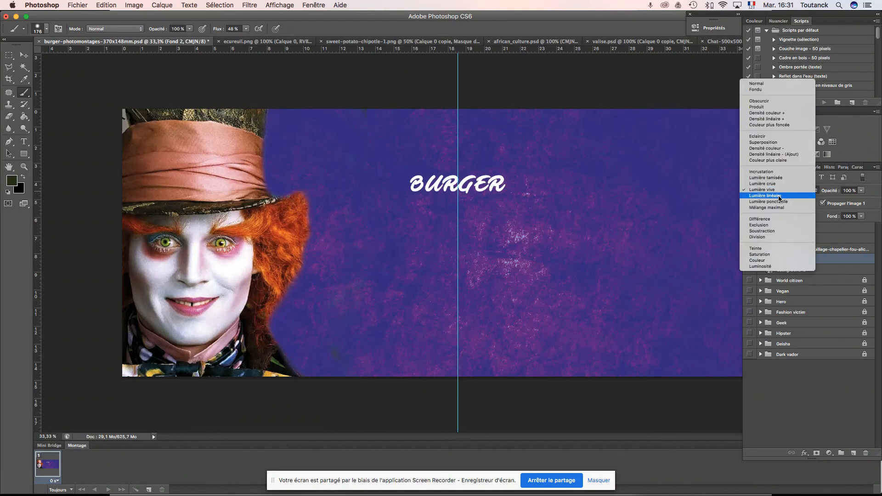
pyautogui.click(779, 196)
pyautogui.click(782, 191)
pyautogui.click(784, 195)
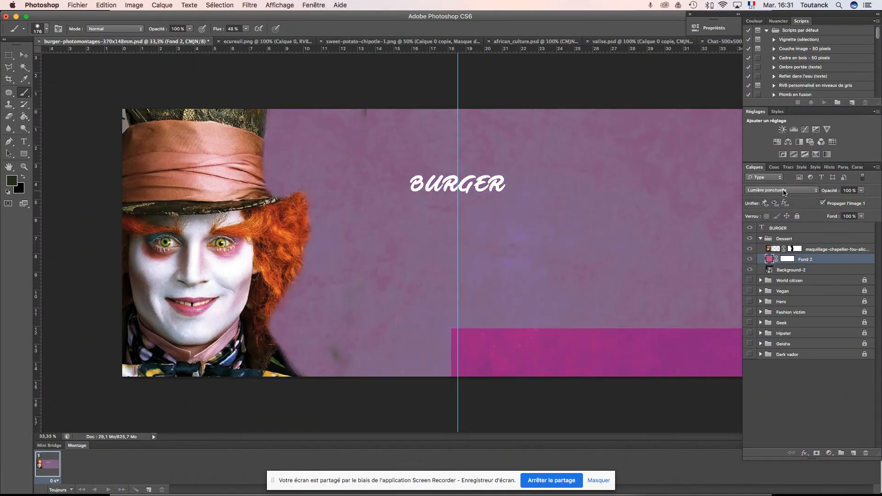
pyautogui.click(785, 192)
pyautogui.click(779, 197)
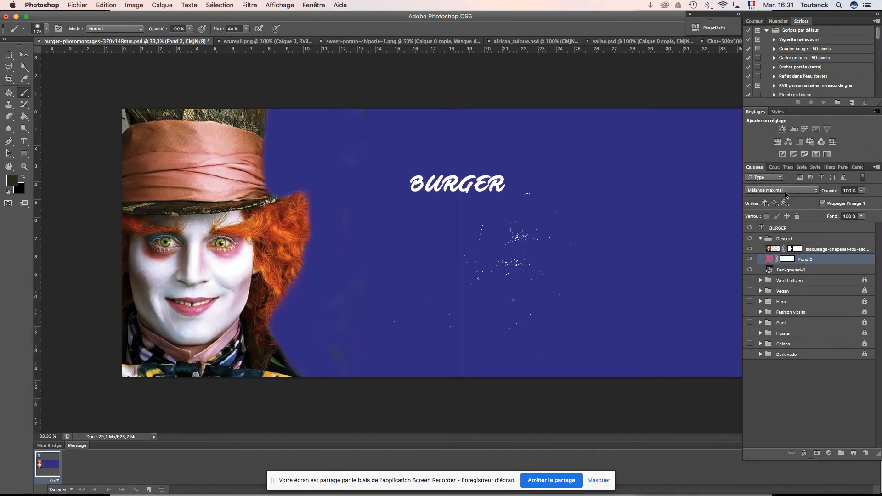
# Try the blend modes Différence, Exclusion, Soustraction and Division on the pink fill layer
pyautogui.click(786, 194)
pyautogui.click(783, 195)
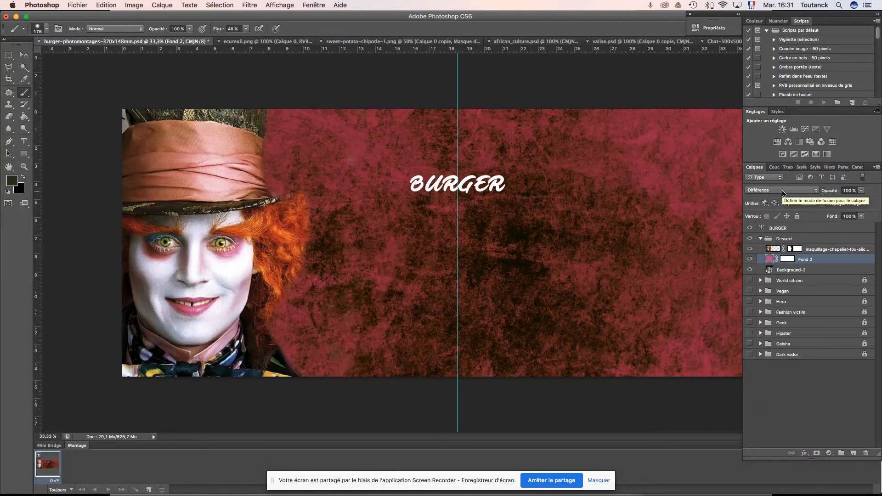
pyautogui.press('super+minus')
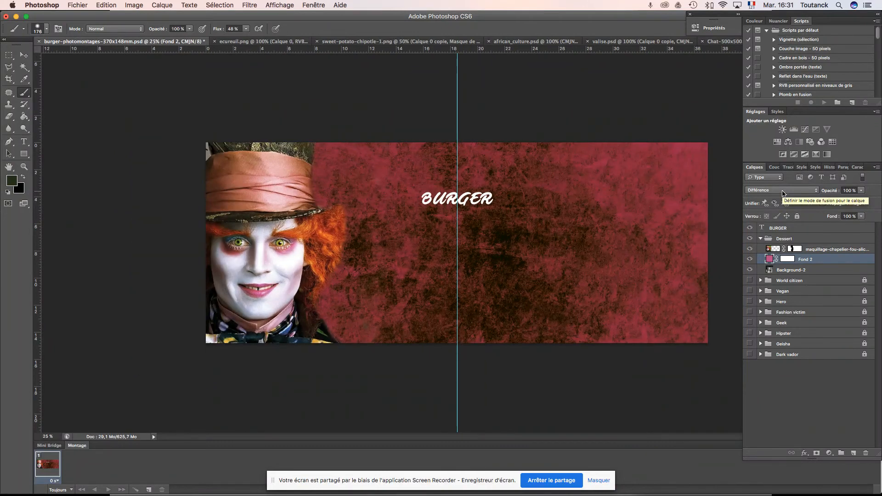
pyautogui.click(861, 216)
pyautogui.moveTo(862, 226)
pyautogui.mouseDown()
pyautogui.moveTo(849, 228)
pyautogui.moveTo(867, 228)
pyautogui.mouseUp()
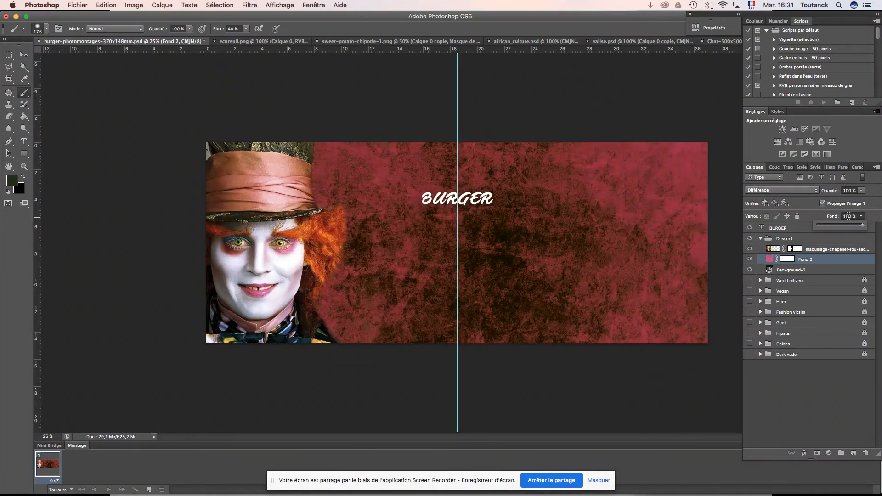
pyautogui.click(798, 189)
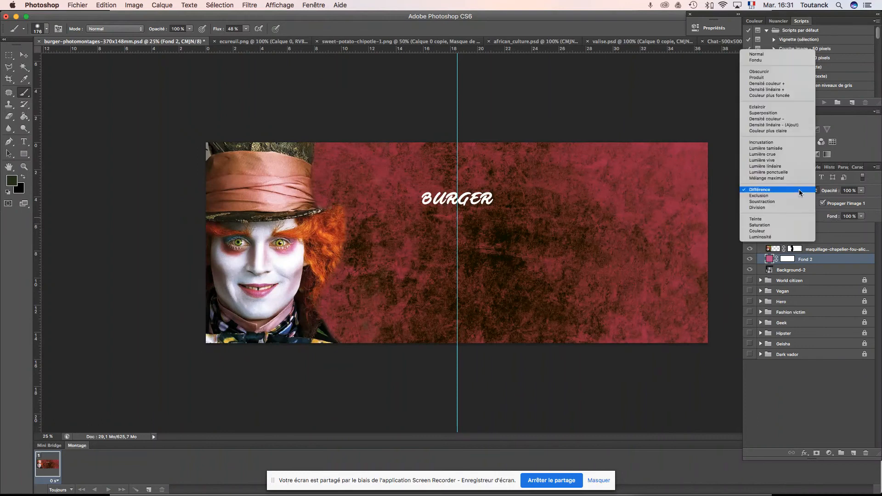
pyautogui.click(791, 195)
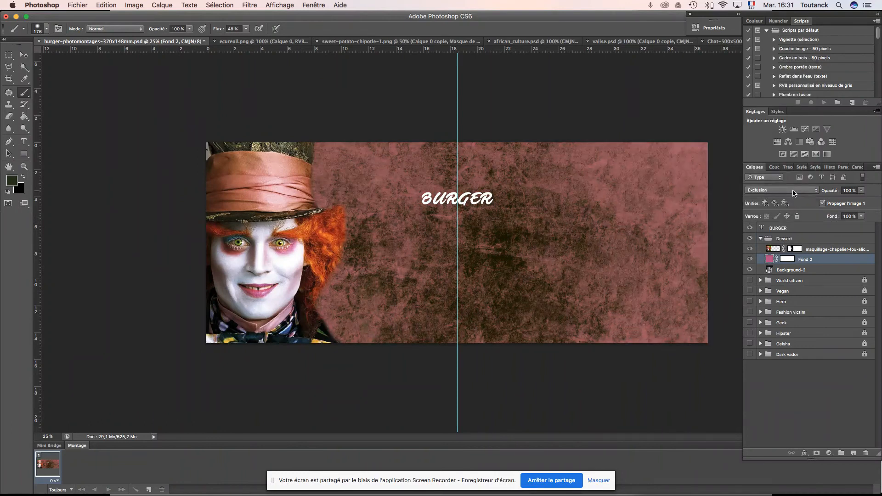
pyautogui.click(793, 190)
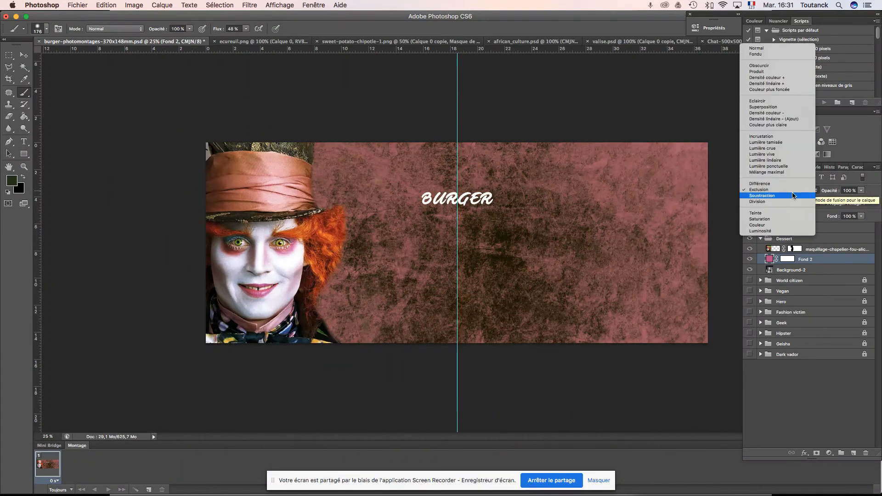
pyautogui.click(792, 193)
pyautogui.click(793, 190)
pyautogui.click(789, 195)
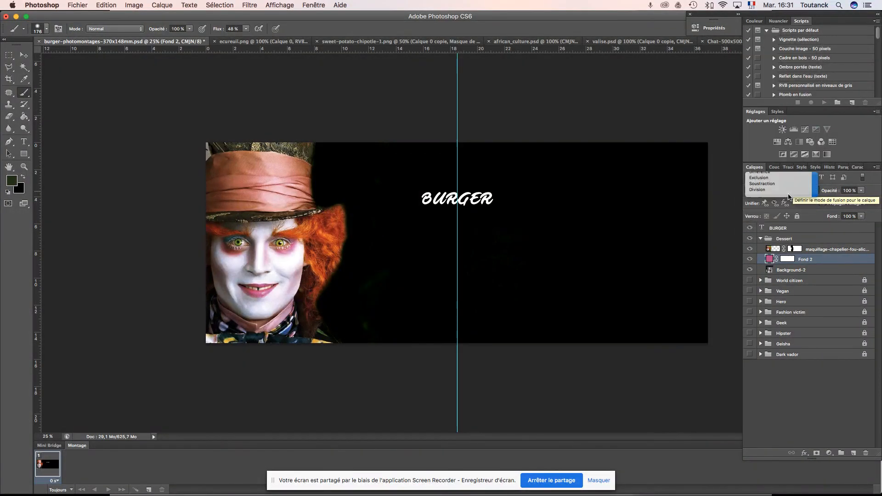
# Set the pink fill layer's blend mode to Teinte
pyautogui.click(790, 191)
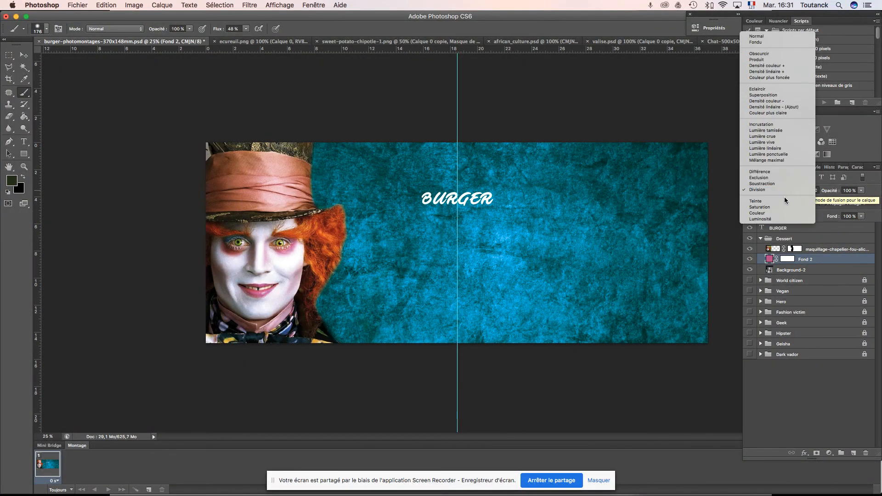
pyautogui.click(784, 198)
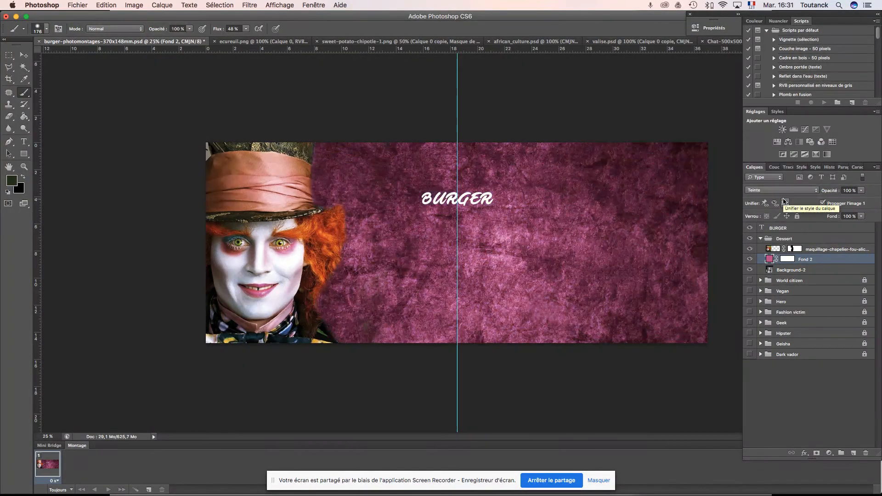
# Fill a full-height rectangular selection beside the Mad Hatter's hair with black on his layer mask, deselect and save the document
pyautogui.click(813, 250)
pyautogui.click(793, 251)
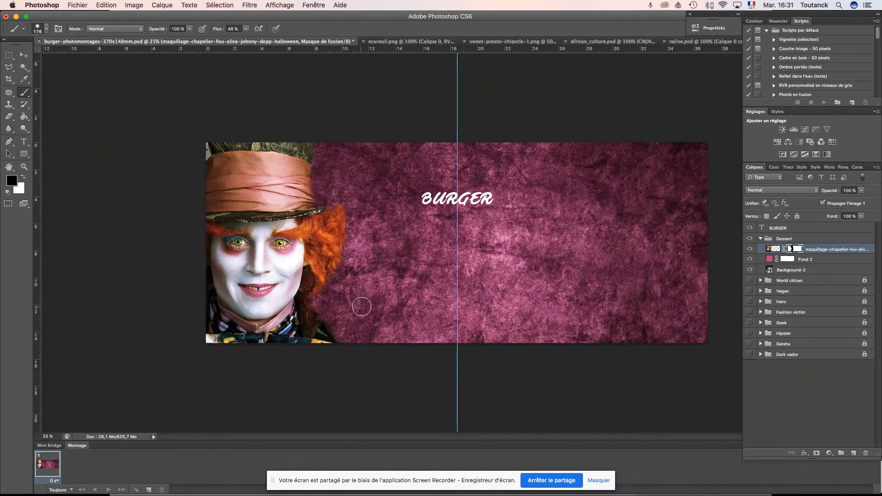
pyautogui.click(9, 55)
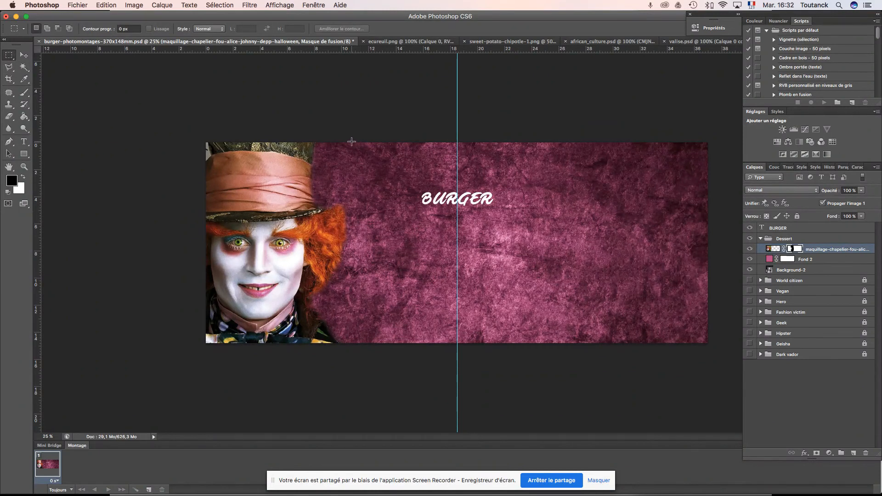
pyautogui.moveTo(350, 142); pyautogui.dragTo(432, 361)
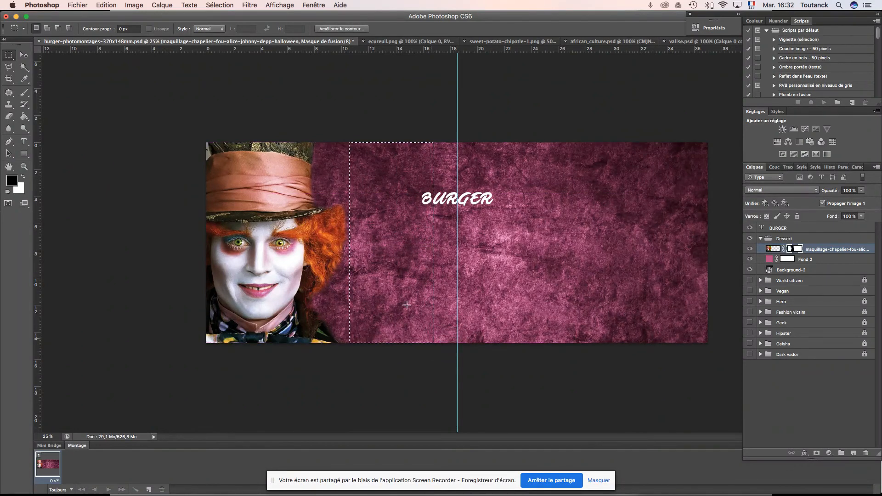
pyautogui.click(25, 117)
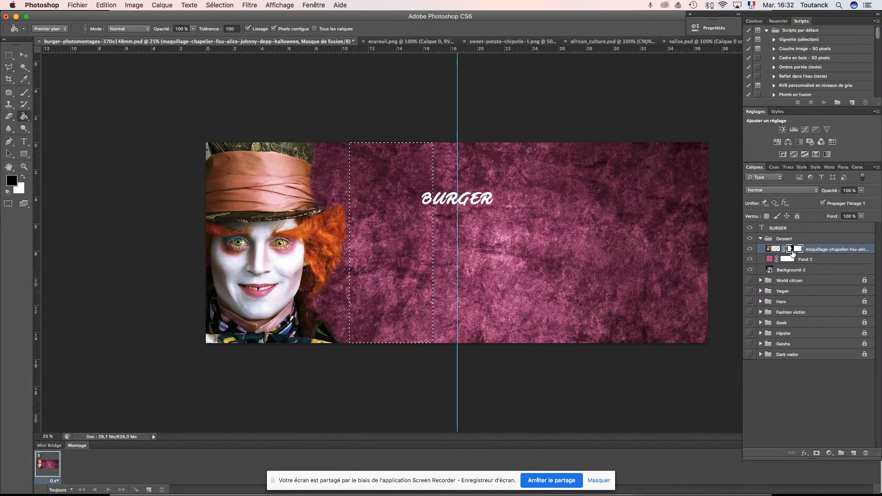
pyautogui.press('super+d')
pyautogui.press('super+s')
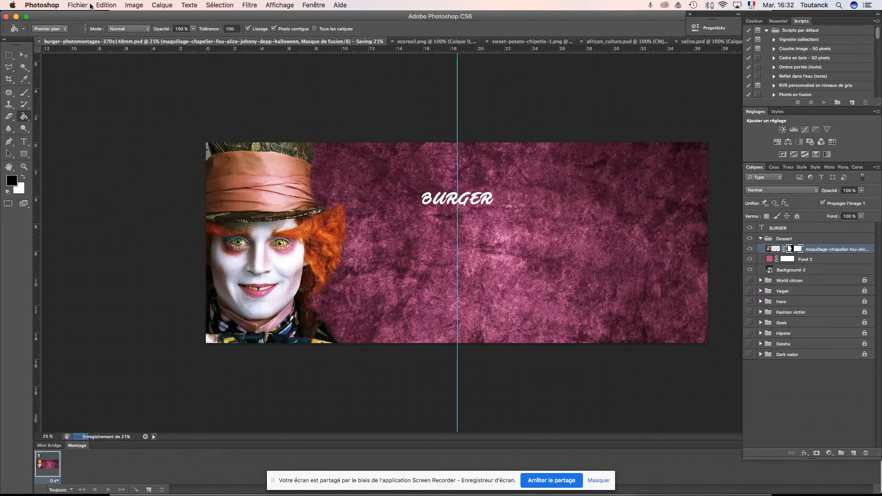
pyautogui.click(90, 6)
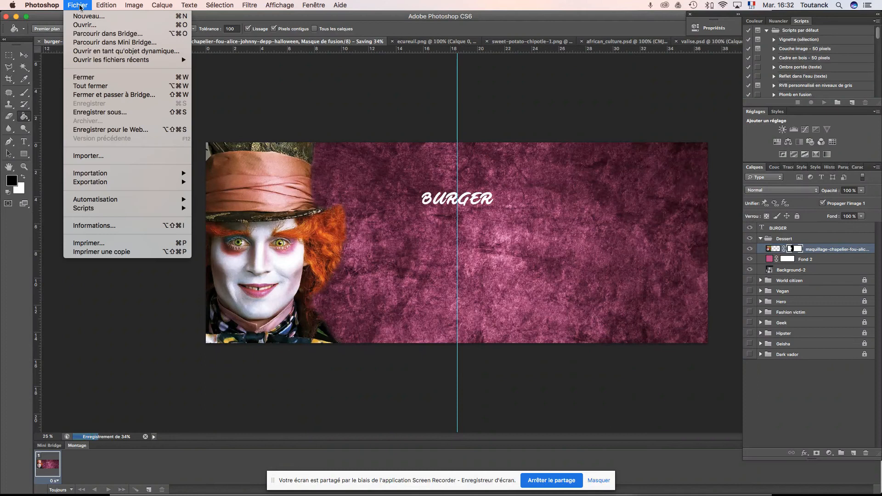
pyautogui.click(121, 158)
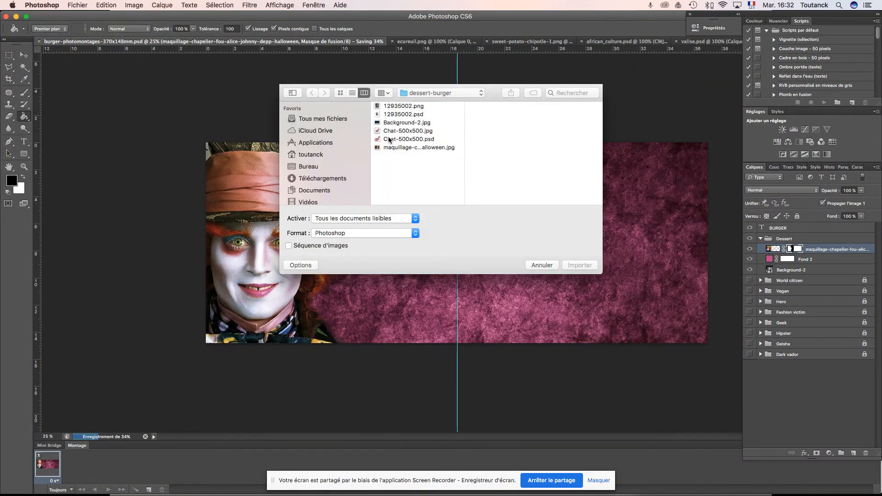
pyautogui.click(413, 115)
pyautogui.click(582, 265)
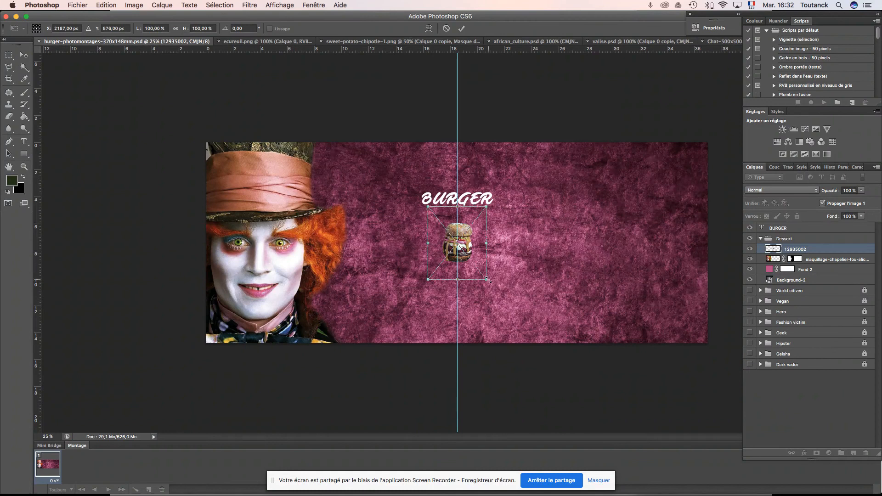
pyautogui.moveTo(489, 281); pyautogui.dragTo(647, 352)
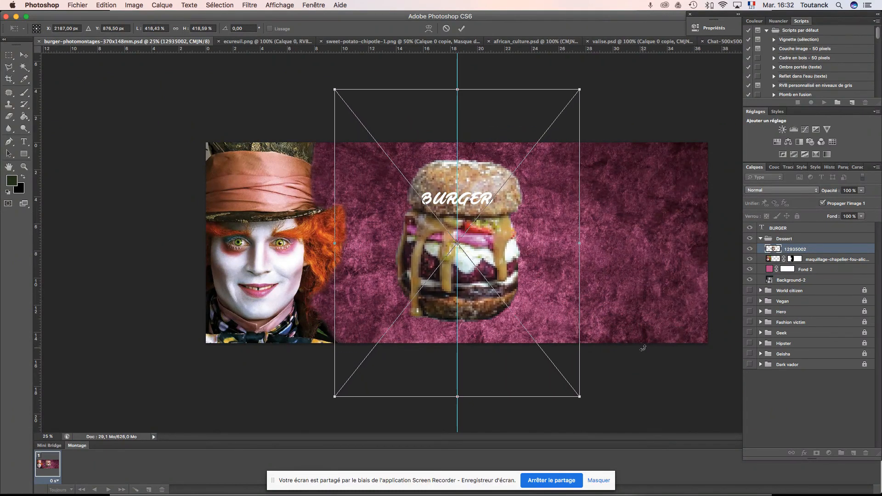
pyautogui.press('Return')
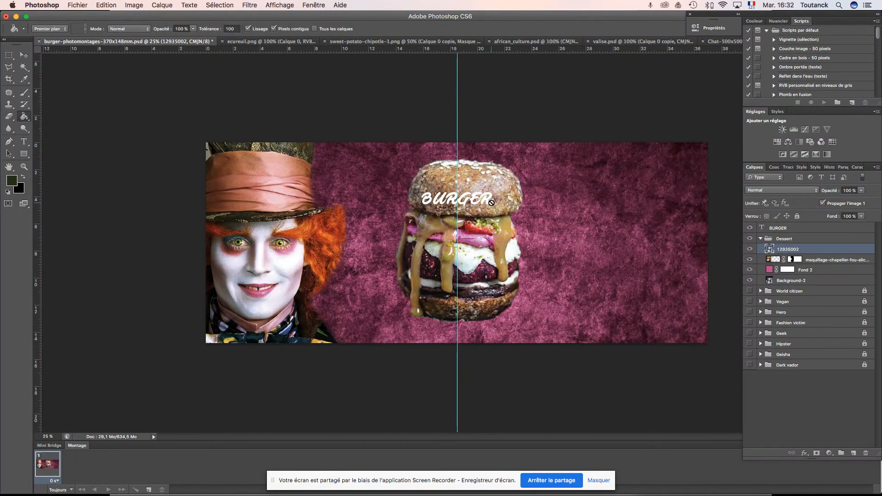
pyautogui.press('Delete')
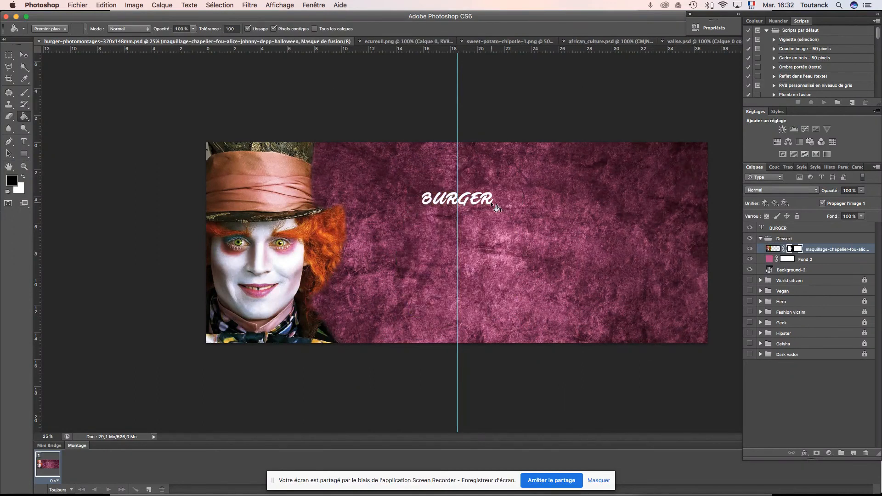
# Place 12935002.psd in the Dessert group, scaled to about 334%, with the burger centred just below the BURGER text
pyautogui.click(85, 5)
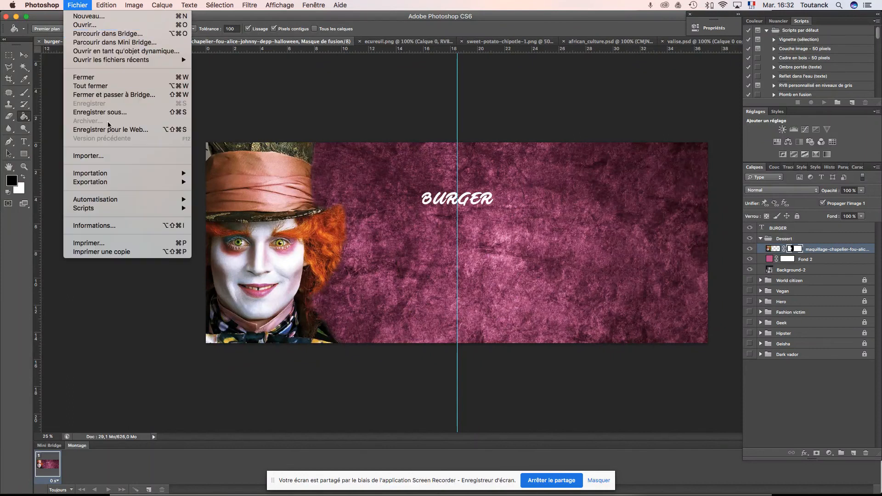
pyautogui.click(101, 156)
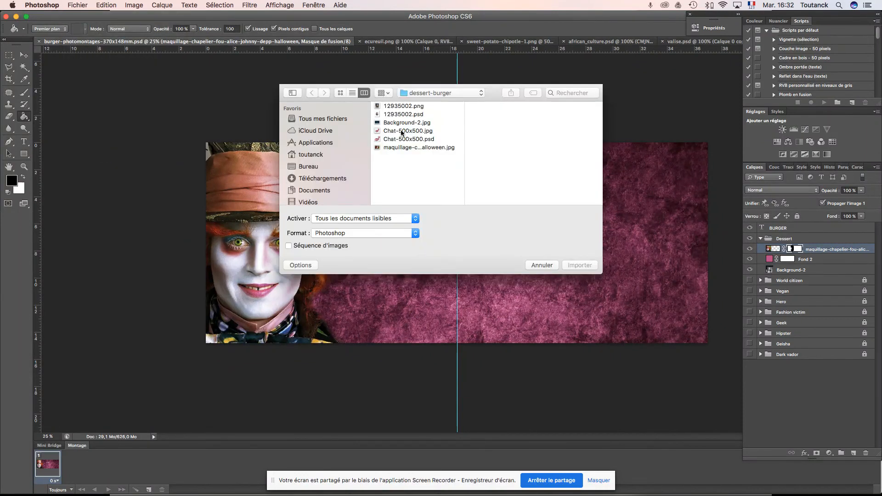
pyautogui.click(404, 114)
pyautogui.click(580, 265)
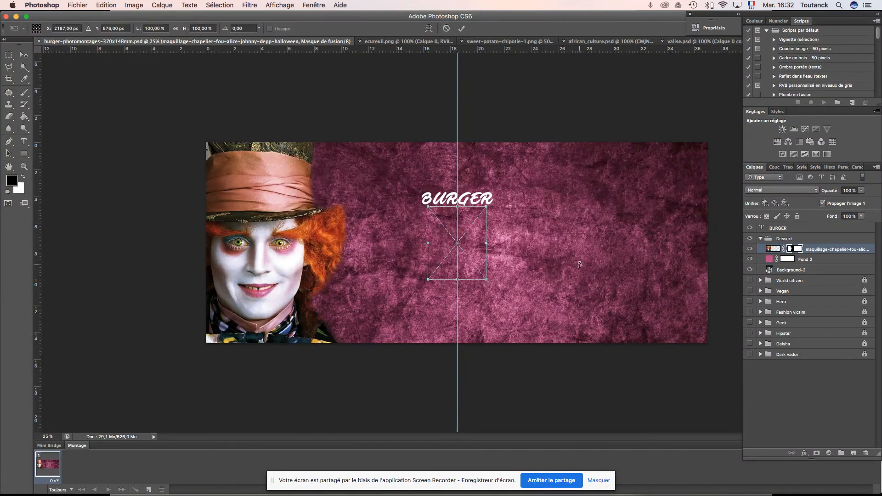
pyautogui.moveTo(489, 283); pyautogui.dragTo(543, 349)
pyautogui.moveTo(484, 245); pyautogui.dragTo(486, 284)
pyautogui.moveTo(540, 175); pyautogui.dragTo(556, 160)
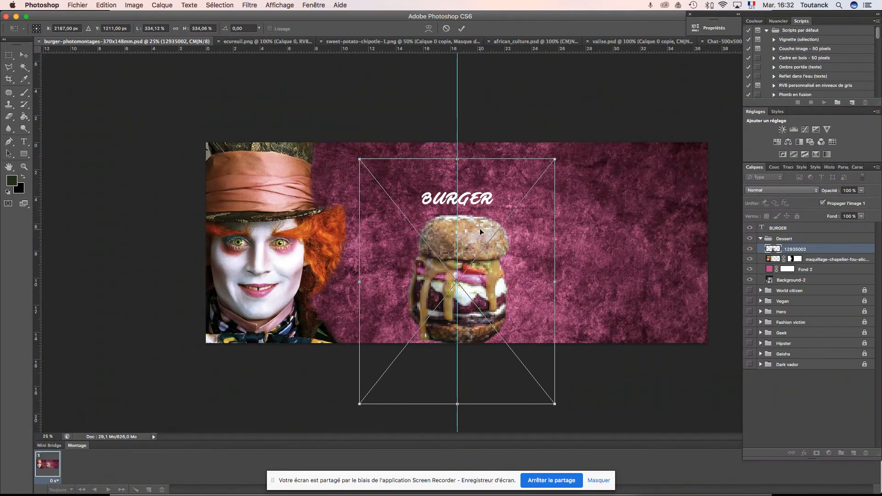
pyautogui.moveTo(480, 228); pyautogui.dragTo(479, 221)
pyautogui.press('Return')
pyautogui.press('g')
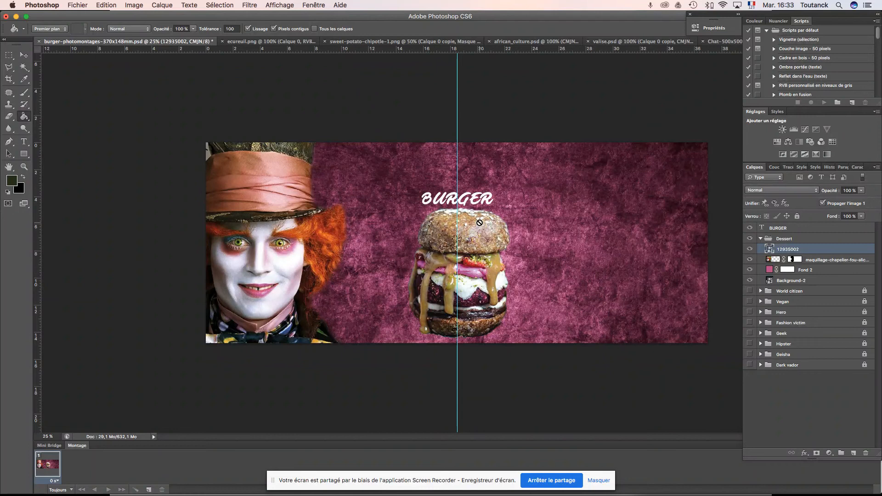
# Nudge the burger slightly to the left and fine-tune its height beneath the BURGER text
pyautogui.press('v')
pyautogui.hotkey('shift', 'Left')
pyautogui.hotkey('shift', 'Left')
pyautogui.hotkey('shift', 'Left')
pyautogui.hotkey('shift', 'Left')
pyautogui.hotkey('shift', 'Left')
pyautogui.press('super+Tab')
pyautogui.press('super+Tab')
pyautogui.press('super+Tab')
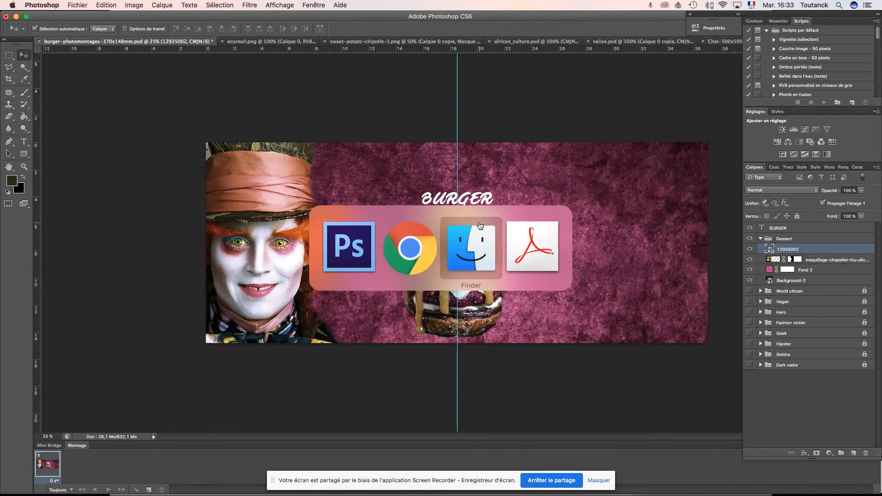
pyautogui.press('super+Tab')
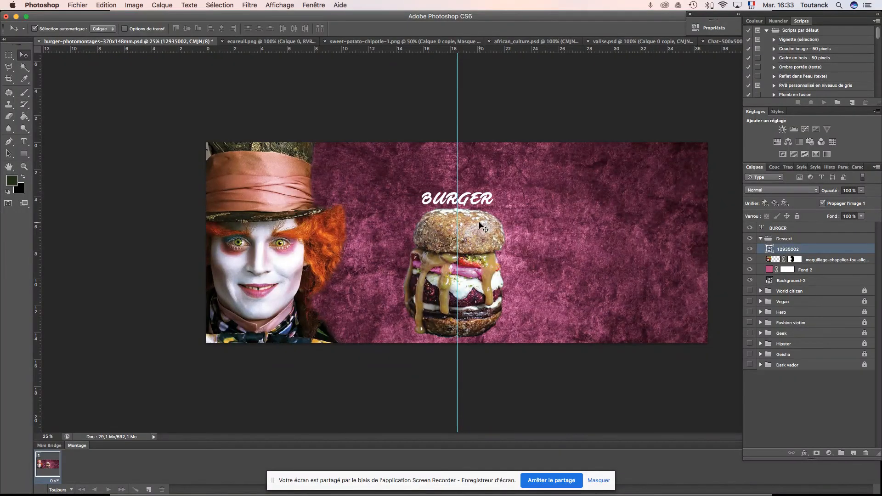
pyautogui.moveTo(479, 223); pyautogui.dragTo(479, 226)
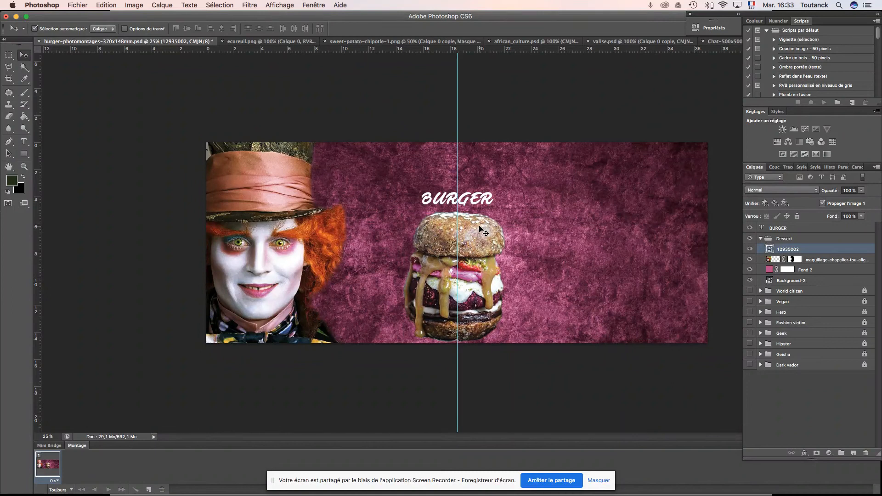
# Place Chat-500x500.psd in the Dessert group, scaled to about 250%, in the lower right part of the banner
pyautogui.click(77, 5)
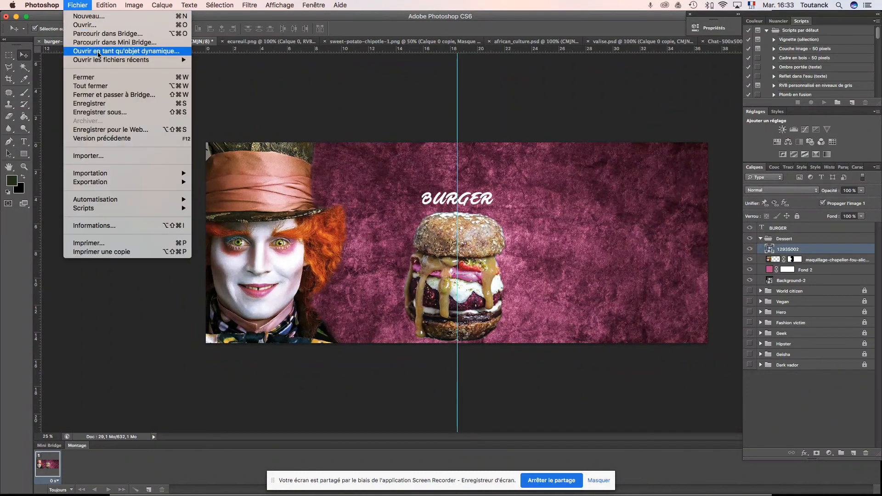
pyautogui.moveTo(100, 61)
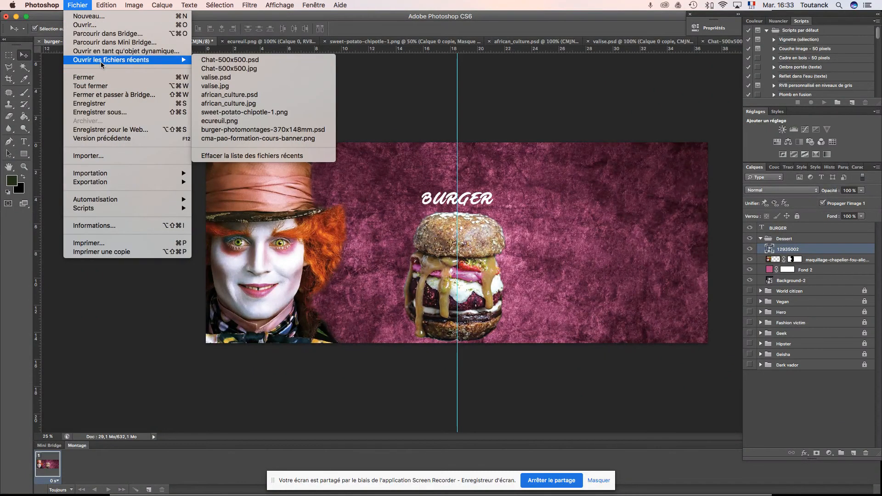
pyautogui.click(106, 156)
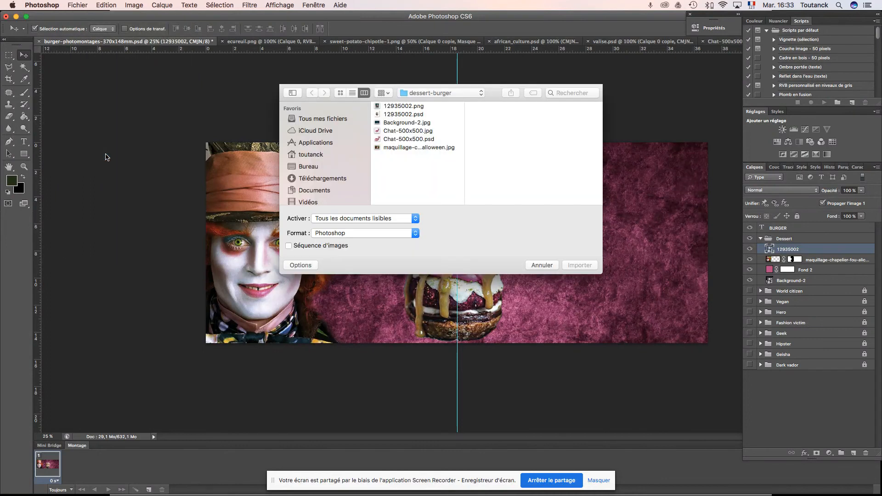
pyautogui.click(415, 139)
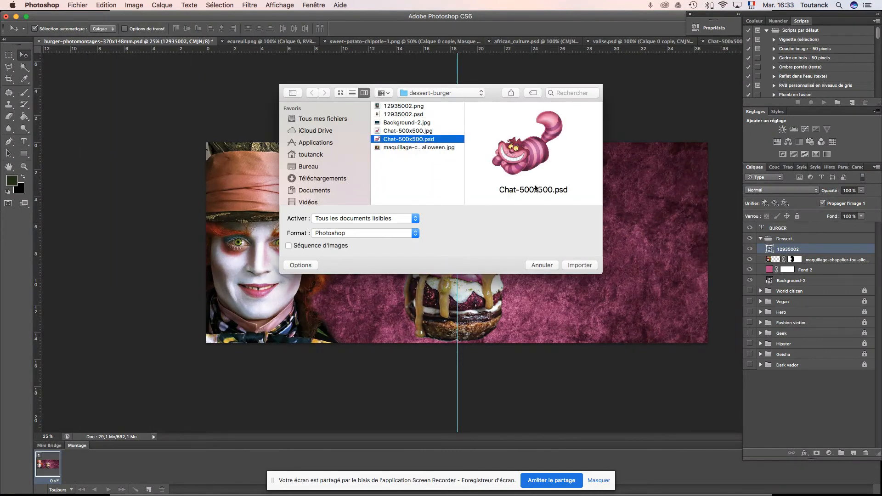
pyautogui.click(580, 265)
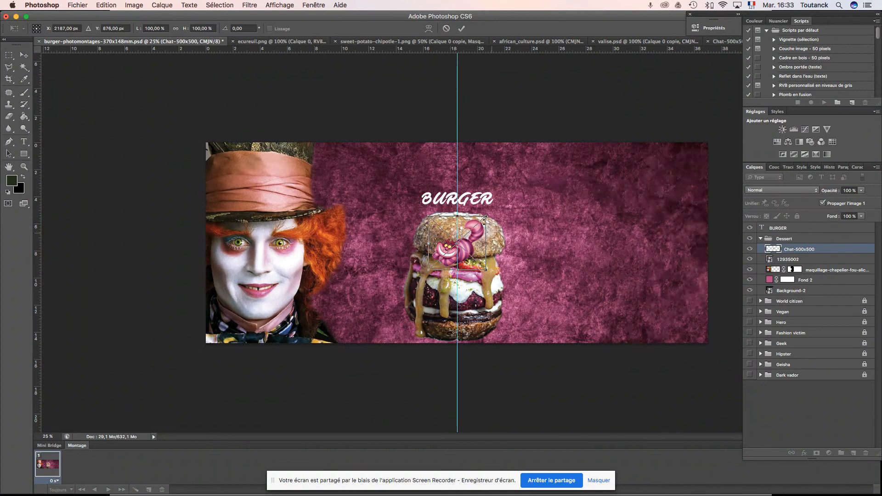
pyautogui.moveTo(485, 216); pyautogui.dragTo(529, 175)
pyautogui.moveTo(479, 242); pyautogui.dragTo(630, 282)
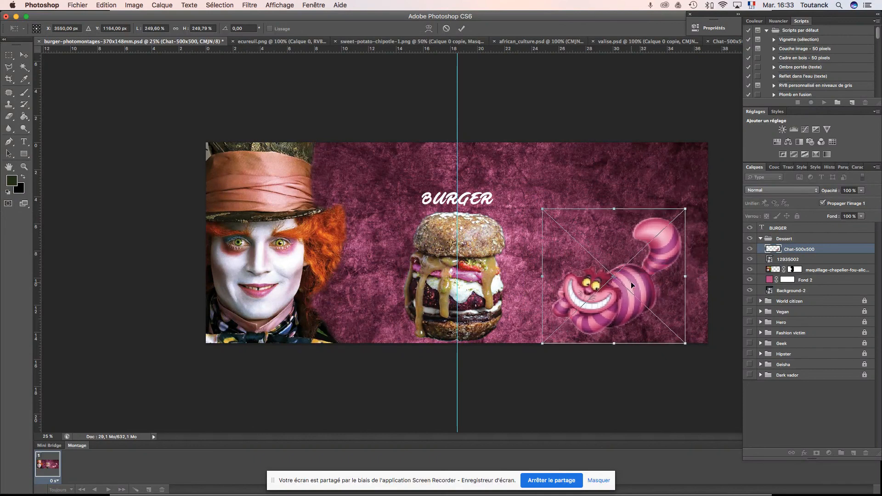
pyautogui.press('Return')
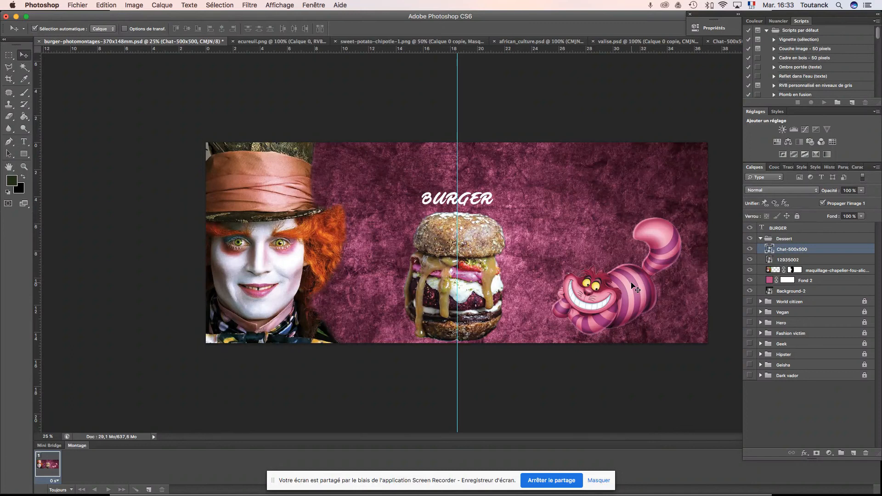
# Add an Ombre portée effect to the burger layer with Grossi 18% and Taille 193 px
pyautogui.click(791, 263)
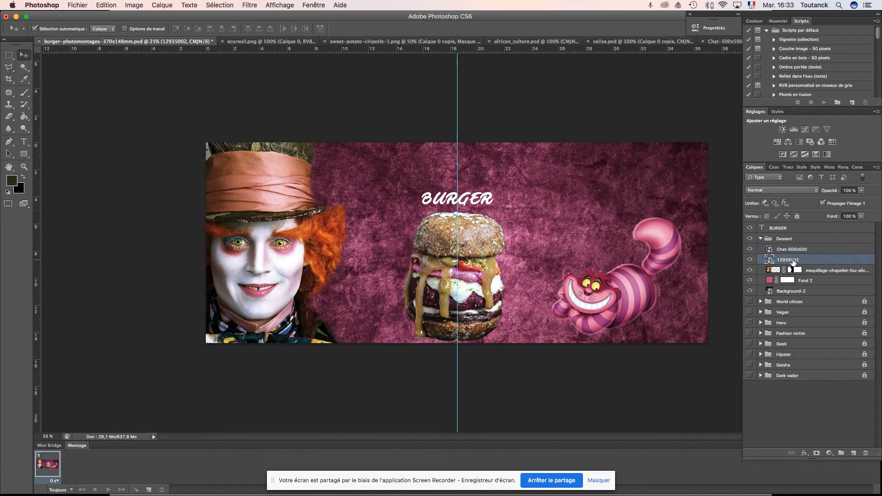
pyautogui.click(804, 454)
pyautogui.click(816, 488)
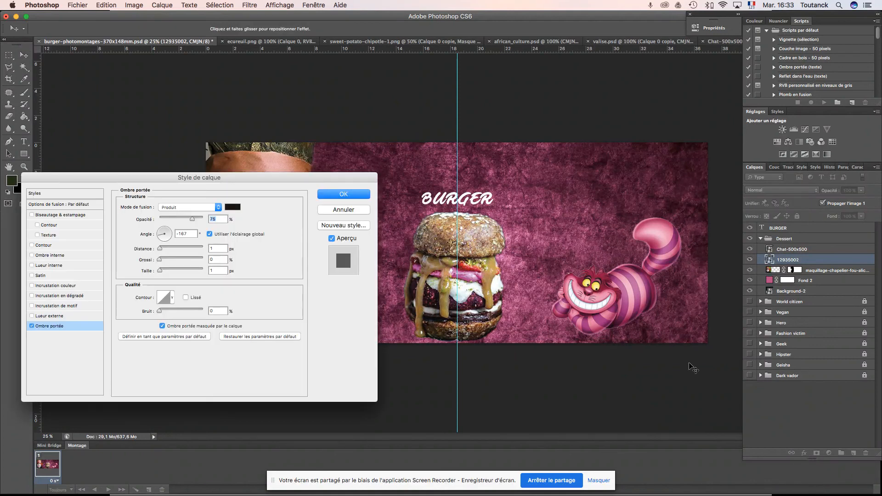
pyautogui.moveTo(307, 180); pyautogui.dragTo(805, 63)
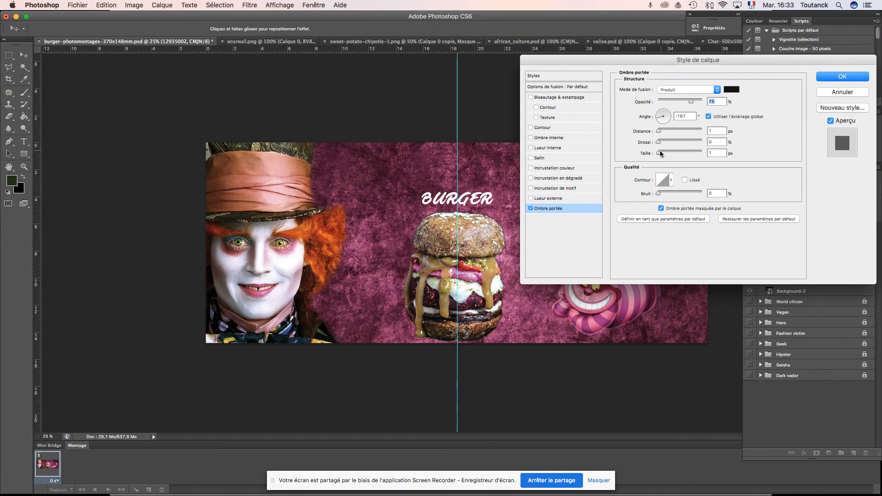
pyautogui.moveTo(661, 153); pyautogui.dragTo(694, 155)
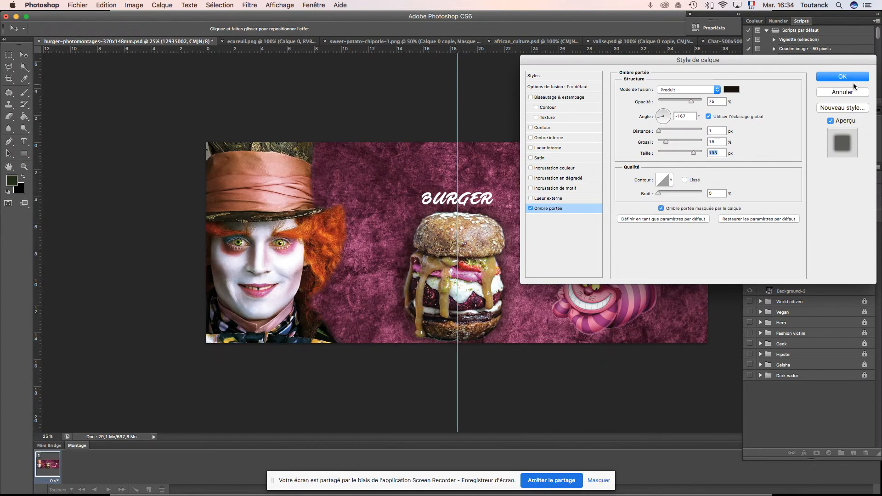
pyautogui.click(842, 78)
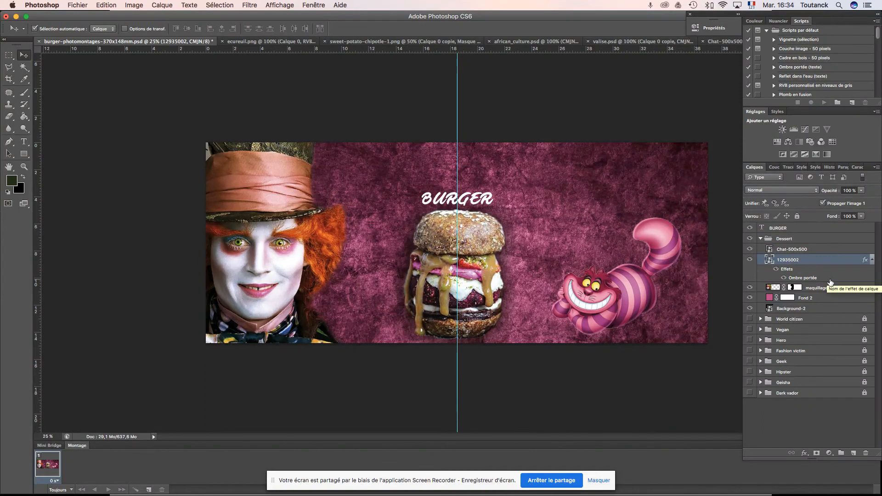
# Copy the burger's layer style onto the Chat-500x500 layer and save the document
pyautogui.rightClick(800, 279)
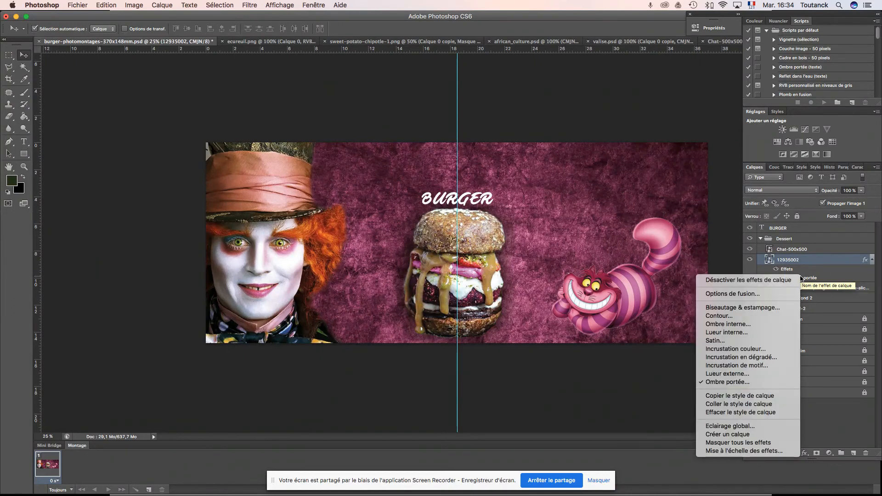
pyautogui.click(740, 395)
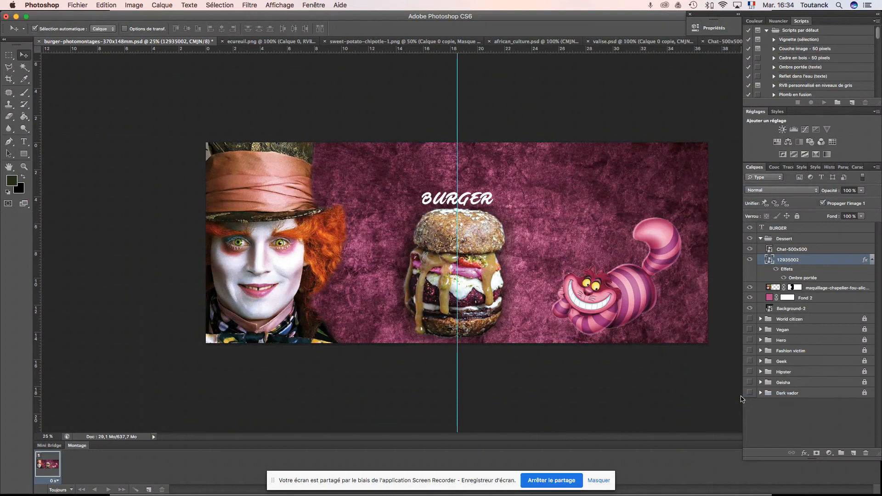
pyautogui.click(793, 251)
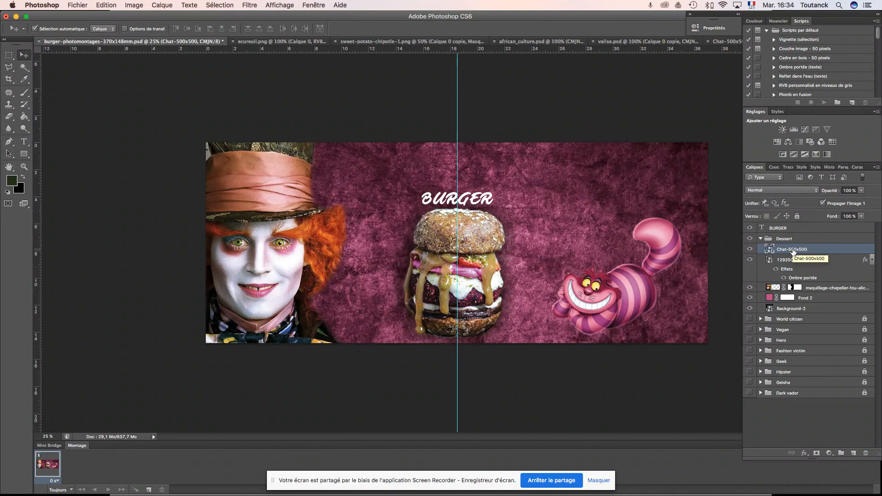
pyautogui.rightClick(792, 250)
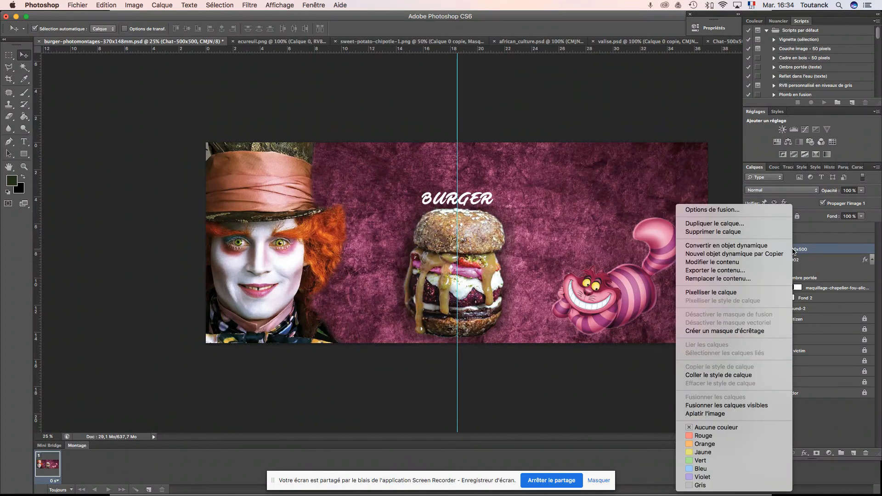
pyautogui.click(744, 375)
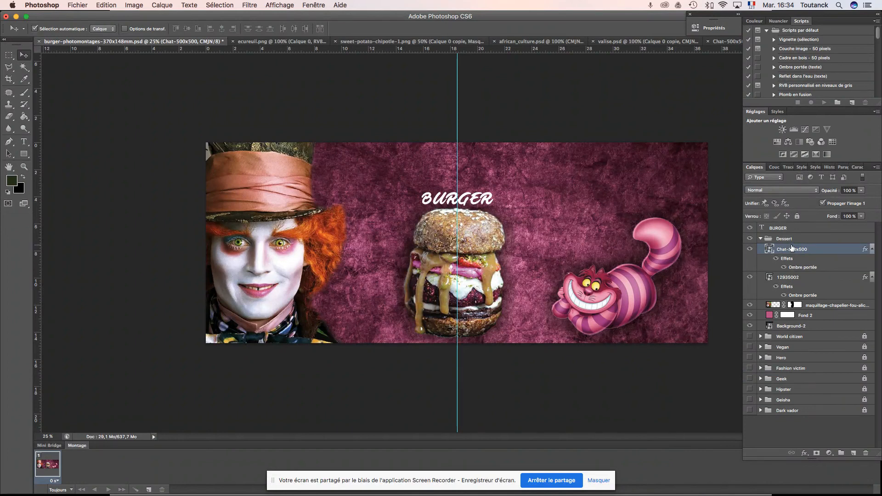
pyautogui.press('super+s')
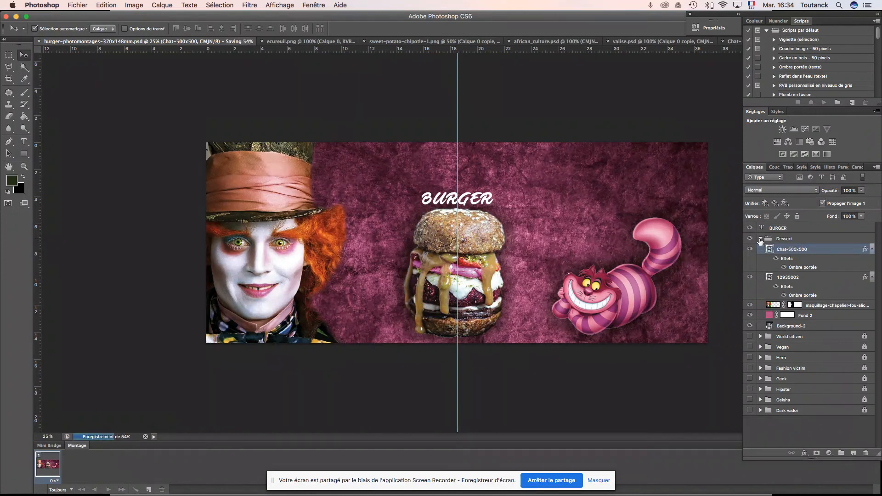
# Duplicate the World Citizen text layer and move the copy to the top of the Dessert group
pyautogui.click(761, 336)
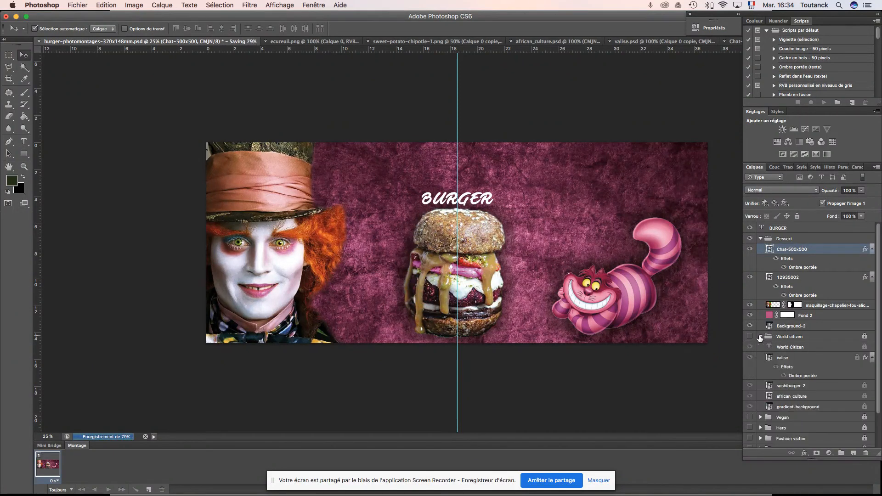
pyautogui.moveTo(788, 350); pyautogui.dragTo(852, 453)
pyautogui.moveTo(800, 348); pyautogui.dragTo(799, 247)
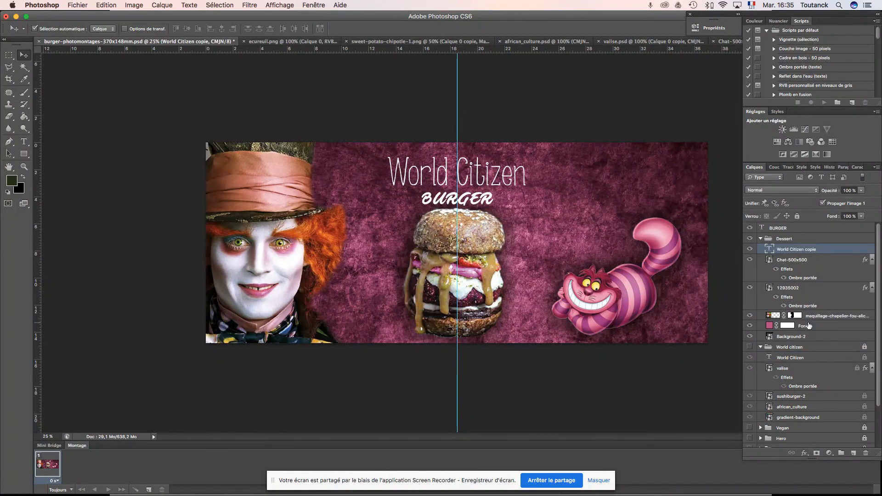
pyautogui.click(761, 348)
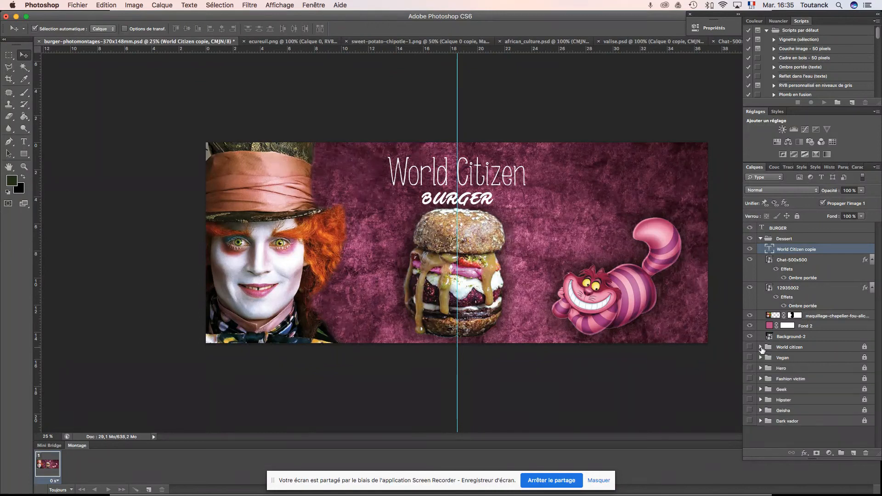
# Replace the text of the copied World Citizen title with "Dessert"
pyautogui.press('super+Tab')
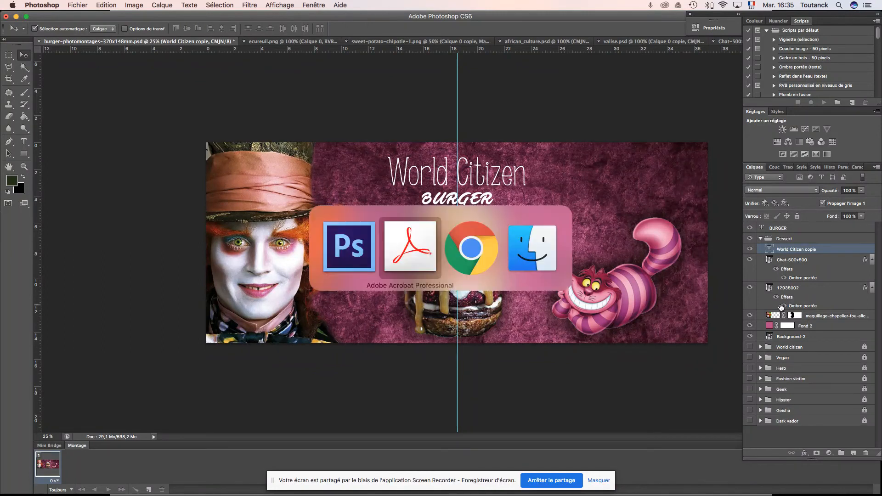
pyautogui.press('super+Tab')
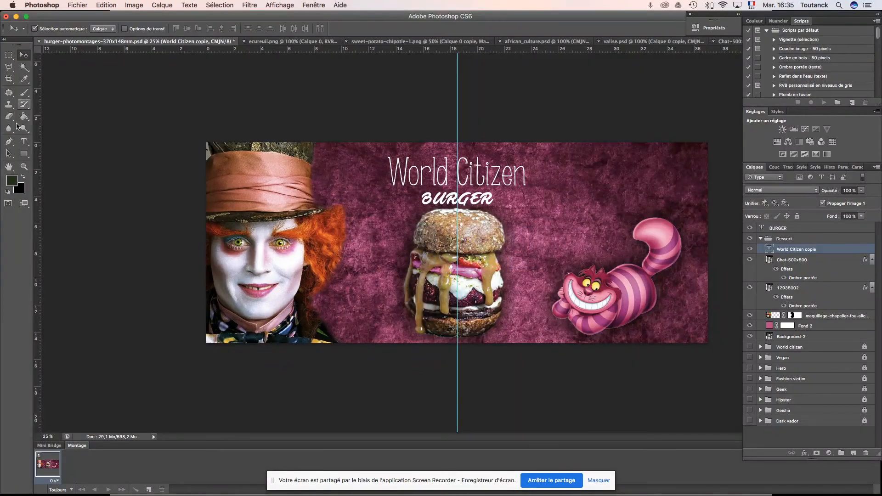
pyautogui.click(24, 142)
pyautogui.tripleClick(423, 171)
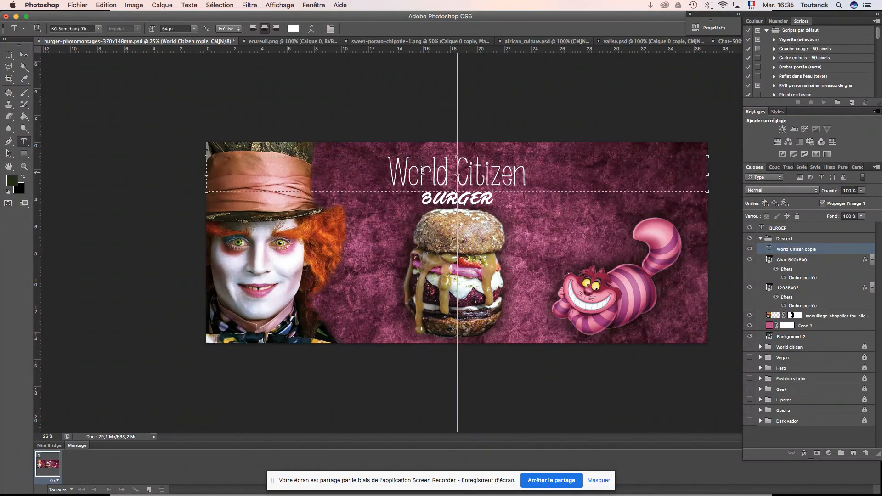
pyautogui.write('Dessert')
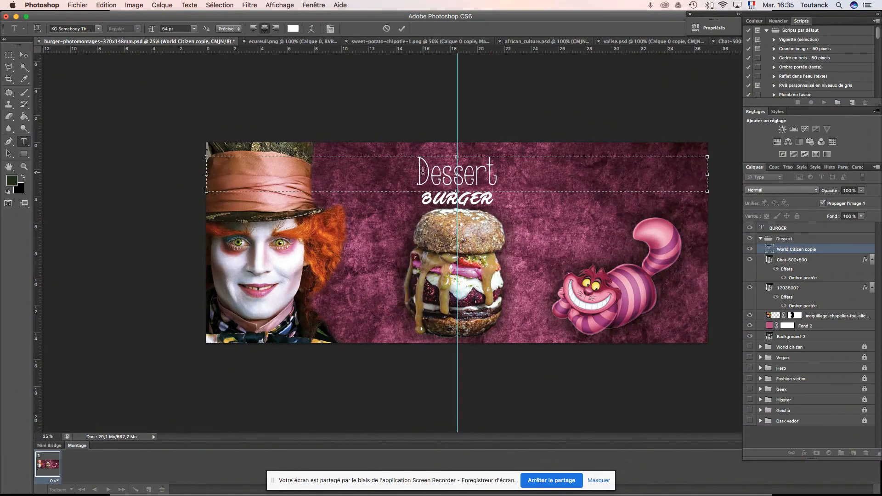
pyautogui.click(24, 56)
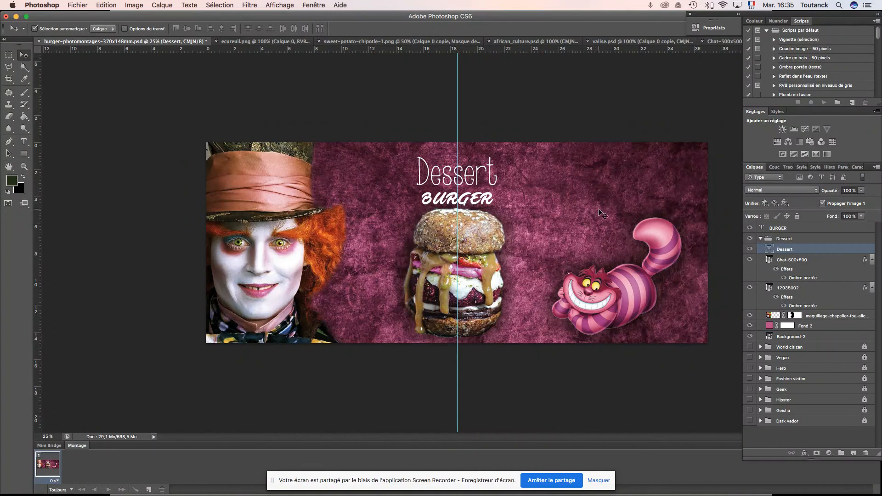
# Save the document and collapse the Dessert group in the layer stack
pyautogui.press('super+minus')
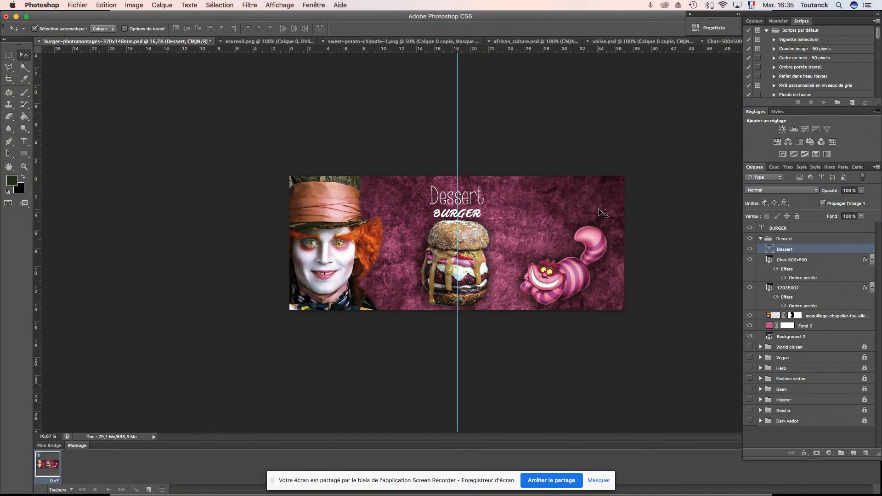
pyautogui.press('super+s')
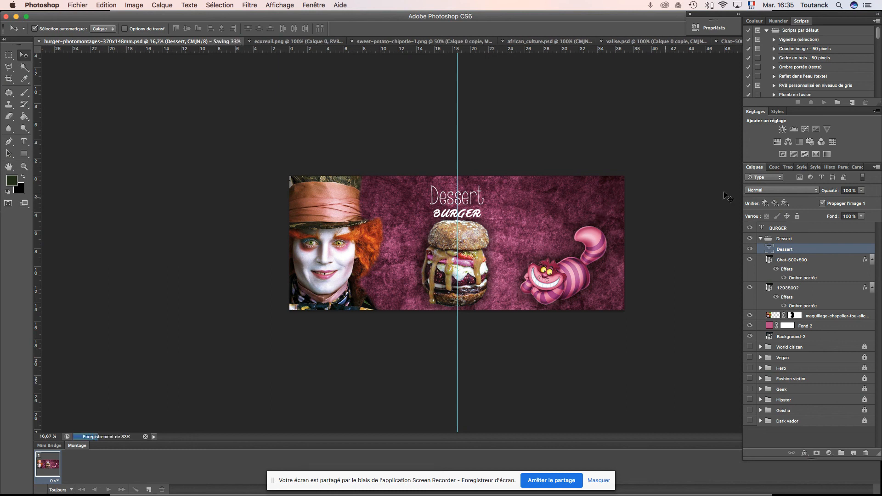
pyautogui.click(760, 239)
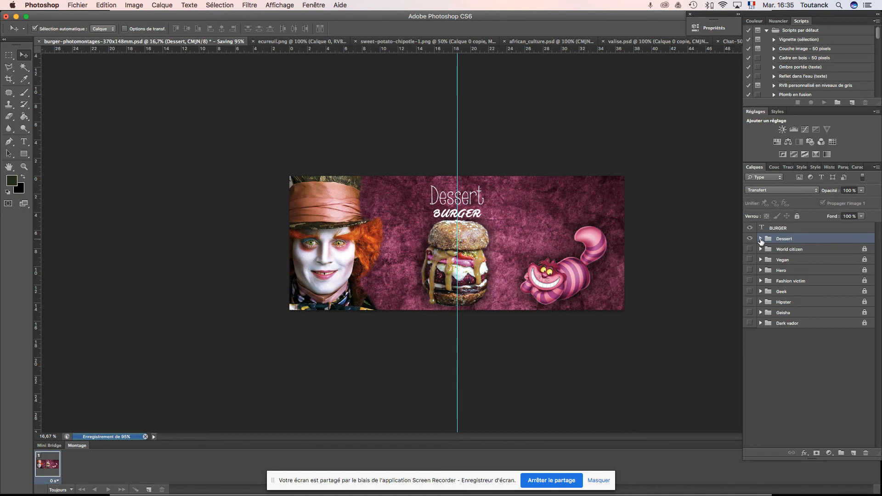
# Save the banner as burger-photomontages-370x148mm in Photoshop PDF format in the PSD folder, accepting the PDF settings notice
pyautogui.click(78, 6)
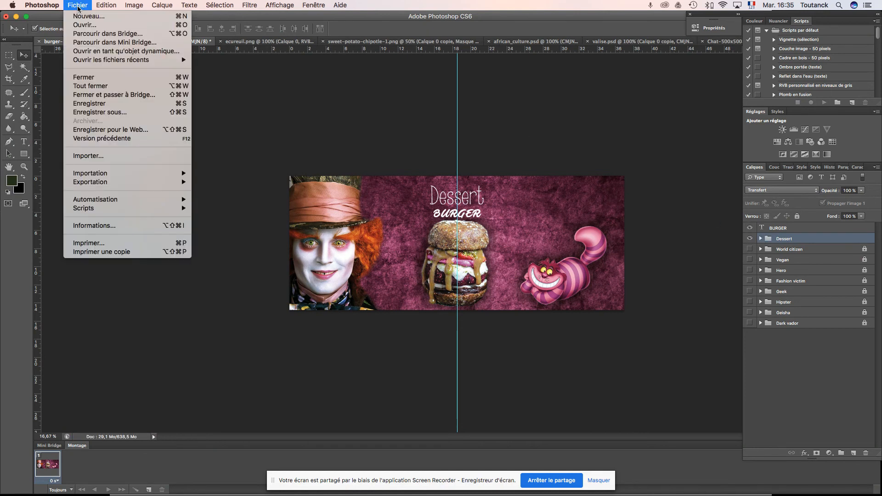
pyautogui.click(93, 112)
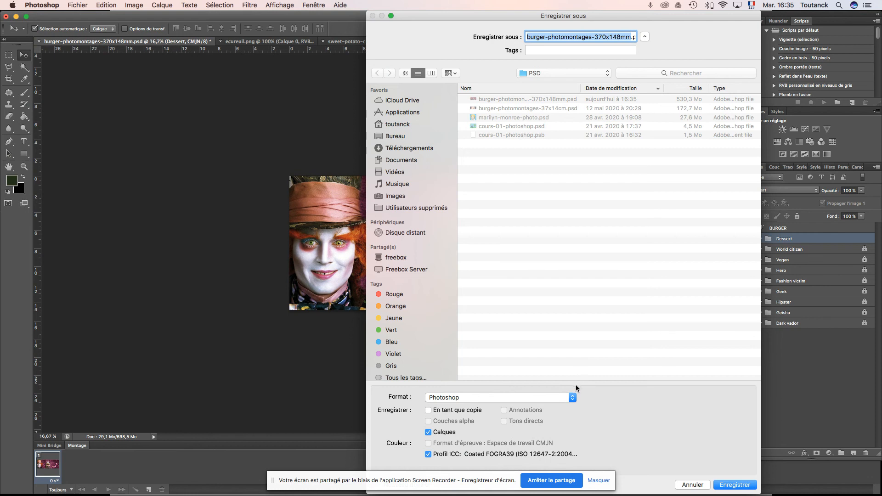
pyautogui.click(571, 399)
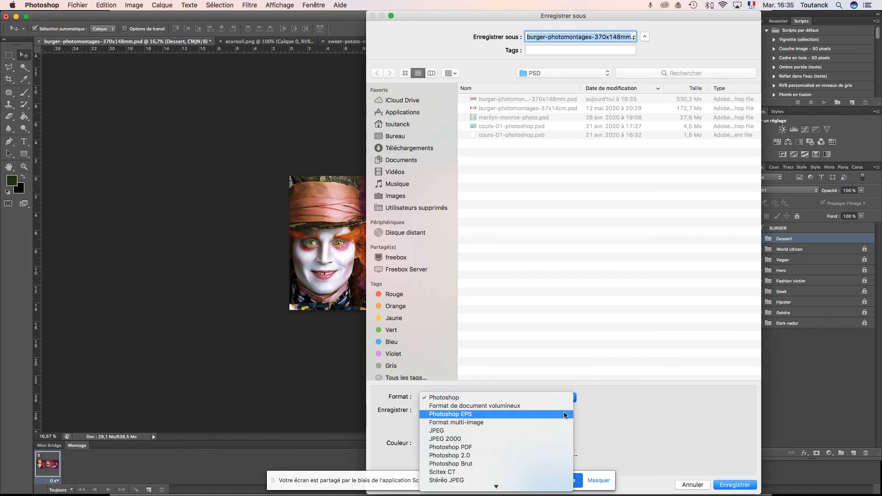
pyautogui.moveTo(544, 487)
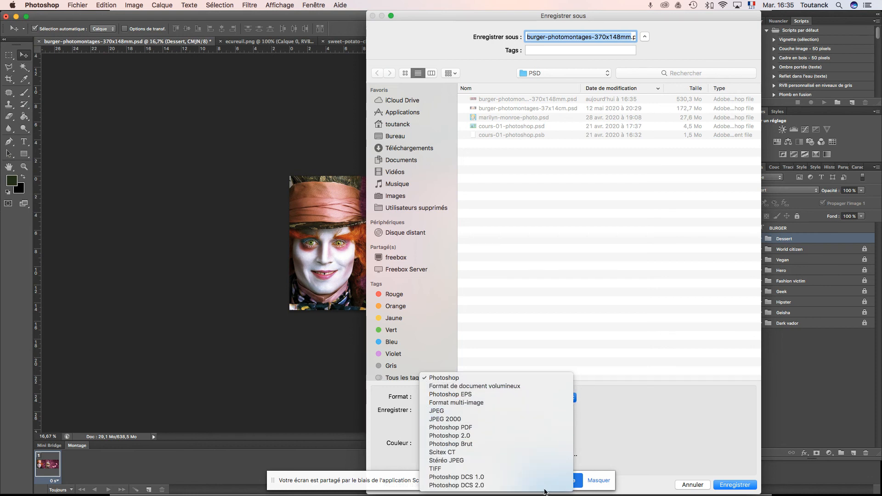
pyautogui.click(541, 428)
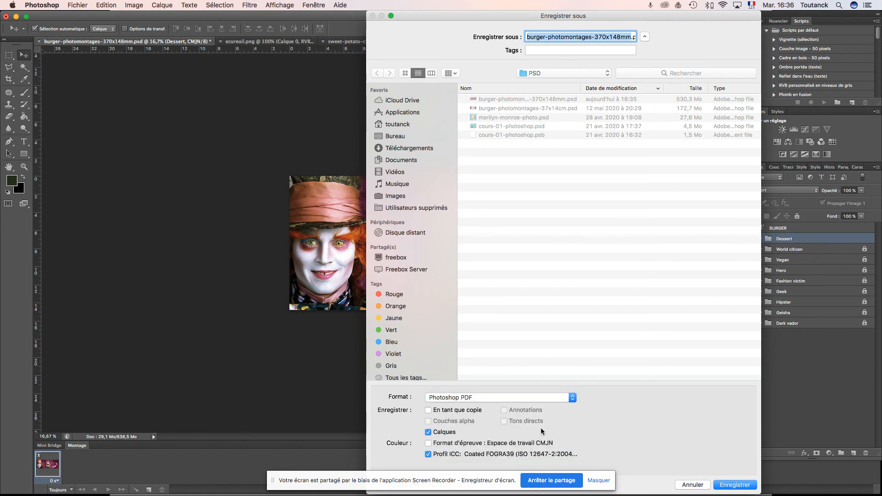
pyautogui.click(740, 488)
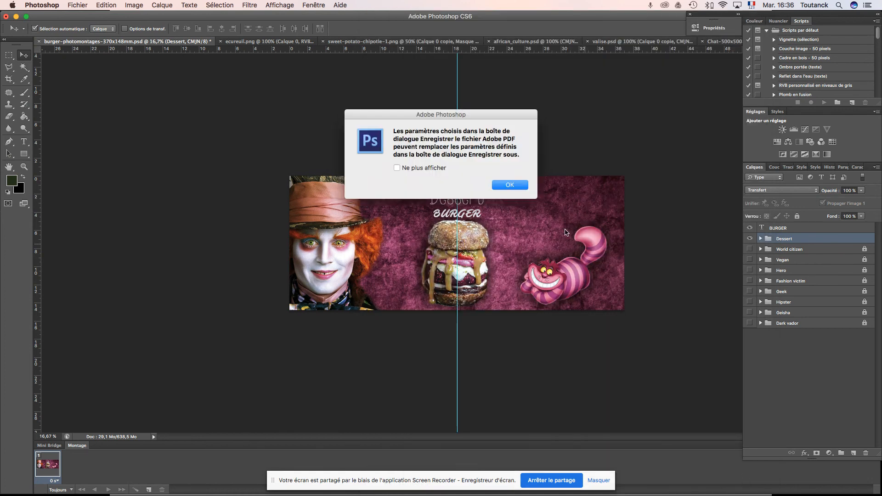
pyautogui.click(511, 186)
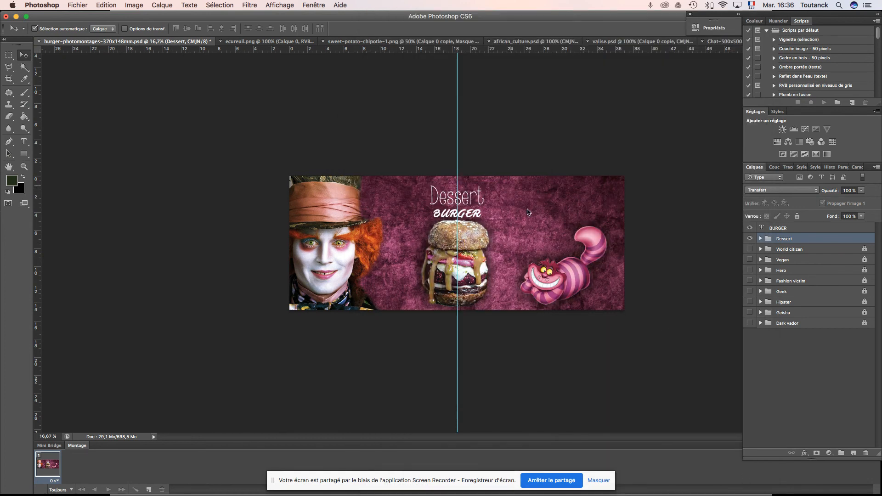
# Configure the PDF with the [Qualité supérieure] preset, the PDF/X-1a:2001 standard and display of the file after saving
pyautogui.moveTo(498, 124); pyautogui.dragTo(500, 89)
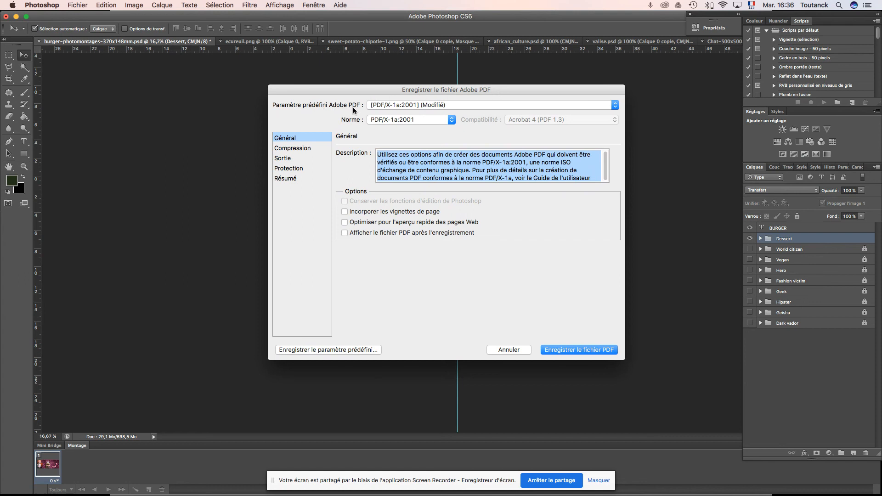
pyautogui.click(616, 105)
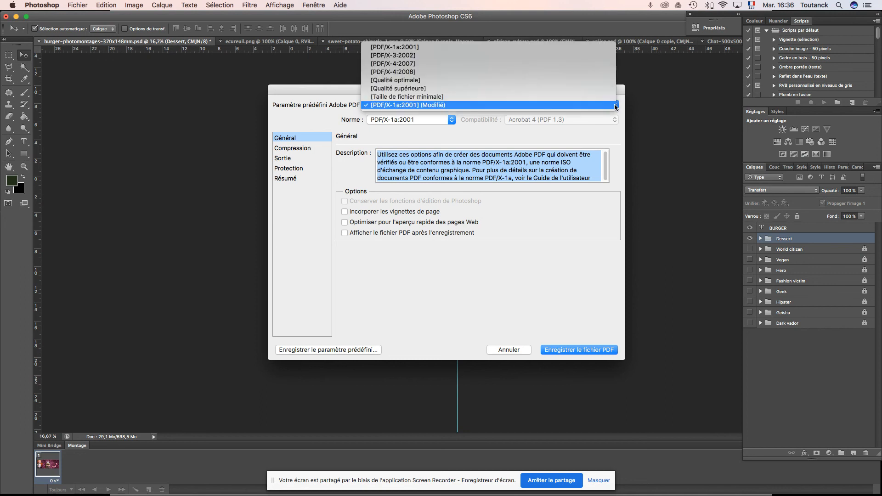
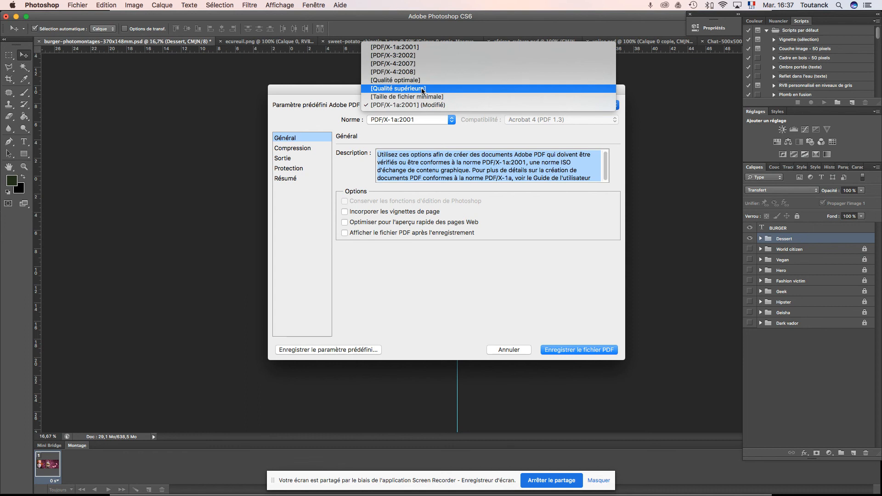
pyautogui.click(422, 88)
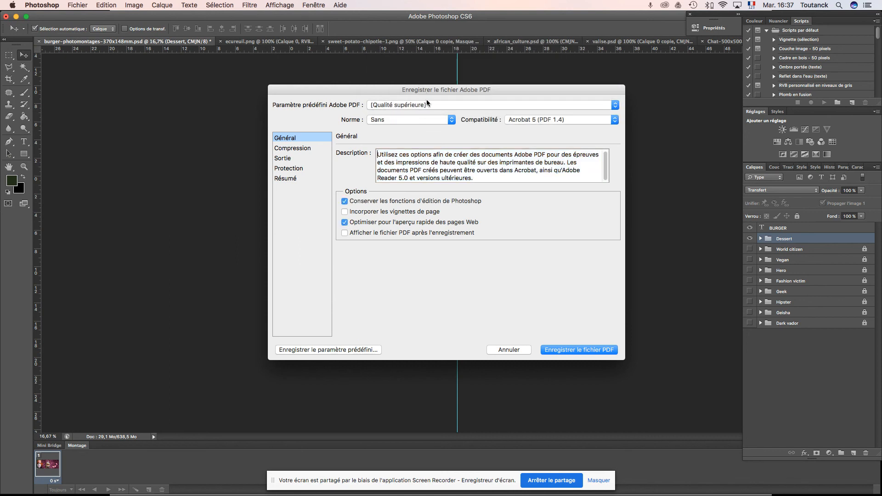
pyautogui.click(452, 122)
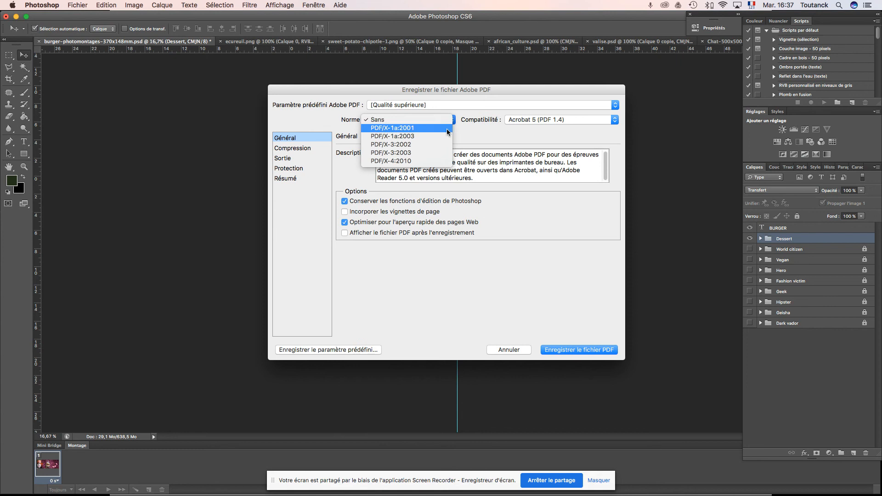
pyautogui.click(422, 129)
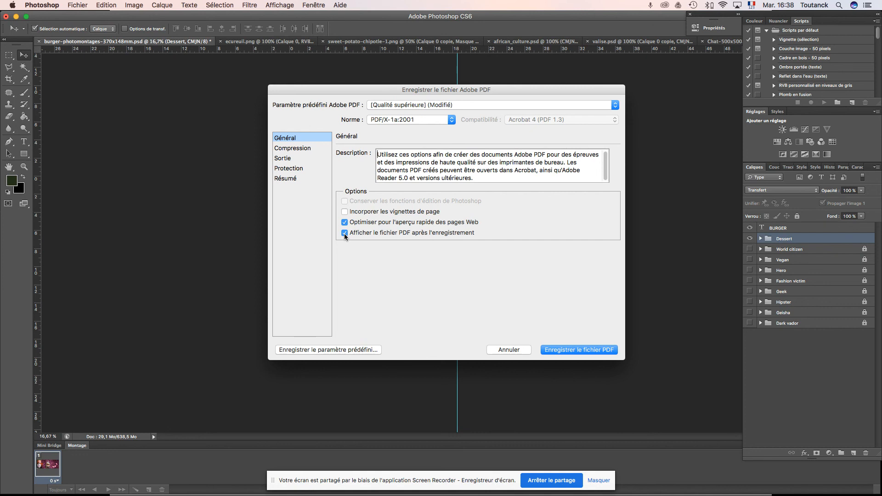
# Review the PDF's Compression, Sortie, Protection and Résumé settings and save the PDF file
pyautogui.click(303, 153)
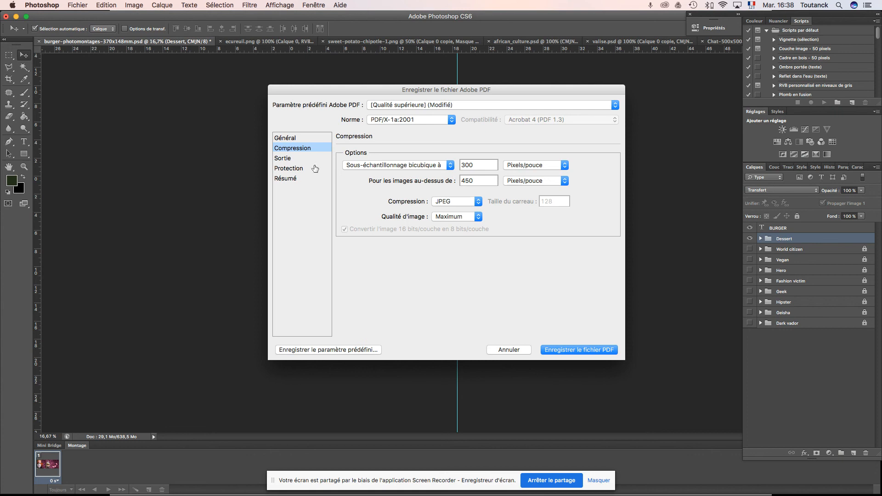
pyautogui.click(295, 162)
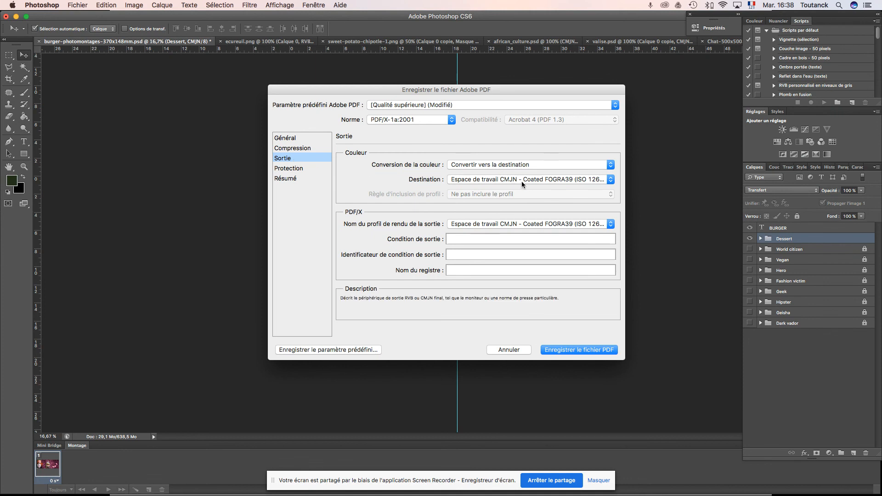
pyautogui.click(289, 170)
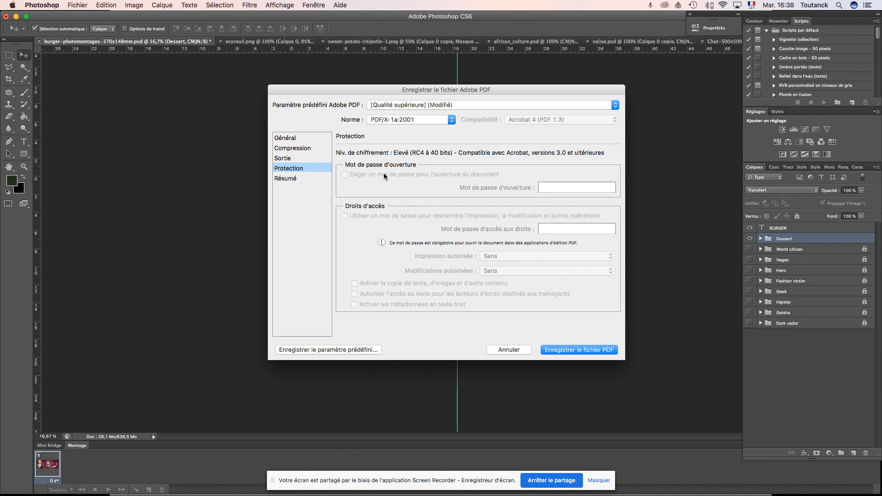
pyautogui.click(295, 181)
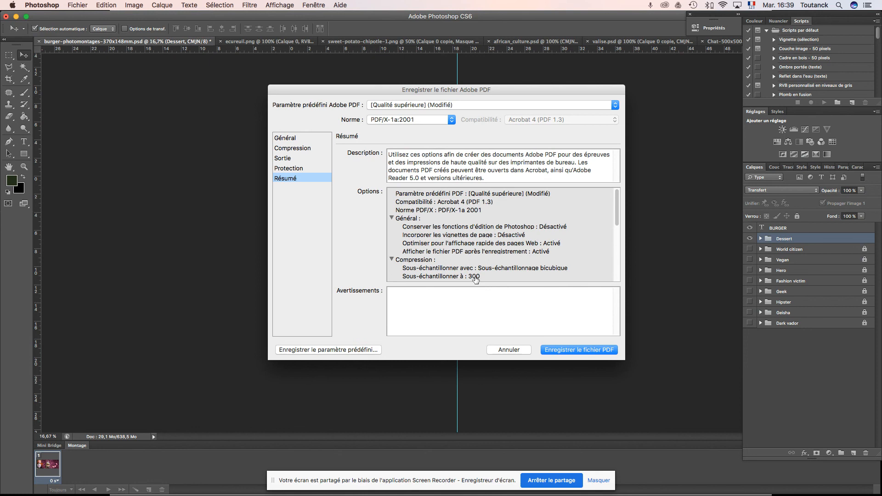
pyautogui.click(582, 351)
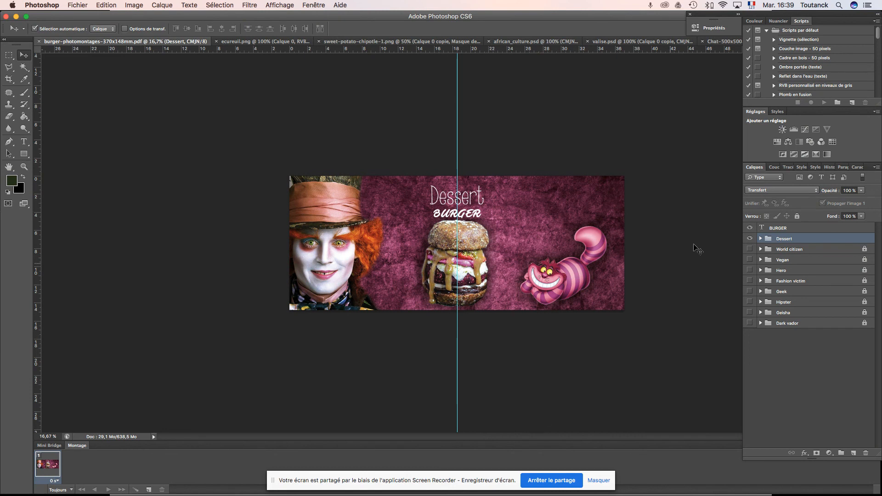
# Hide the Dessert group, preview the World citizen and Vegan groups in turn, and leave only the Geisha group shown with BURGER
pyautogui.click(750, 239)
pyautogui.click(750, 249)
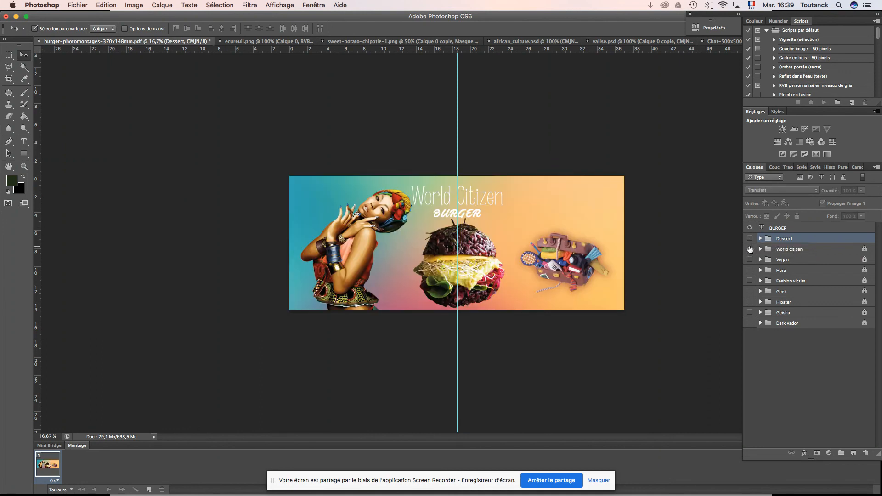
pyautogui.click(750, 249)
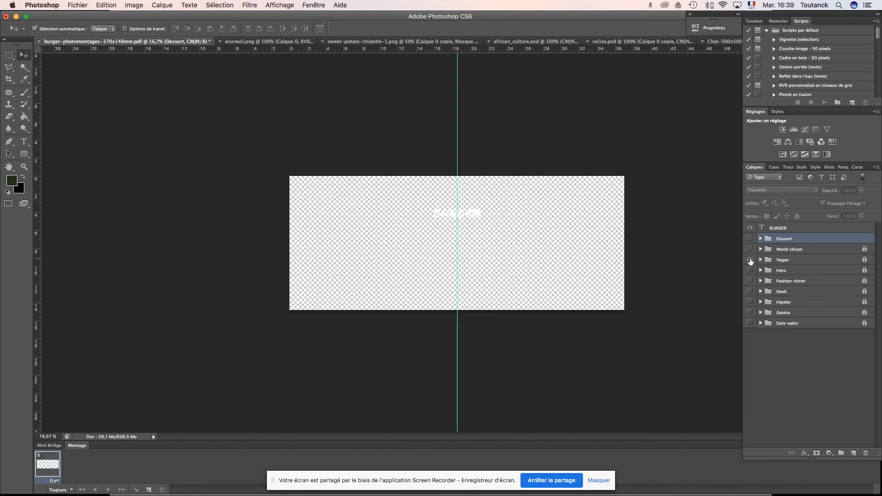
pyautogui.click(750, 259)
pyautogui.click(750, 260)
pyautogui.click(749, 313)
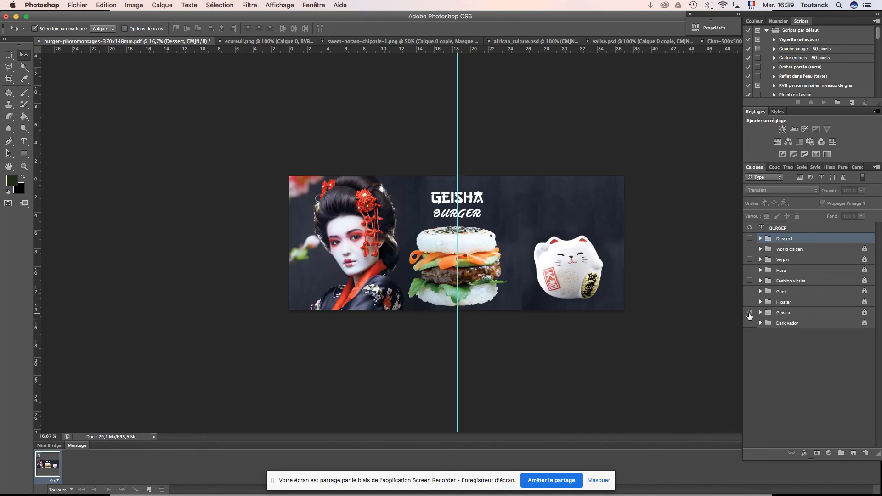
# Start a Save for Web export of the Geisha banner and set its file format to GIF
pyautogui.click(78, 7)
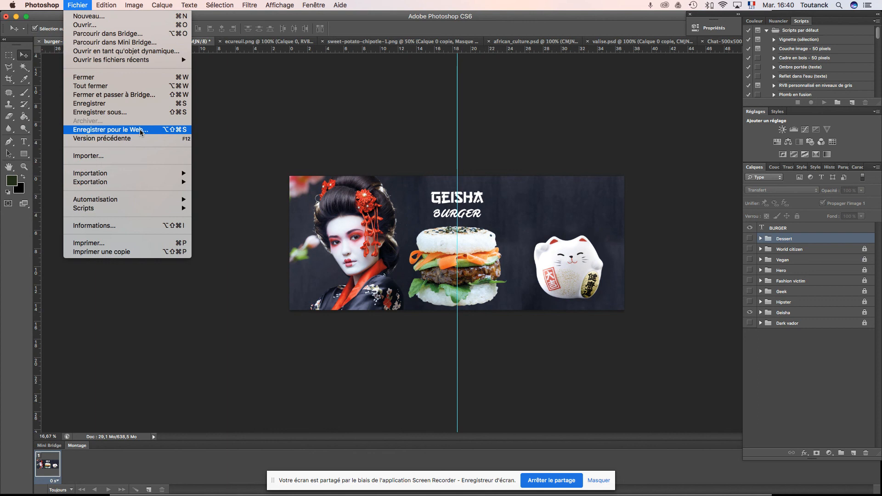
pyautogui.moveTo(153, 183)
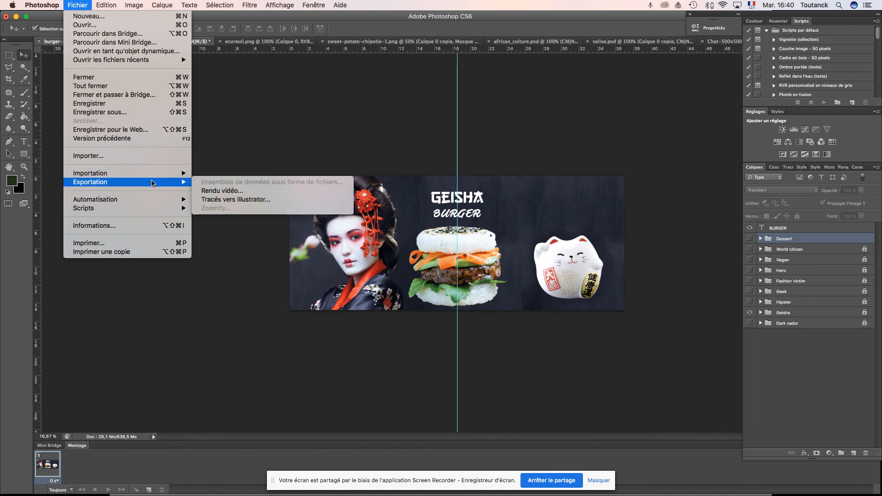
pyautogui.click(115, 131)
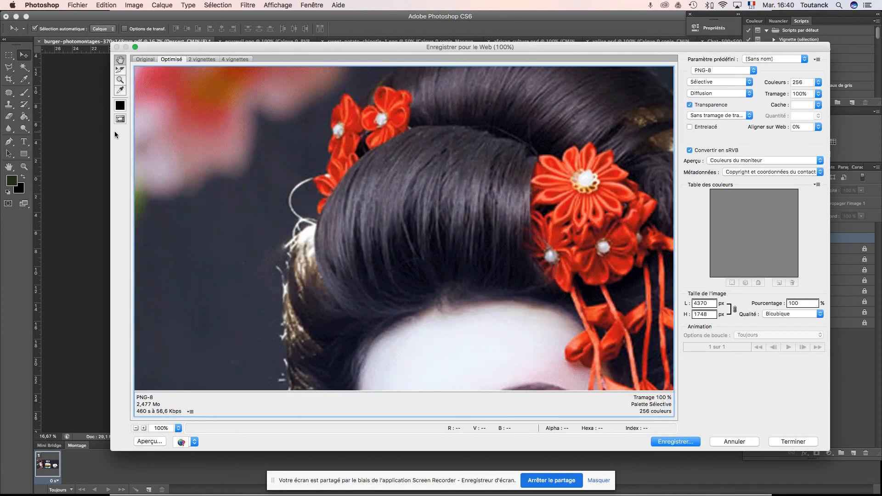
pyautogui.press('super+minus')
pyautogui.press('super+minus')
pyautogui.press('super+minus')
pyautogui.press('super+minus')
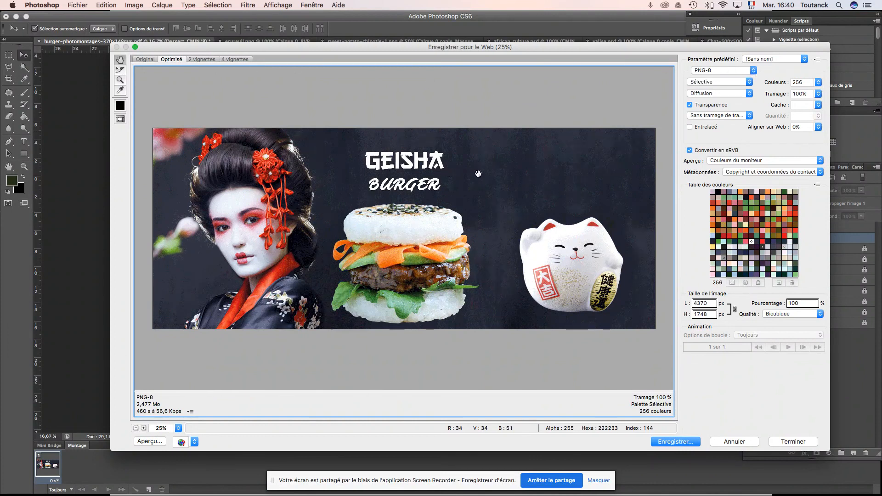
pyautogui.click(754, 72)
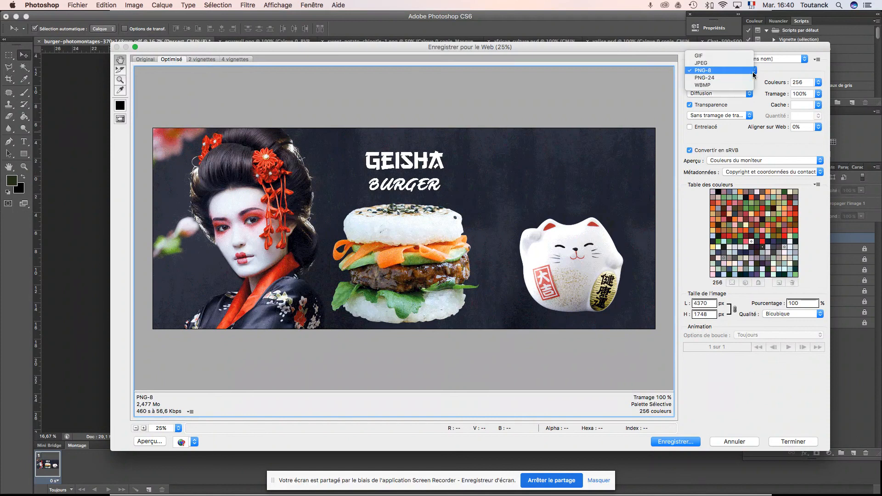
pyautogui.click(743, 56)
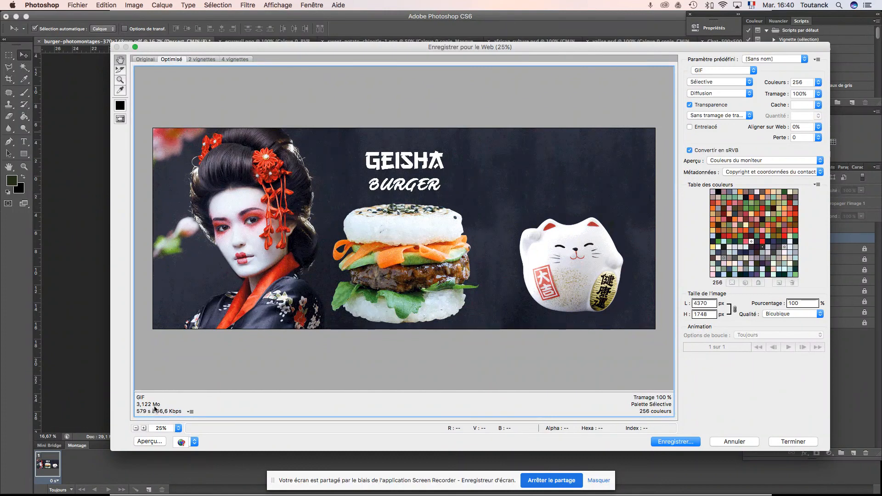
# Switch the web export to JPEG at medium quality 30 and save burger-photomontages-370x148mm.jpg in the PSD folder
pyautogui.click(754, 70)
pyautogui.click(752, 78)
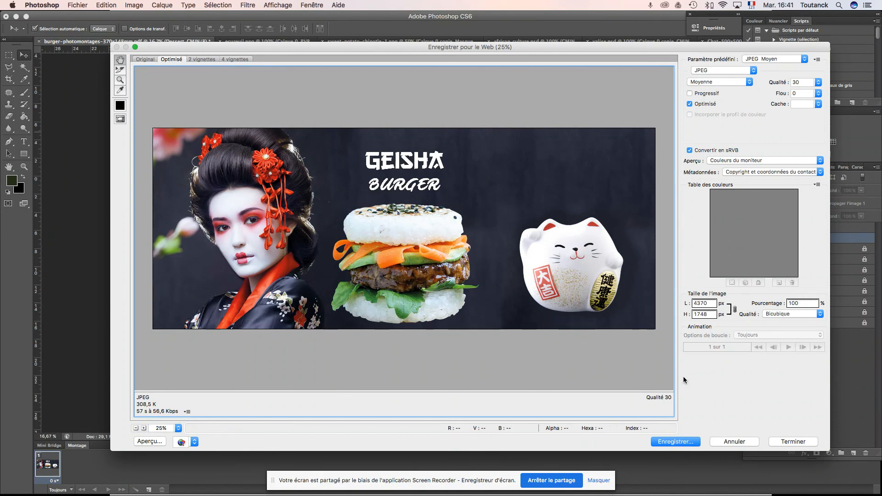
pyautogui.click(681, 443)
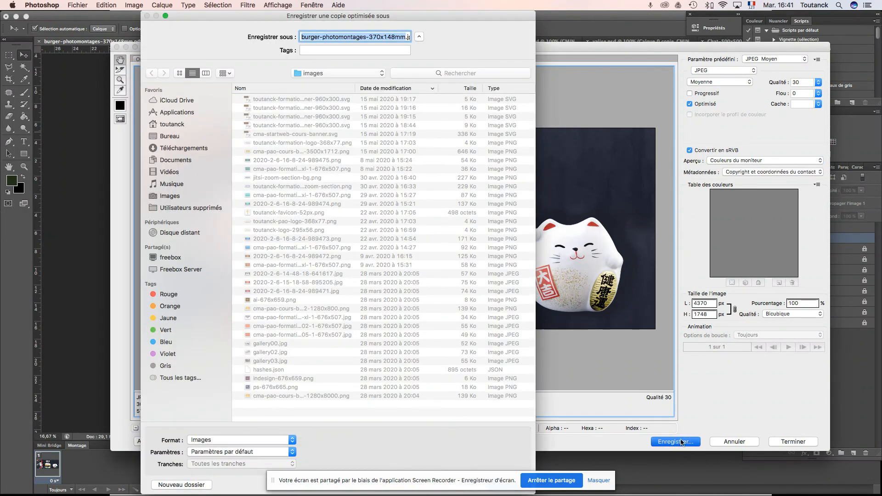
pyautogui.click(356, 73)
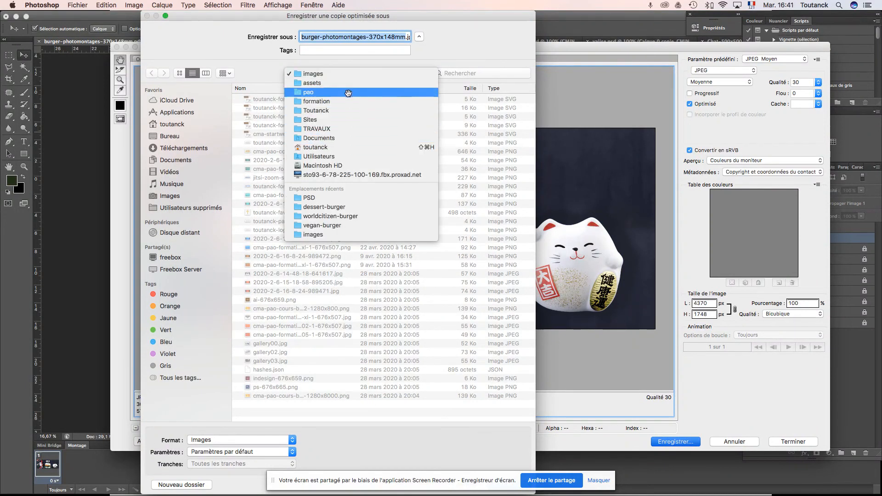
pyautogui.click(322, 198)
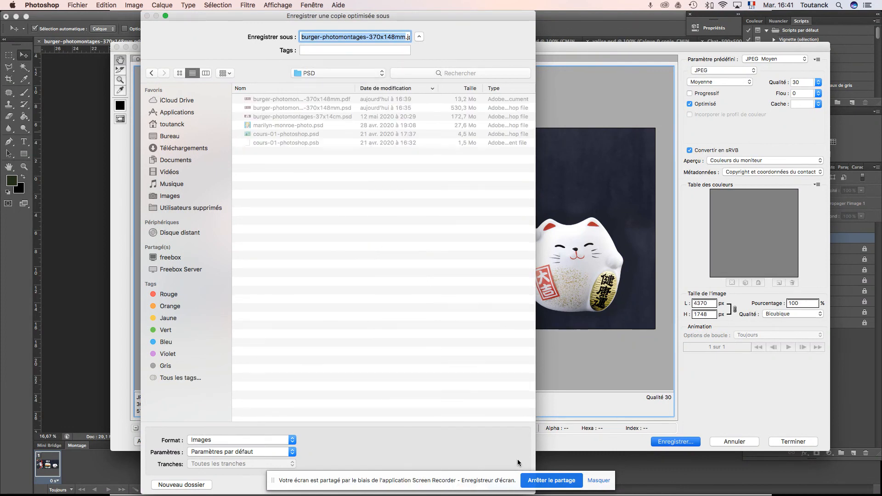
pyautogui.press('Return')
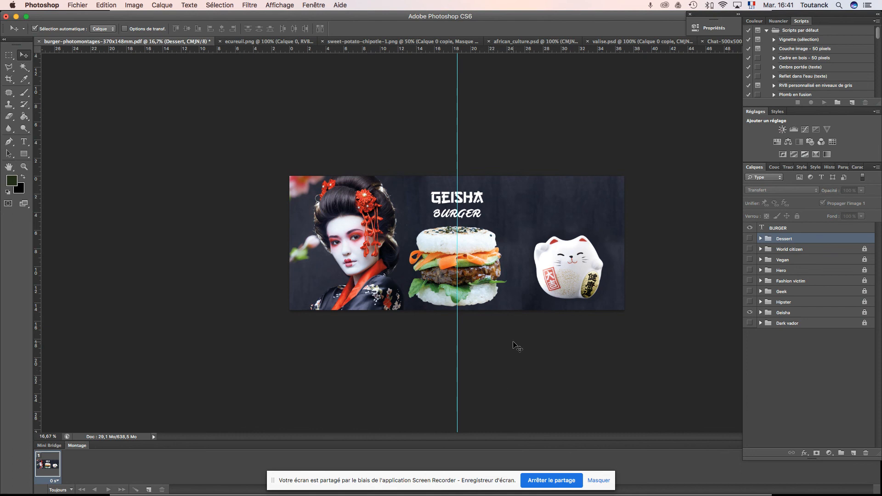
# Switch to Acrobat, leave the full-screen presentation, and browse the dessert-burger folder for a file to open
pyautogui.press('super+Tab')
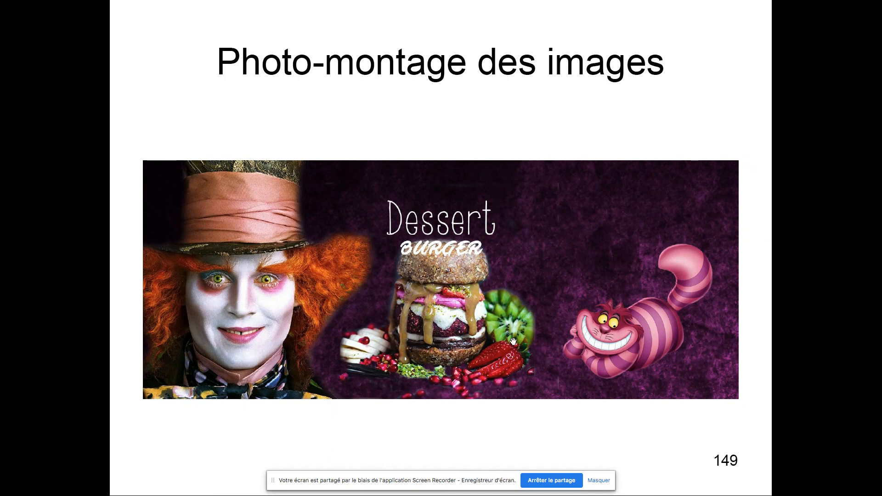
pyautogui.press('Escape')
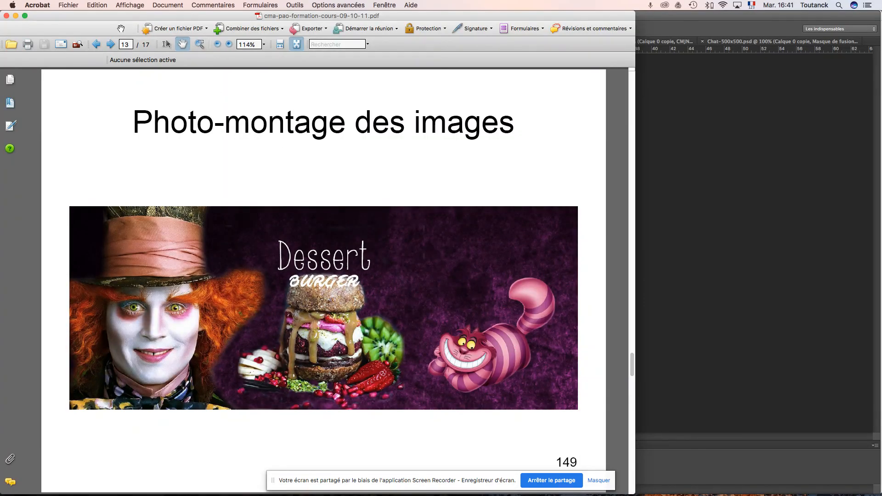
pyautogui.click(69, 5)
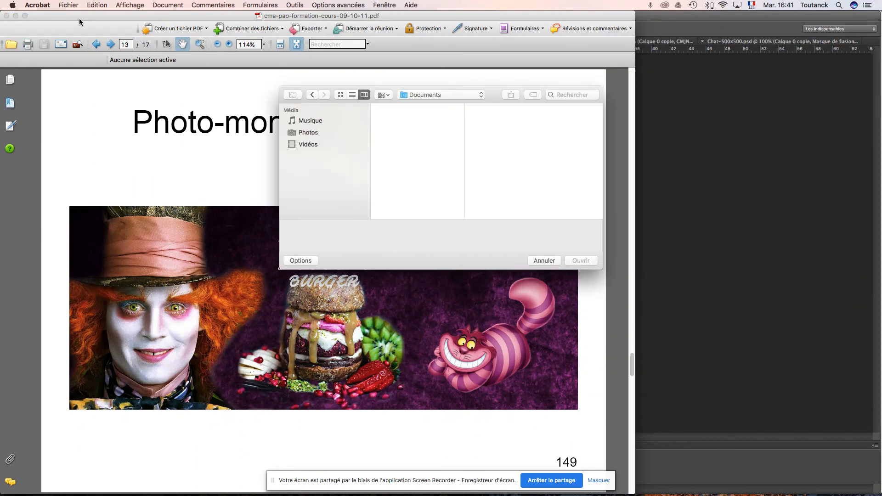
pyautogui.click(476, 96)
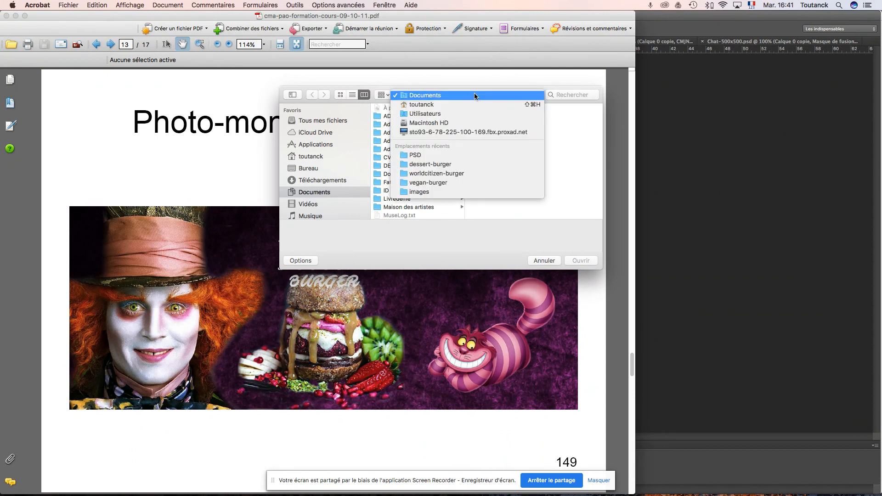
pyautogui.click(455, 165)
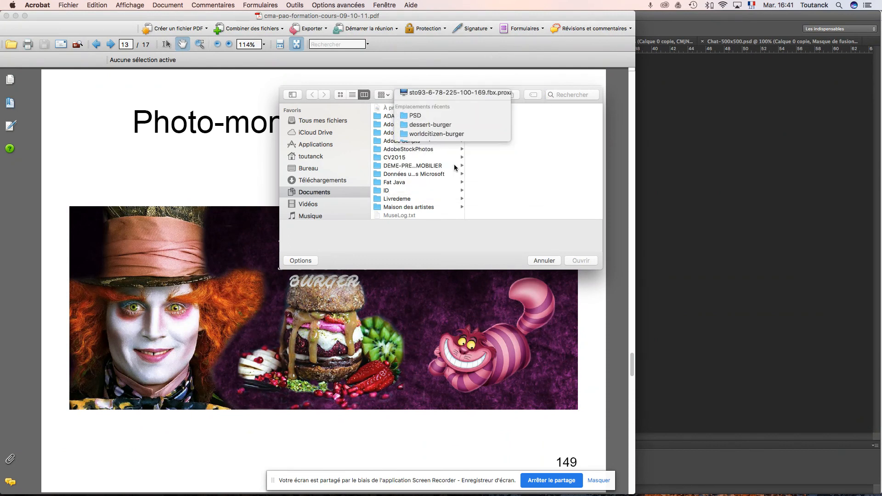
pyautogui.hscroll(3, 555, 168)
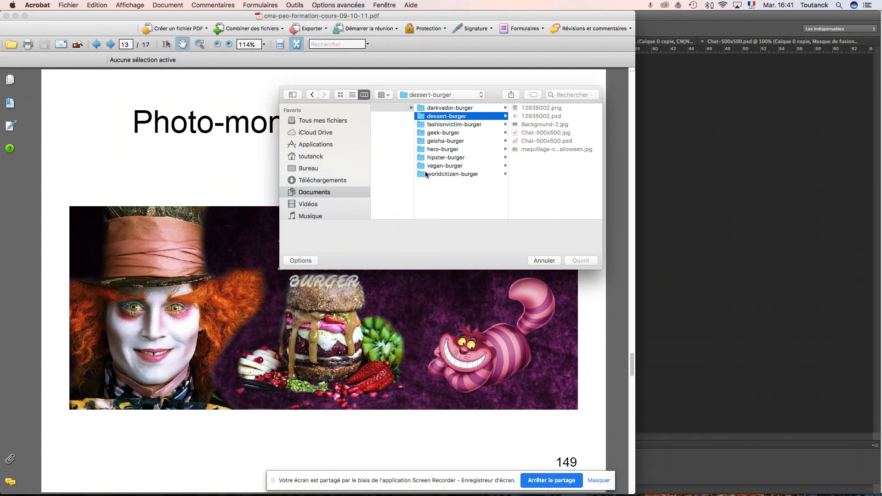
pyautogui.hscroll(-5, 425, 171)
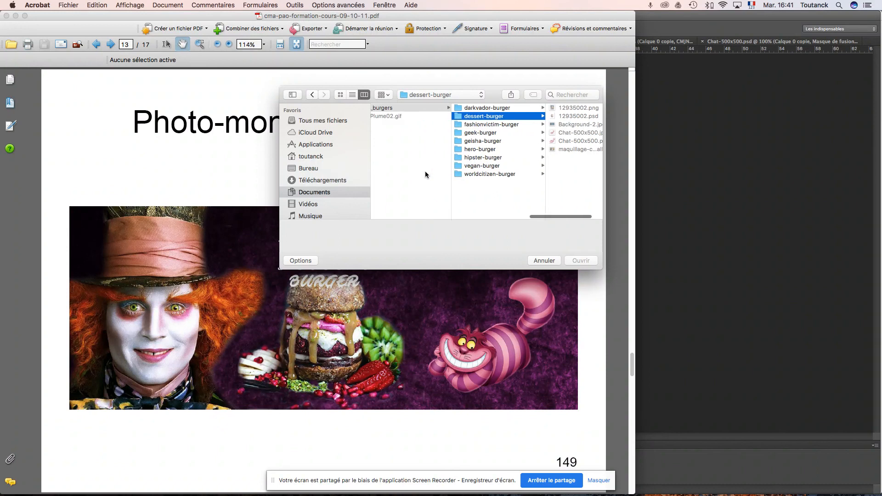
# Open burger-photomontages-370x148mm.pdf from the PSD folder to check the banner, and close both open PDF documents
pyautogui.click(436, 95)
pyautogui.click(450, 220)
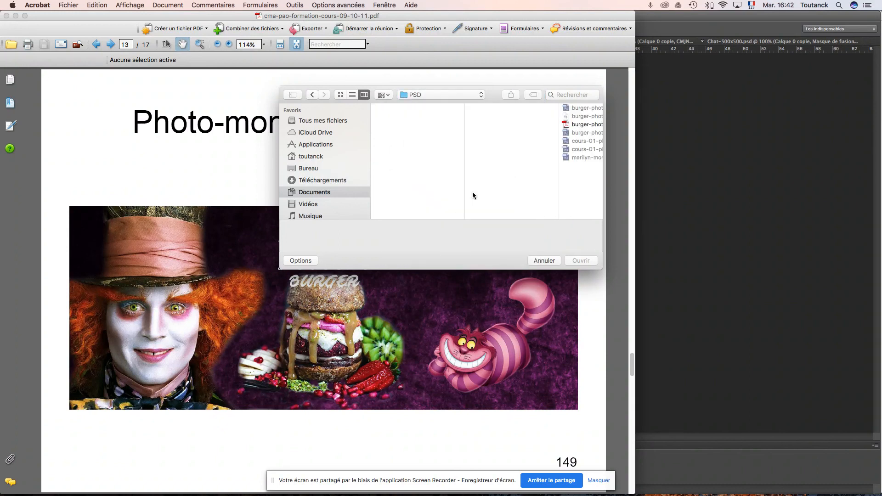
pyautogui.click(565, 125)
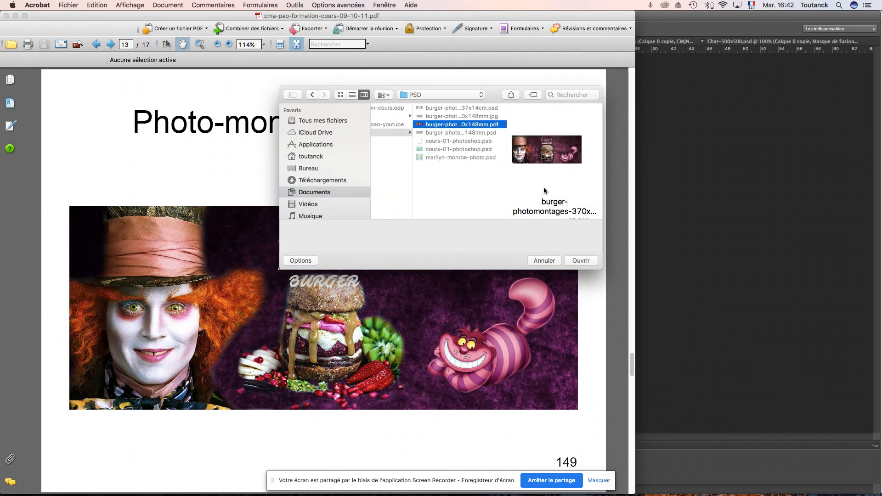
pyautogui.moveTo(601, 269); pyautogui.dragTo(626, 313)
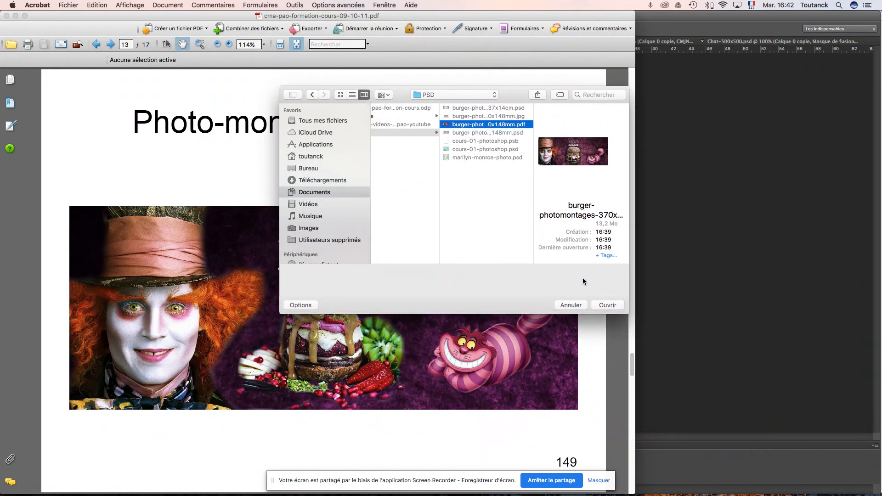
pyautogui.click(608, 305)
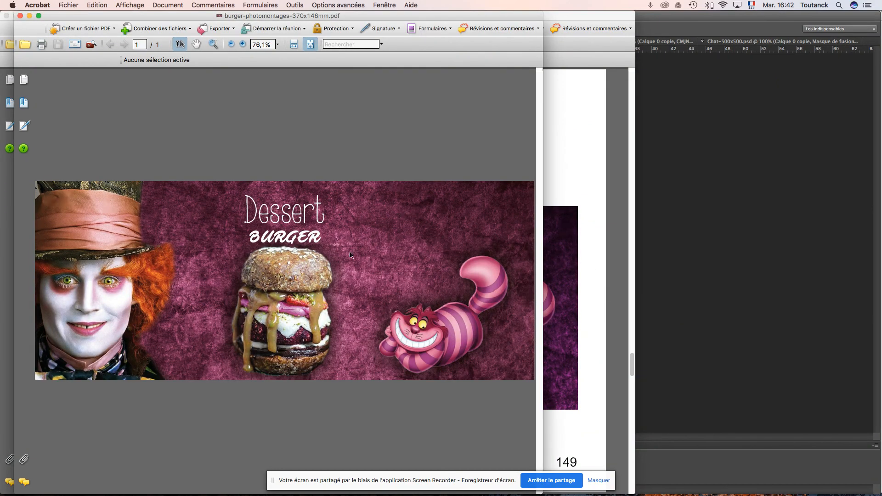
pyautogui.click(20, 16)
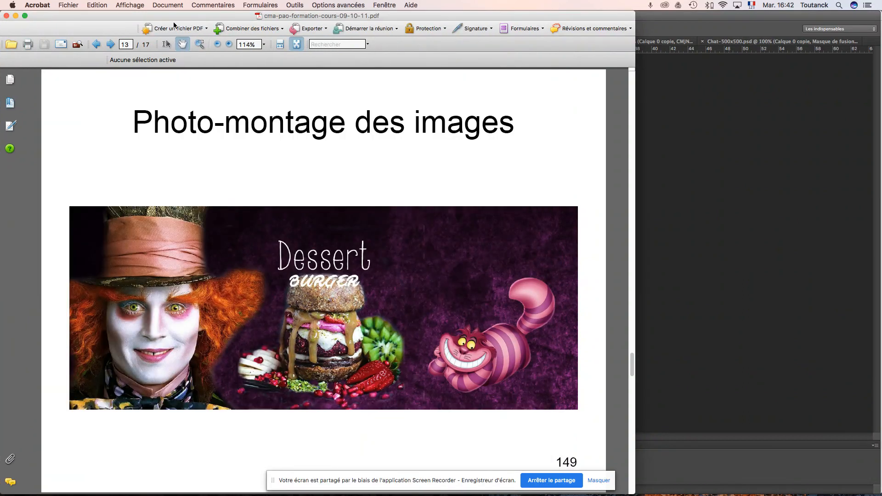
pyautogui.click(6, 17)
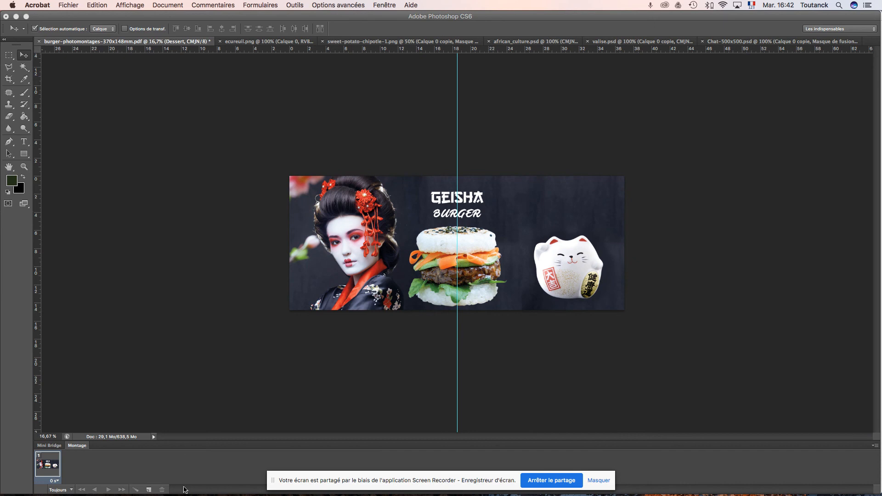
# Switch to Finder and browse to the PSD folder under Documents > TRAVAUX > CMA COURS > _CMA PAO
pyautogui.click(25, 485)
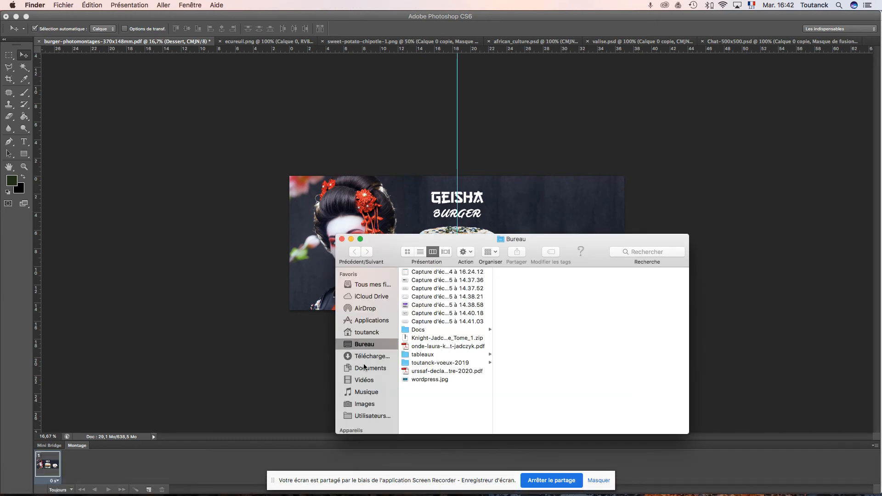
pyautogui.click(367, 371)
pyautogui.scroll(-3, 451, 374)
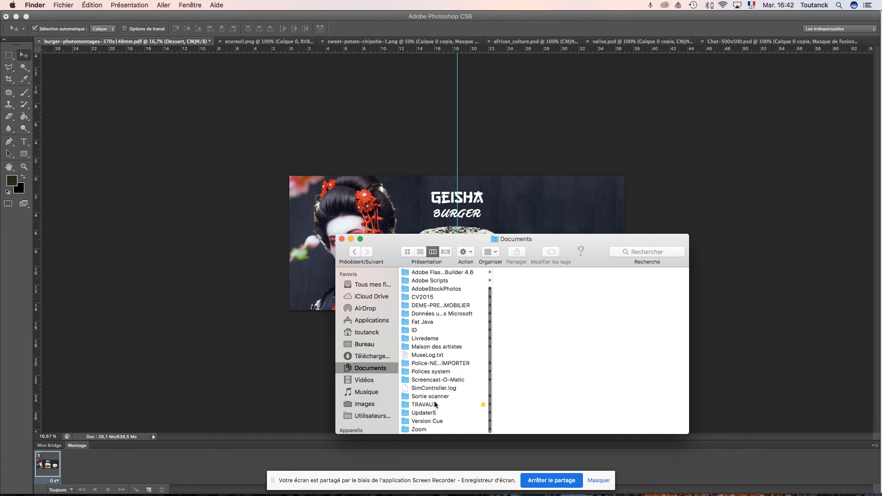
pyautogui.click(435, 405)
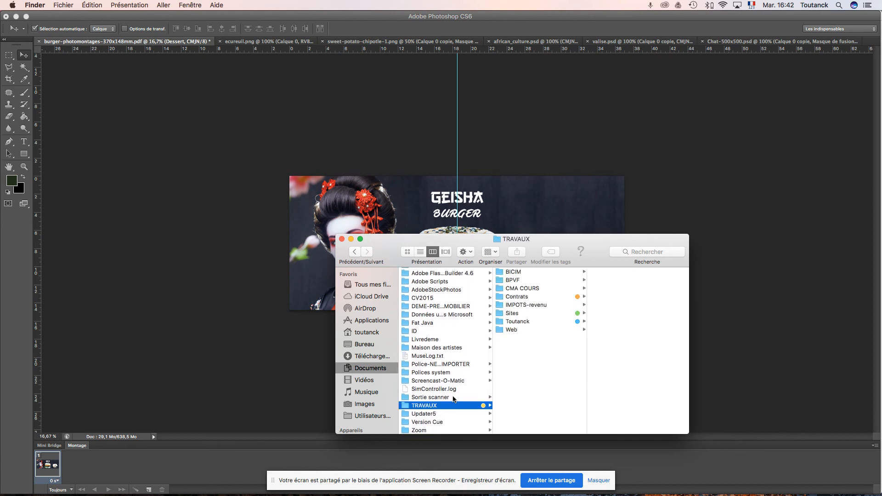
pyautogui.click(522, 288)
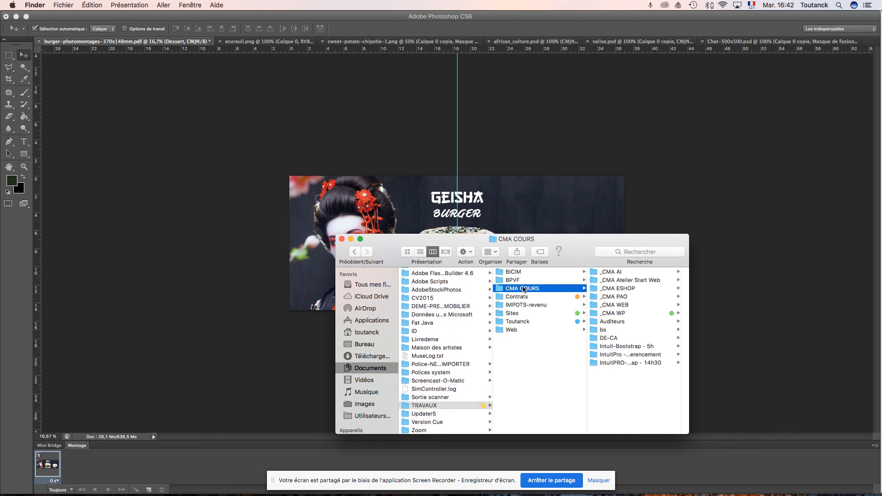
pyautogui.click(626, 299)
pyautogui.click(621, 297)
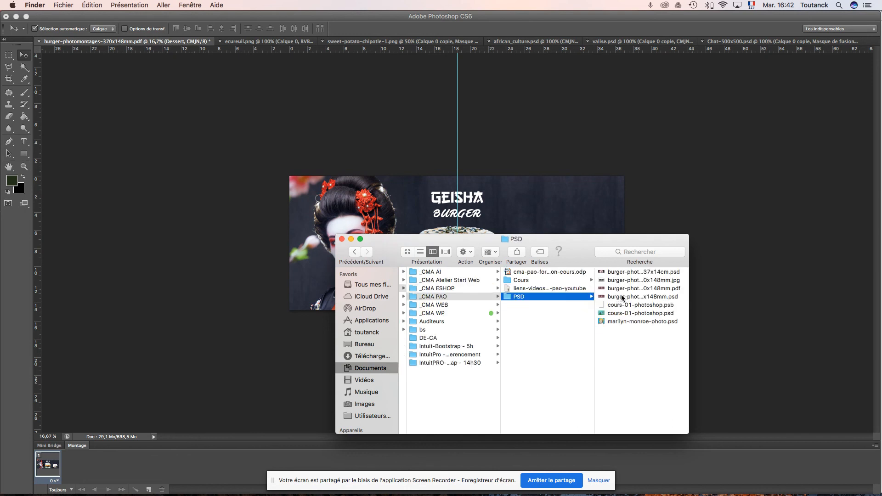
# View the exported burger-photomontages-370x148mm.jpg in Aperçu, close it, and return to the Geisha banner in Photoshop
pyautogui.click(658, 280)
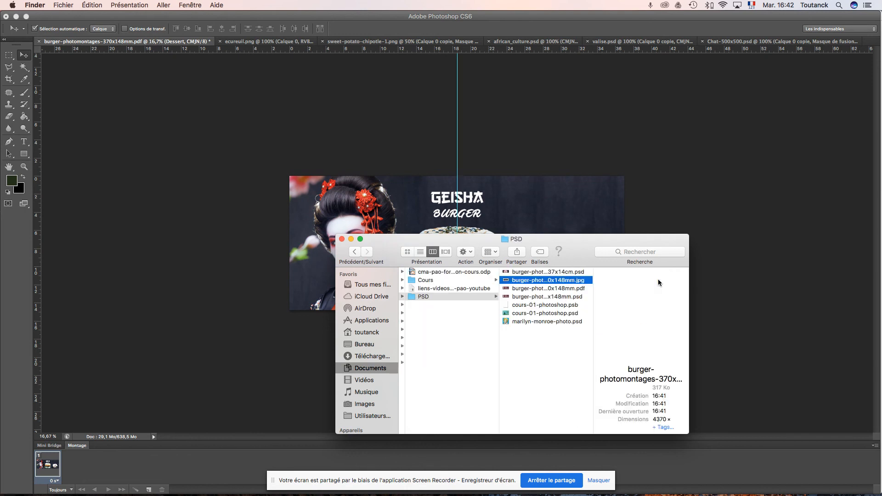
pyautogui.doubleClick(540, 283)
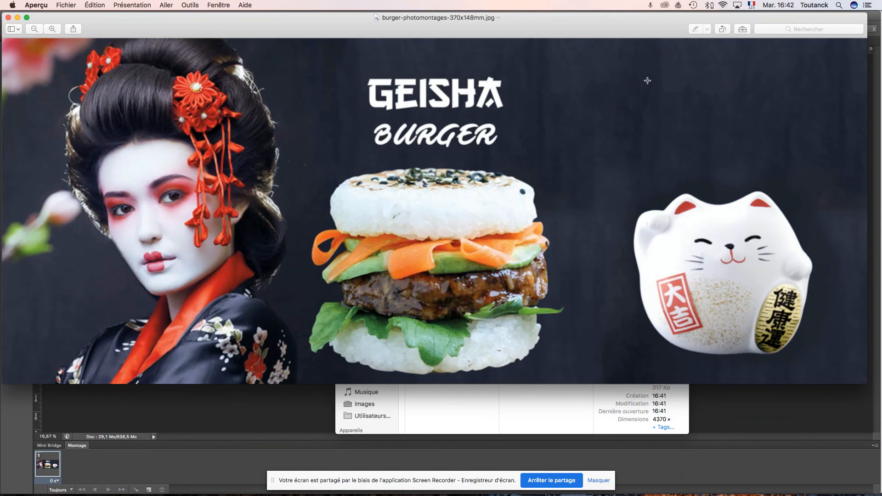
pyautogui.click(9, 17)
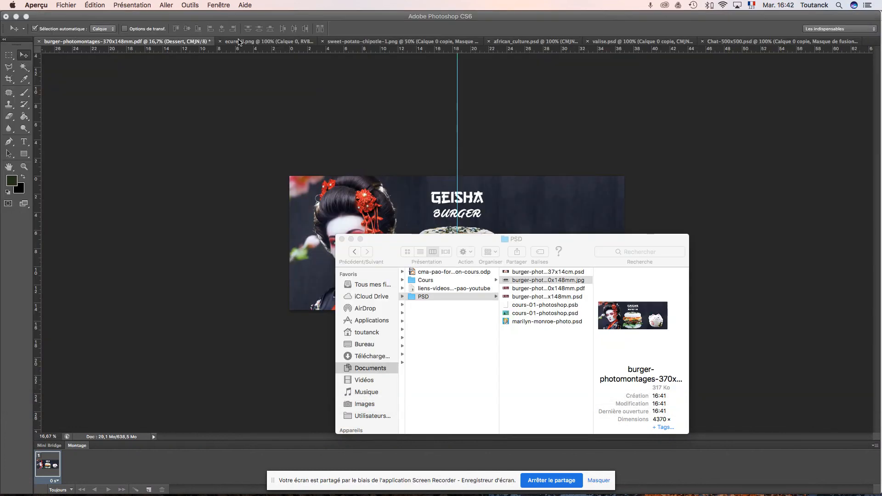
pyautogui.click(364, 129)
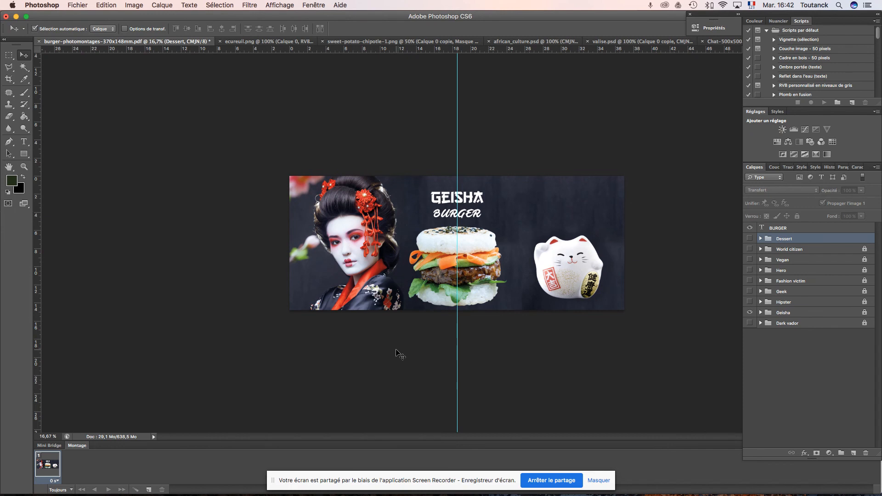
pyautogui.press('super+plus')
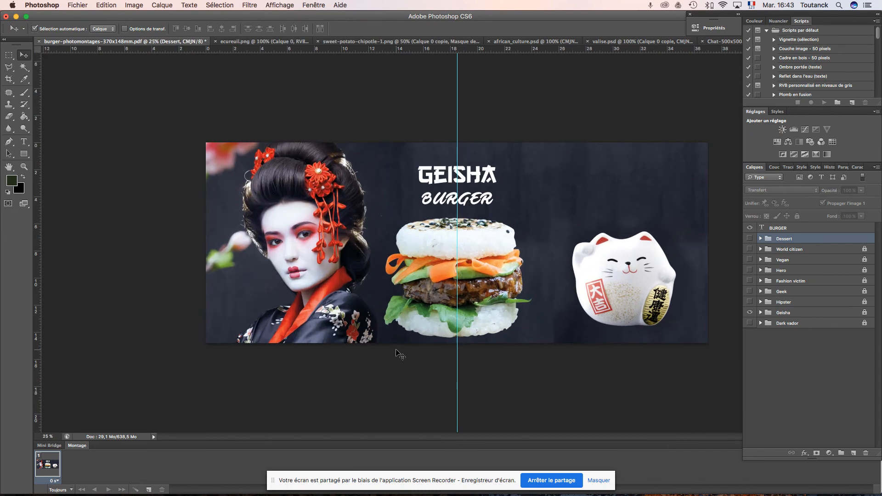